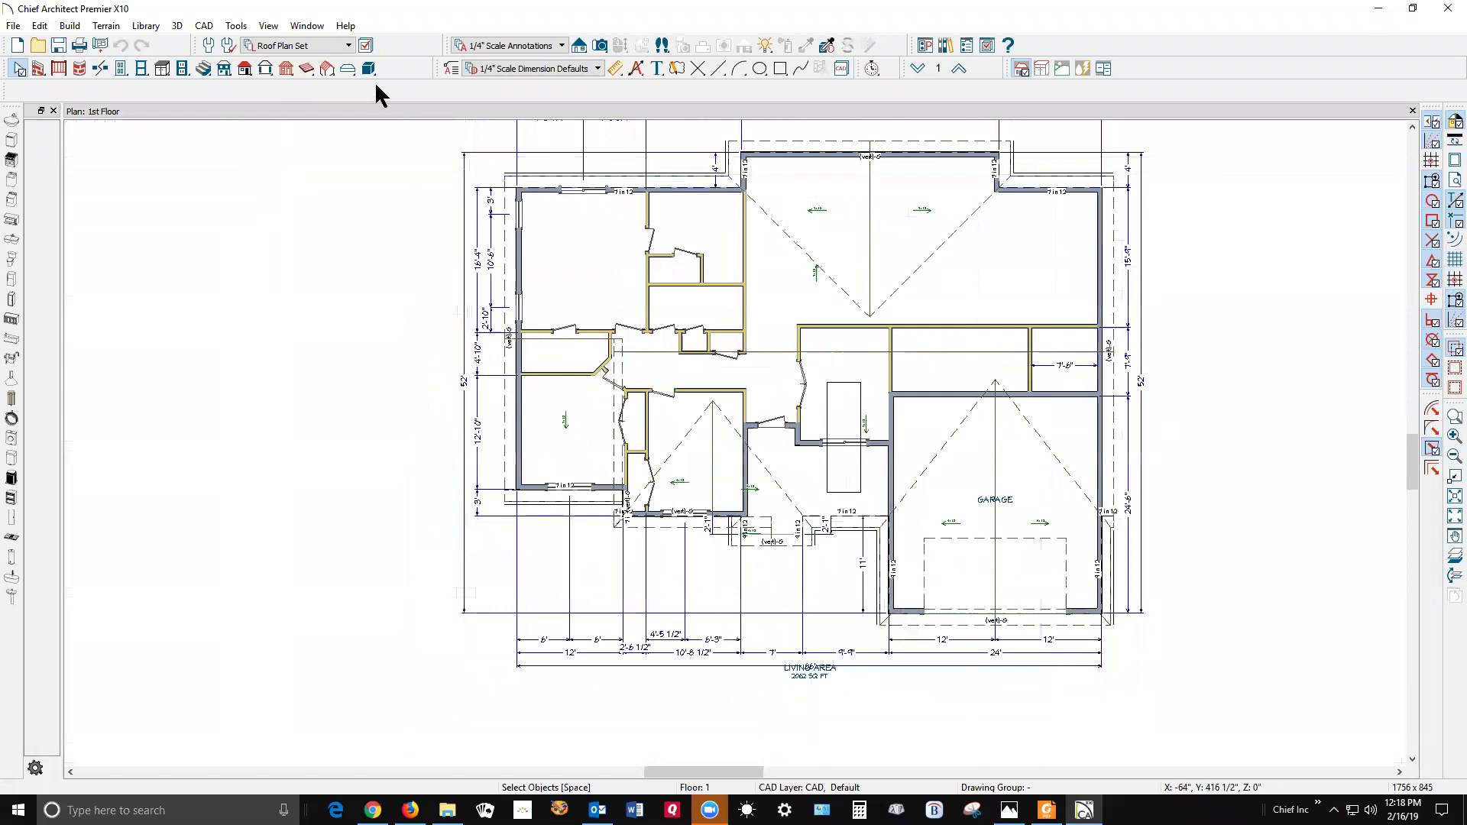
# Step: Create a perspective full overview of the house and focus it on the eave corner of the front window gable
pyautogui.click(600, 45)
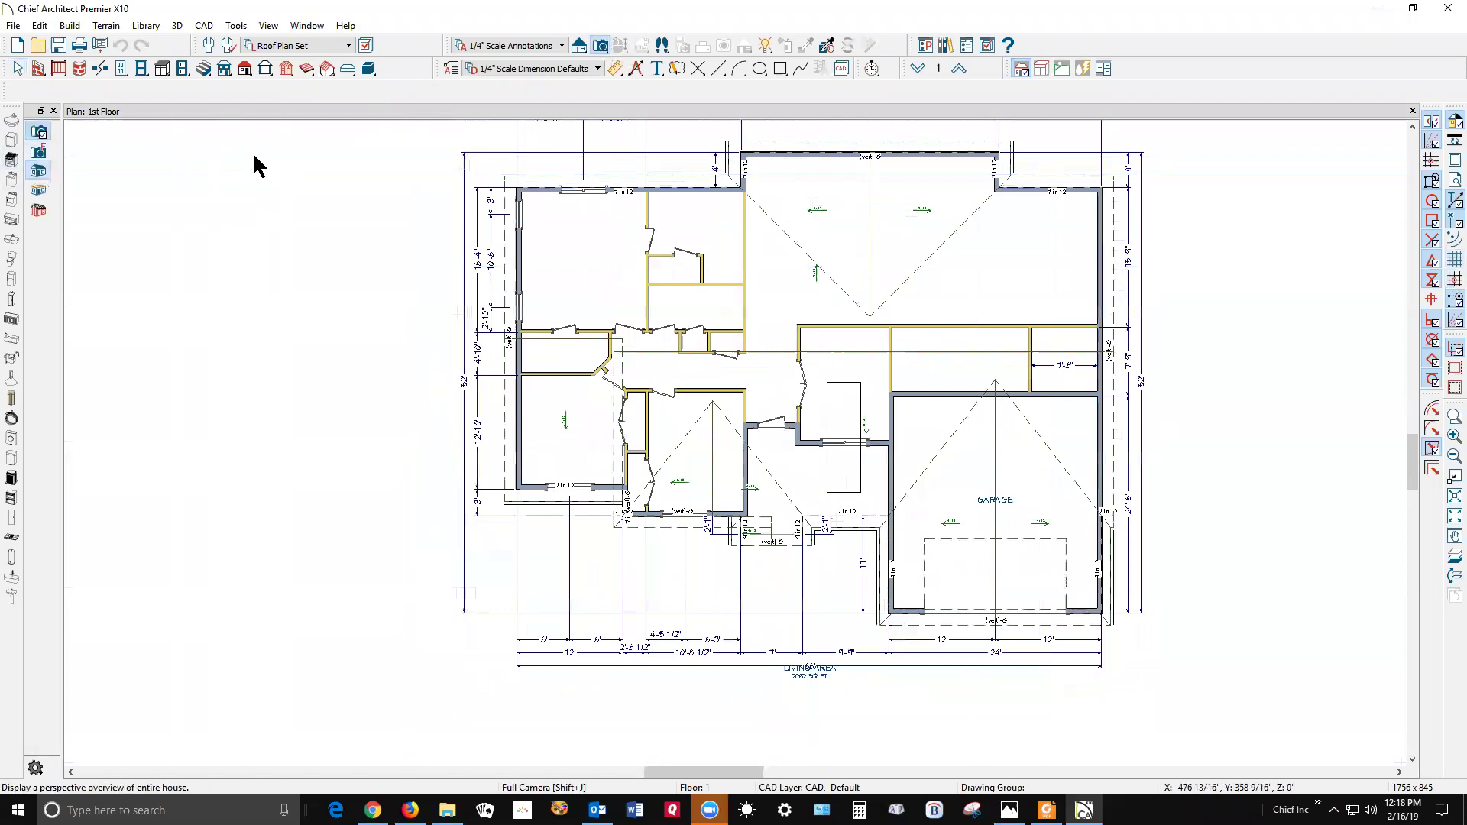
pyautogui.click(38, 152)
pyautogui.moveTo(536, 572); pyautogui.dragTo(748, 504)
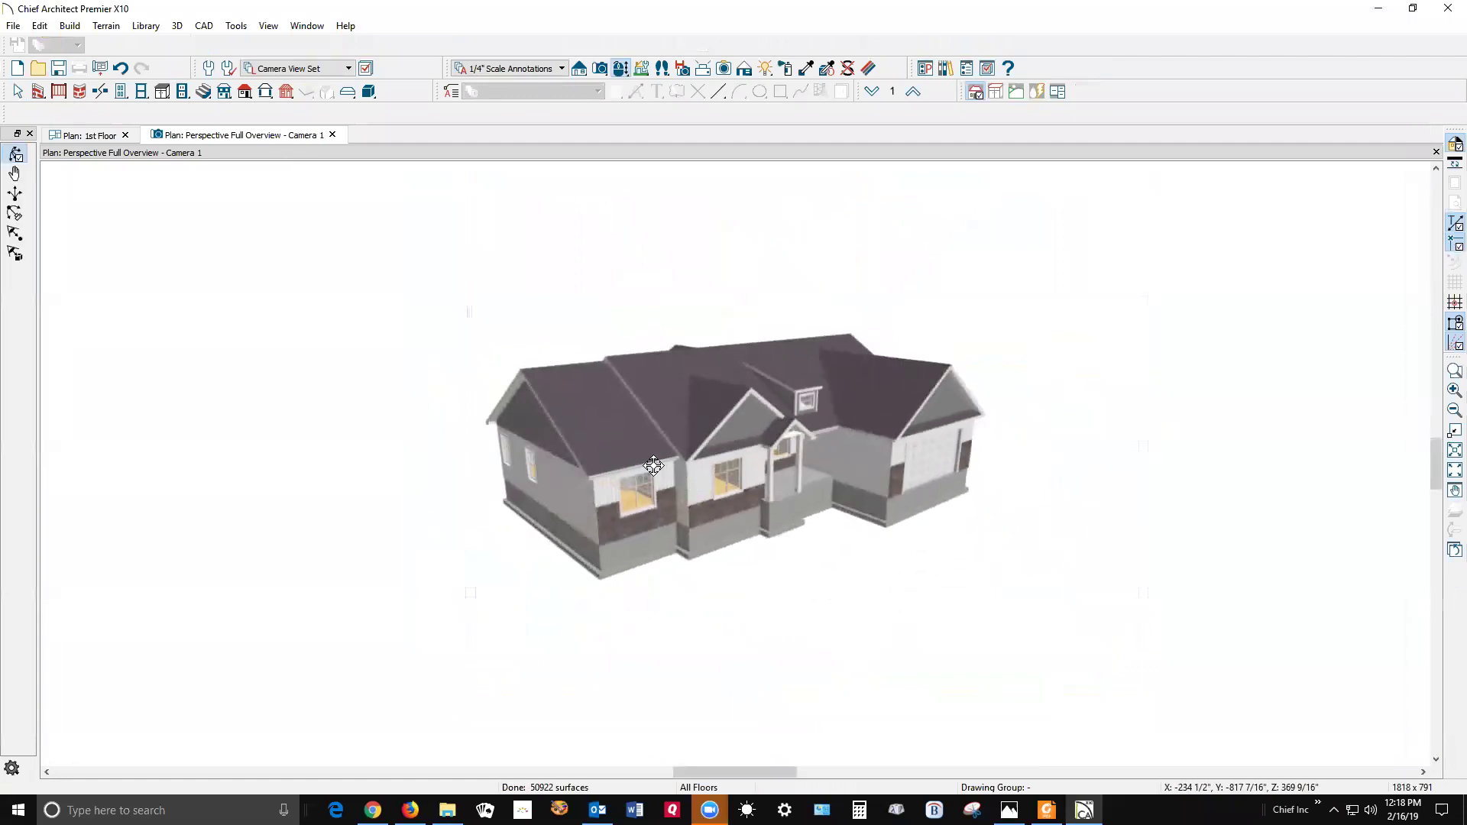
pyautogui.scroll(3, 653, 466)
pyautogui.scroll(3, 795, 458)
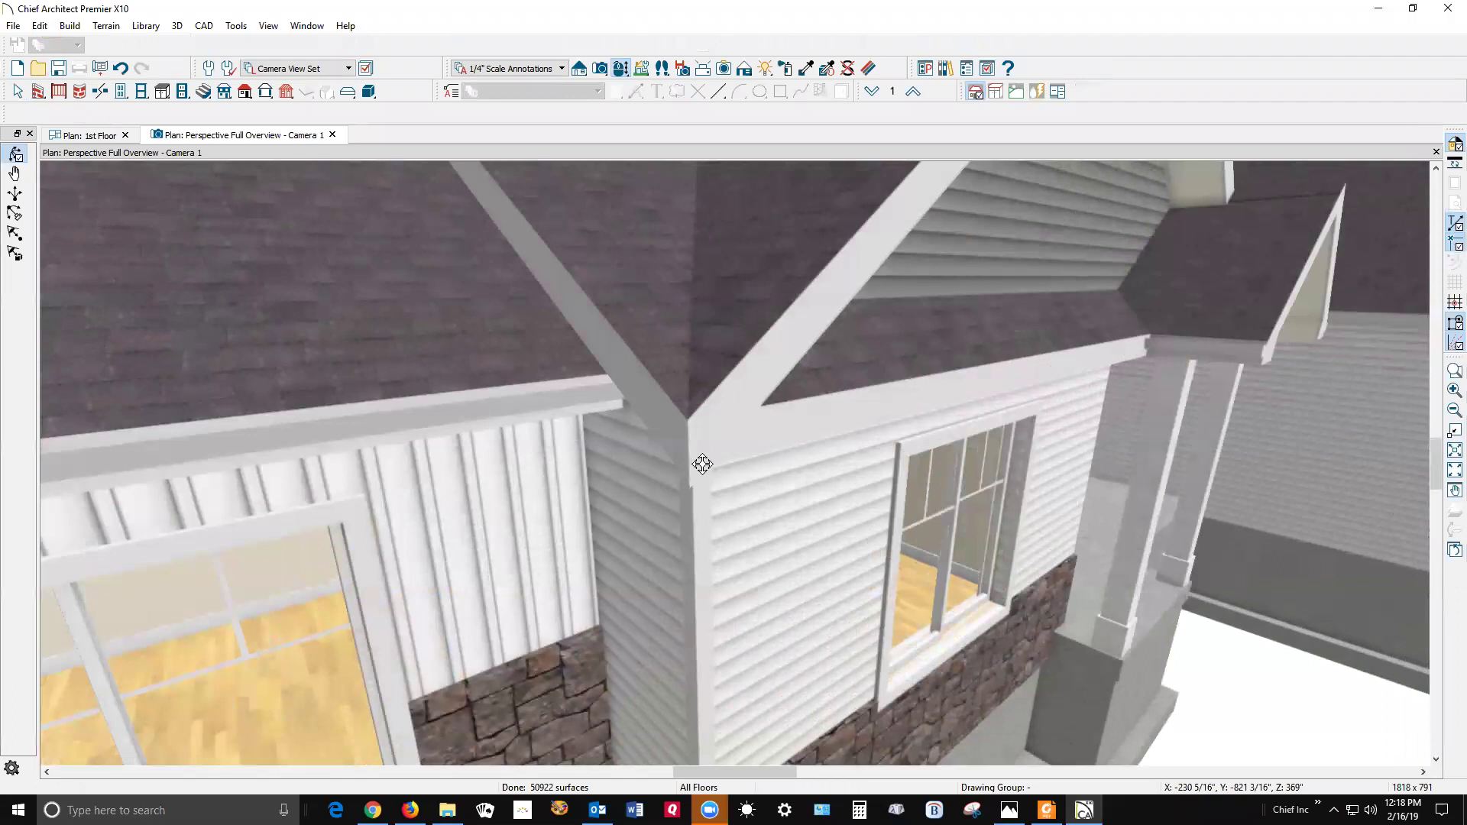
pyautogui.moveTo(703, 464); pyautogui.dragTo(600, 450)
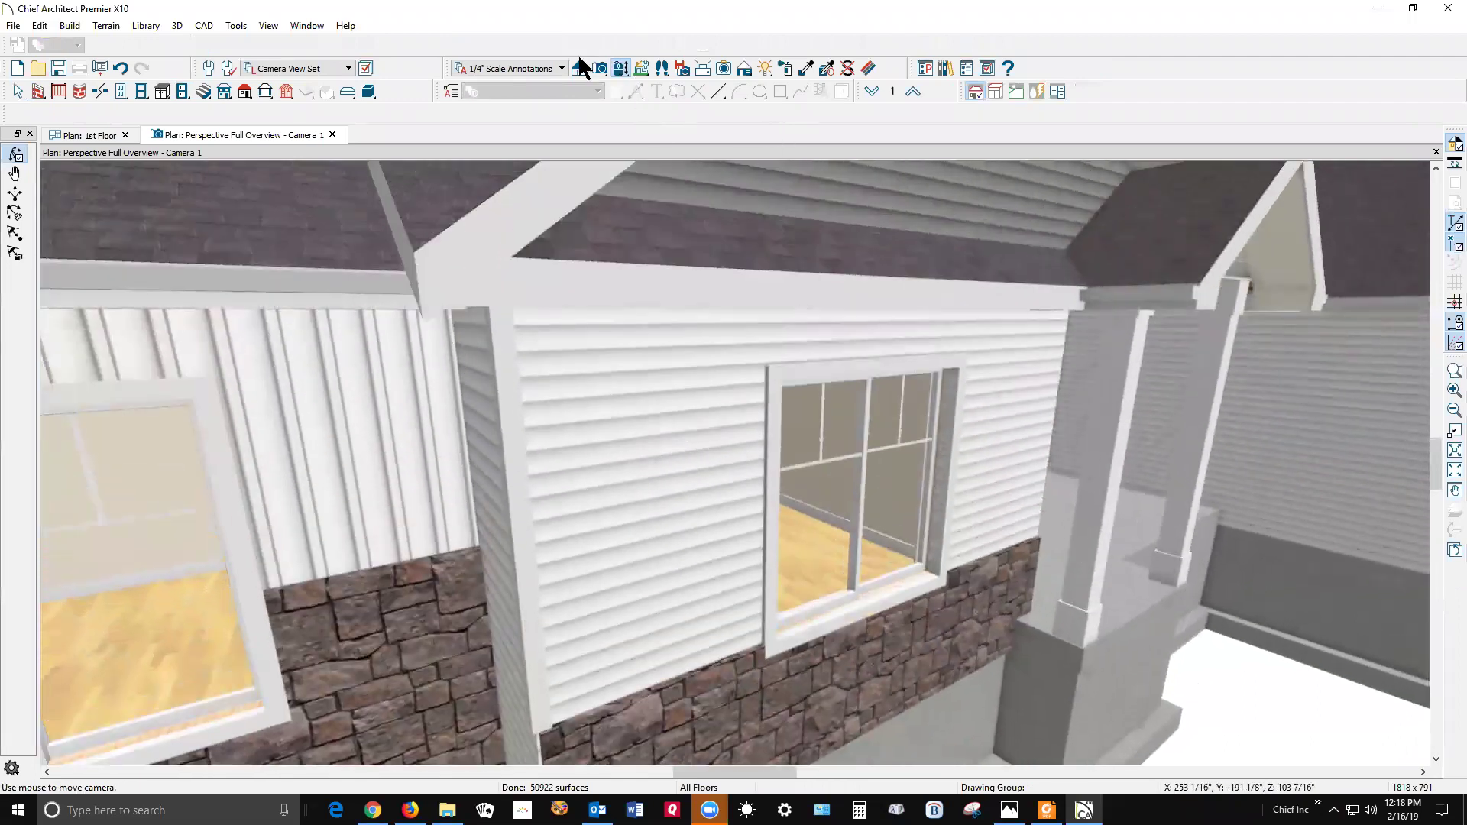
# Step: Switch the camera view to Vector View rendering and show the front wall from the gable corner to the porch
pyautogui.click(742, 68)
pyautogui.click(14, 175)
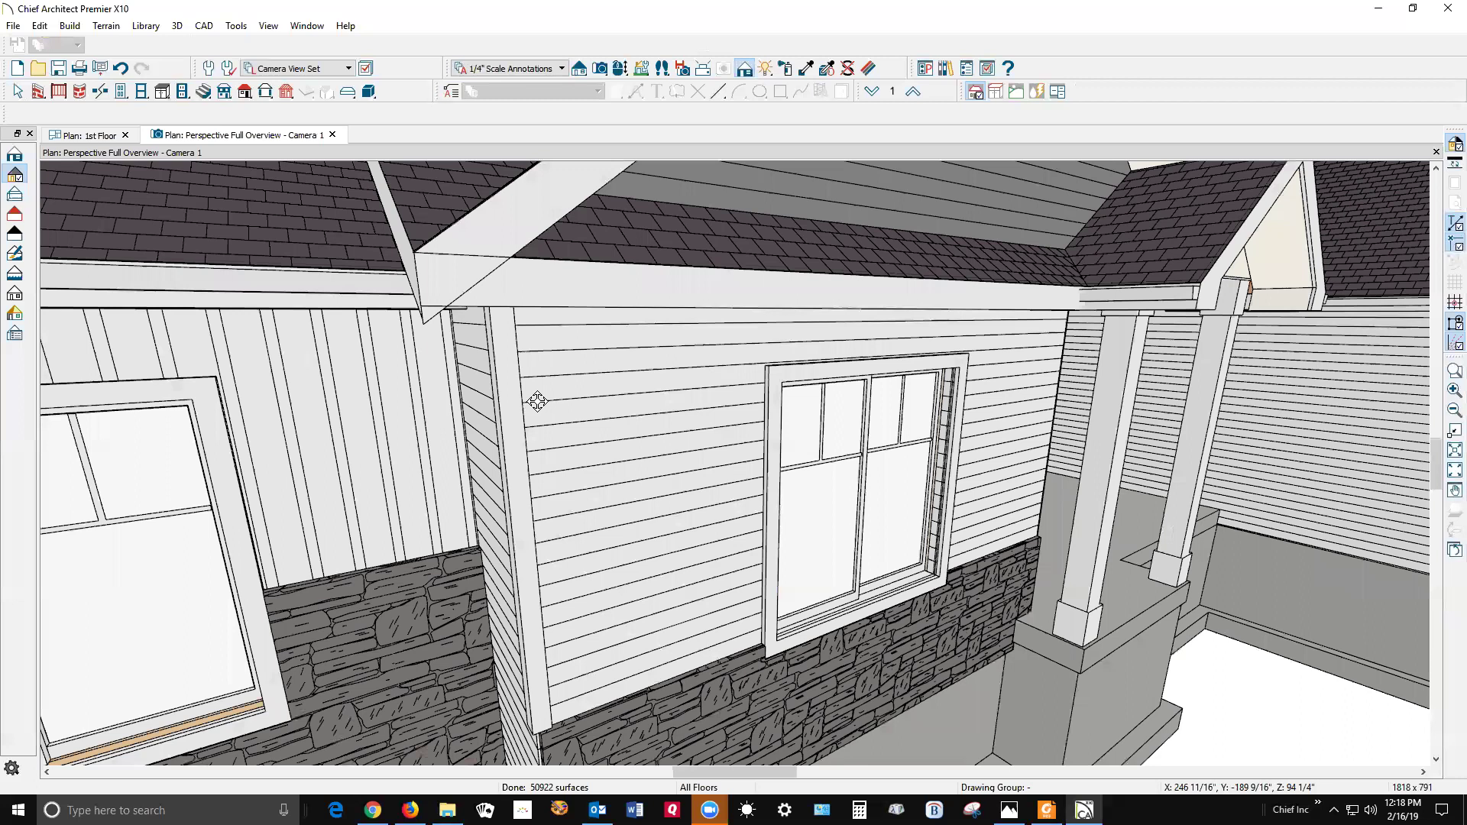
pyautogui.press('space')
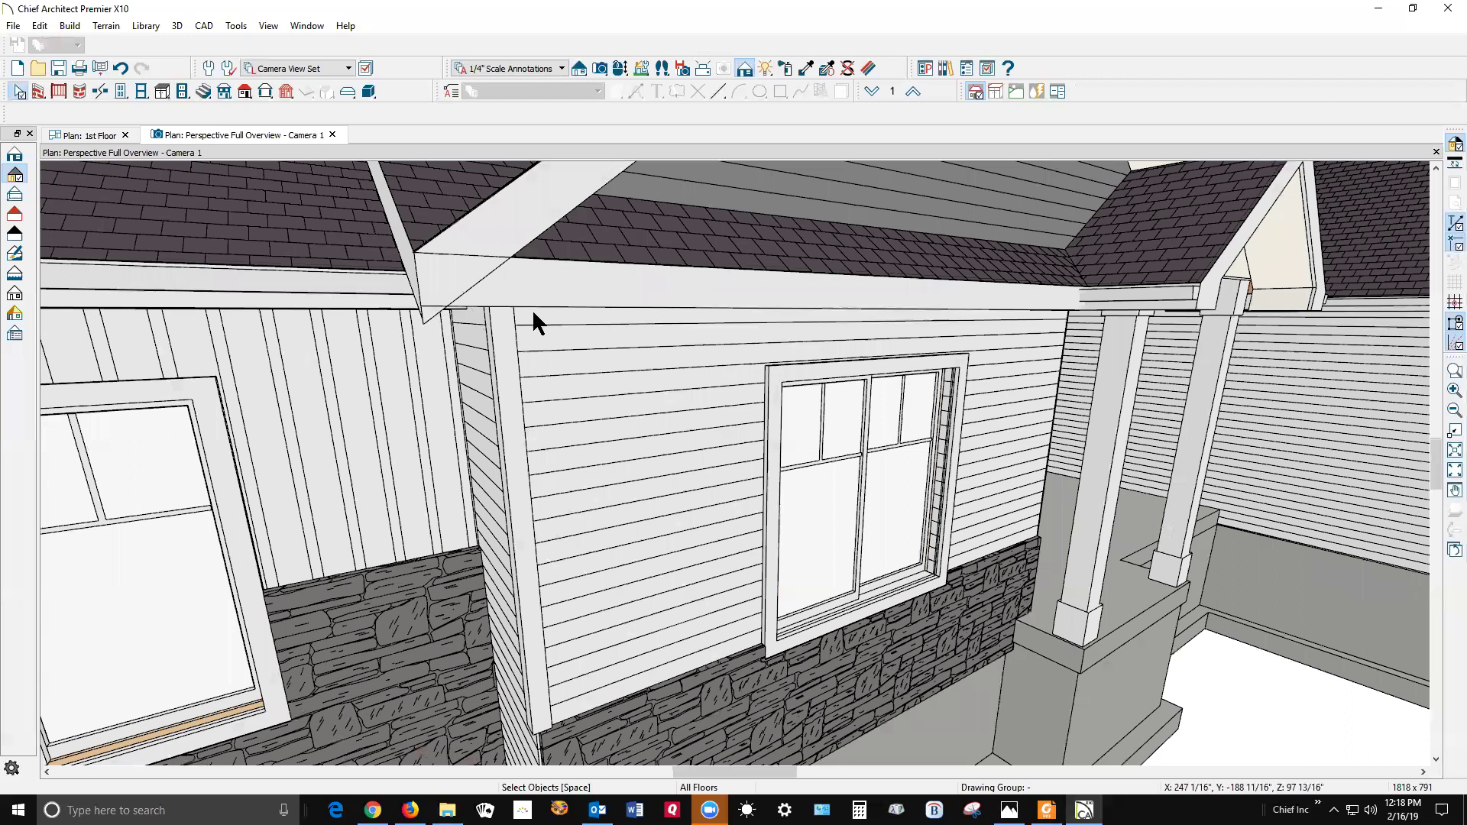
pyautogui.scroll(-2, 532, 308)
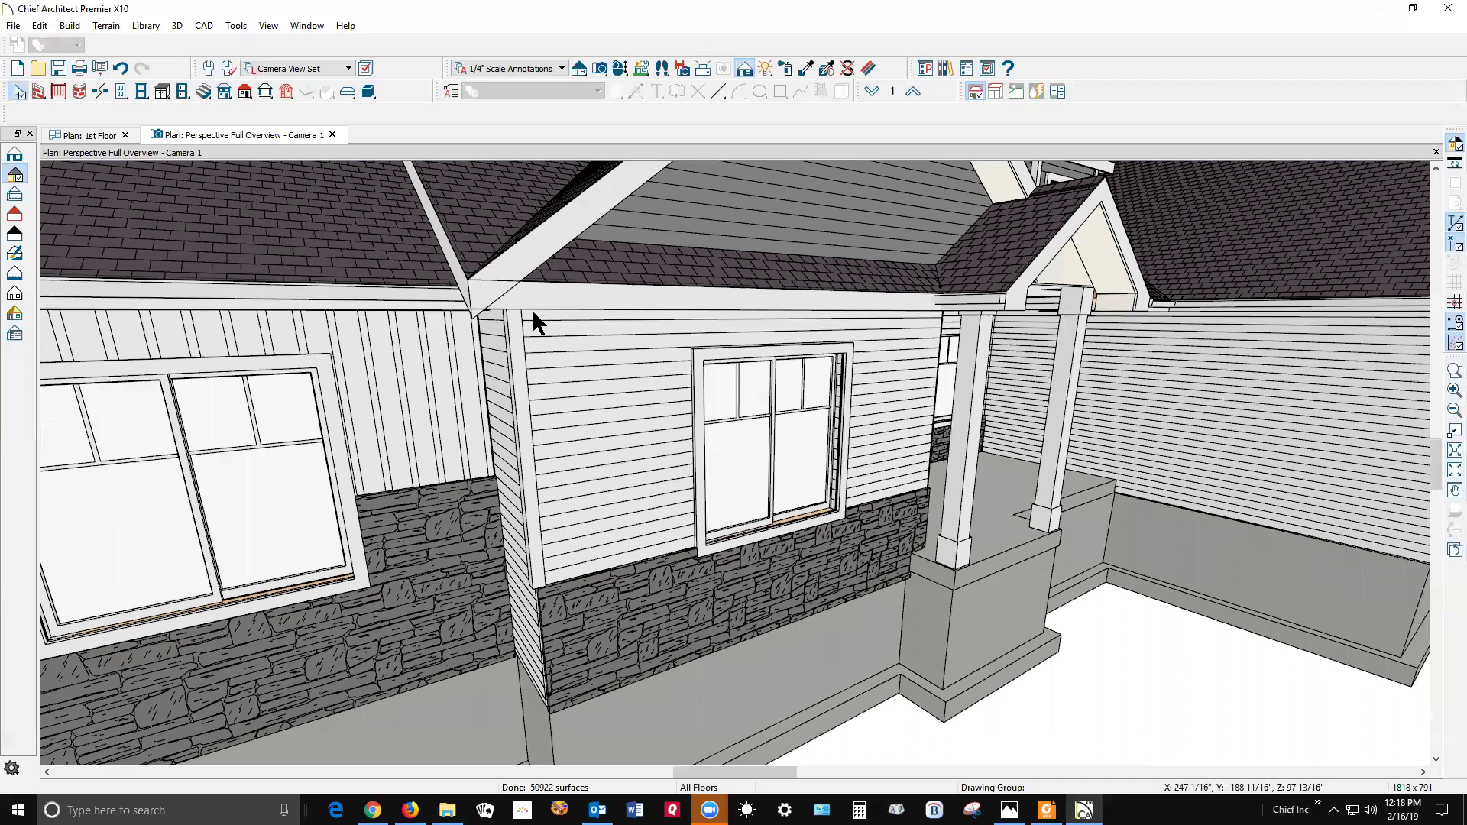
# Step: Check the fascia top height and pitch of the main roof, garage roof and porch roof planes without changing them
pyautogui.doubleClick(470, 237)
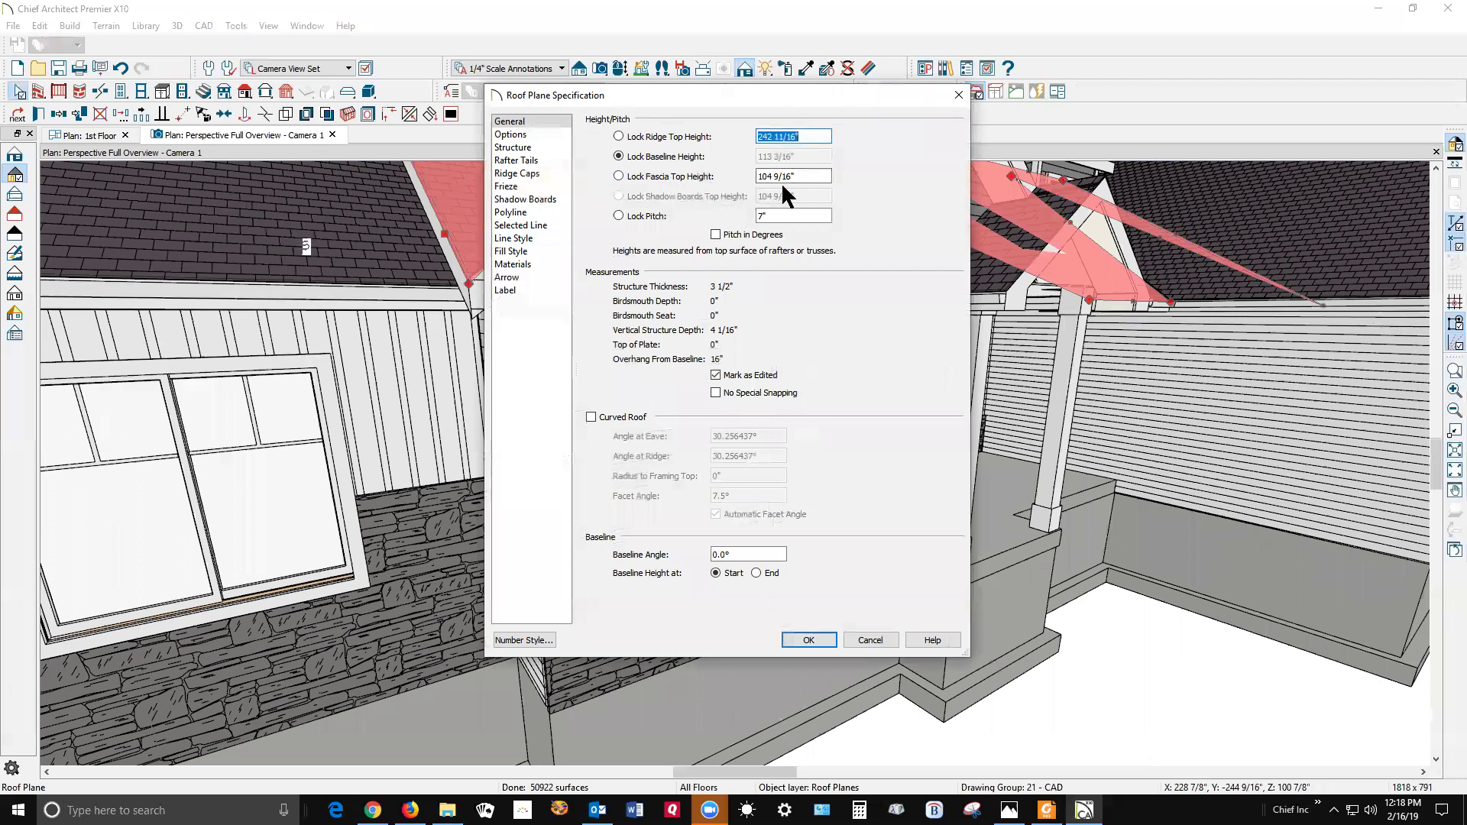
pyautogui.click(880, 639)
pyautogui.doubleClick(1326, 264)
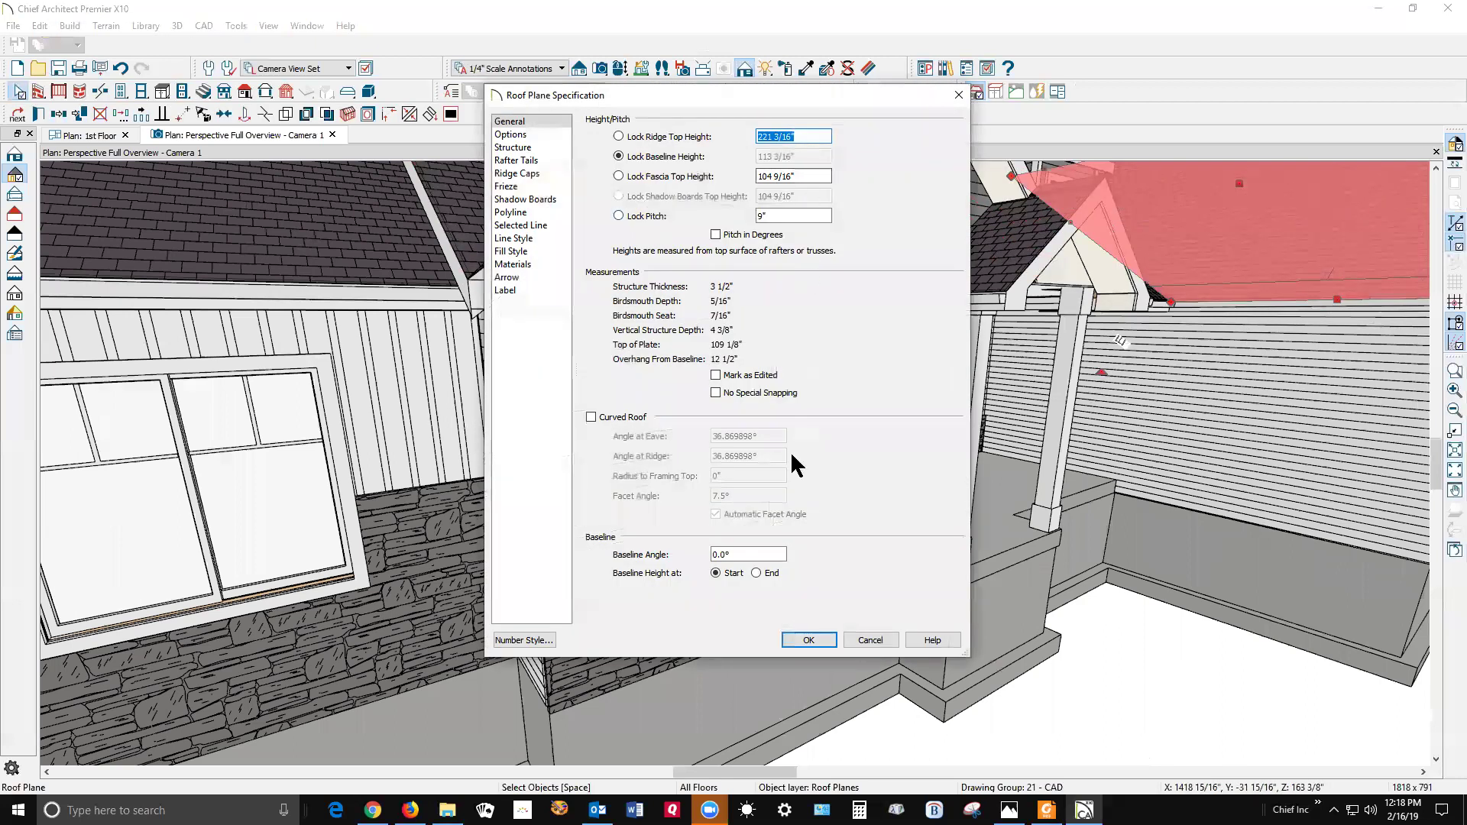
pyautogui.click(871, 641)
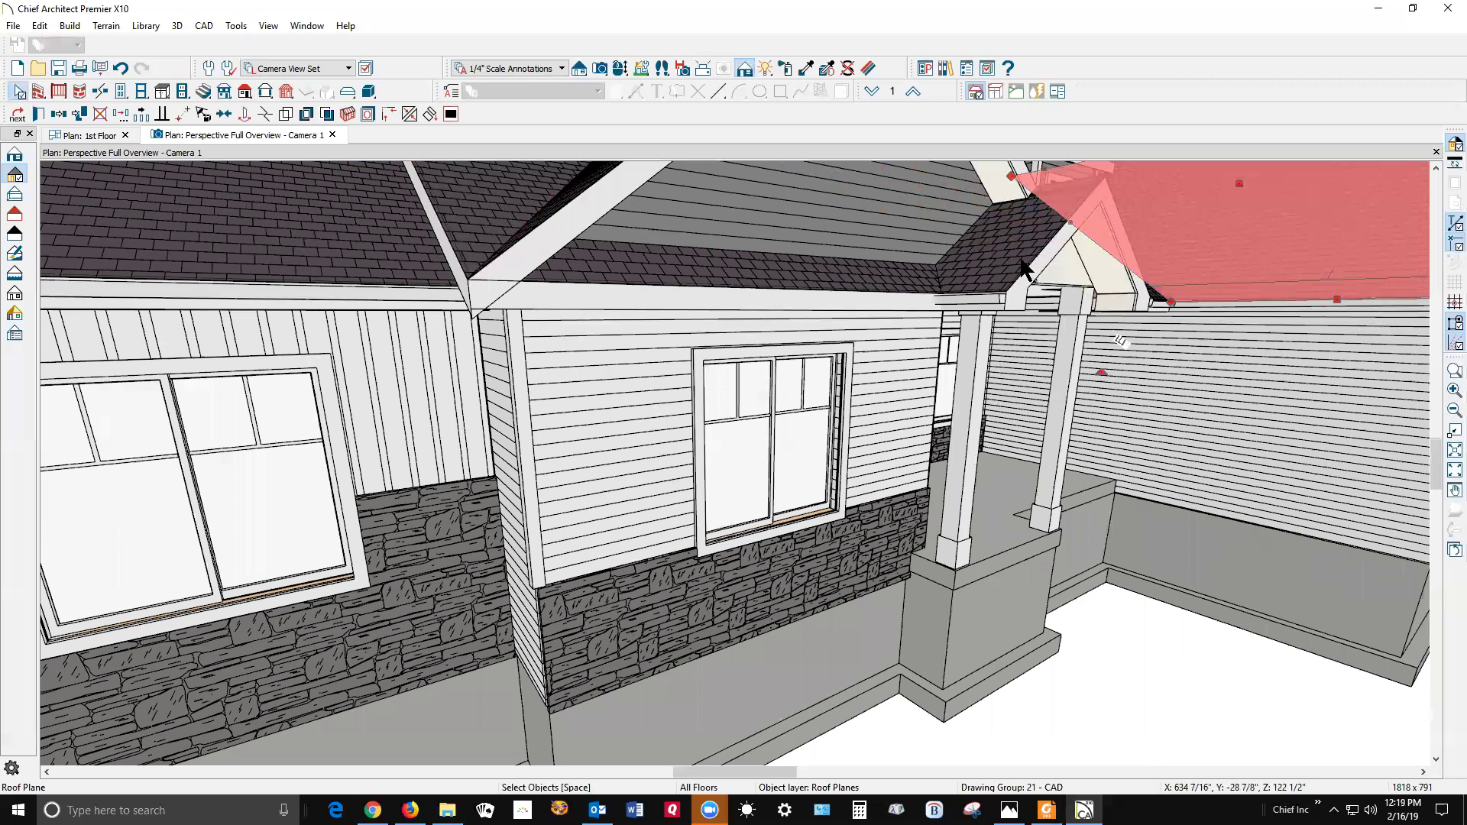
pyautogui.click(1021, 259)
pyautogui.doubleClick(1021, 259)
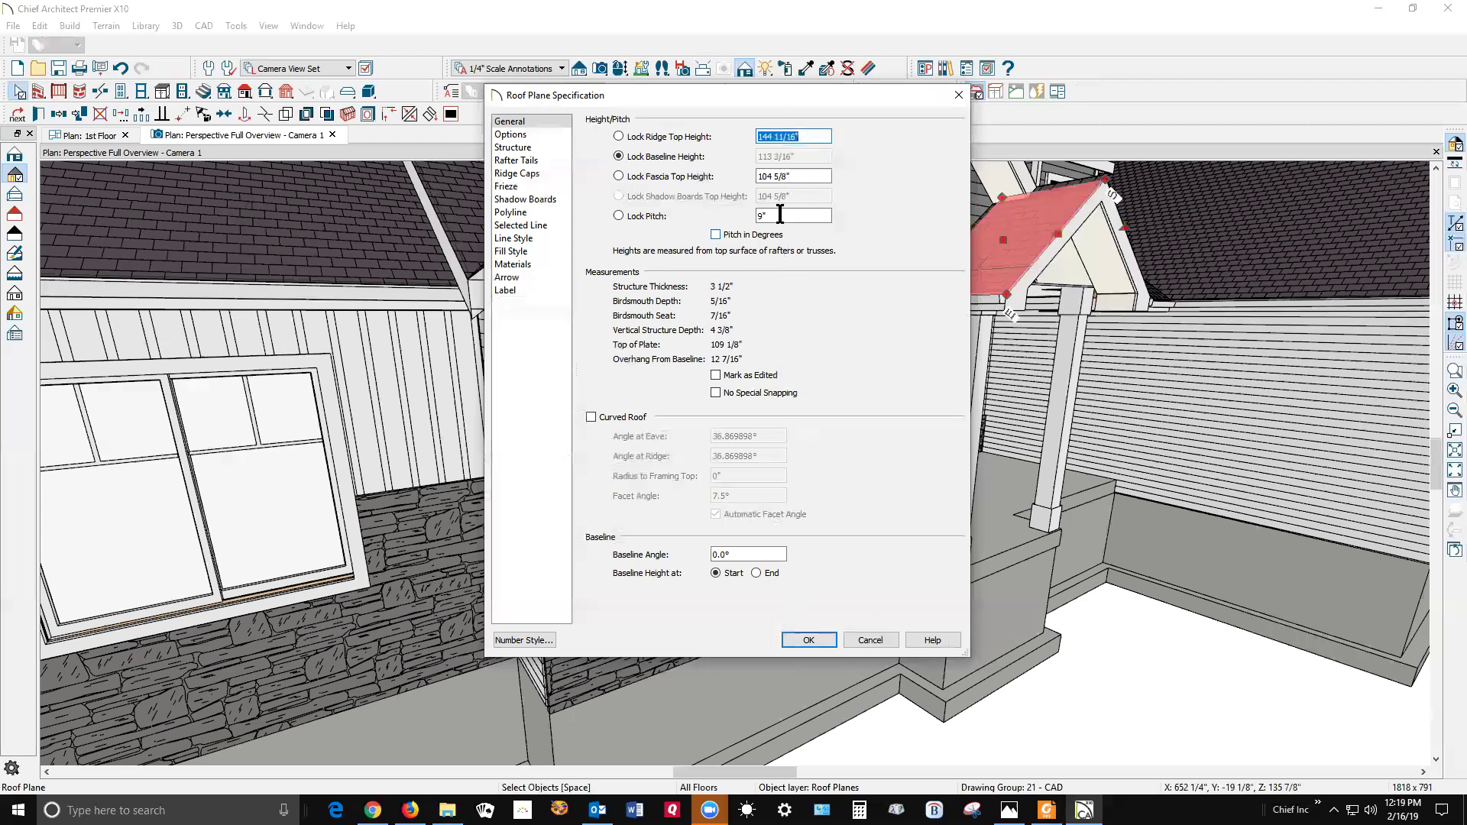
pyautogui.click(872, 640)
pyautogui.click(1245, 267)
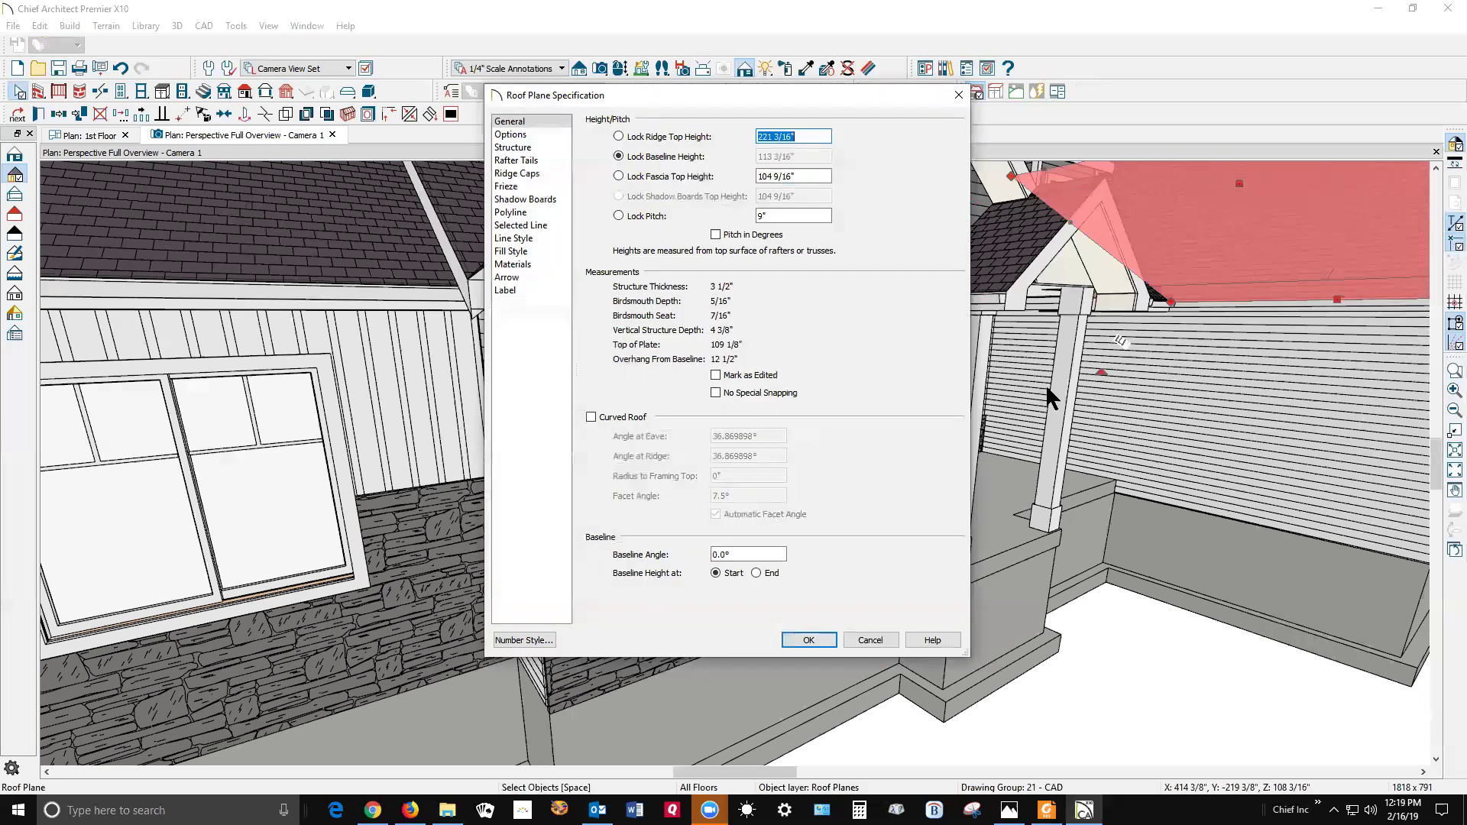
pyautogui.click(856, 639)
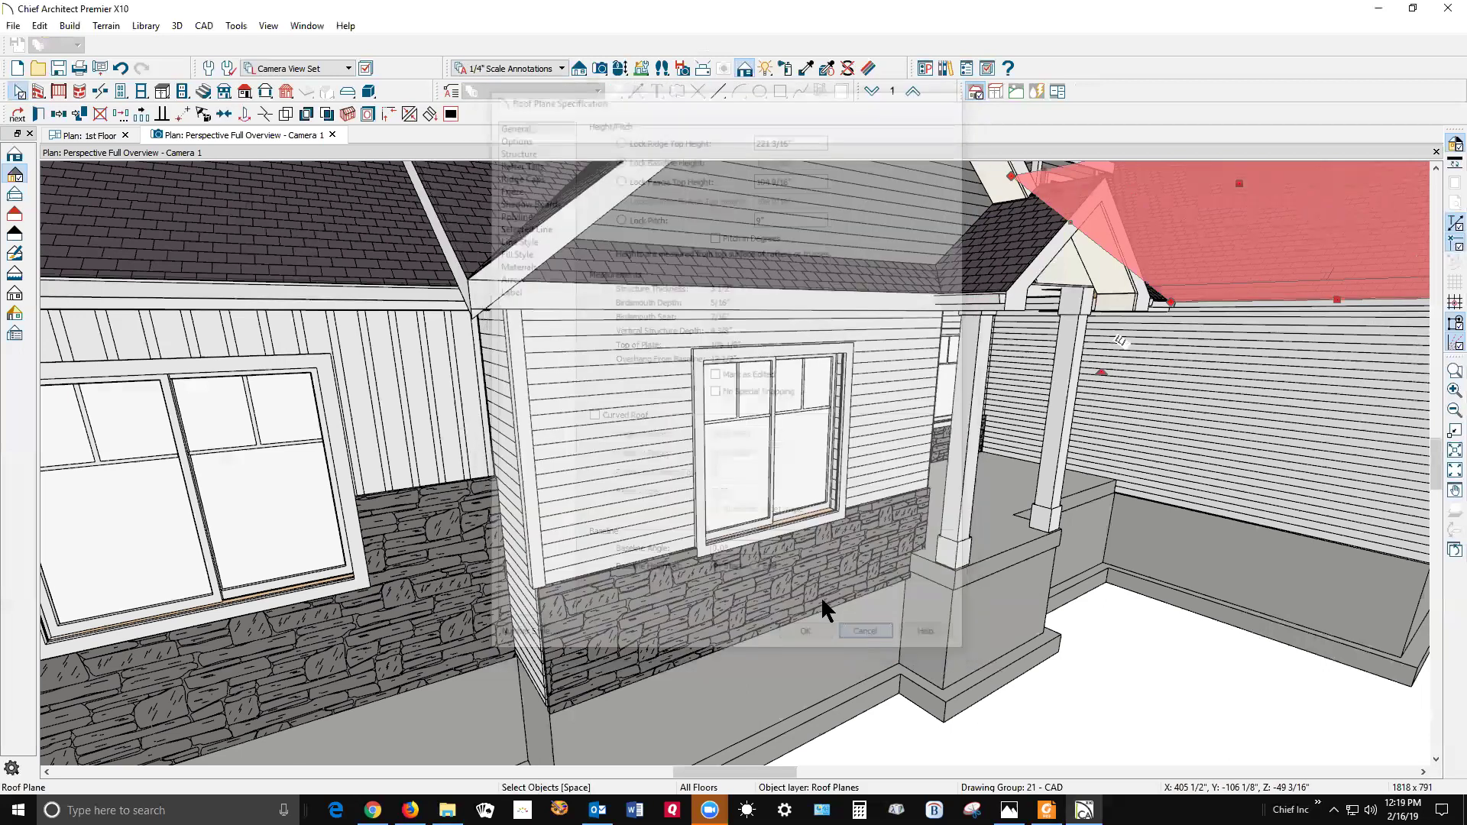
pyautogui.press('Escape')
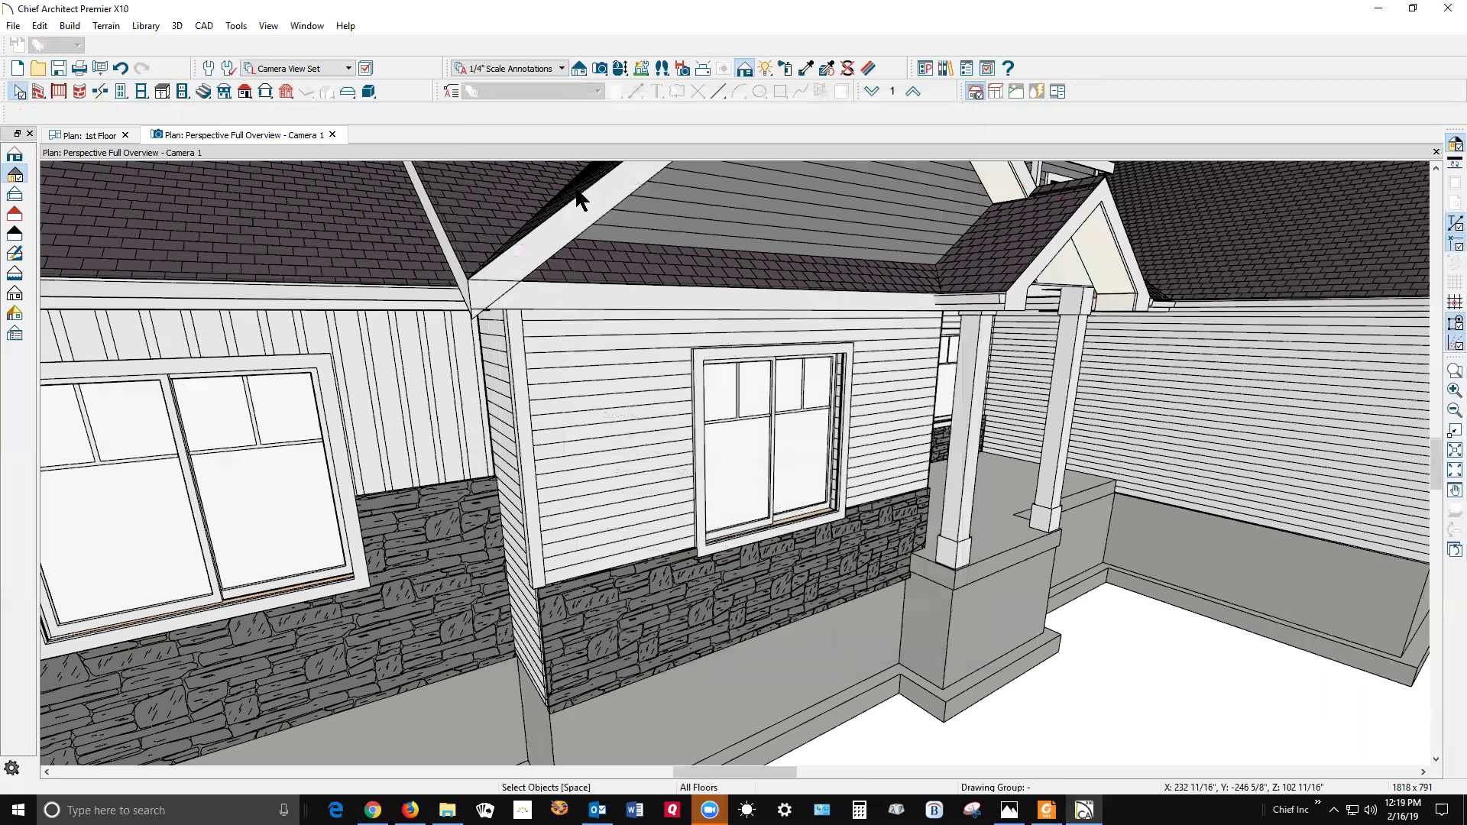
# Step: Check the fascia top height and pitch of the front window gable's roof plane next to the main roof
pyautogui.click(577, 198)
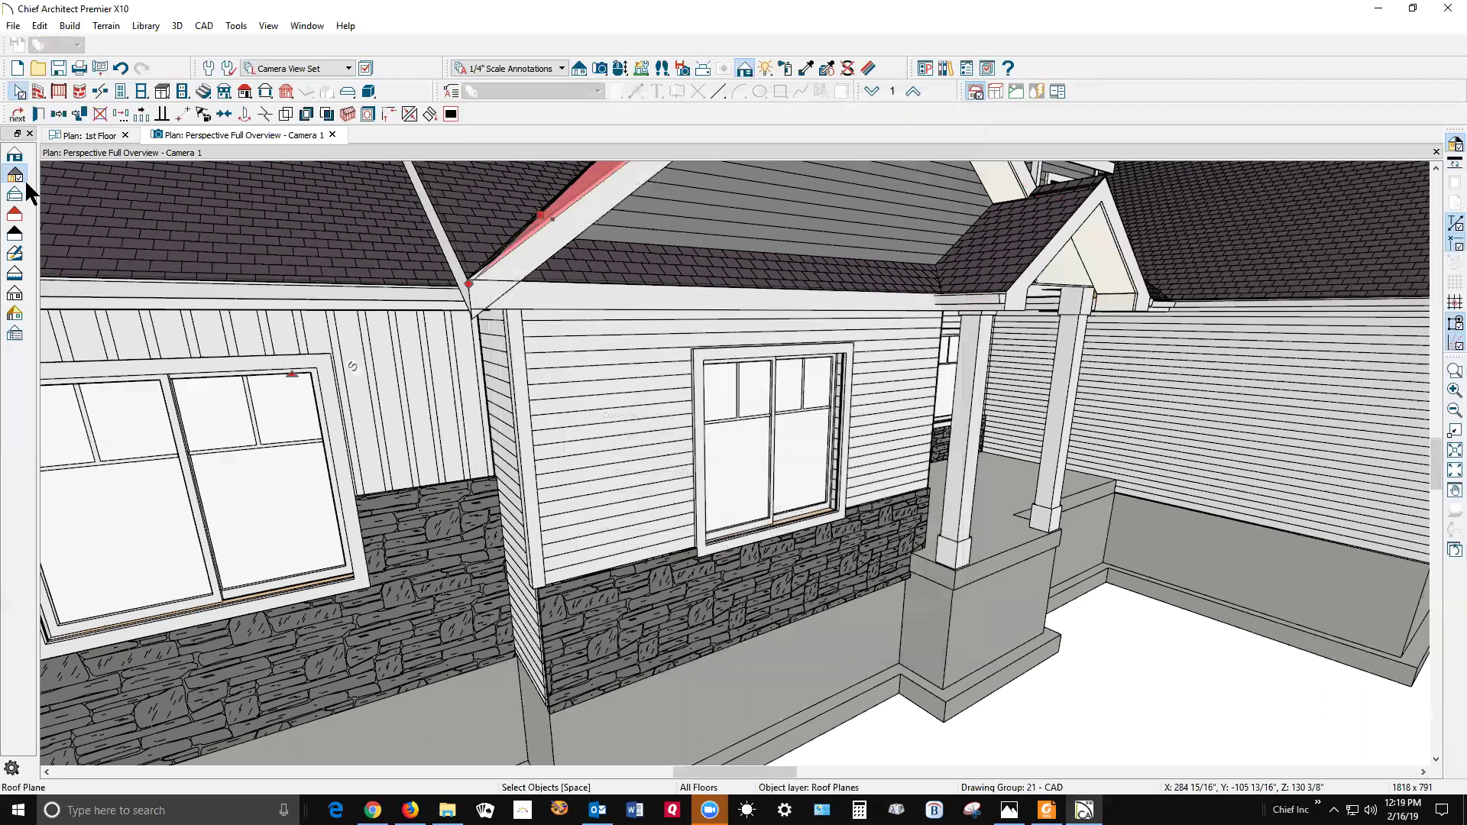
pyautogui.click(34, 113)
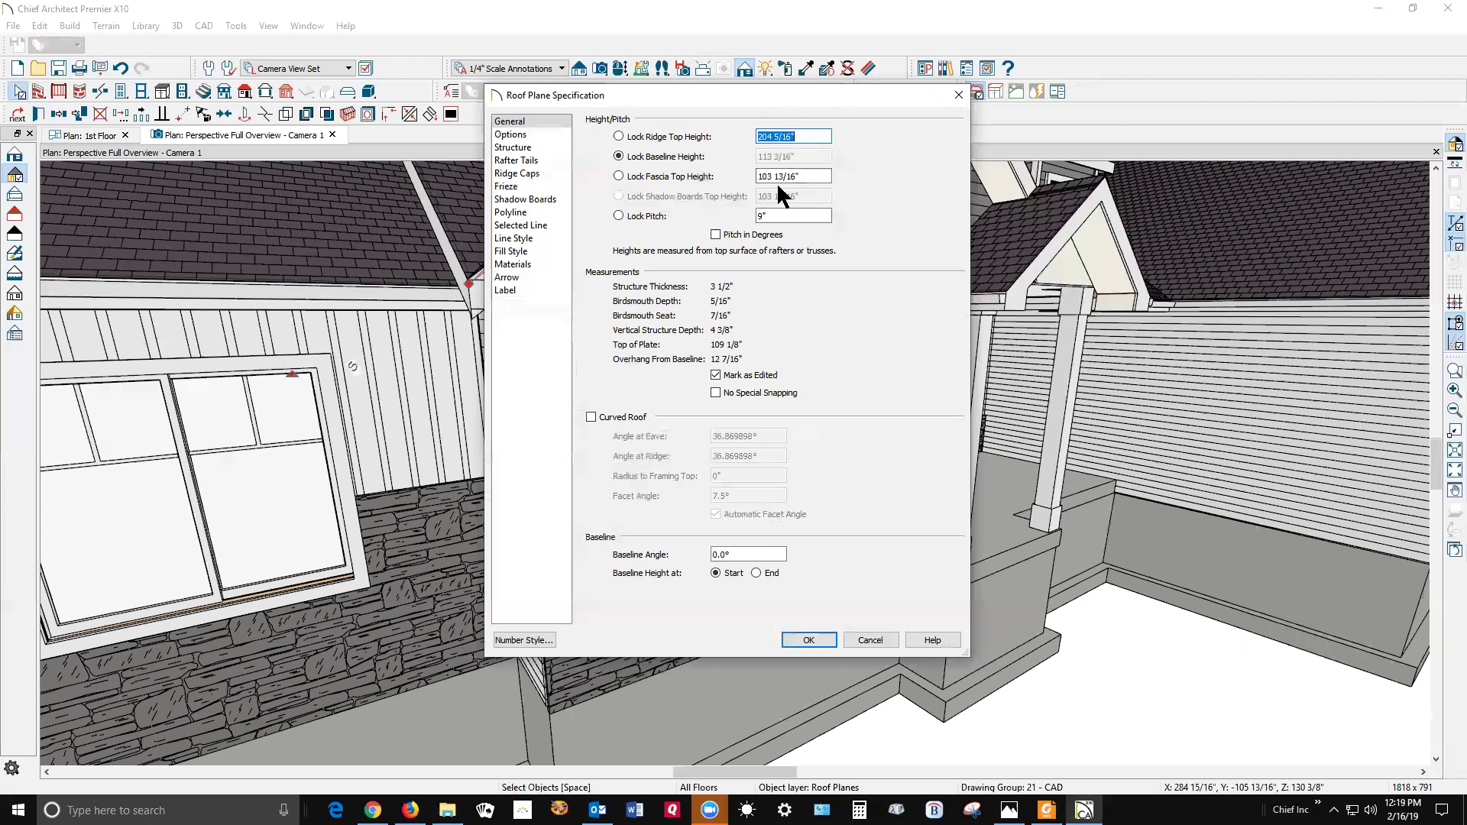
pyautogui.click(878, 640)
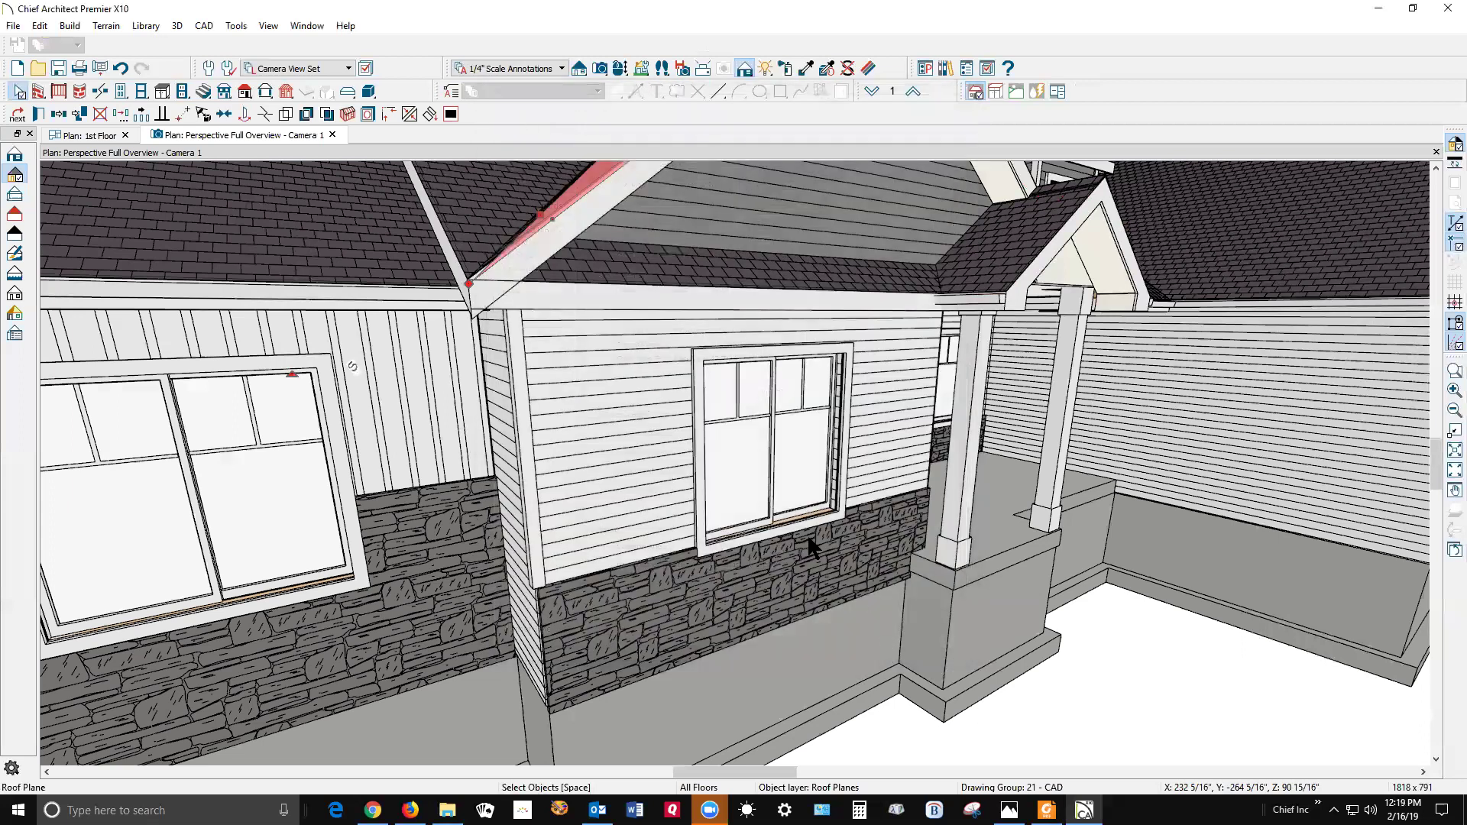
pyautogui.doubleClick(584, 192)
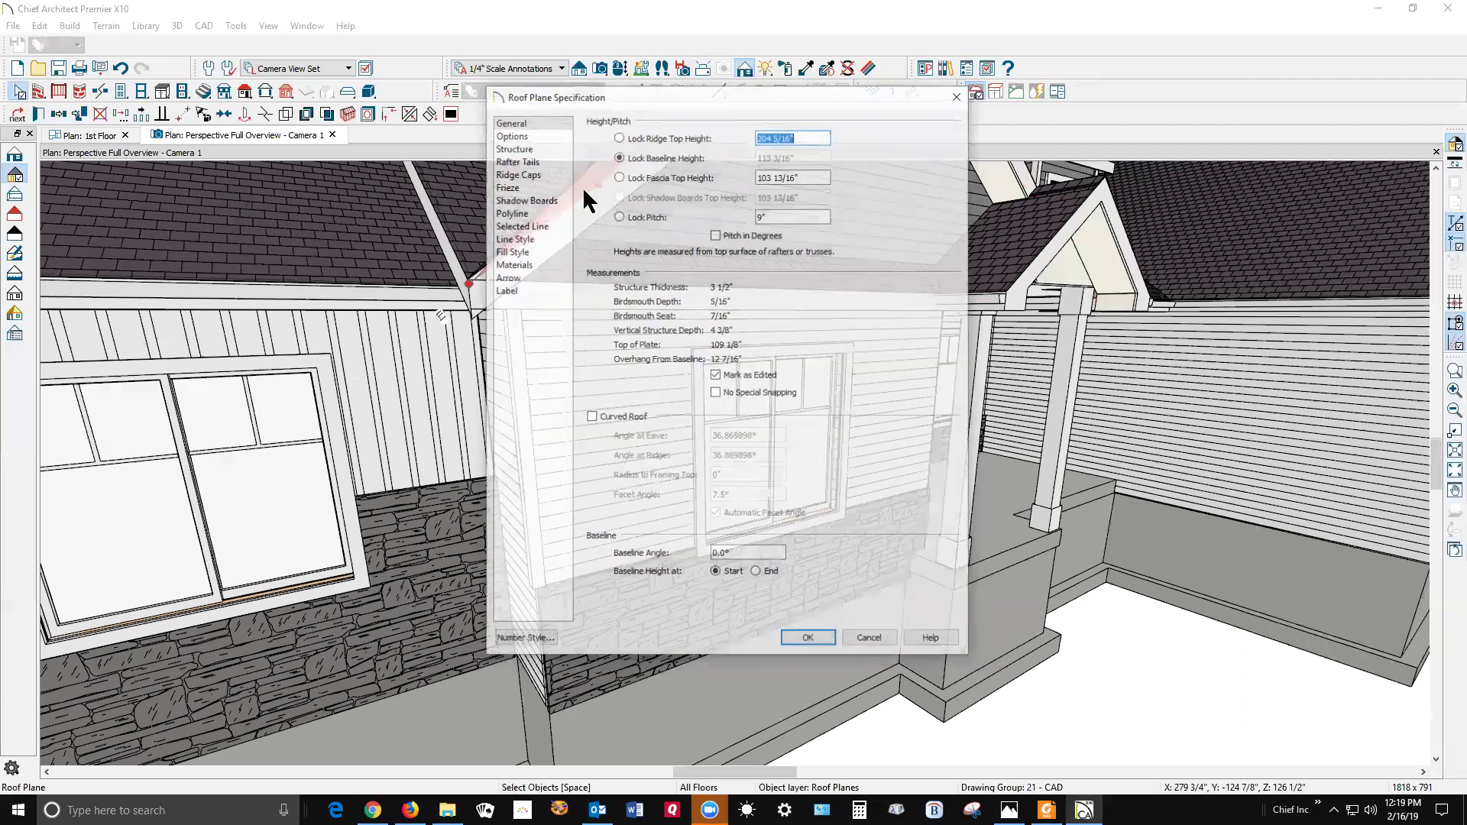
pyautogui.click(863, 639)
# Step: Copy the fascia top height value of 104 9/16" from the main roof plane's specification, leaving that plane unchanged
pyautogui.doubleClick(472, 196)
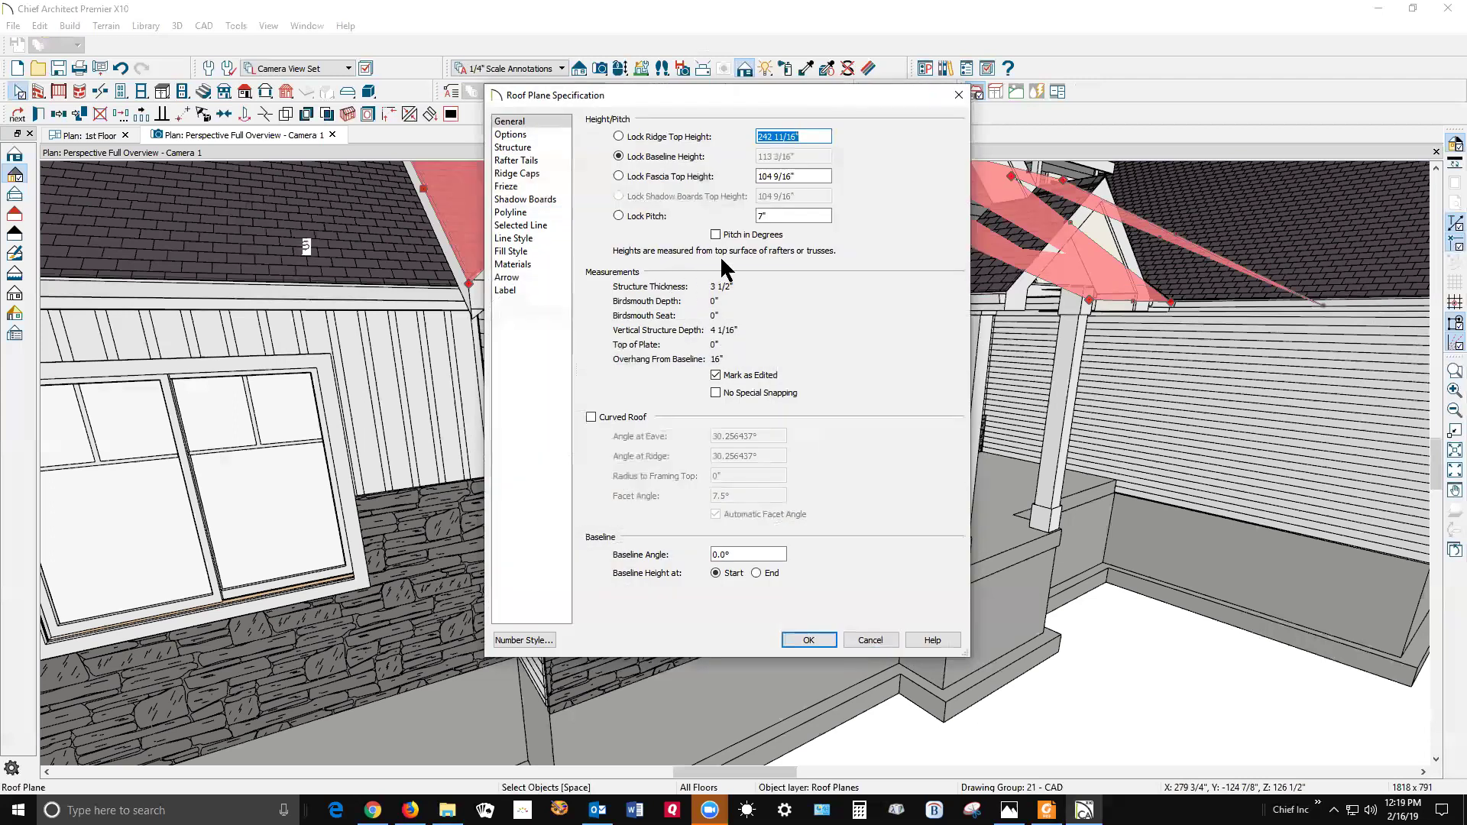
pyautogui.moveTo(798, 176); pyautogui.dragTo(766, 175)
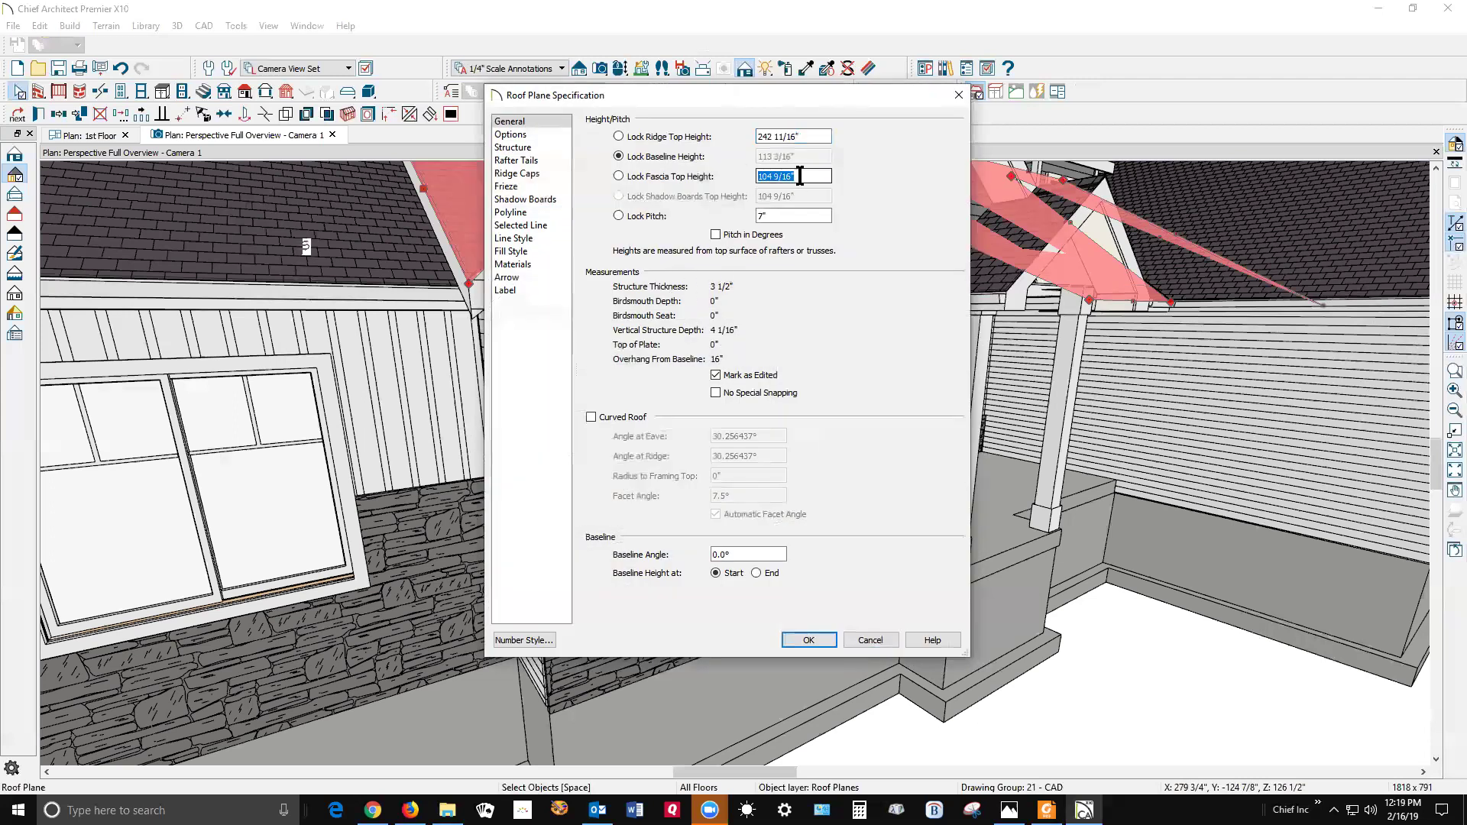
pyautogui.rightClick(776, 175)
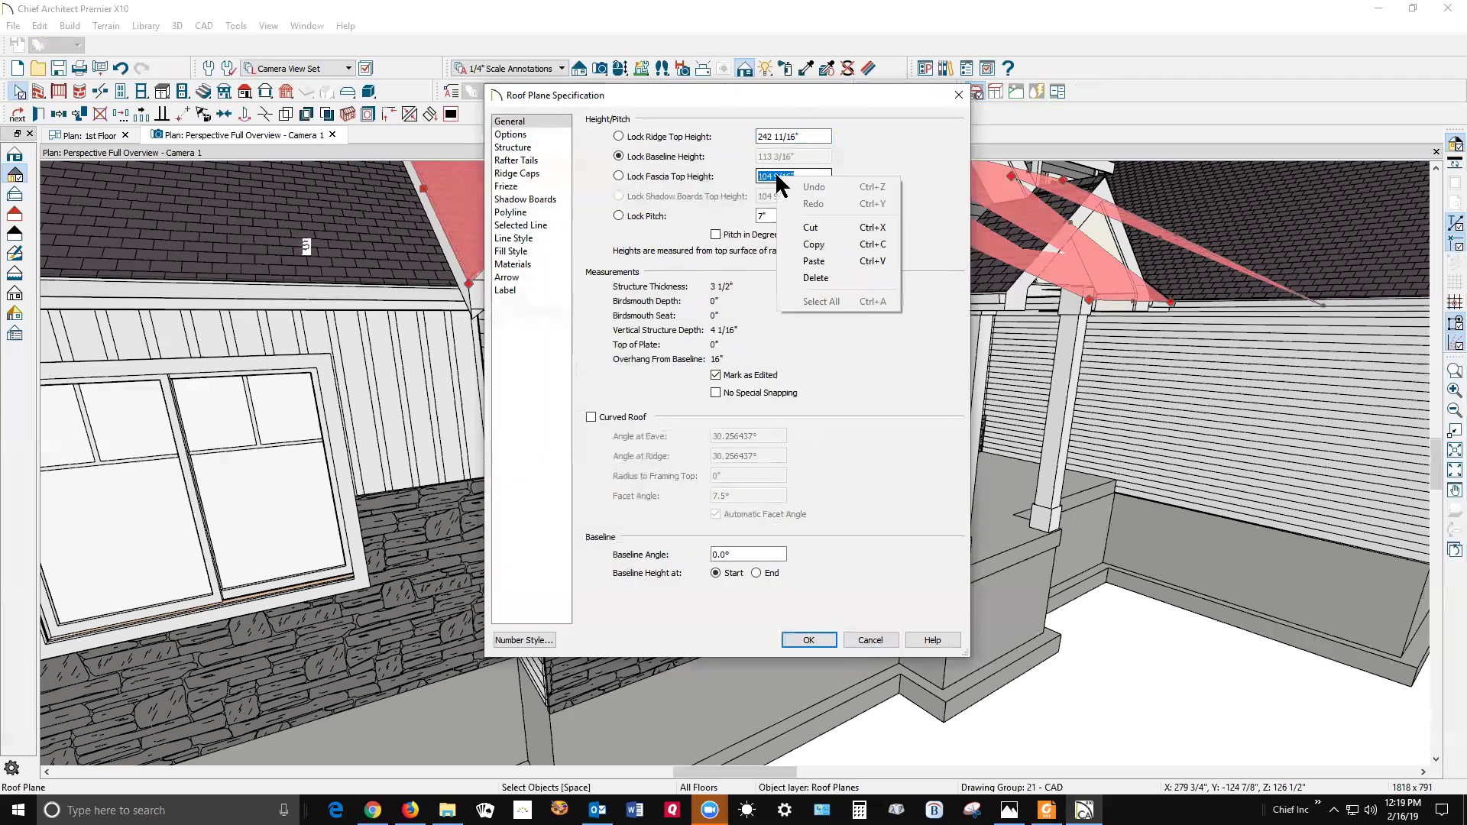
pyautogui.click(817, 256)
pyautogui.click(870, 640)
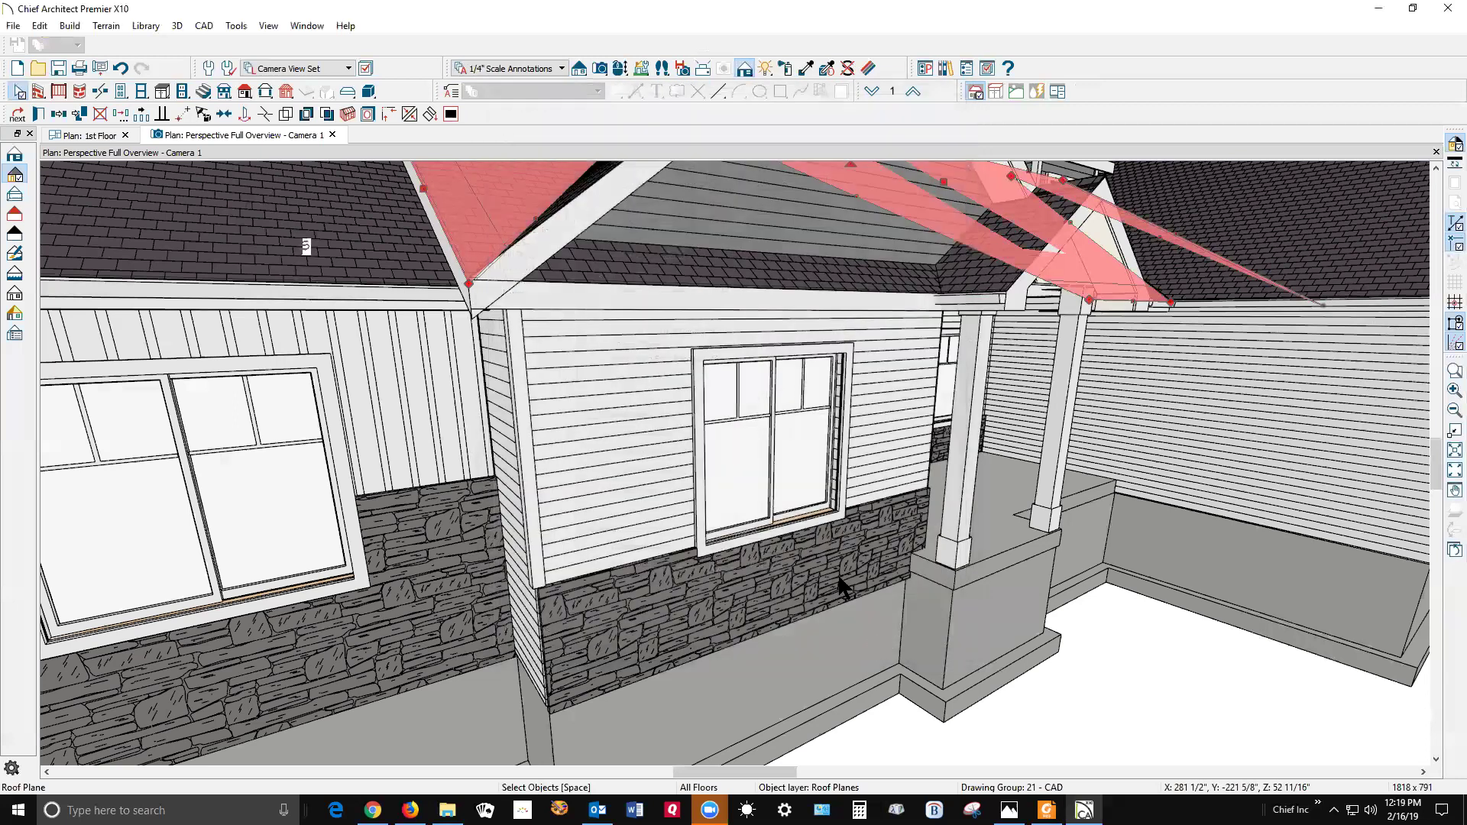
# Step: Lock the pitch of the front window gable's roof plane and set its fascia top height to 104 9/16"
pyautogui.click(590, 179)
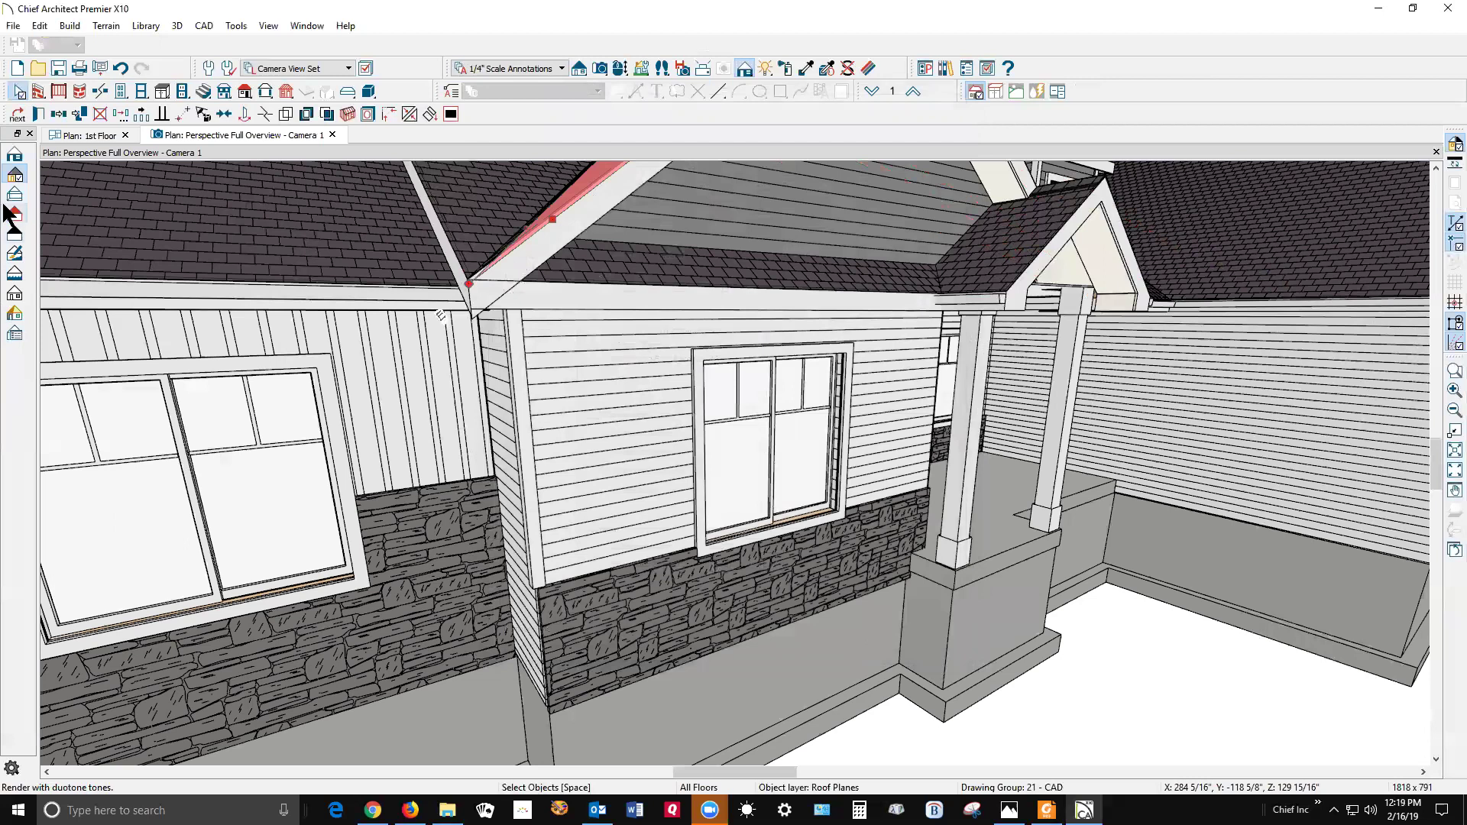
pyautogui.click(17, 115)
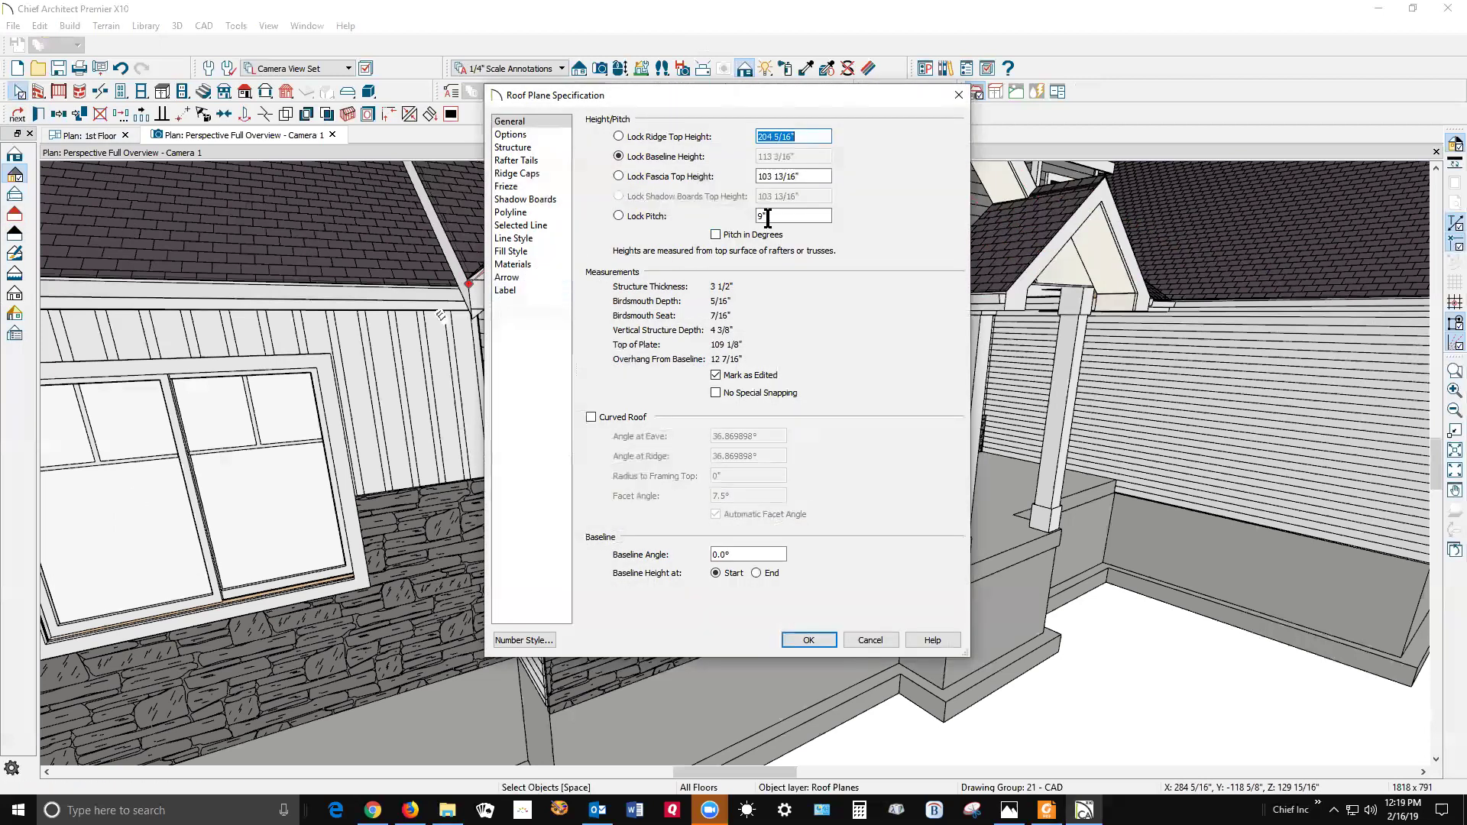
pyautogui.click(618, 215)
pyautogui.click(794, 177)
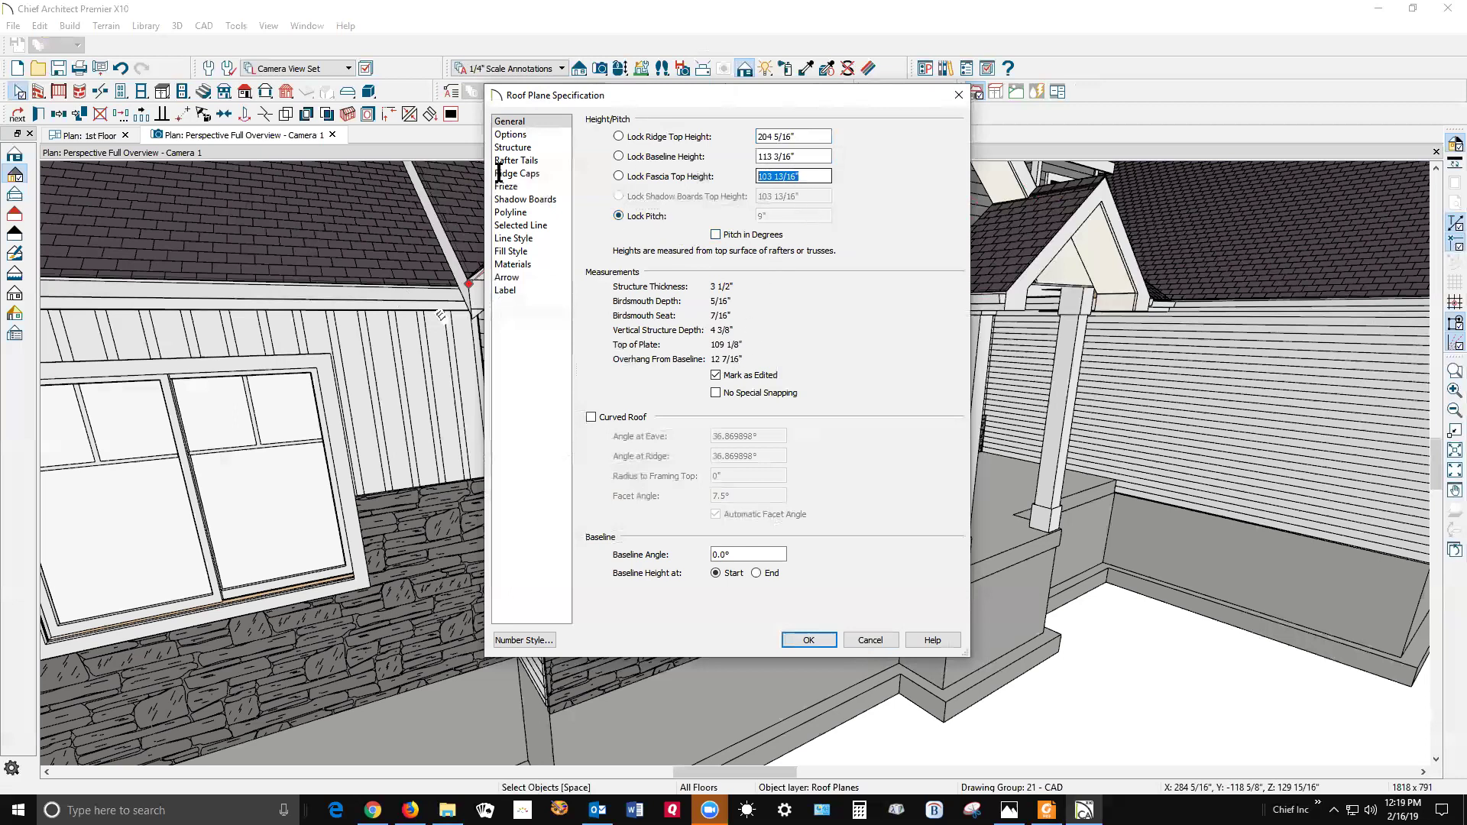
pyautogui.write('104 9/16"')
pyautogui.click(823, 638)
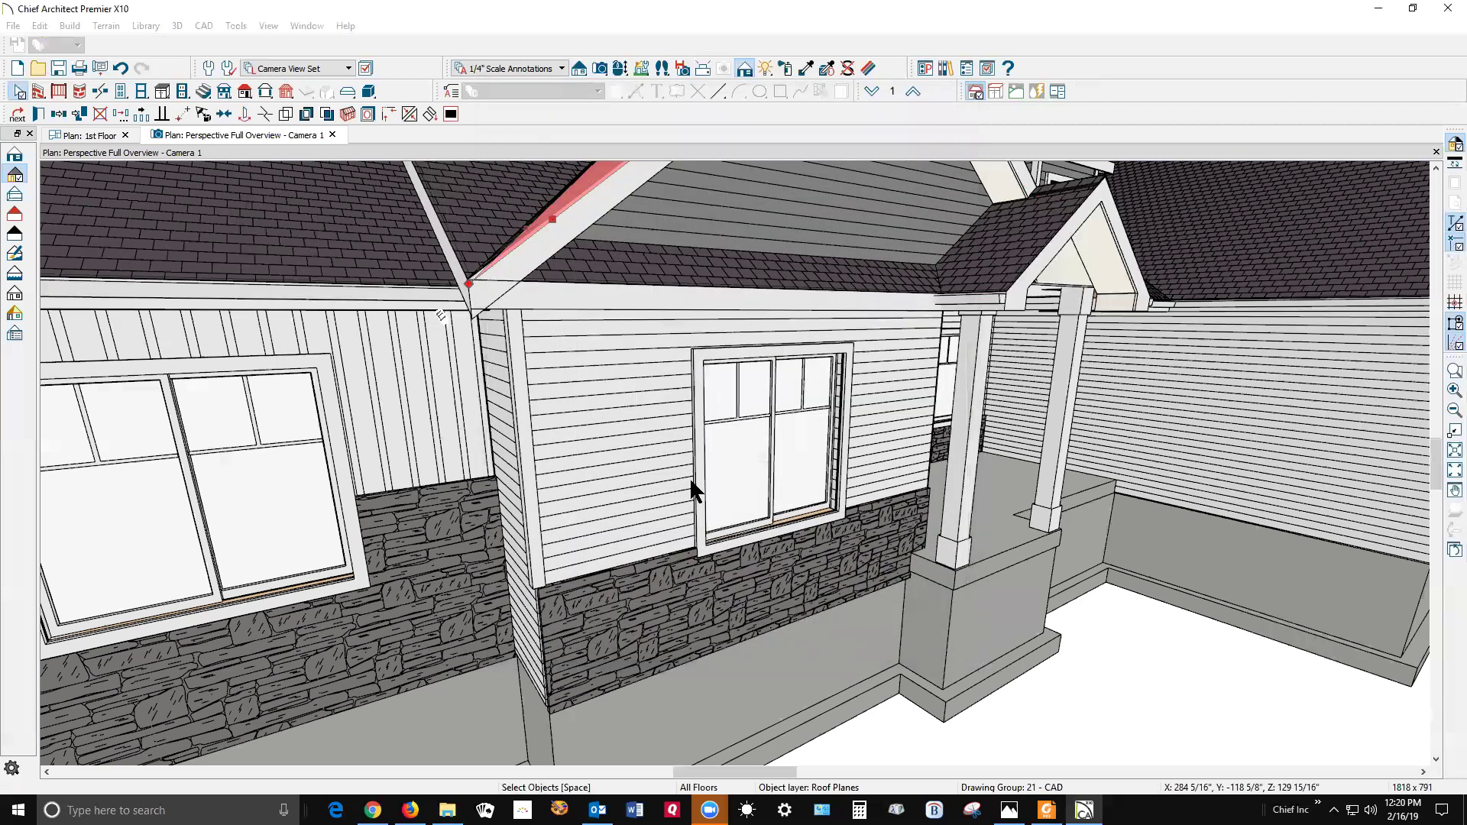
pyautogui.press('Escape')
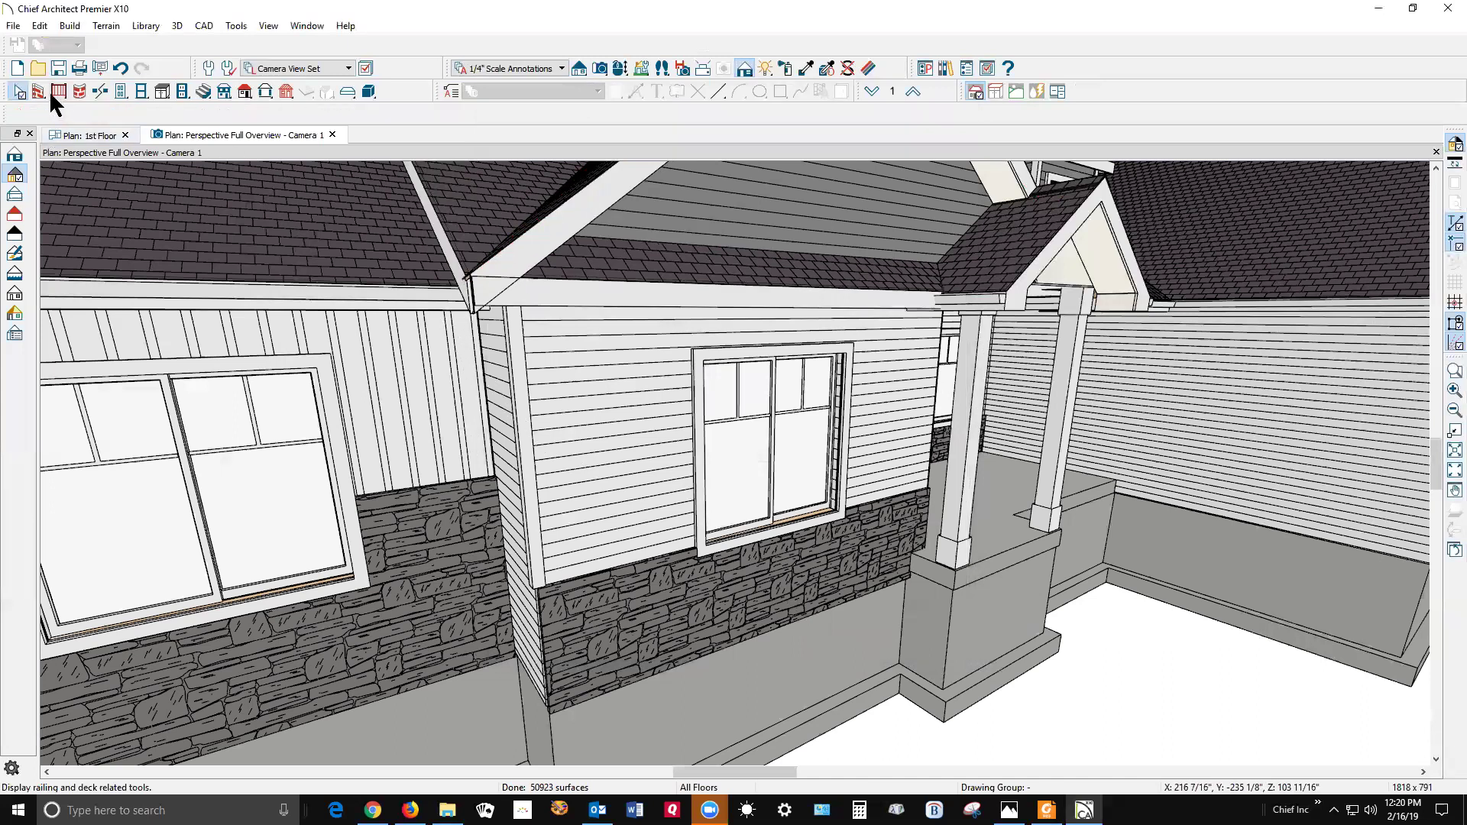
# Step: Join the front window gable's roof plane to the adjacent main roof plane along their shared valley
pyautogui.click(601, 70)
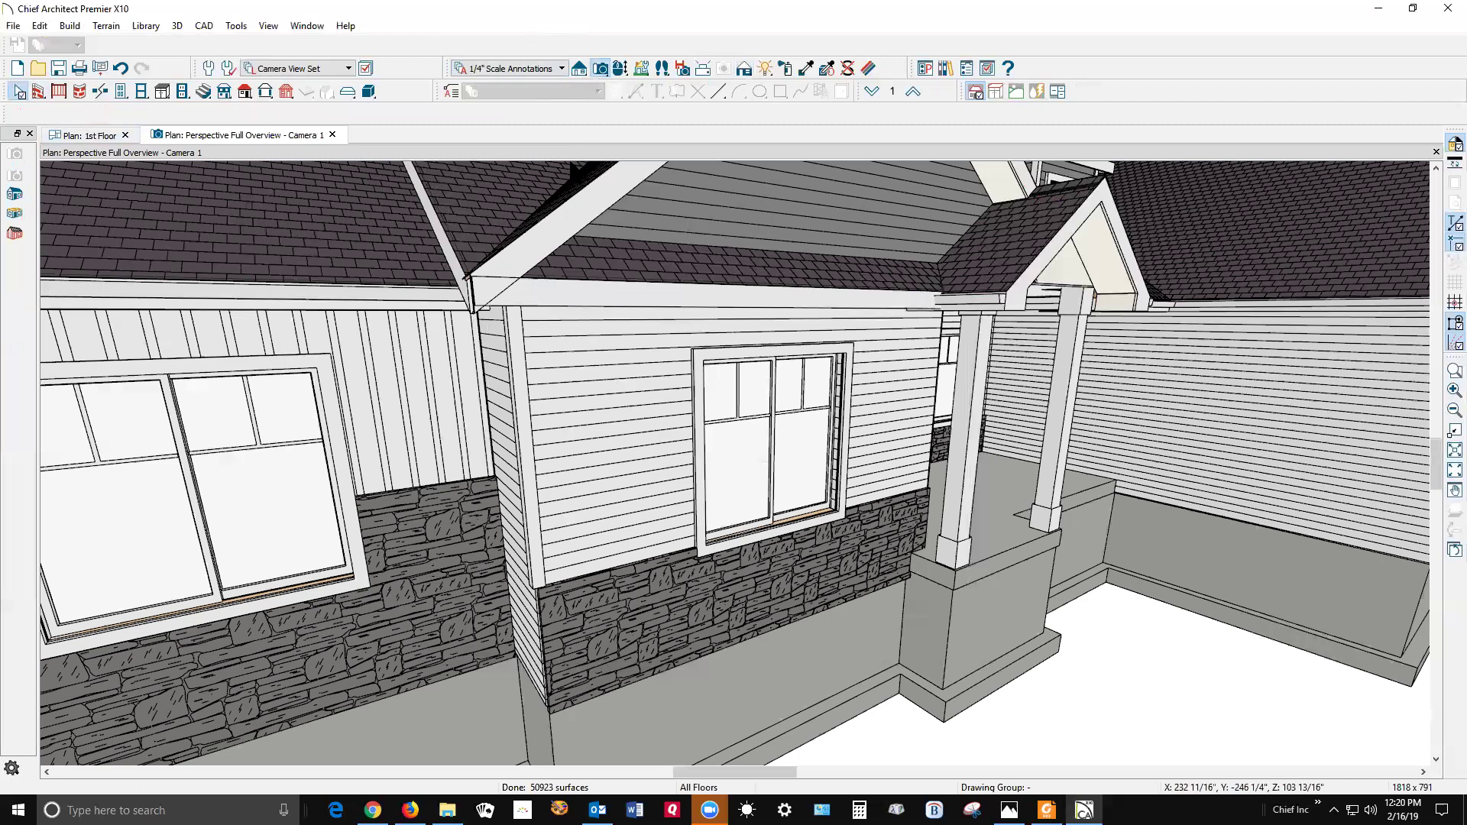
pyautogui.click(620, 69)
pyautogui.moveTo(575, 287); pyautogui.dragTo(574, 315)
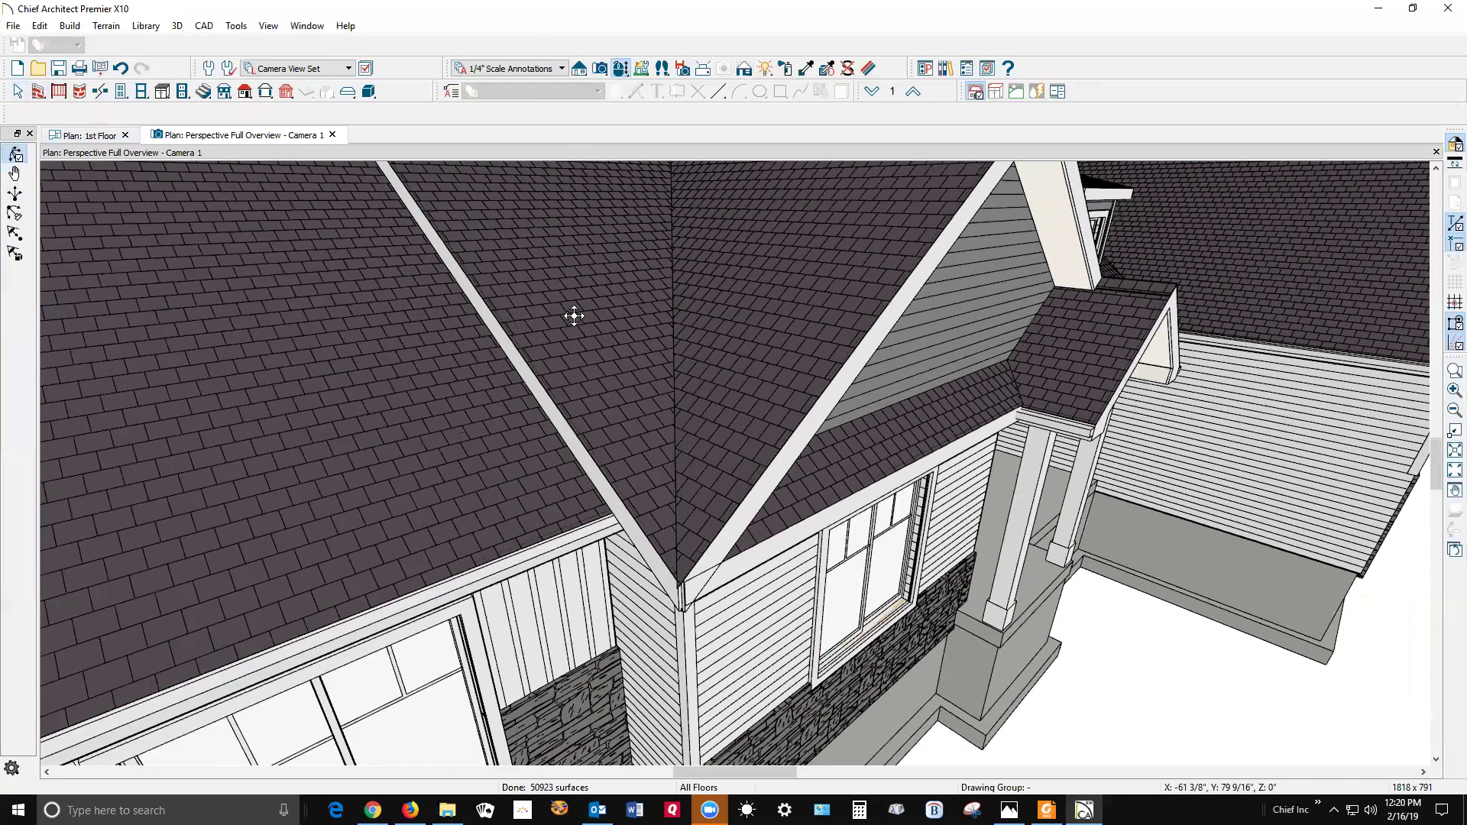
pyautogui.press('space')
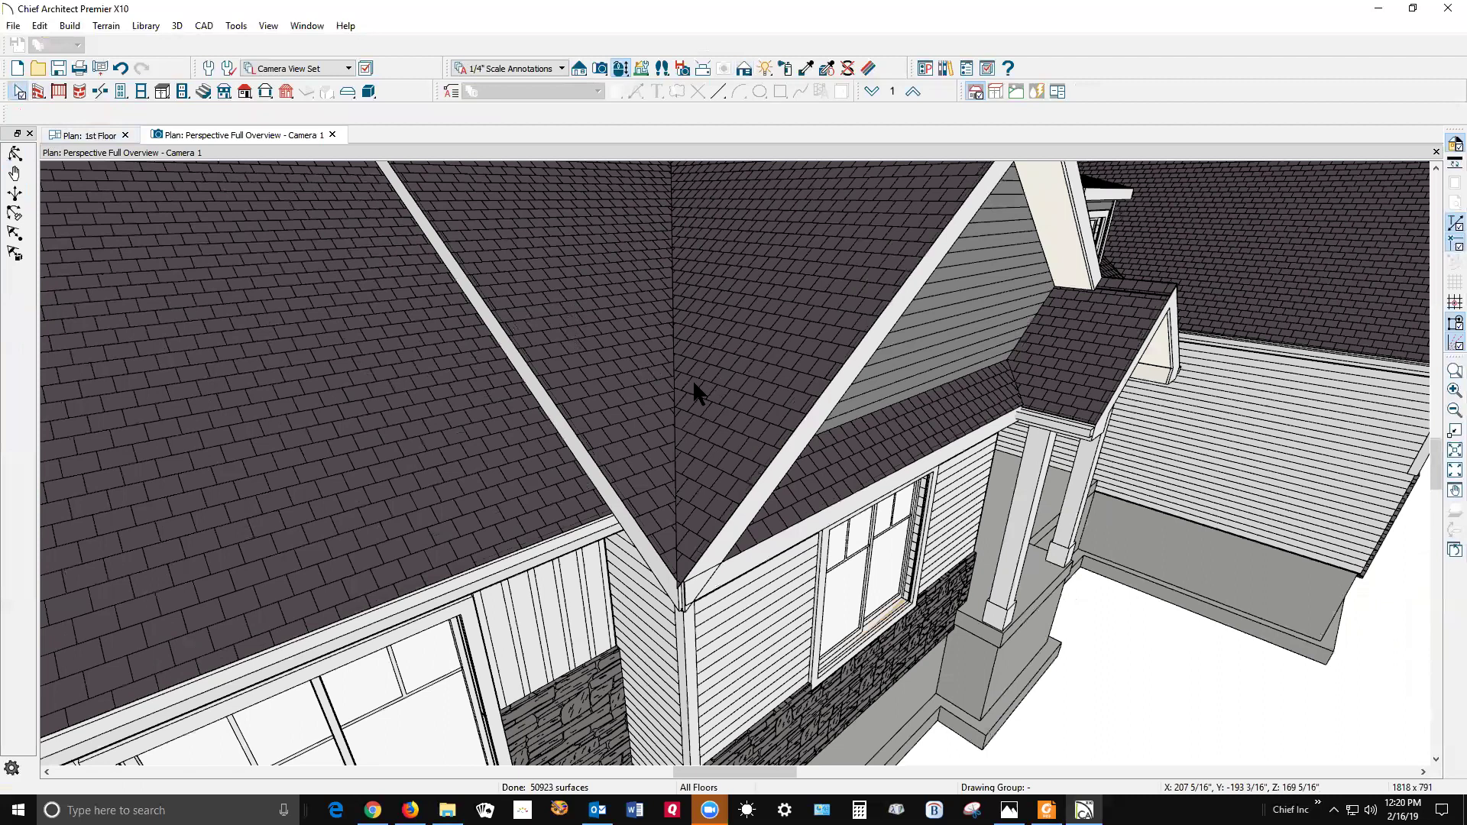
pyautogui.rightClick(694, 385)
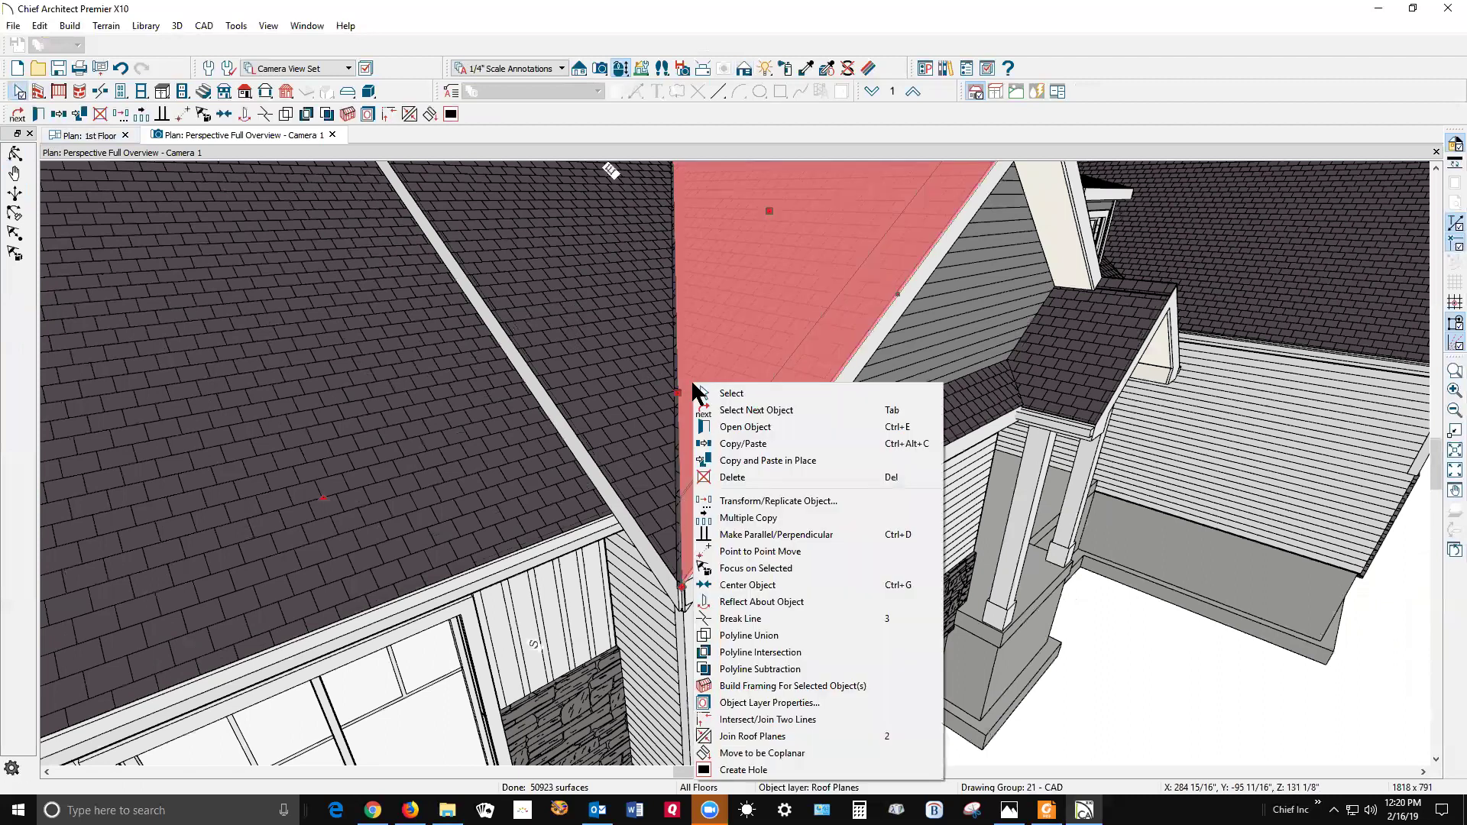
pyautogui.click(734, 753)
pyautogui.click(666, 502)
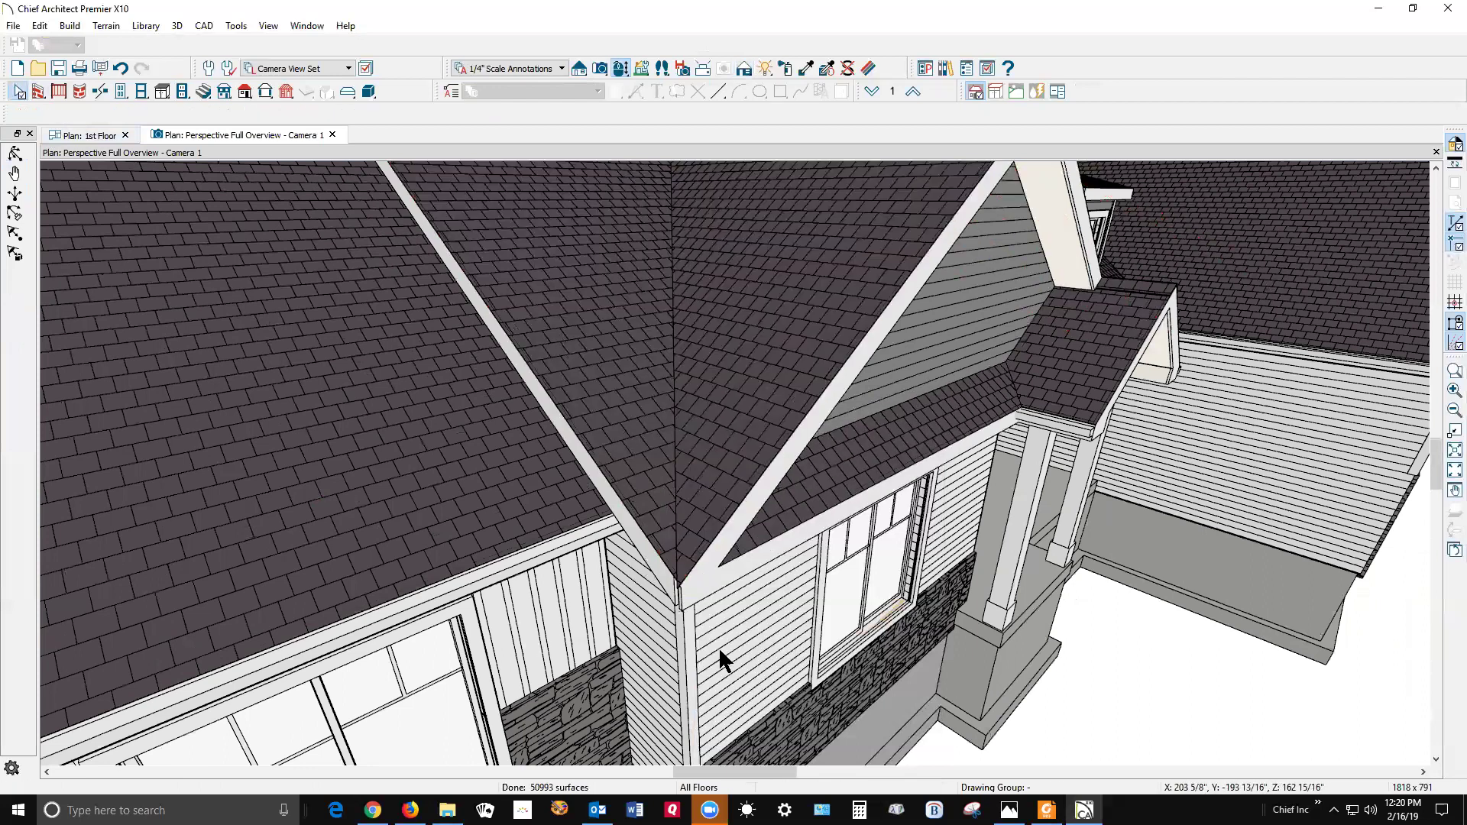
# Step: Examine the fascia and eave corner where the front window gable meets the main roof, from above and from the front
pyautogui.scroll(3, 701, 619)
pyautogui.scroll(-2, 702, 619)
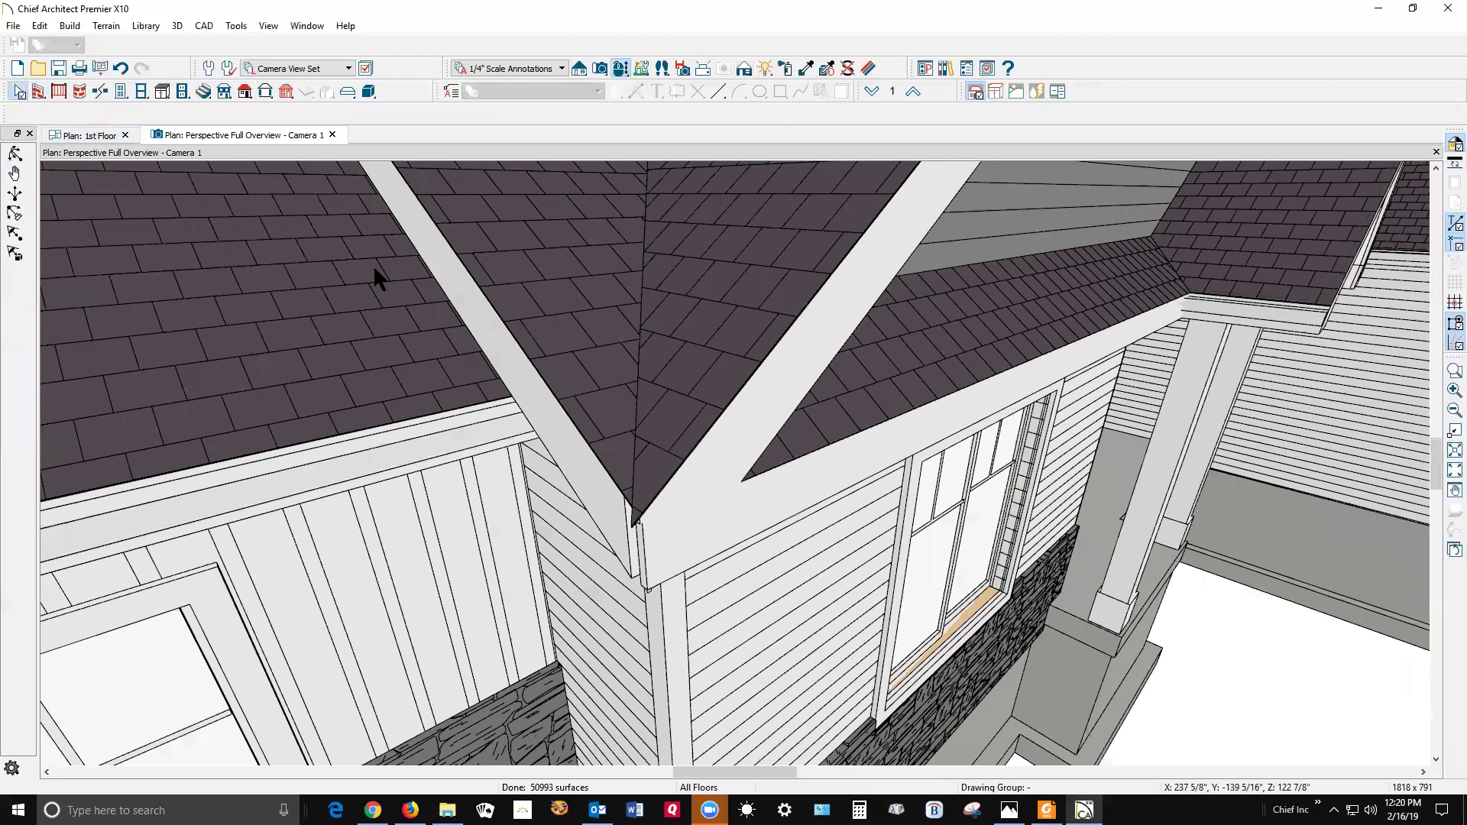
pyautogui.click(17, 154)
pyautogui.moveTo(475, 337)
pyautogui.mouseDown()
pyautogui.moveTo(452, 324)
pyautogui.moveTo(465, 351)
pyautogui.moveTo(462, 336)
pyautogui.mouseUp()
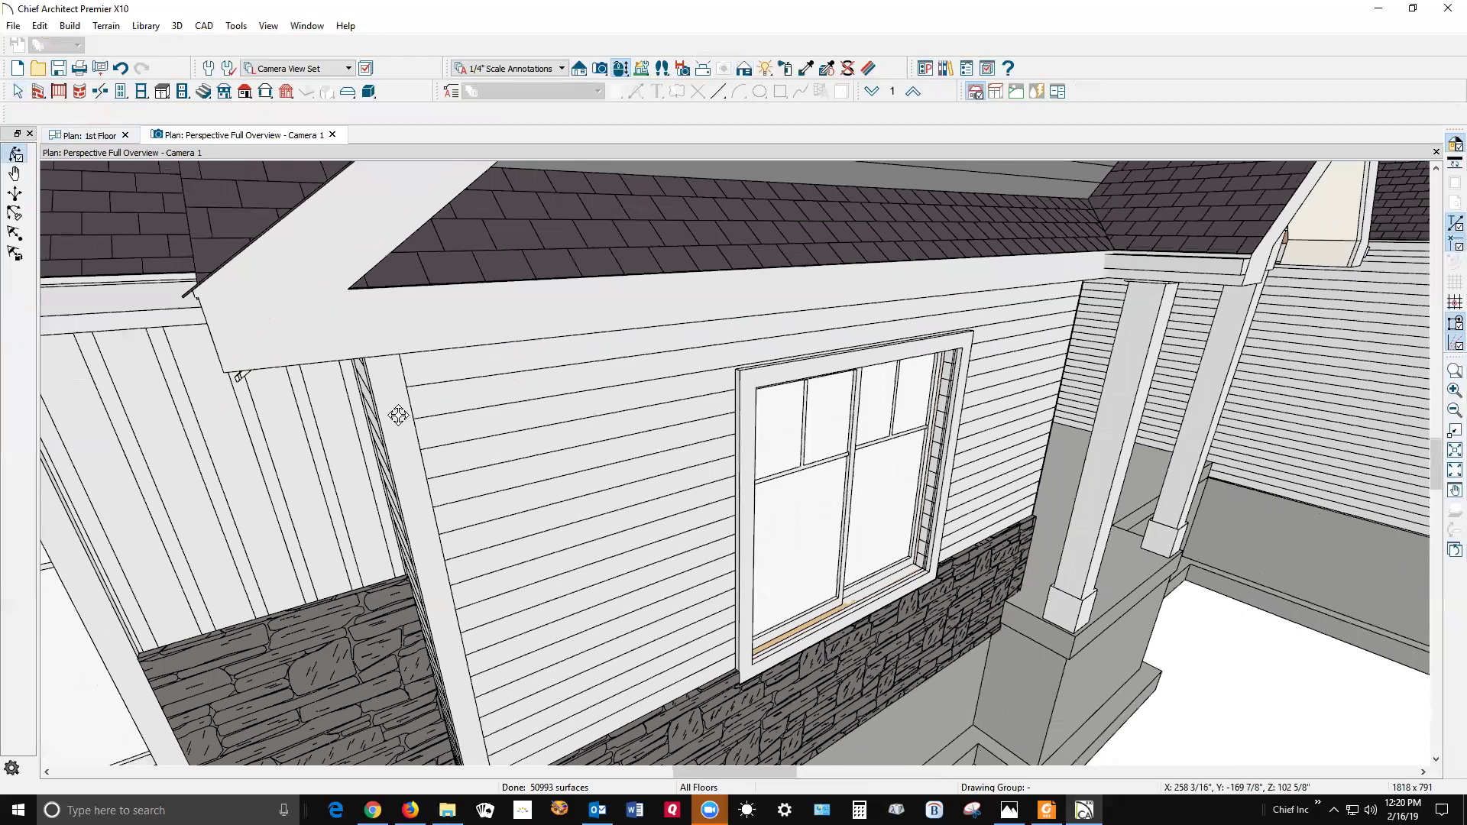
pyautogui.scroll(-2, 400, 383)
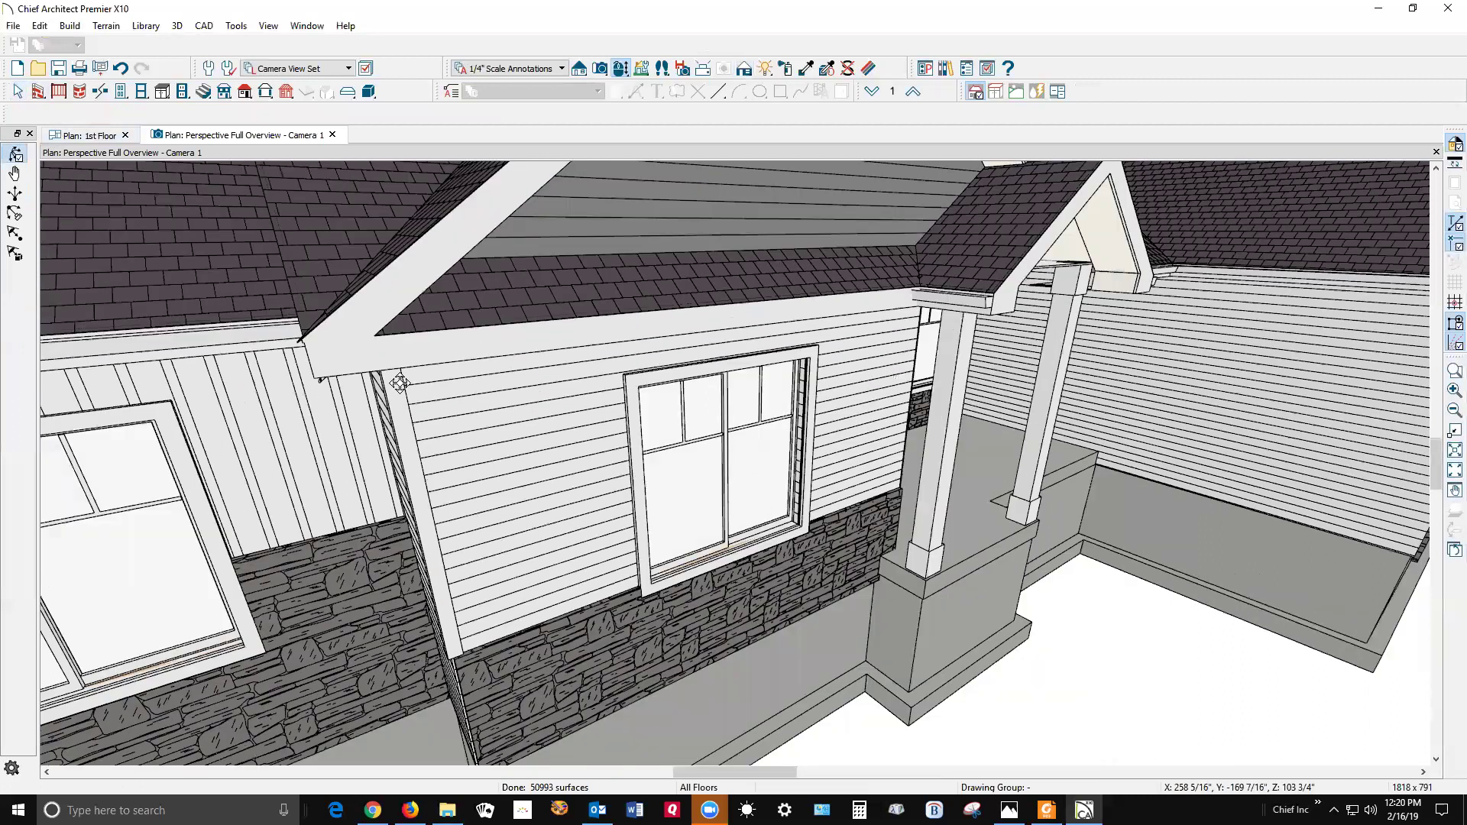
# Step: Join the front window gable's two opposing roof planes along their shared ridge
pyautogui.scroll(-3, 400, 383)
pyautogui.moveTo(380, 243); pyautogui.dragTo(360, 347)
pyautogui.press('Escape')
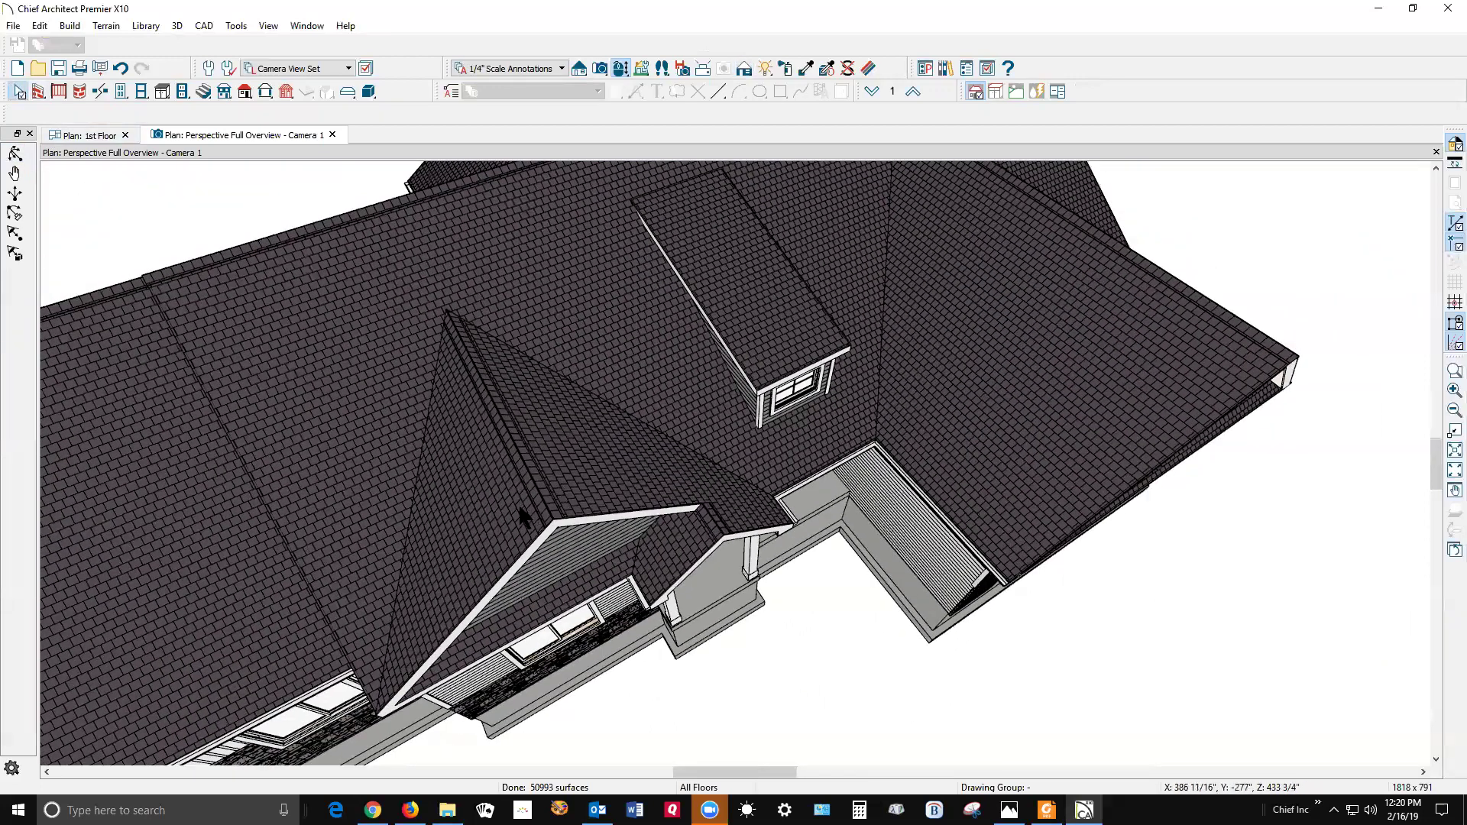
pyautogui.rightClick(511, 481)
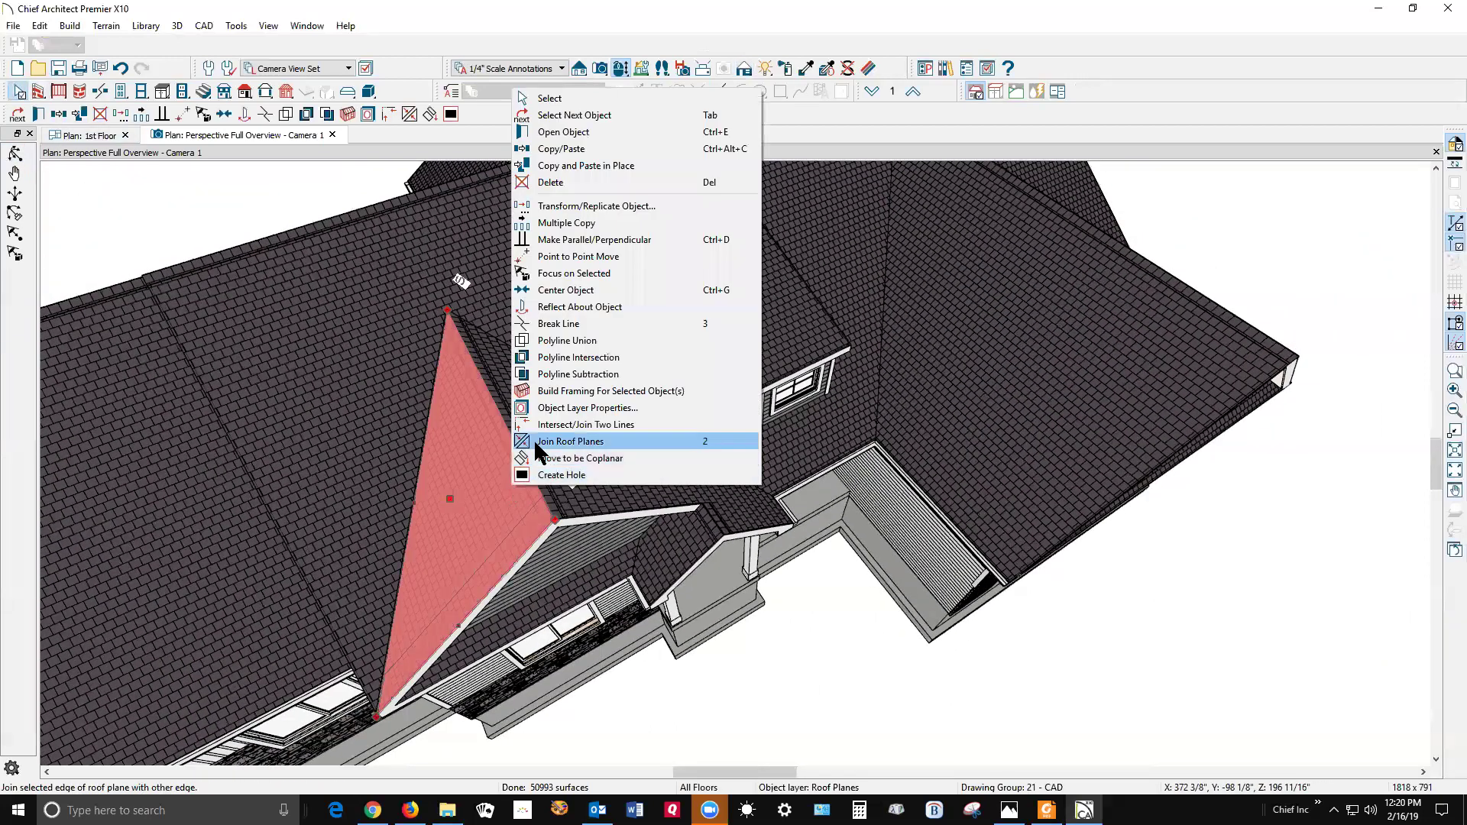
pyautogui.click(535, 456)
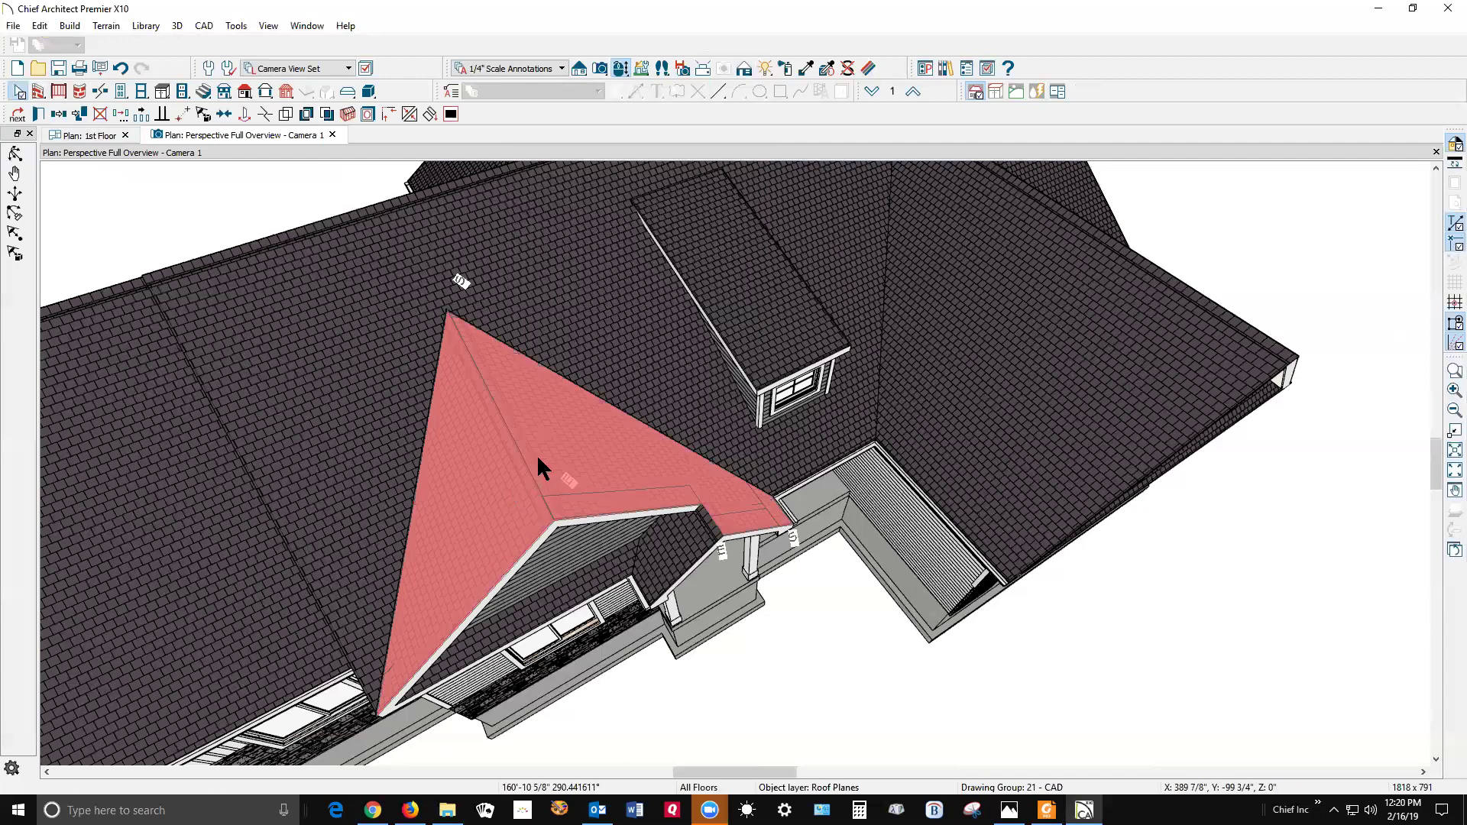
pyautogui.press('Escape')
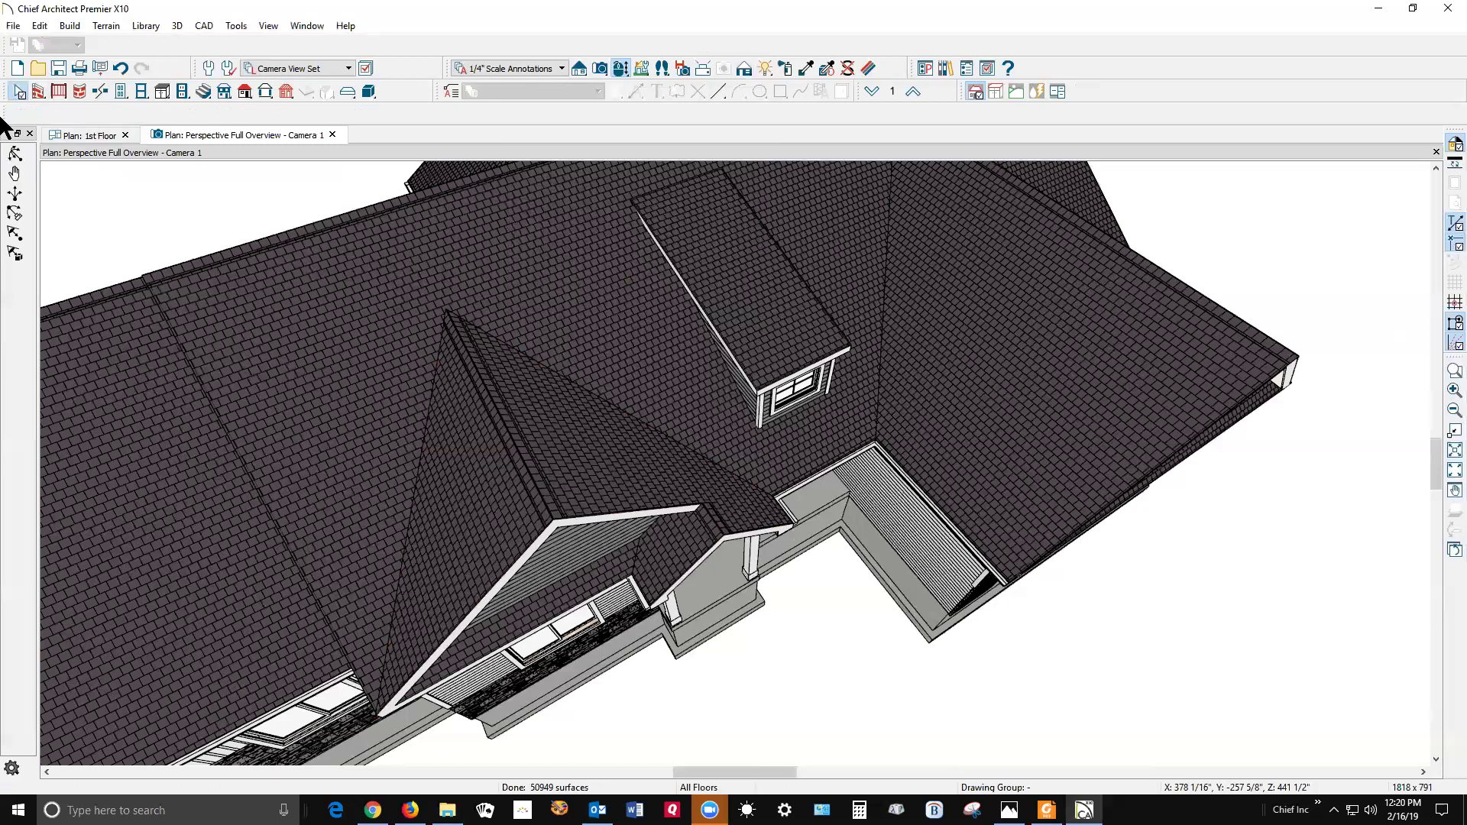
# Step: Join the main roof plane to the front window gable's adjacent roof plane at the eave end of their valley
pyautogui.click(14, 153)
pyautogui.moveTo(353, 368); pyautogui.dragTo(385, 299)
pyautogui.scroll(2, 333, 338)
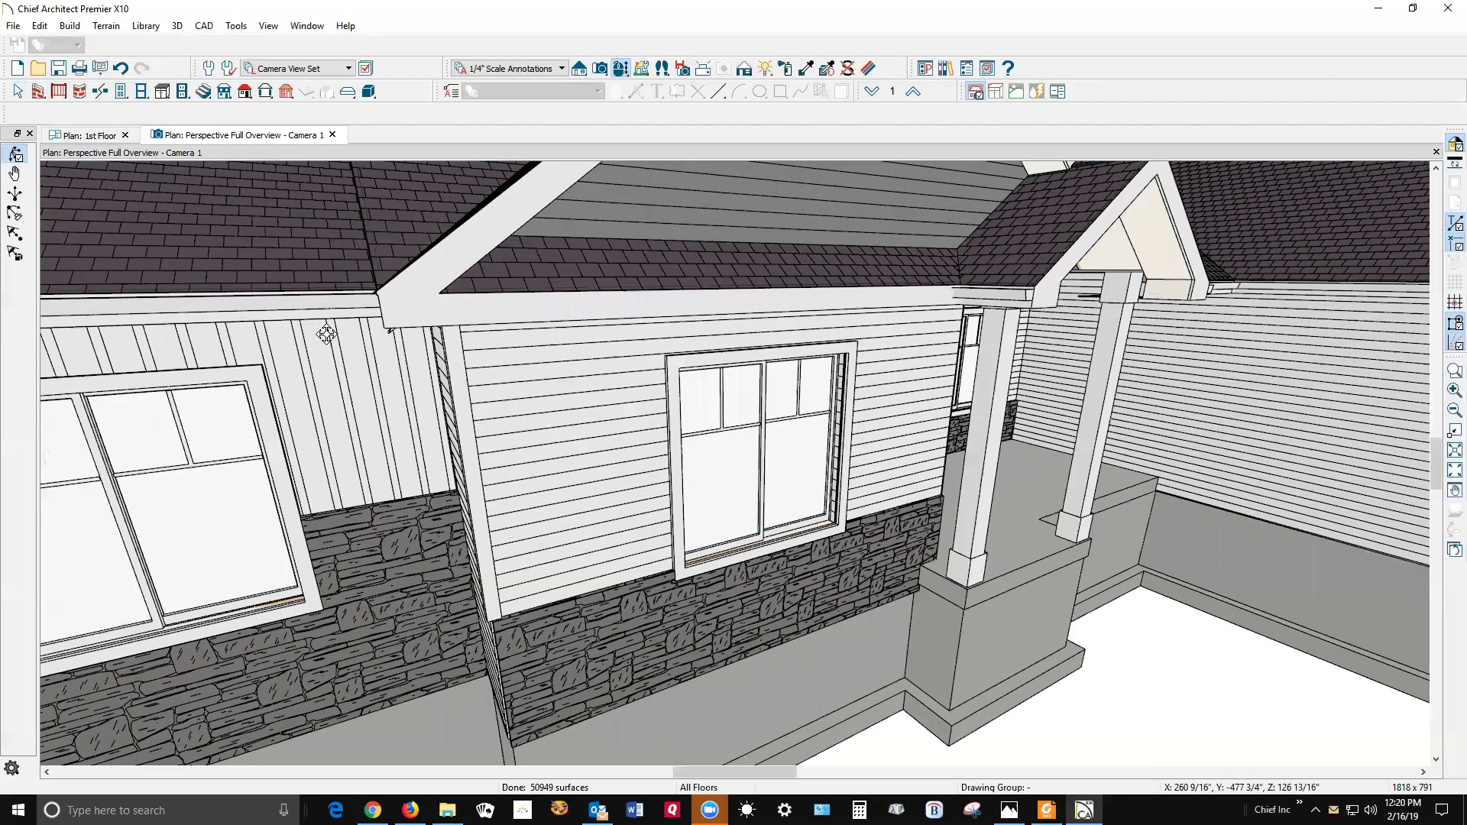
pyautogui.moveTo(373, 330); pyautogui.dragTo(411, 339)
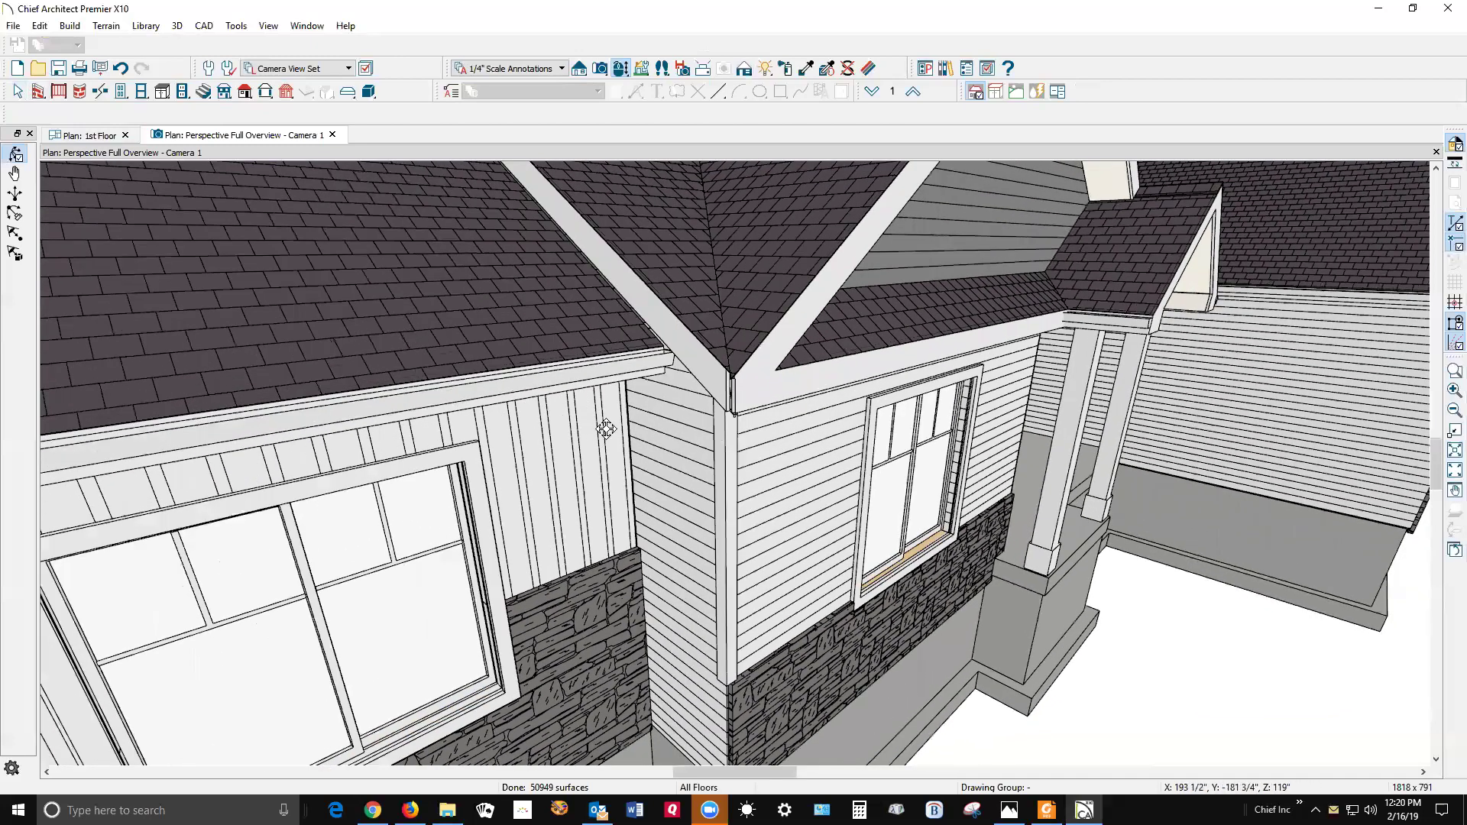
pyautogui.scroll(2, 686, 428)
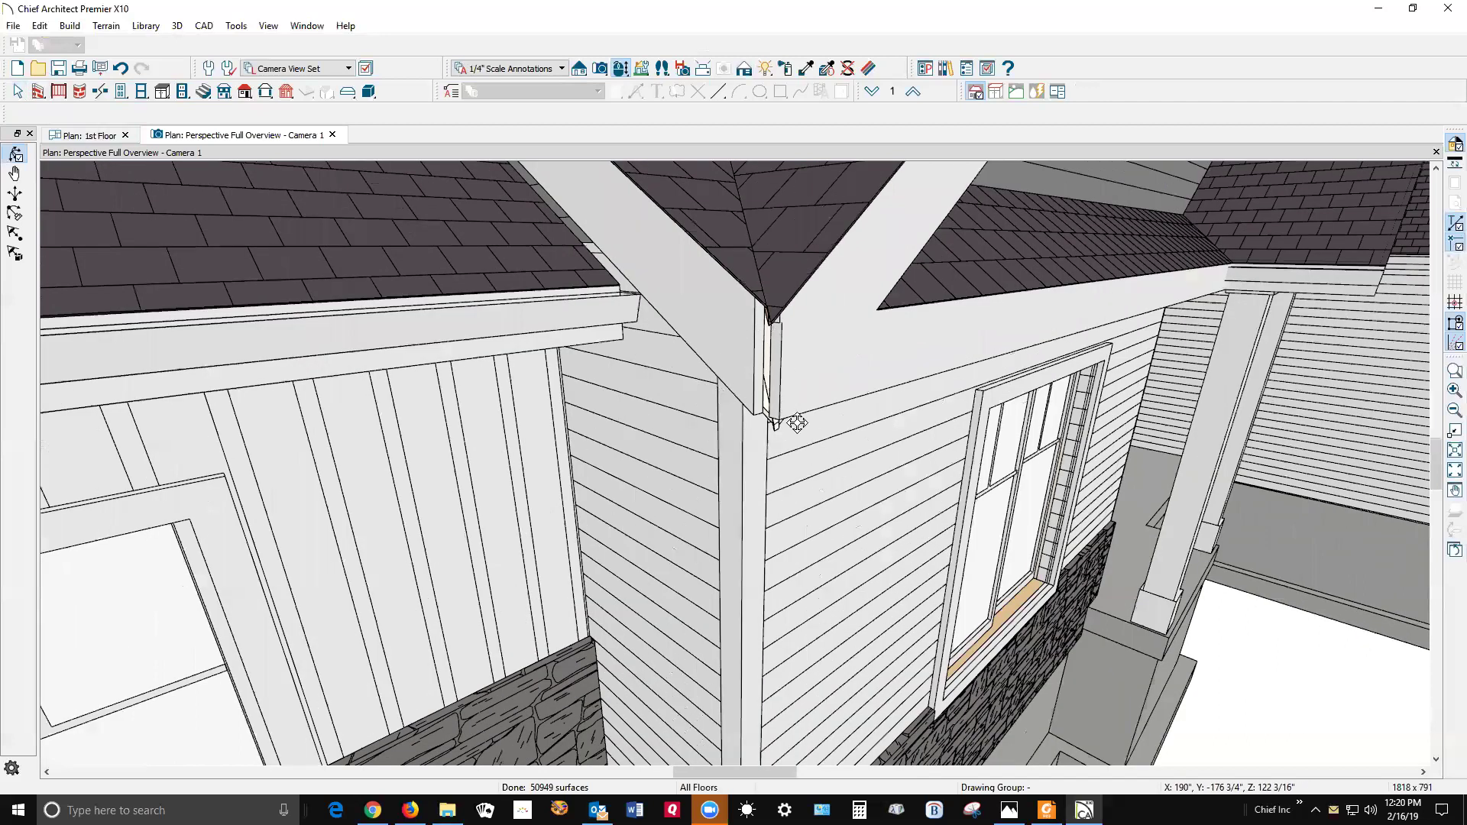
pyautogui.scroll(-2, 682, 347)
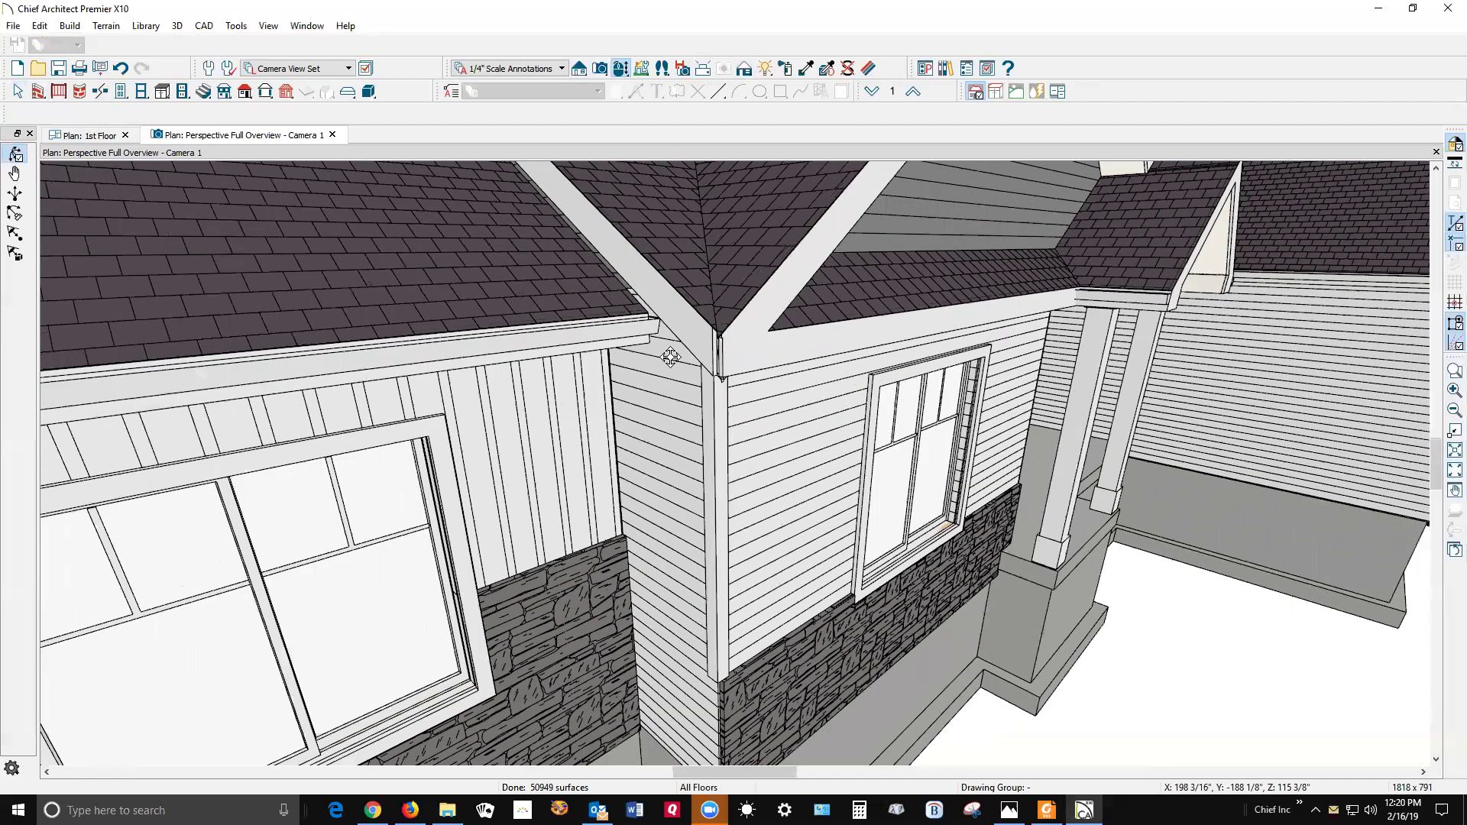
pyautogui.press('space')
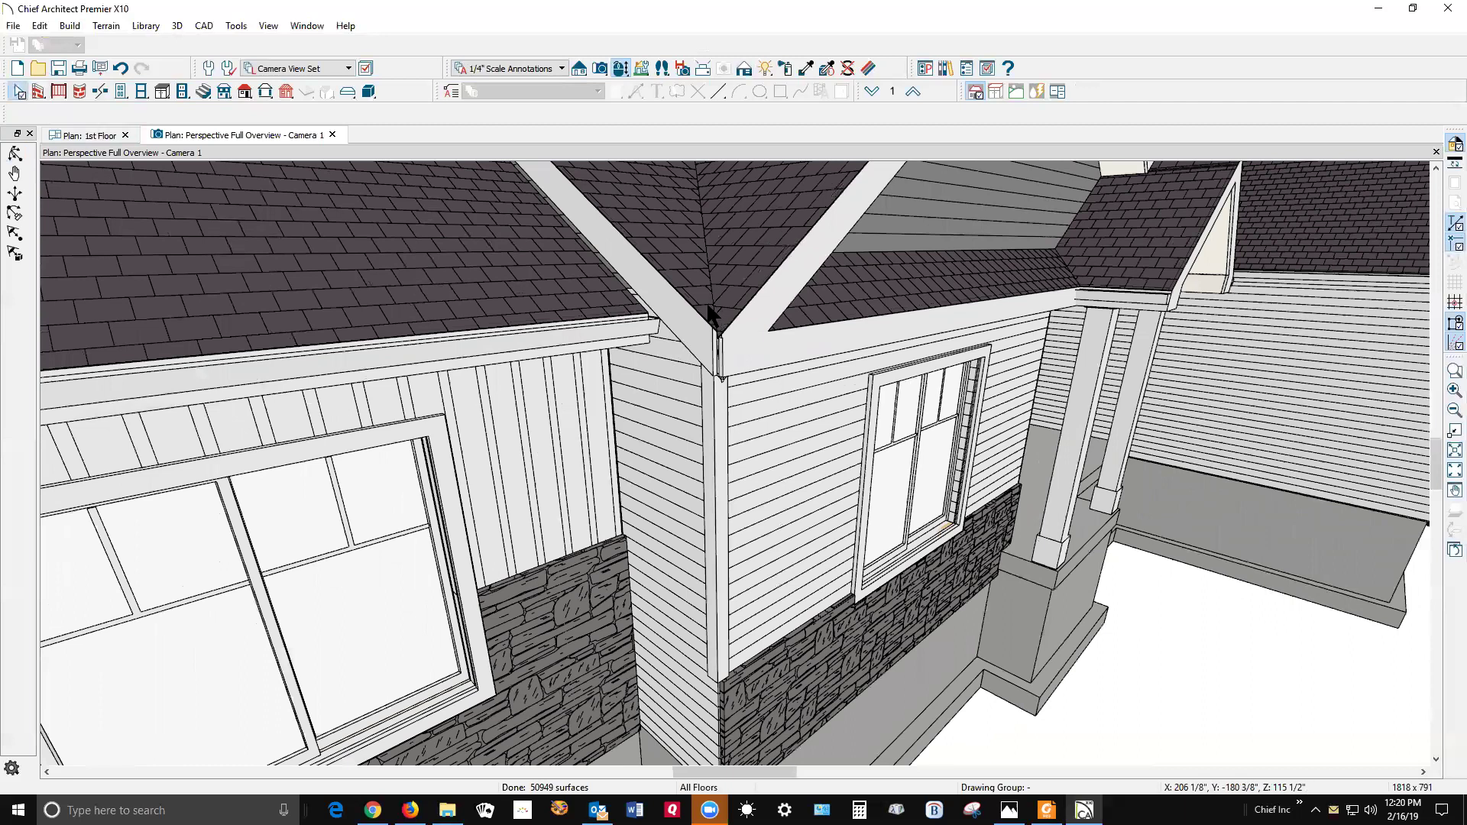
pyautogui.rightClick(708, 305)
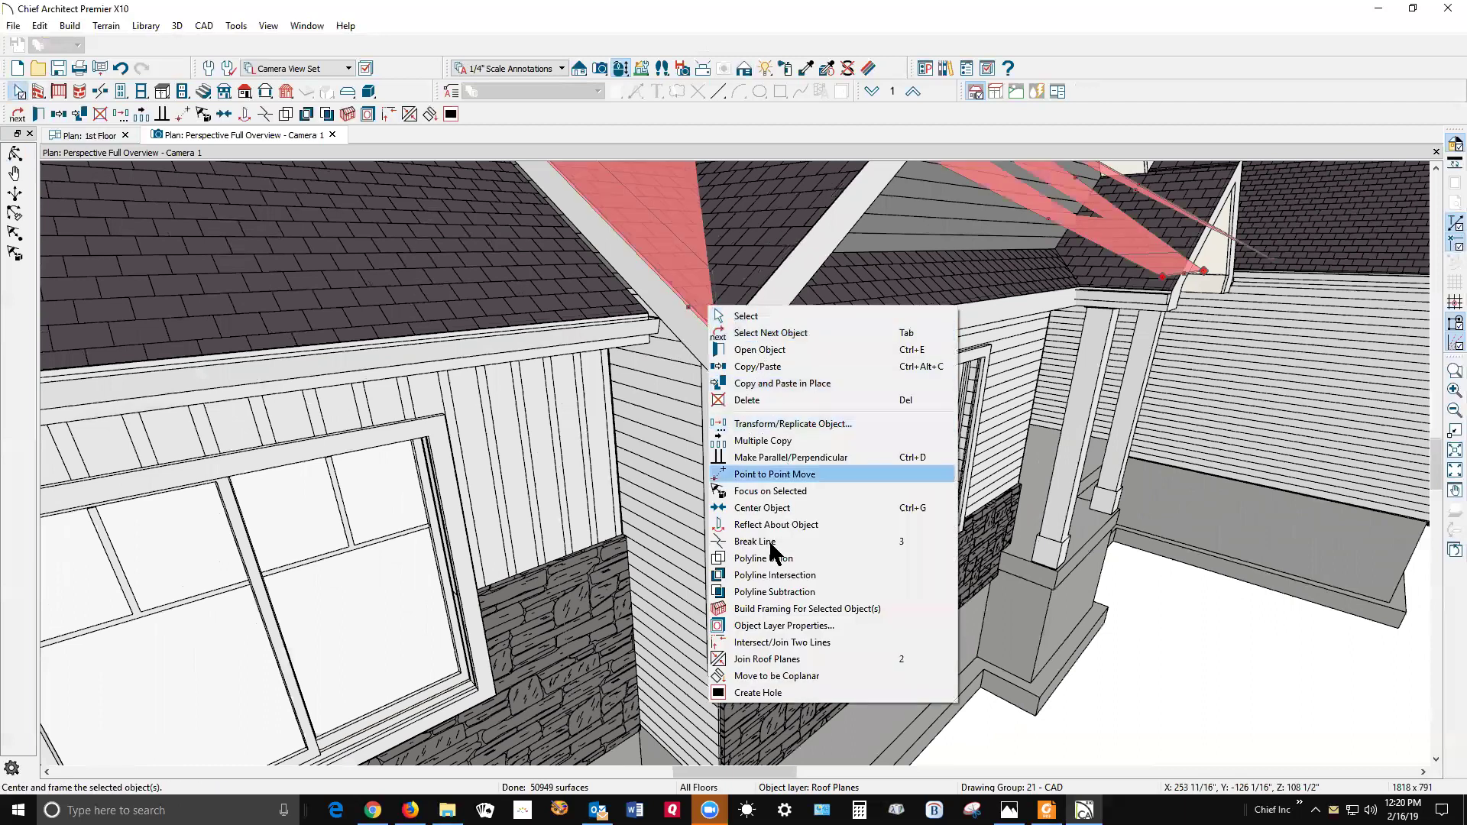
pyautogui.click(758, 657)
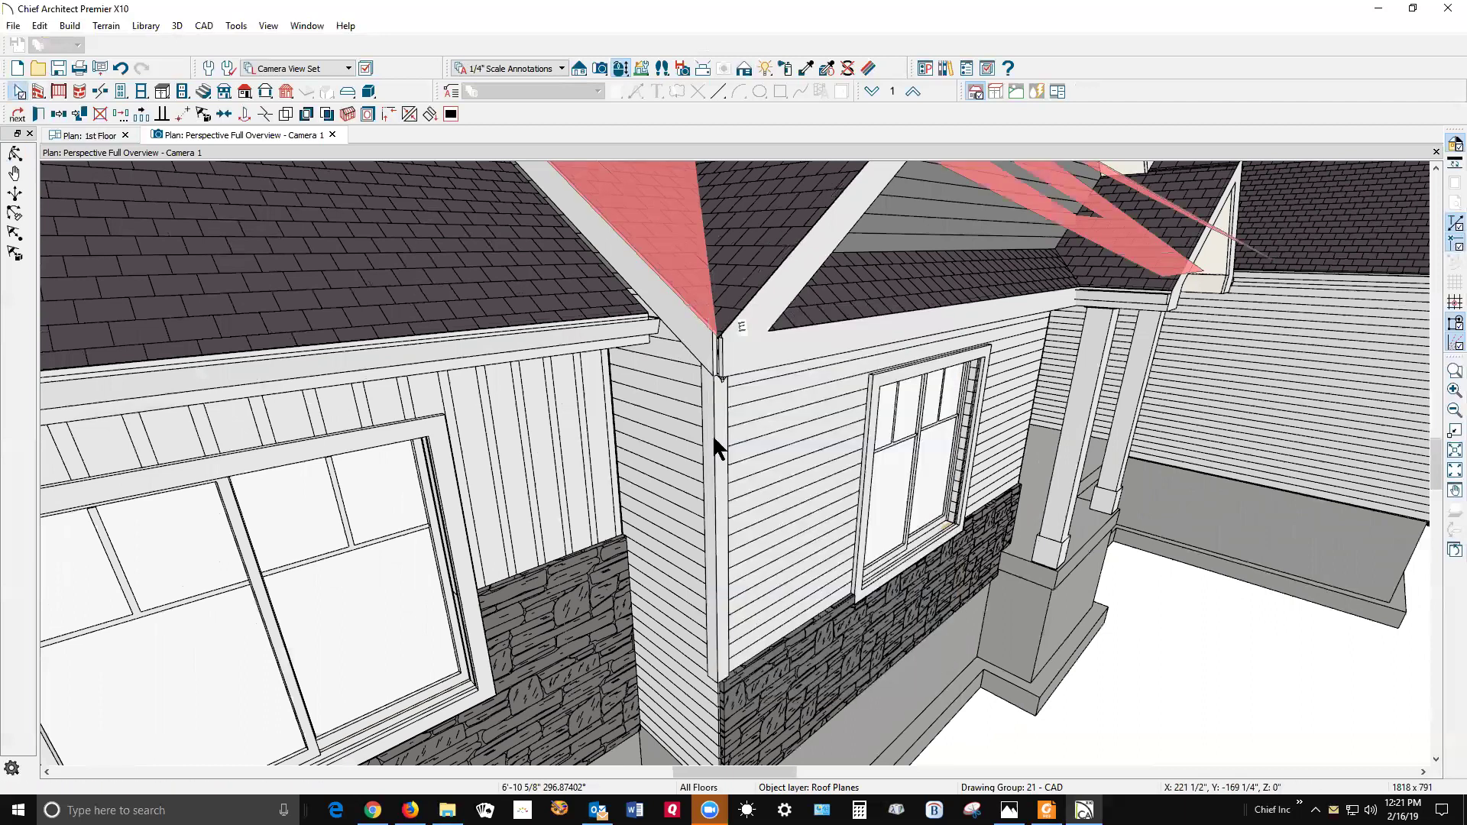
pyautogui.click(723, 314)
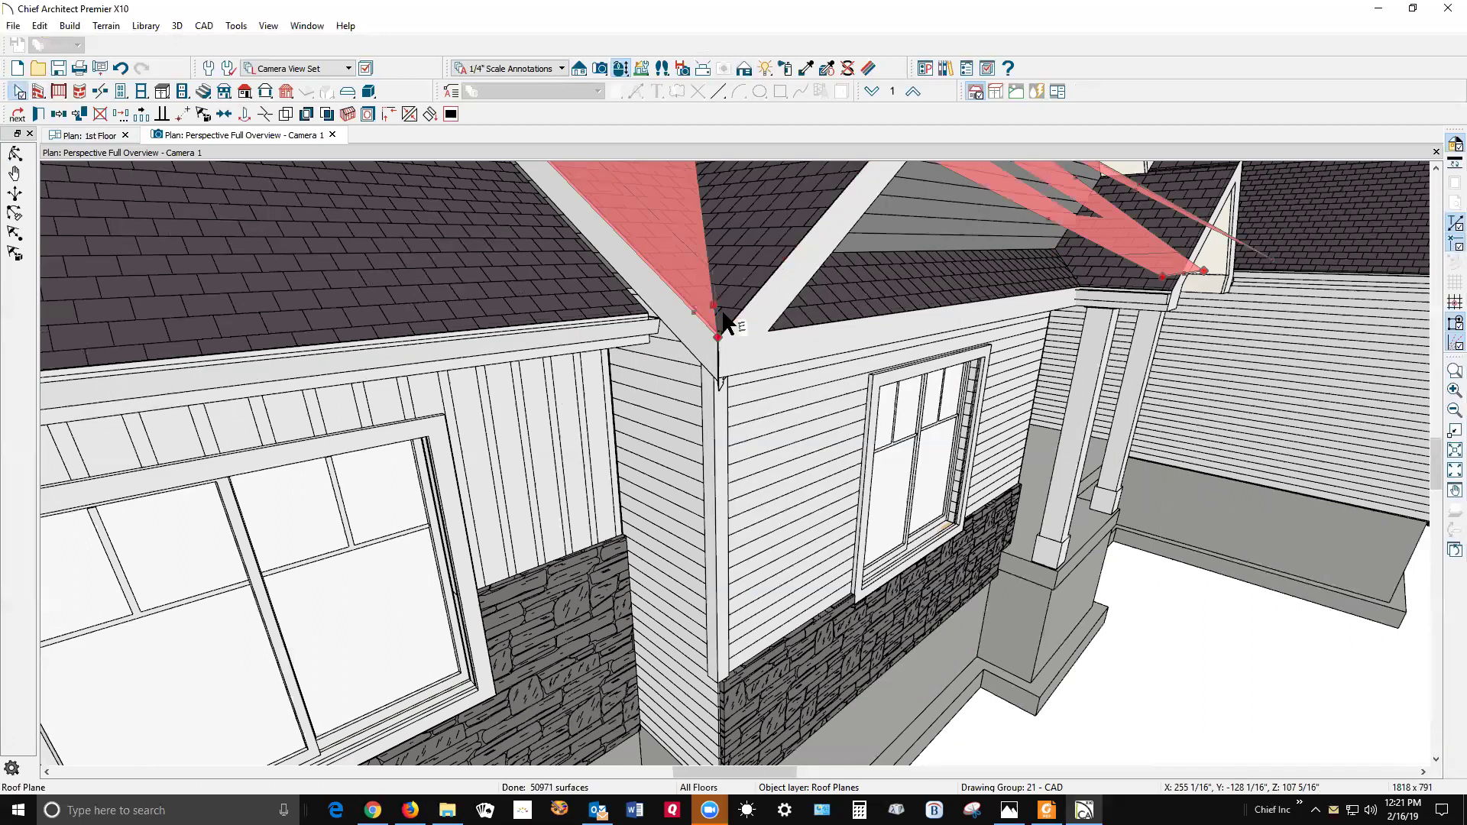
pyautogui.press('Escape')
# Step: Compare the fascia top heights of the gable roof plane and the adjoining main roof plane in their specifications, leaving both unchanged
pyautogui.scroll(2, 740, 391)
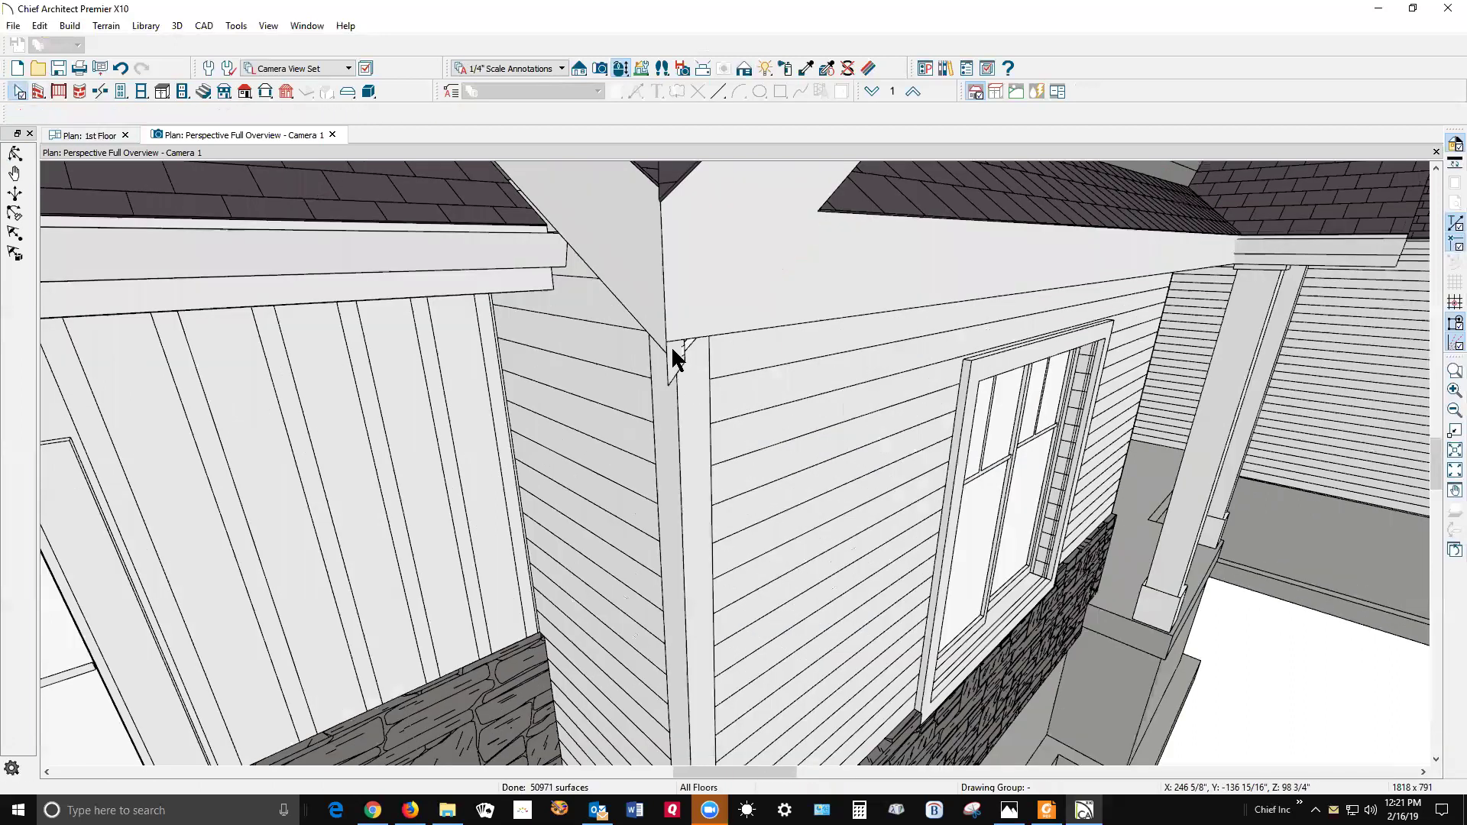
pyautogui.scroll(-2, 666, 248)
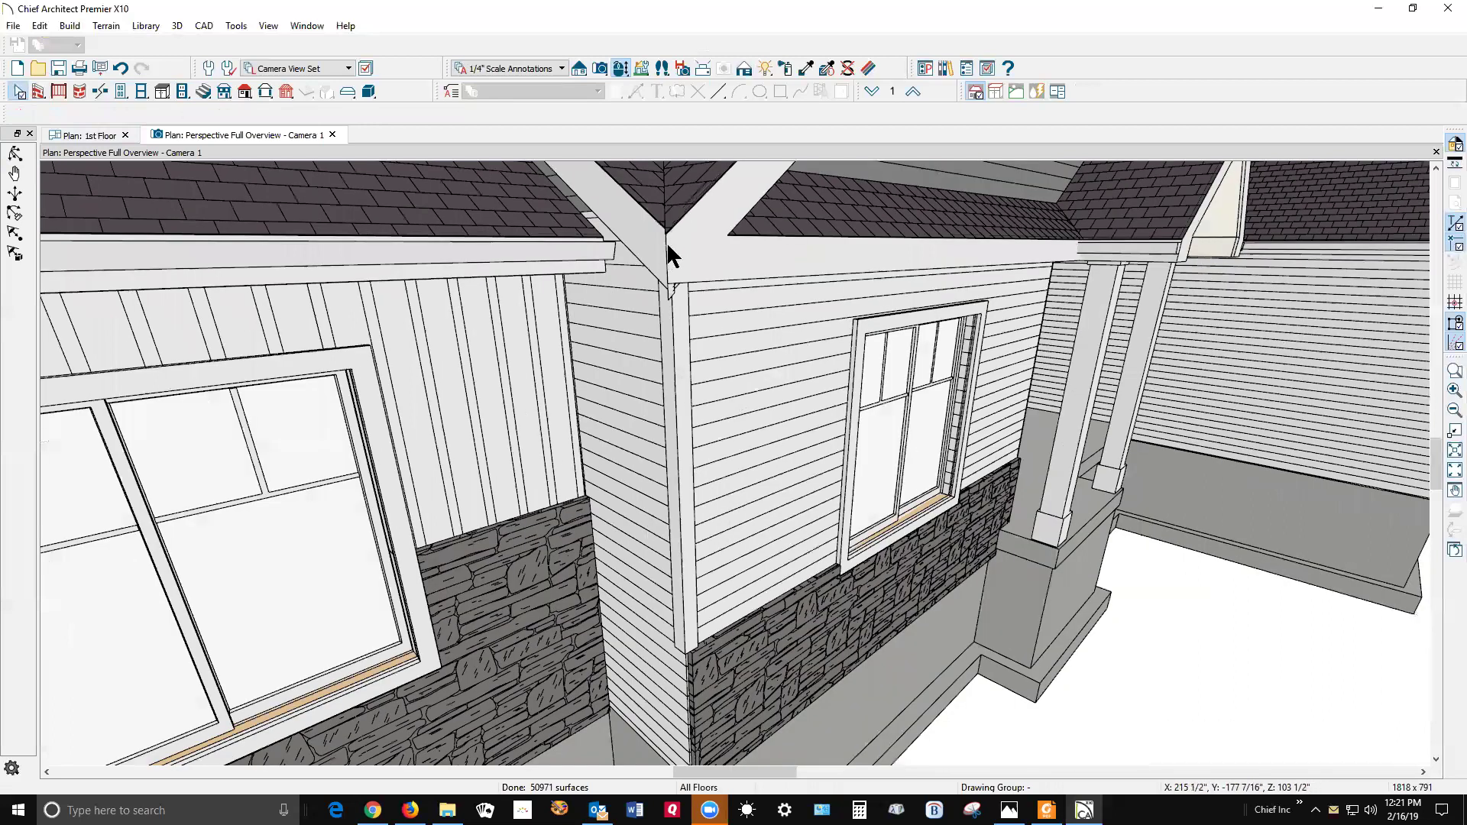
pyautogui.doubleClick(666, 241)
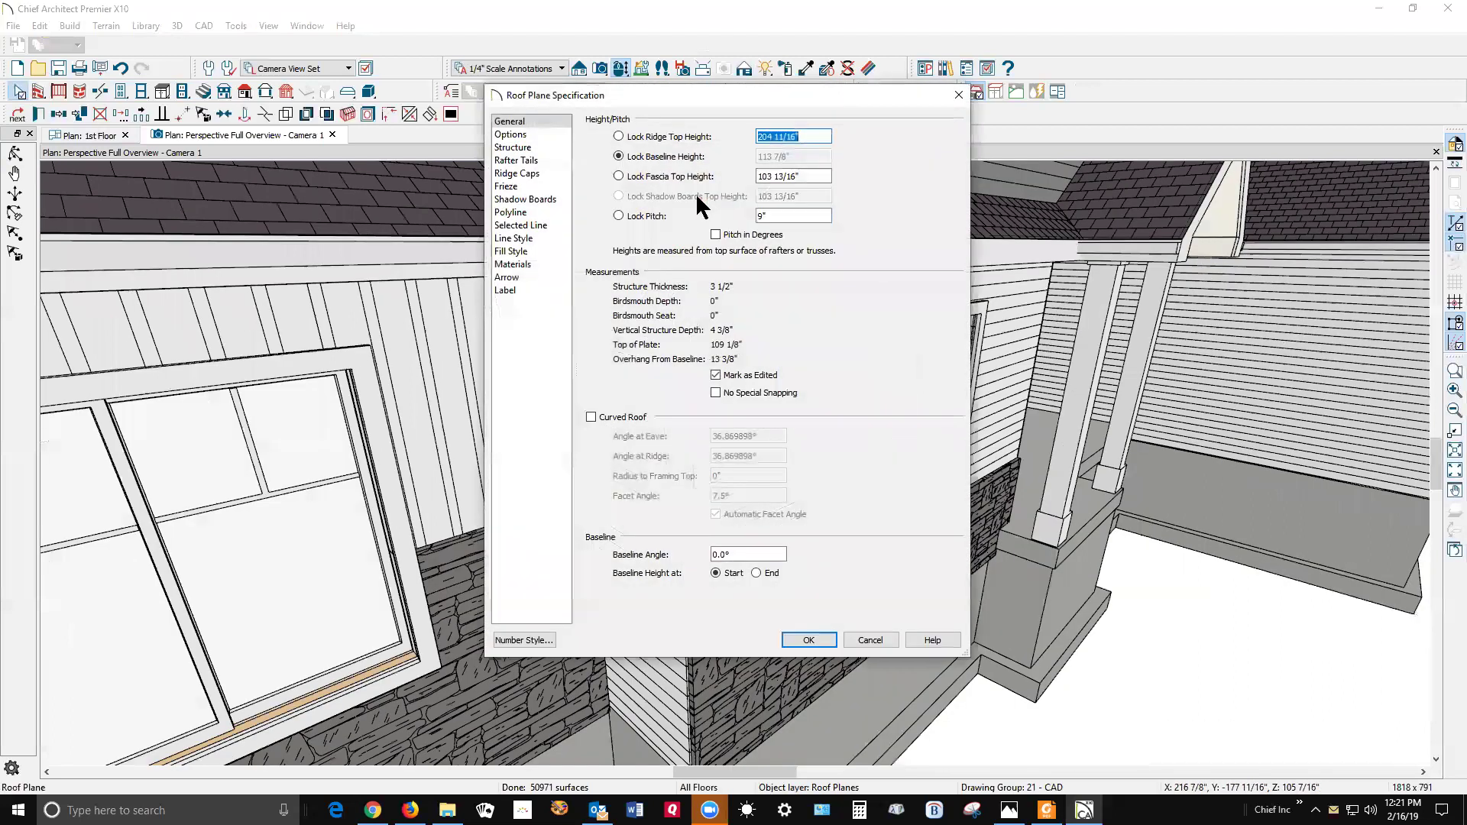
pyautogui.click(870, 639)
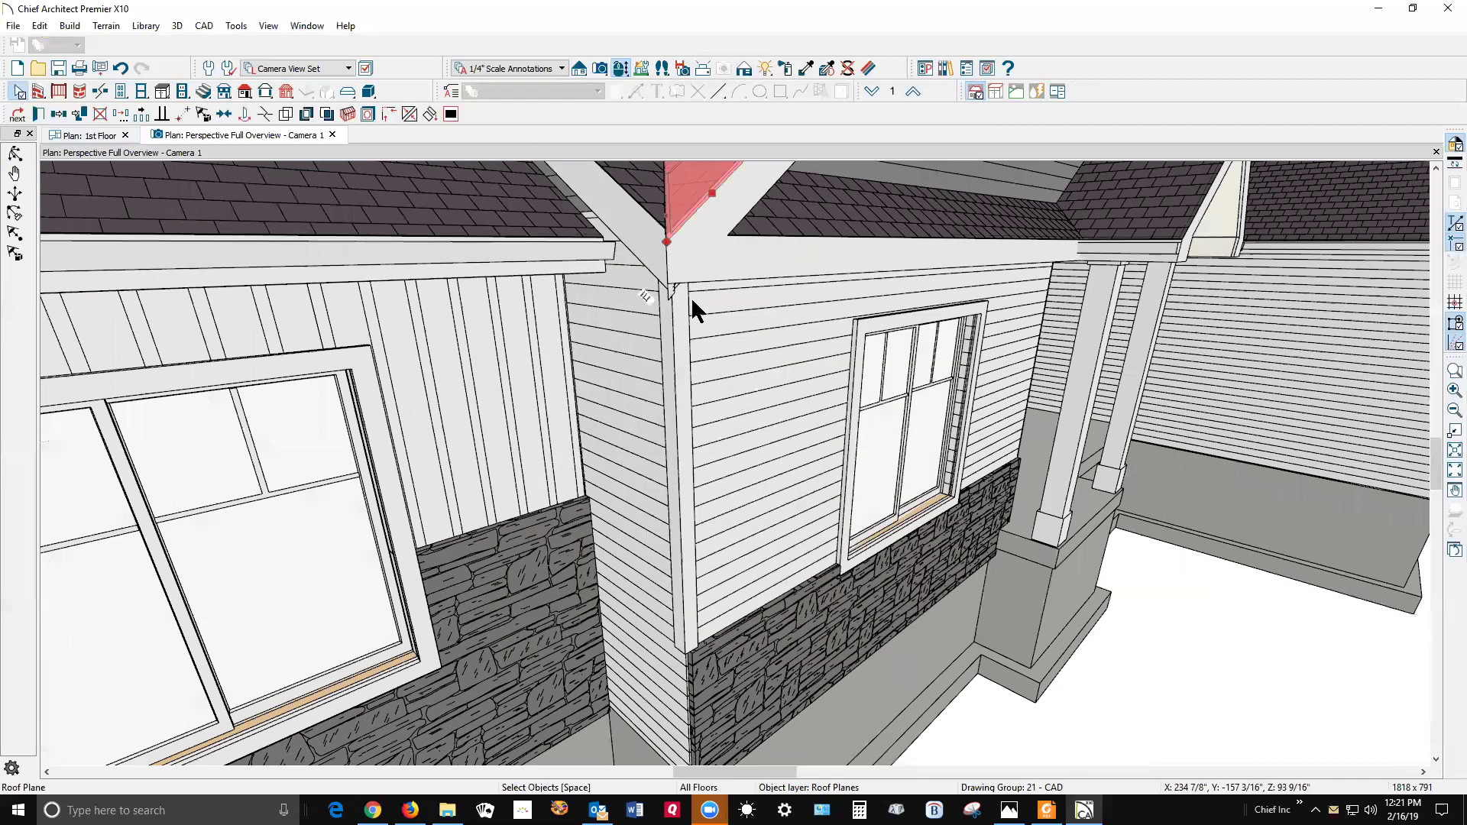
pyautogui.doubleClick(654, 203)
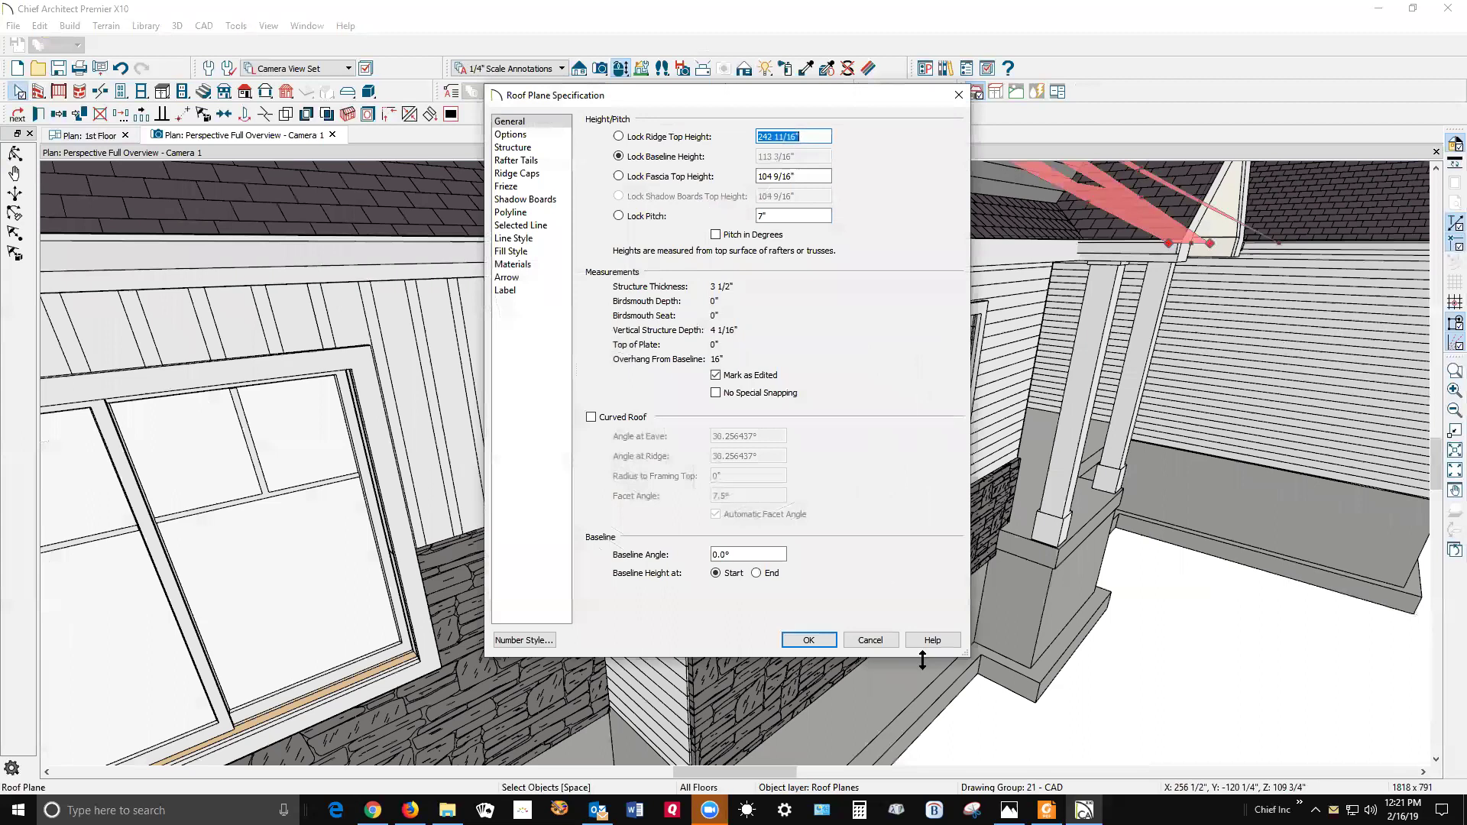
pyautogui.click(868, 640)
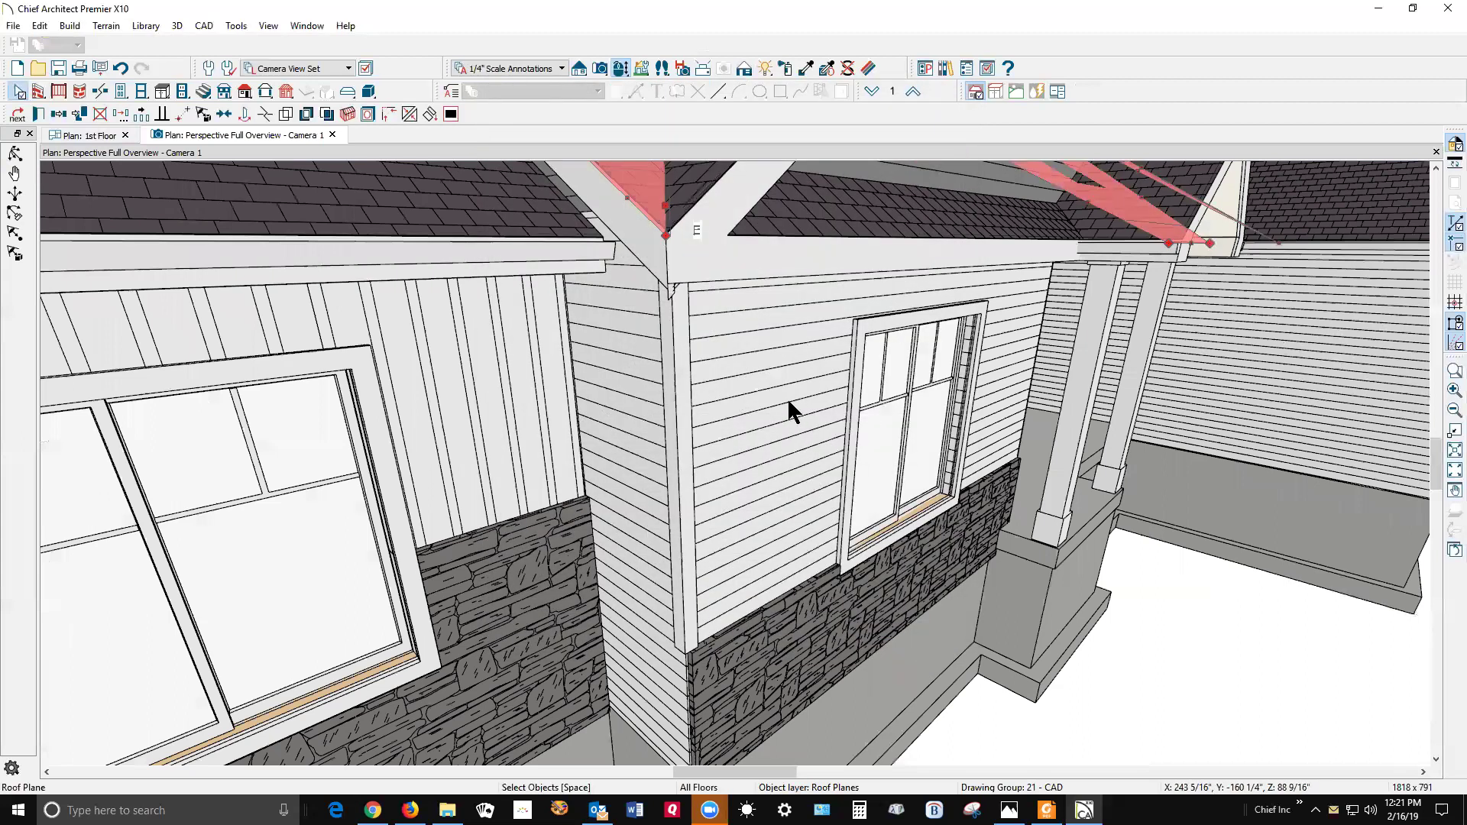
pyautogui.press('Escape')
# Step: Turn off Auto Roof Return for the wall beneath the front window gable
pyautogui.scroll(-5, 723, 386)
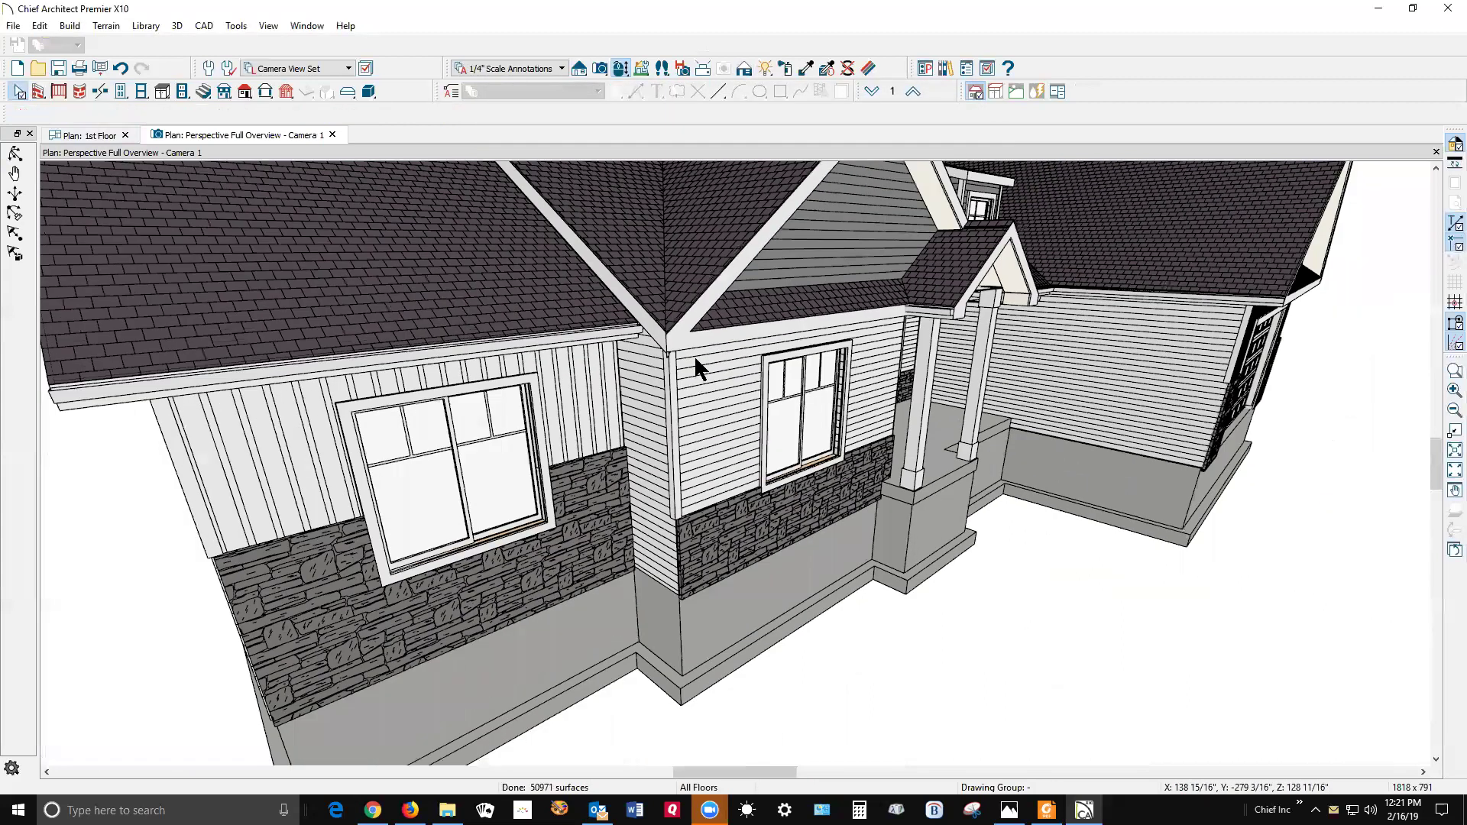
pyautogui.scroll(3, 731, 331)
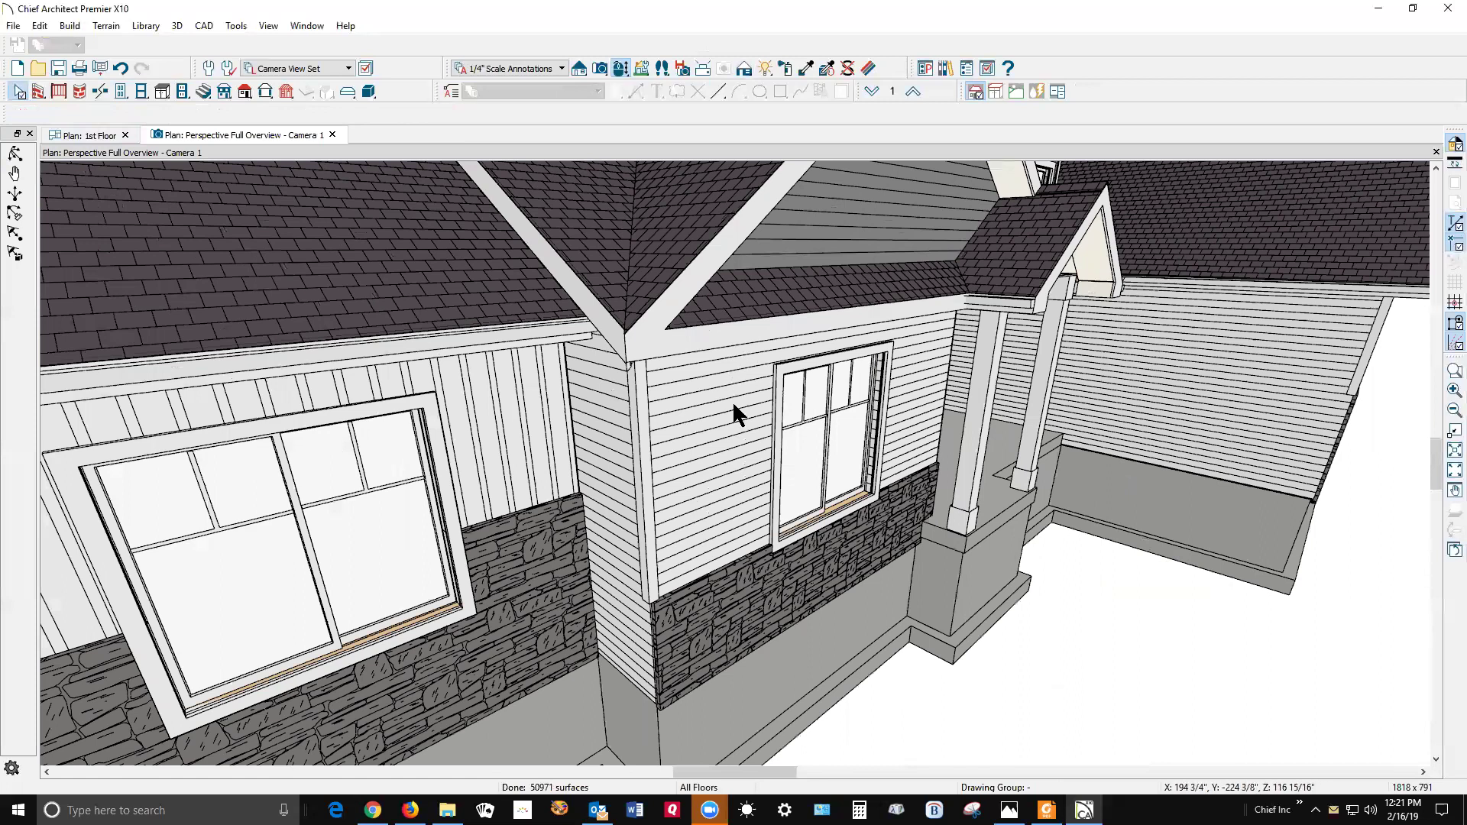
pyautogui.click(732, 414)
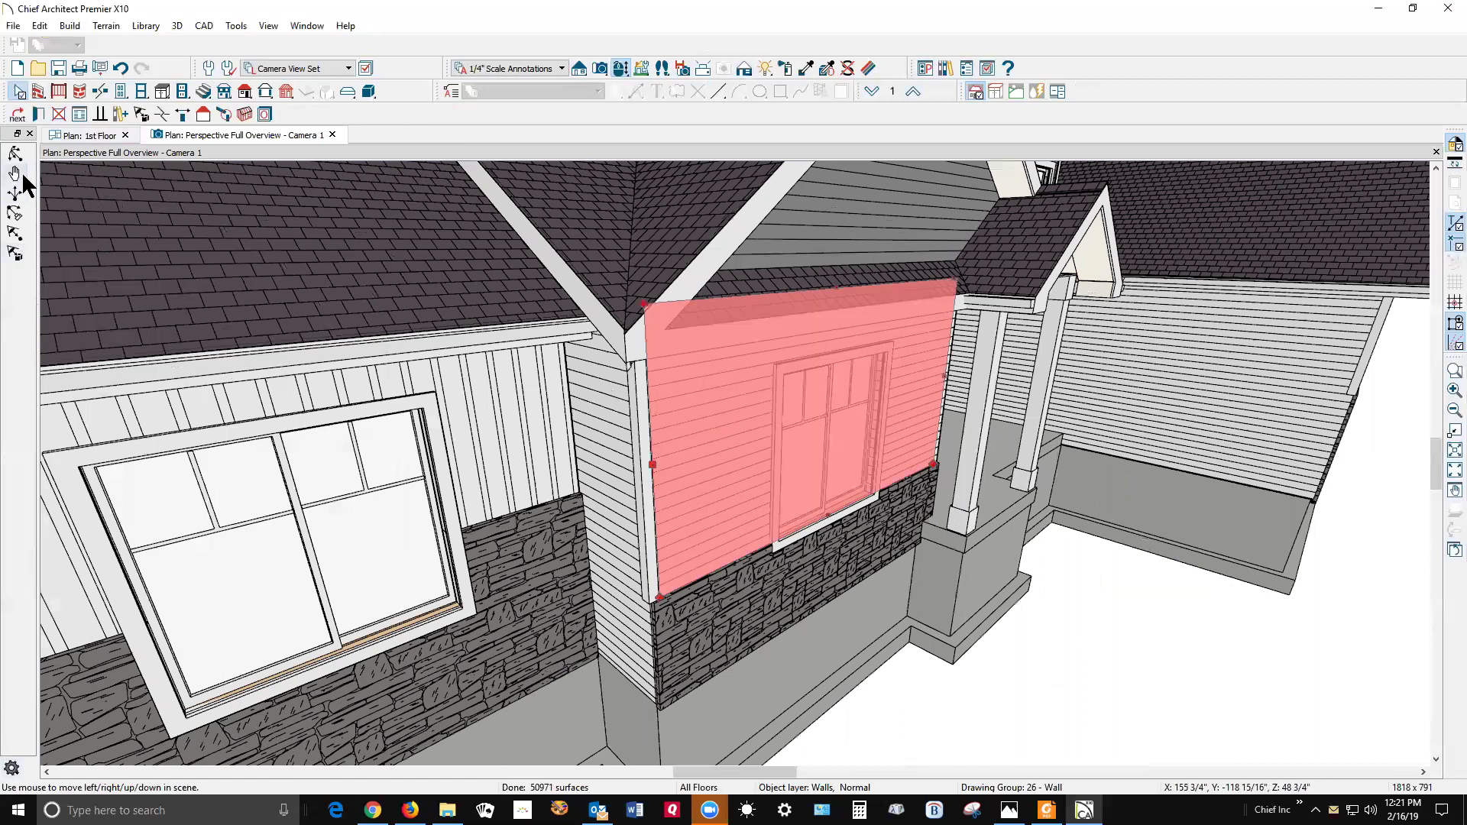
pyautogui.click(37, 114)
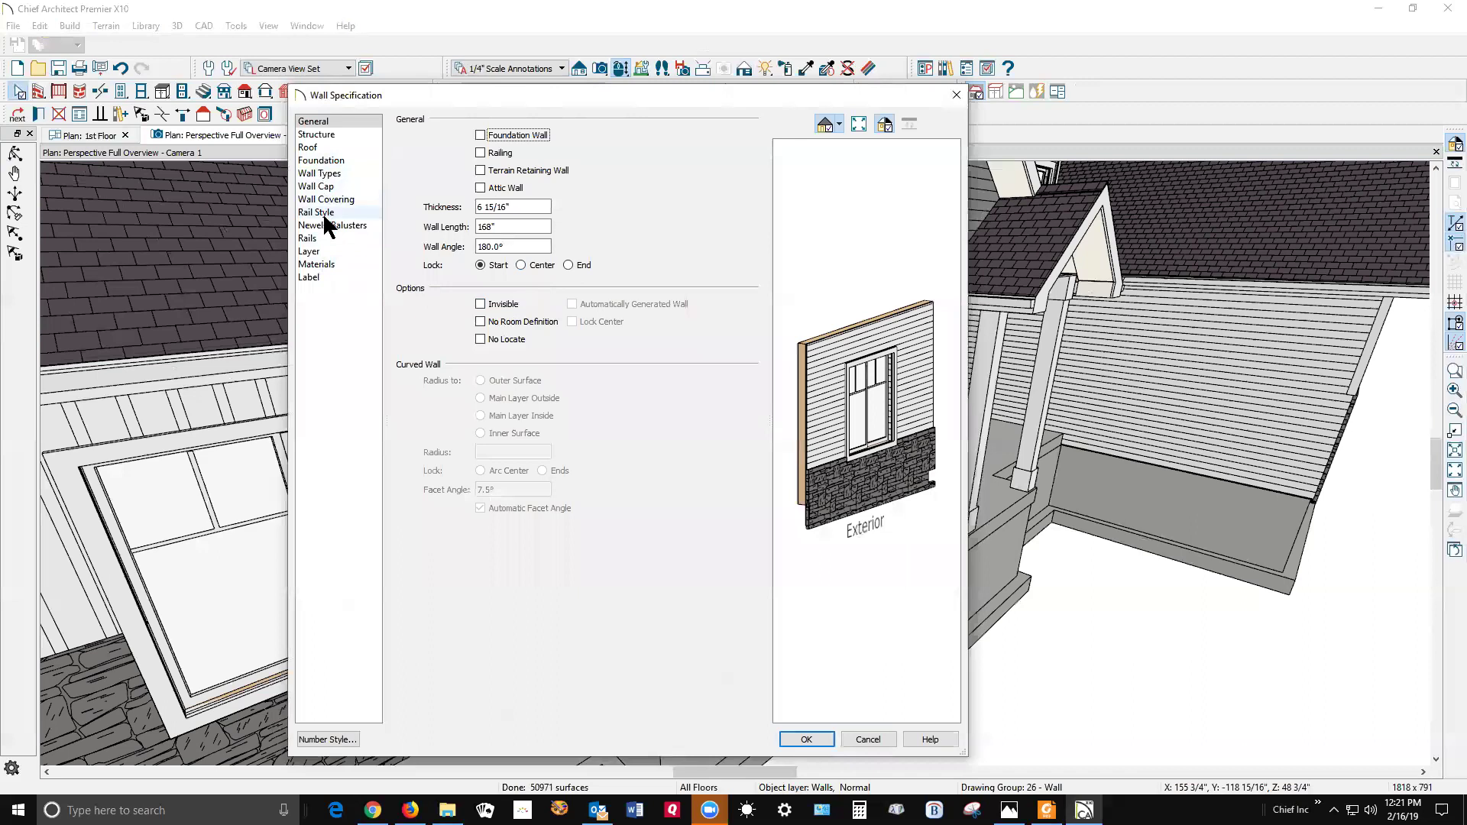
pyautogui.click(317, 146)
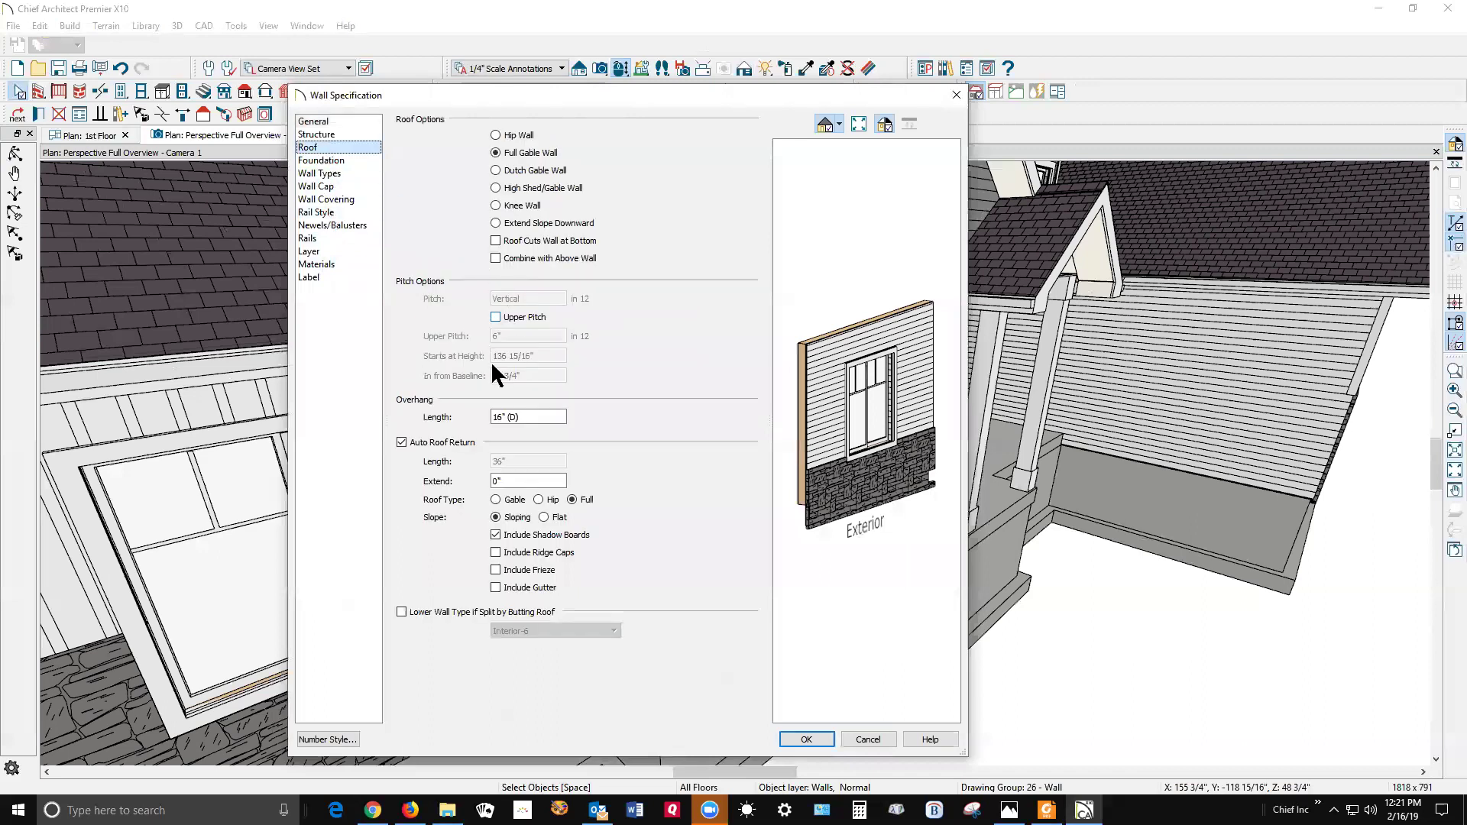
pyautogui.click(410, 444)
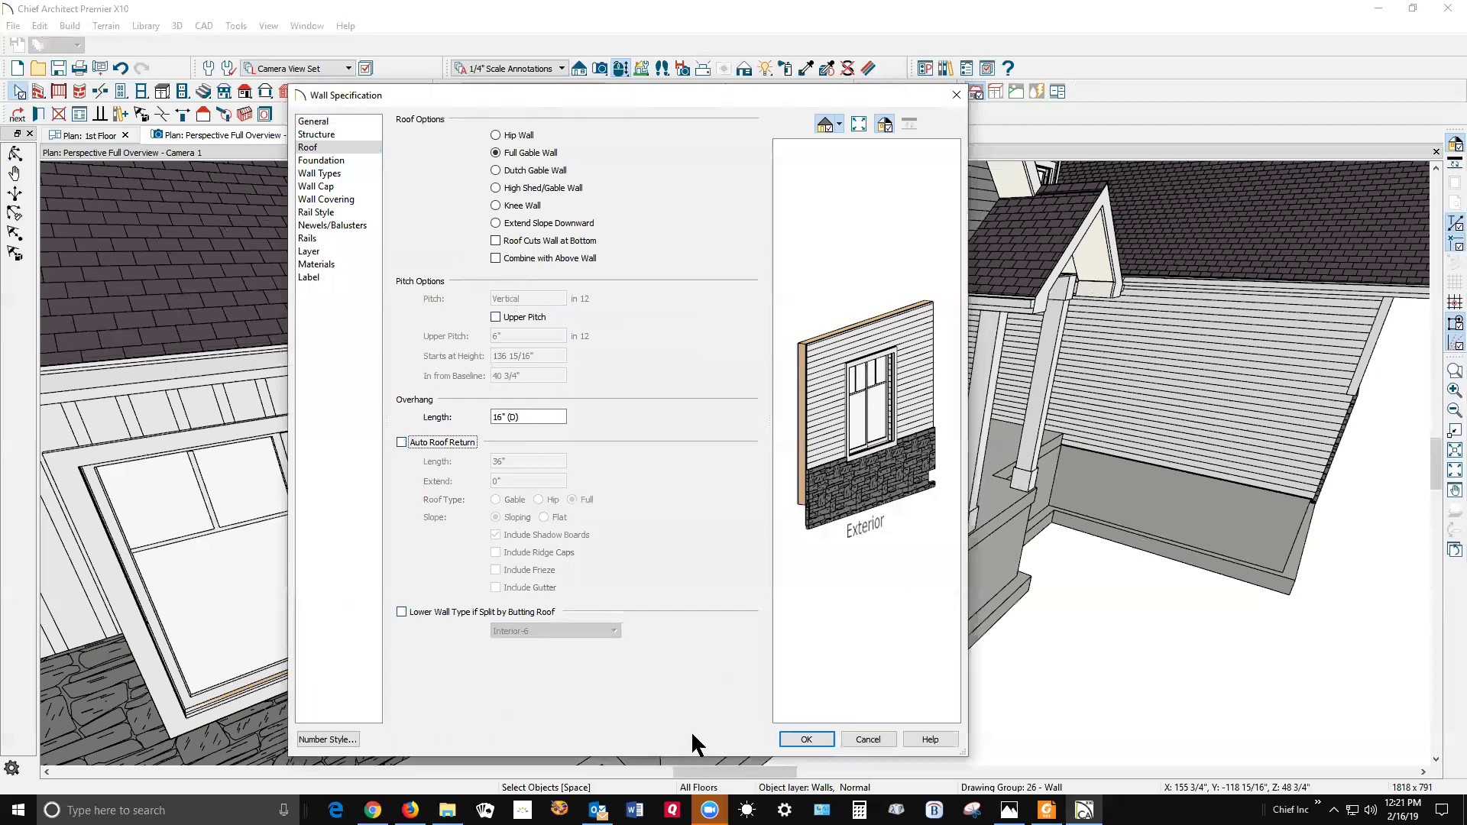
pyautogui.click(806, 740)
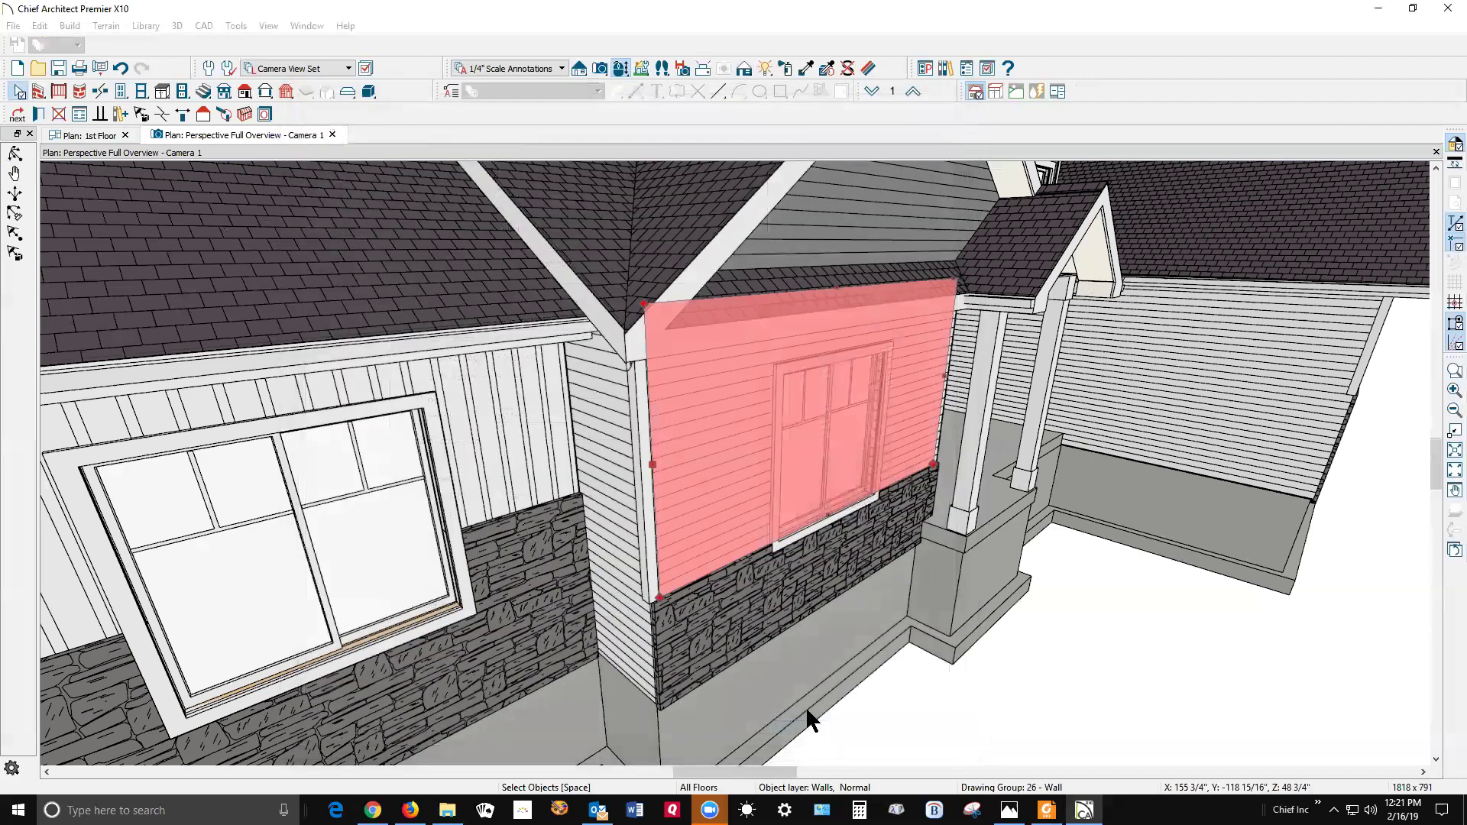
pyautogui.click(785, 671)
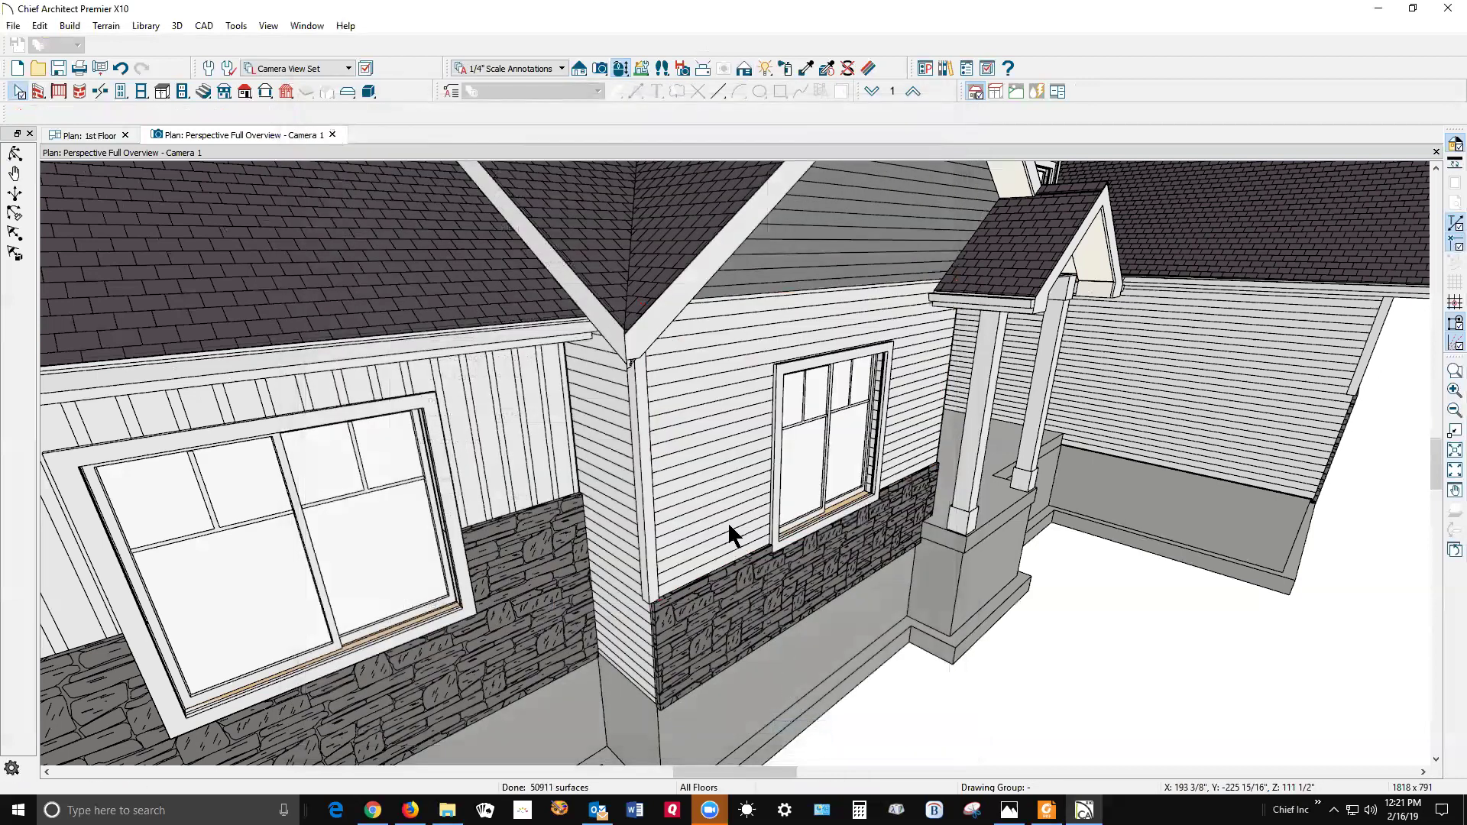
# Step: Copy the fascia top height of 104 9/16" from the main roof plane beside the gable's valley
pyautogui.scroll(2, 621, 336)
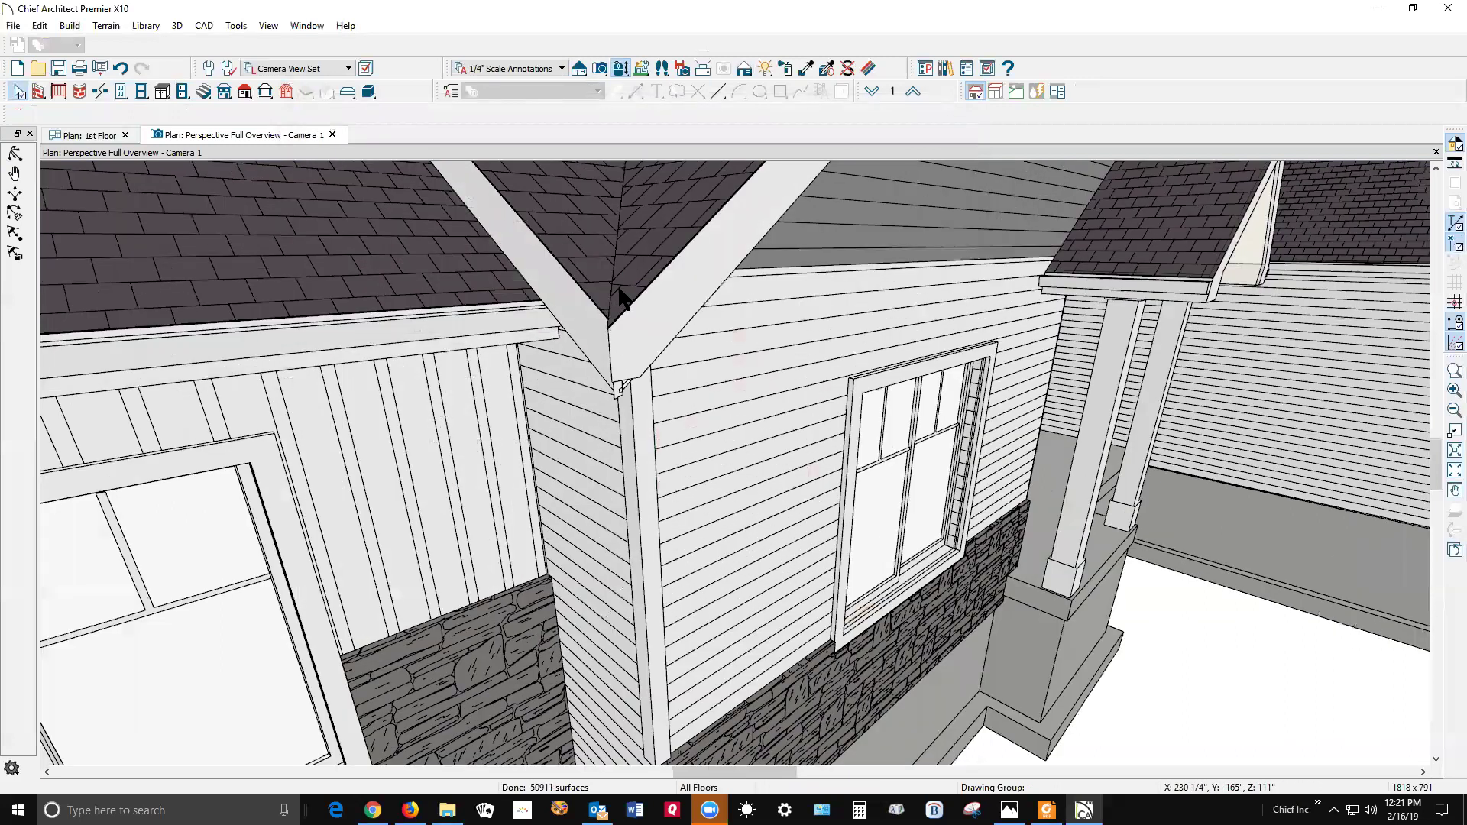
pyautogui.click(584, 266)
pyautogui.doubleClick(582, 262)
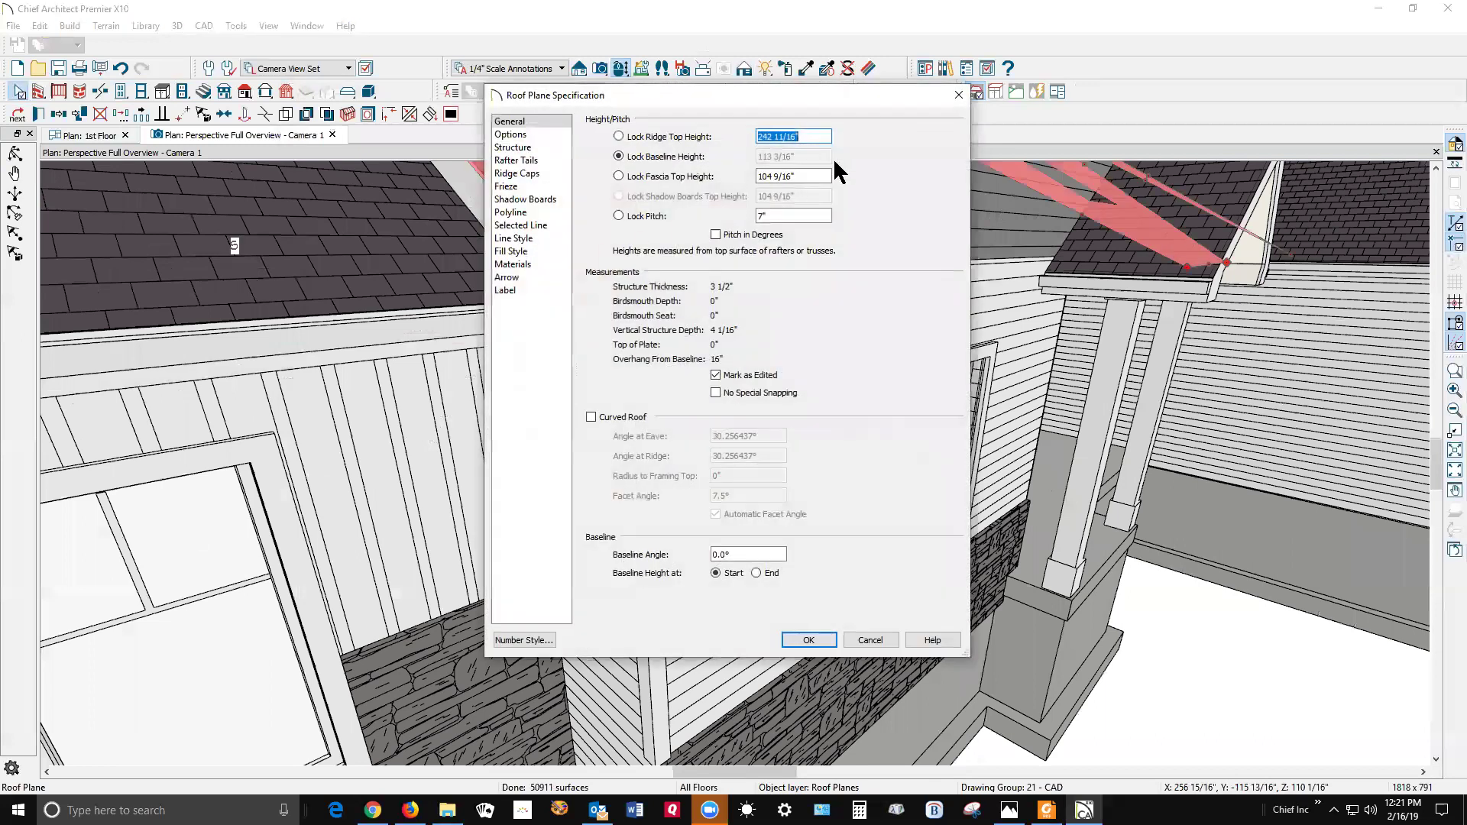
pyautogui.moveTo(810, 176); pyautogui.dragTo(716, 177)
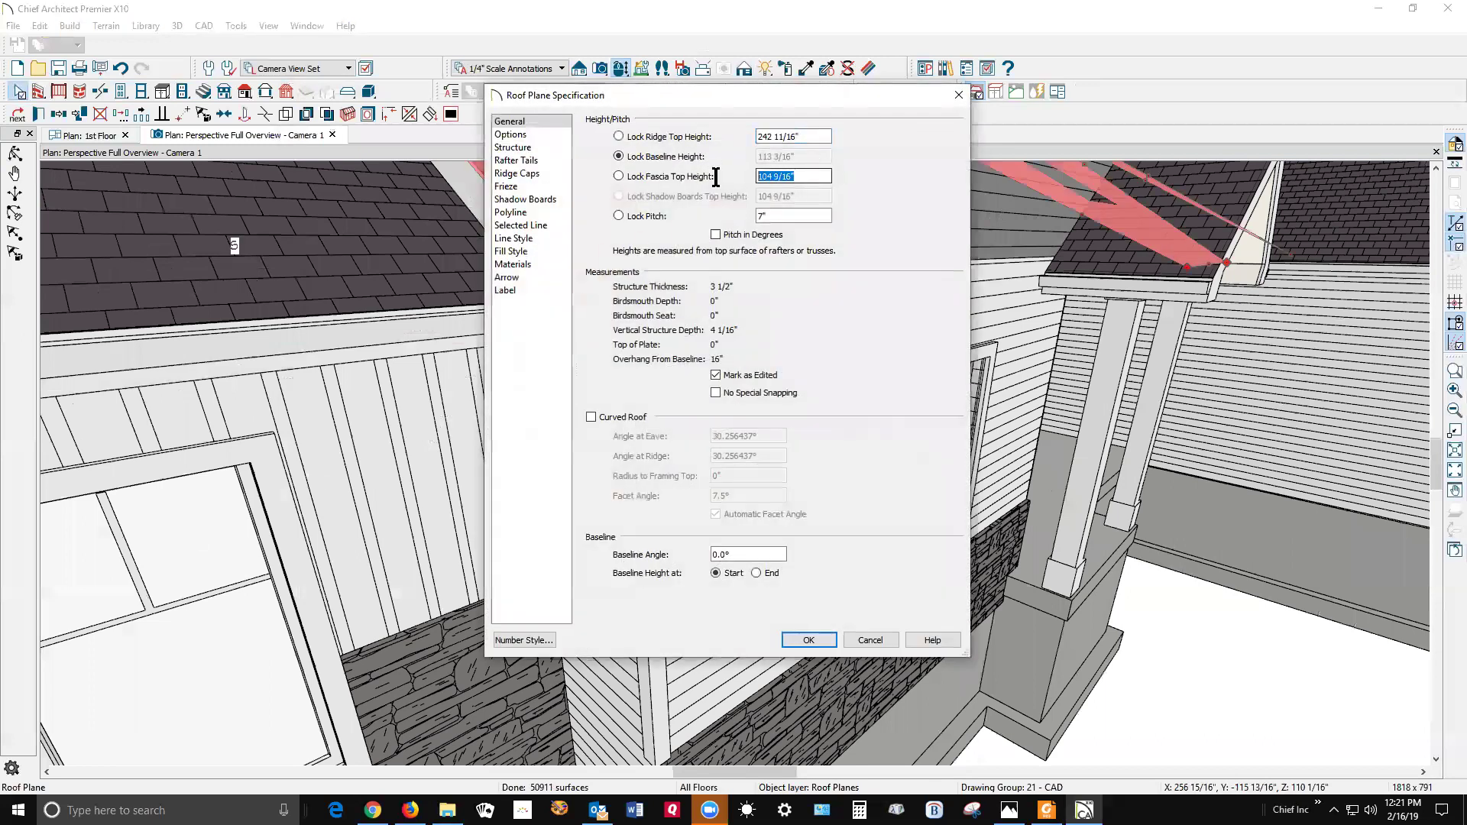
pyautogui.rightClick(772, 176)
pyautogui.click(859, 238)
pyautogui.click(809, 640)
# Step: Lock the pitch of the gable roof plane adjoining the valley and set its fascia top height to 104 9/16"
pyautogui.doubleClick(683, 250)
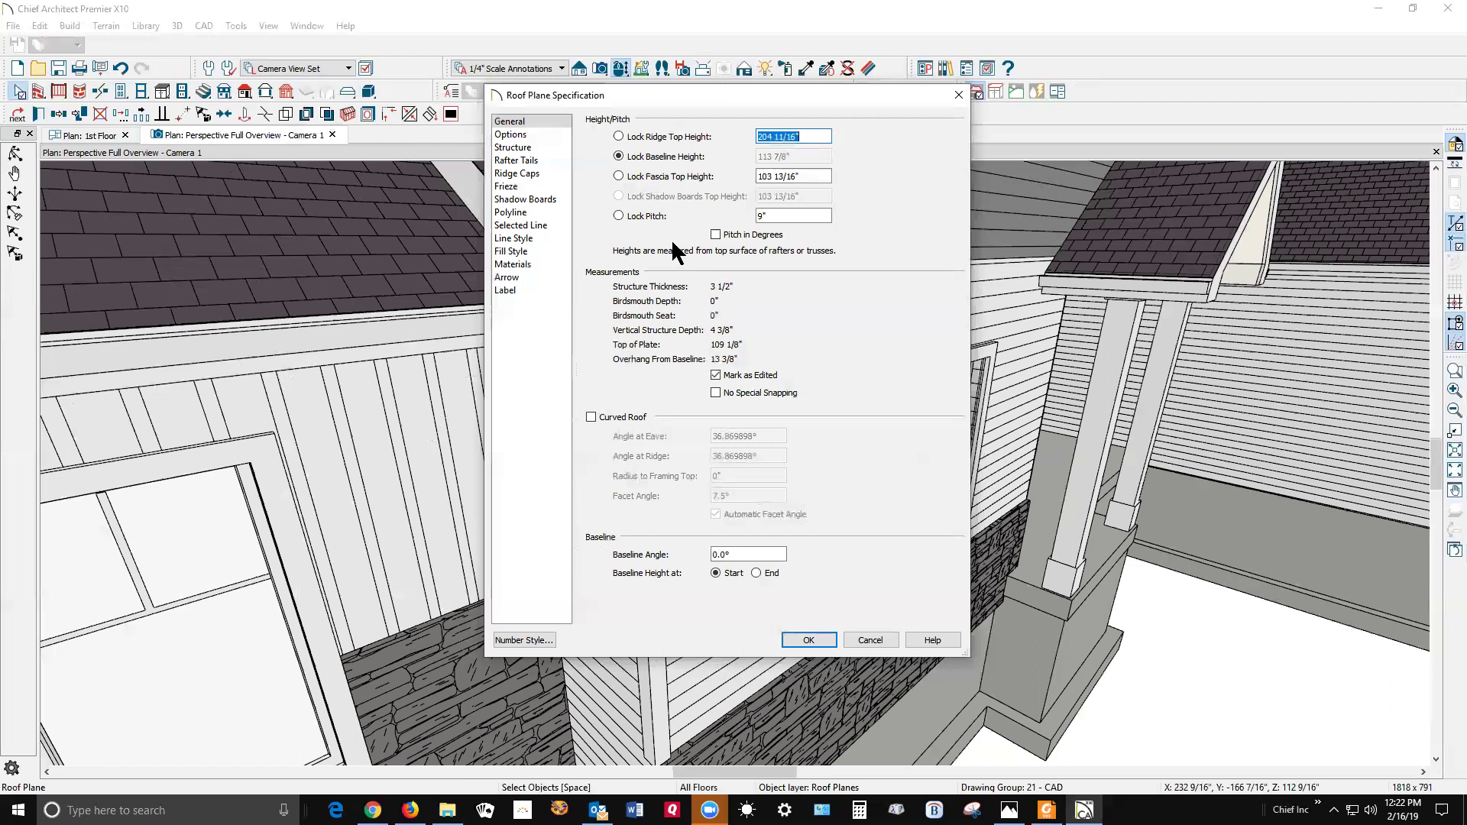
pyautogui.click(619, 215)
pyautogui.click(821, 176)
pyautogui.write('104 9/16"')
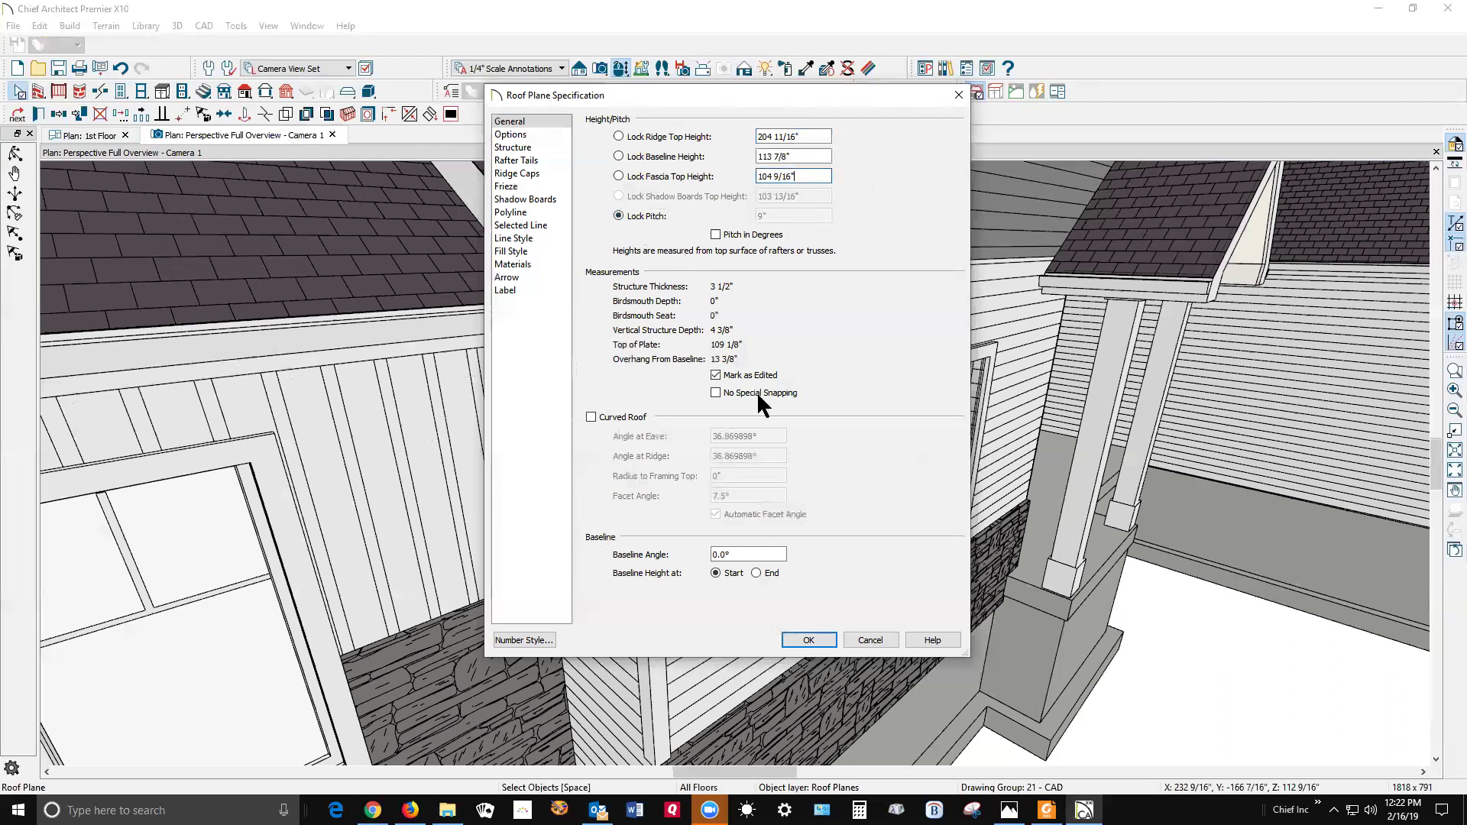
pyautogui.click(809, 639)
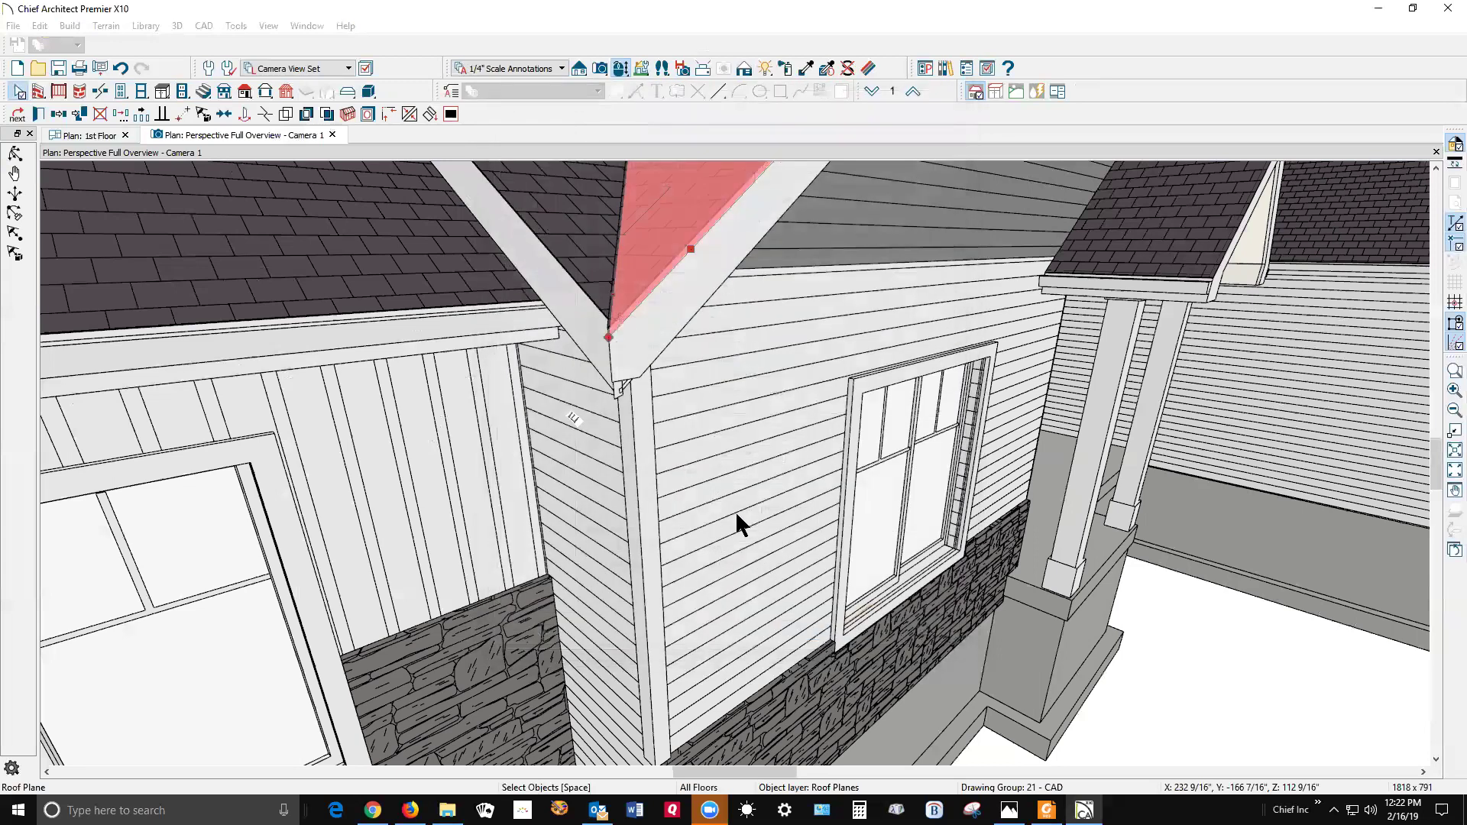
# Step: Join the front window gable's roof plane to the main roof plane along the valley at the eave corner
pyautogui.rightClick(622, 226)
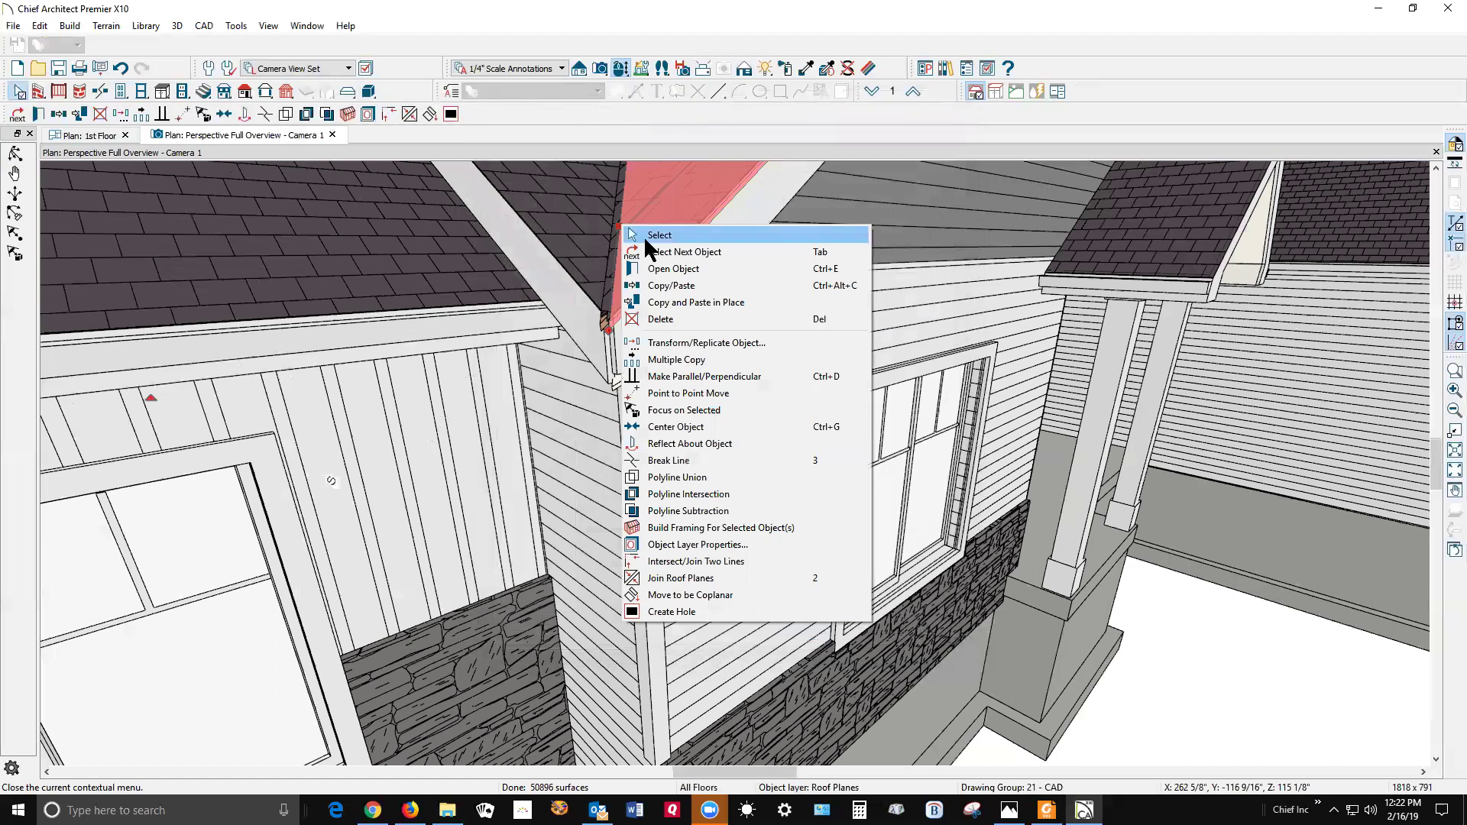
pyautogui.click(688, 578)
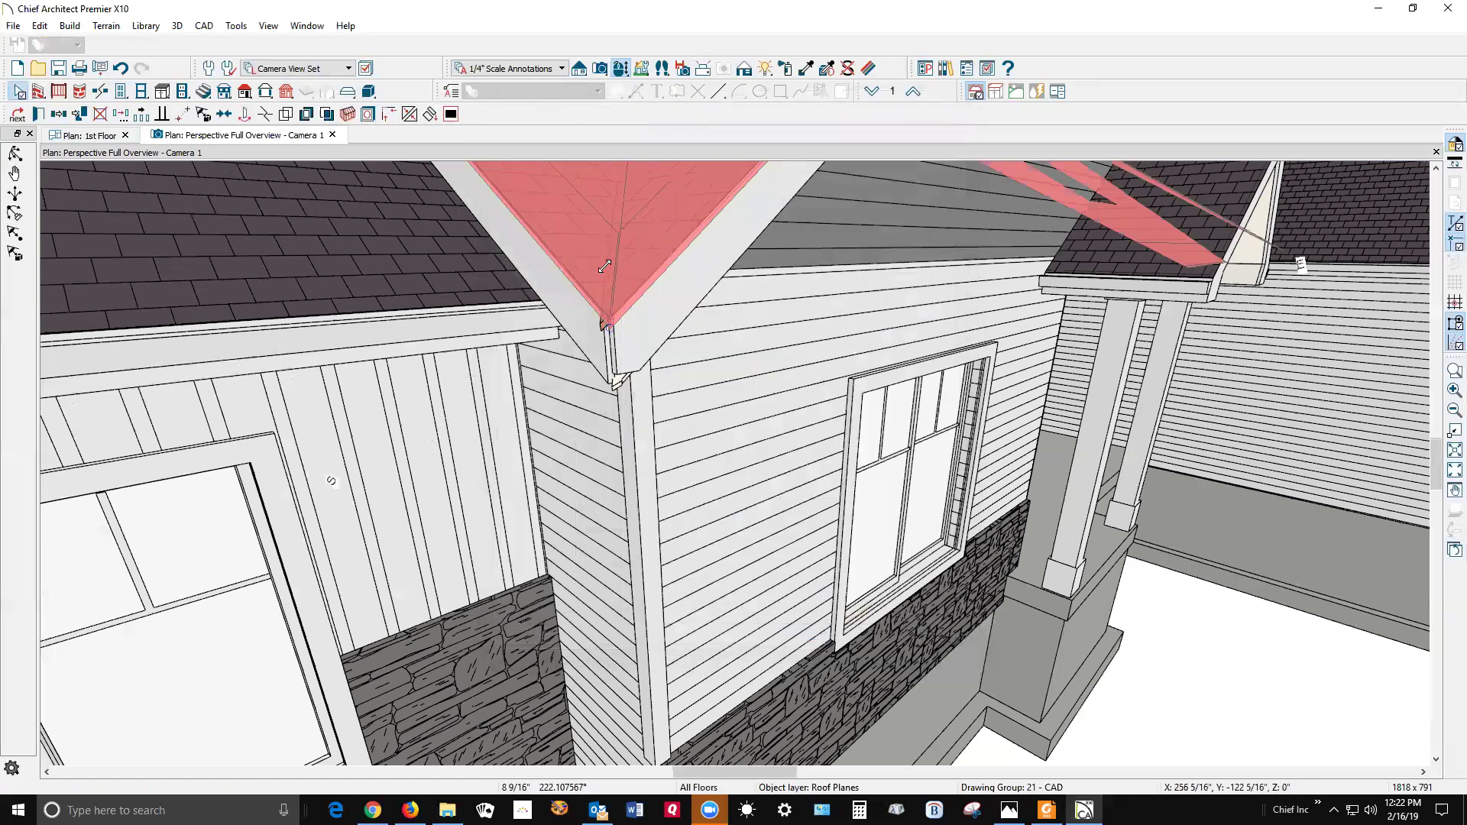
pyautogui.click(644, 308)
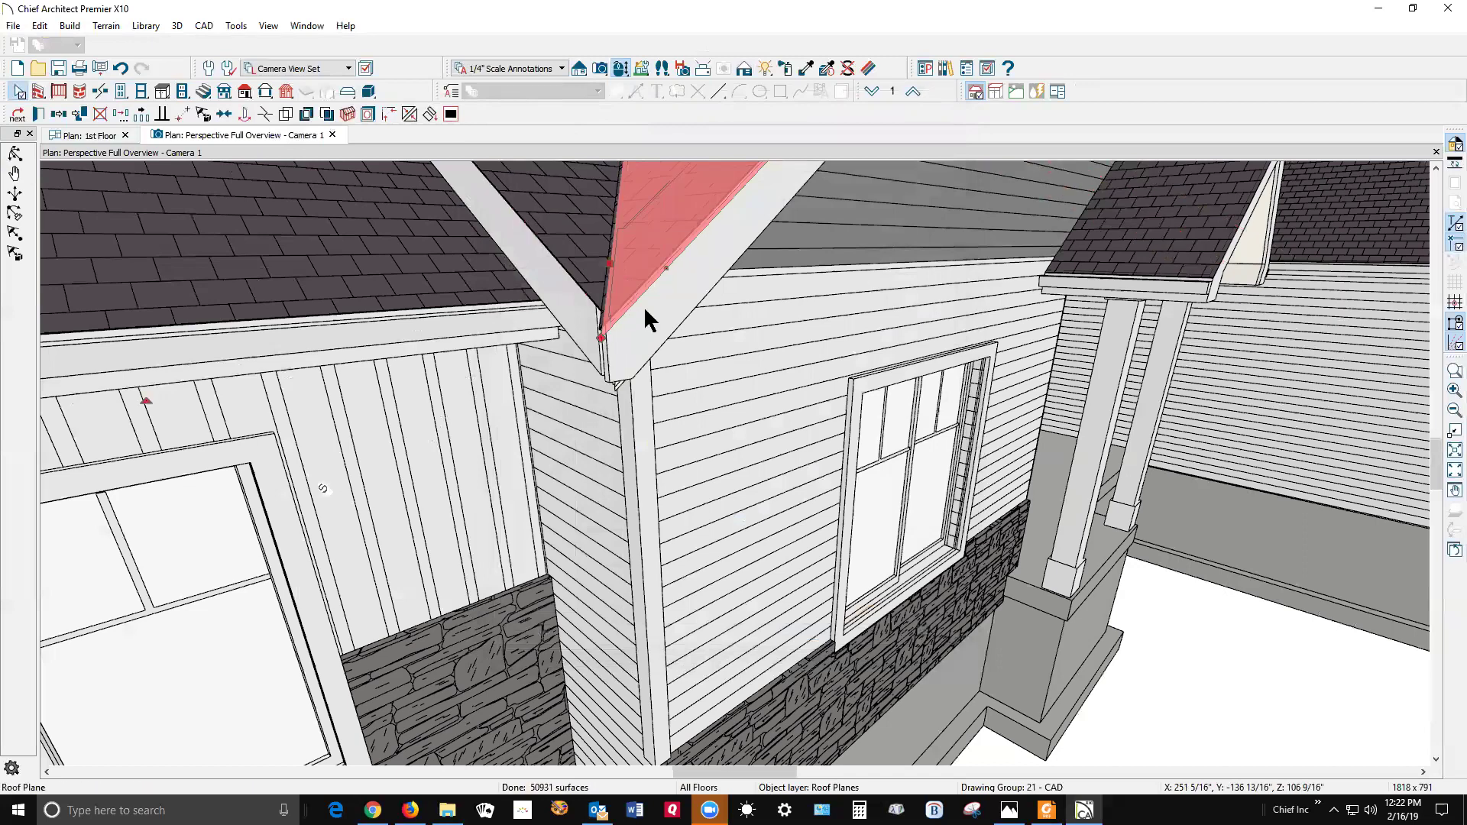
# Step: Check the height and pitch settings of the front window gable's roof plane beside the main roof valley
pyautogui.scroll(-10, 616, 361)
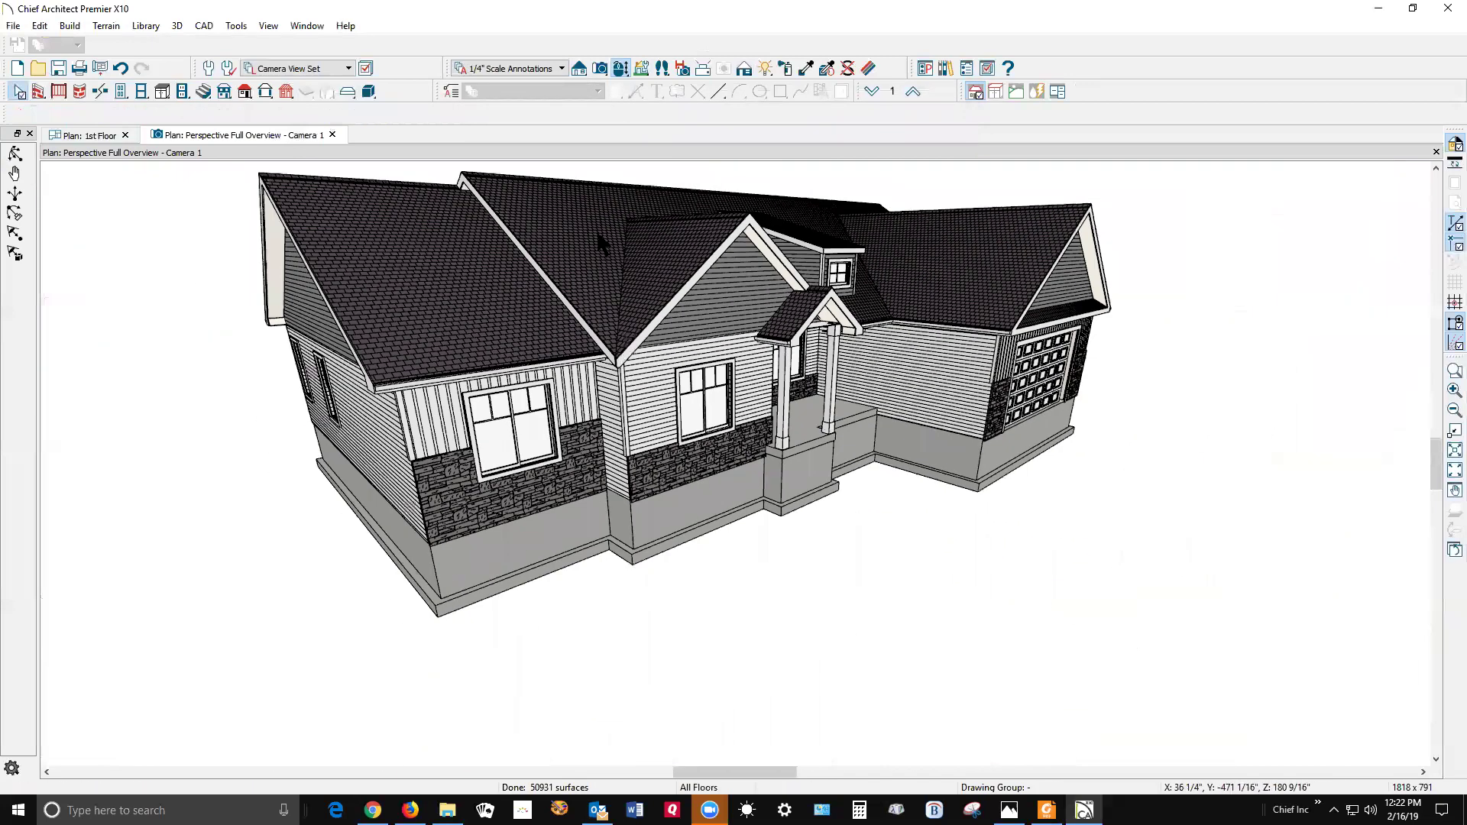
pyautogui.scroll(3, 621, 269)
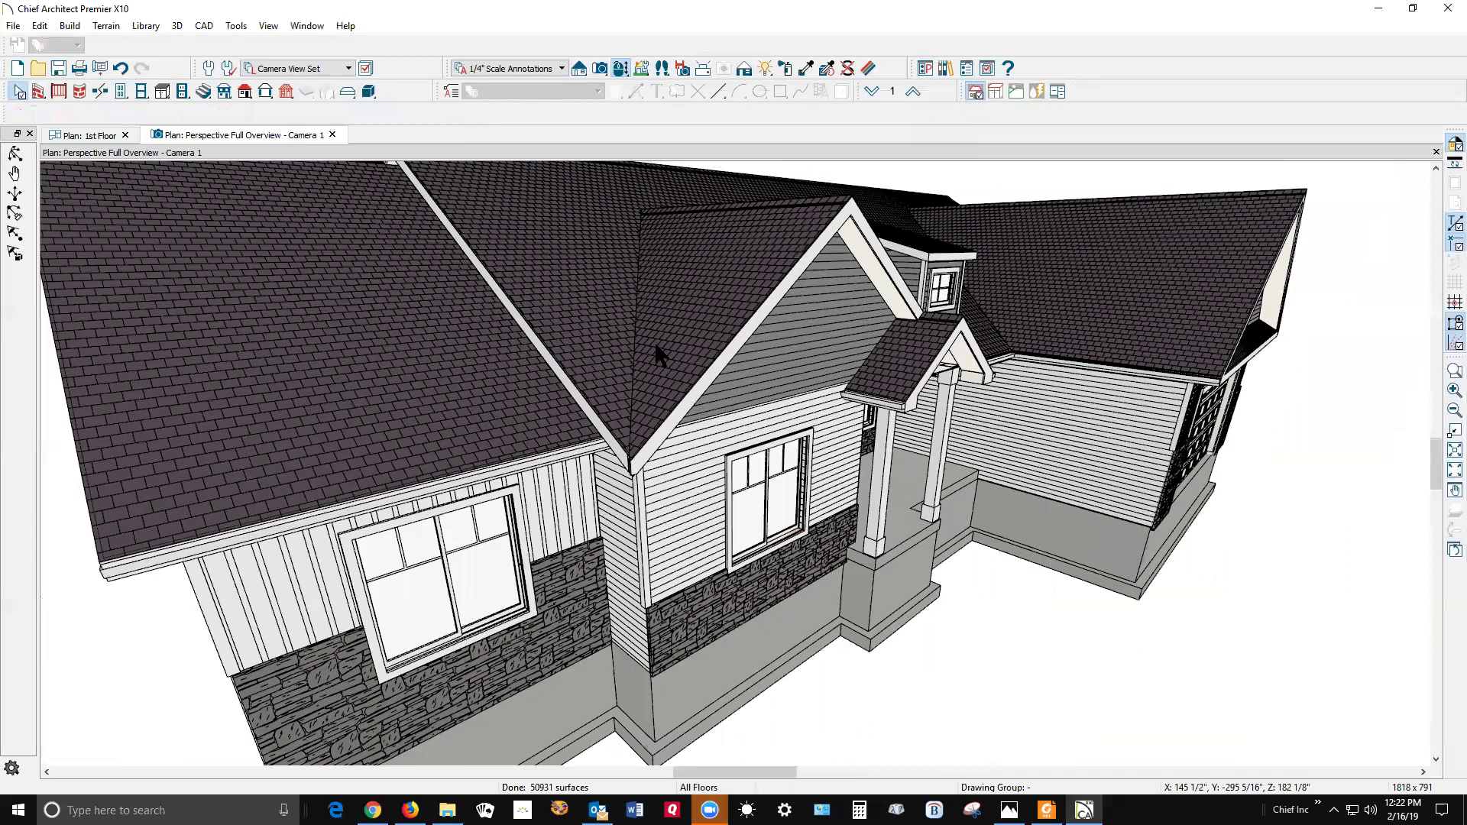
pyautogui.scroll(1, 676, 393)
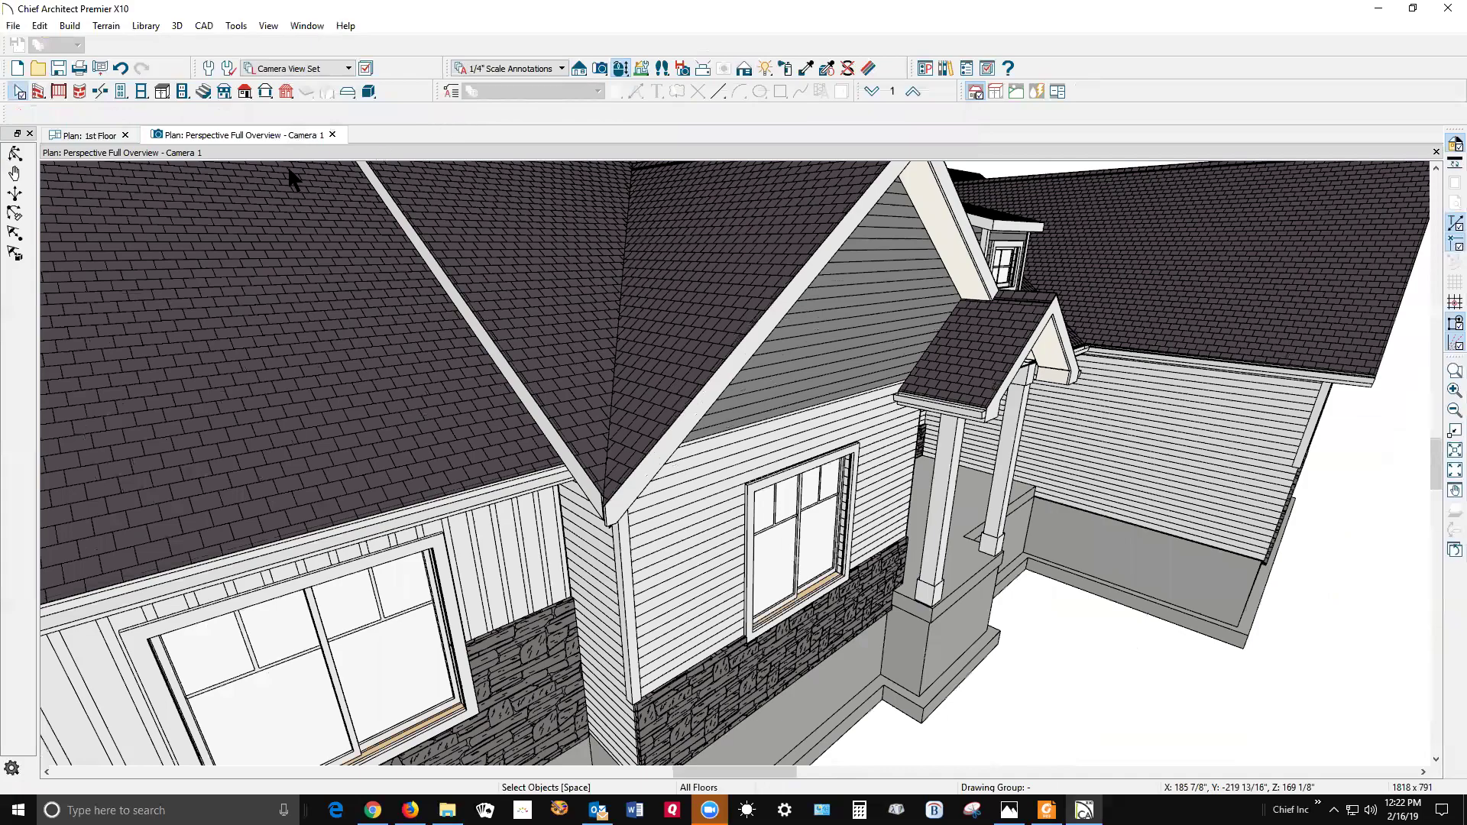
pyautogui.click(13, 155)
pyautogui.moveTo(737, 311); pyautogui.dragTo(704, 327)
pyautogui.press('space')
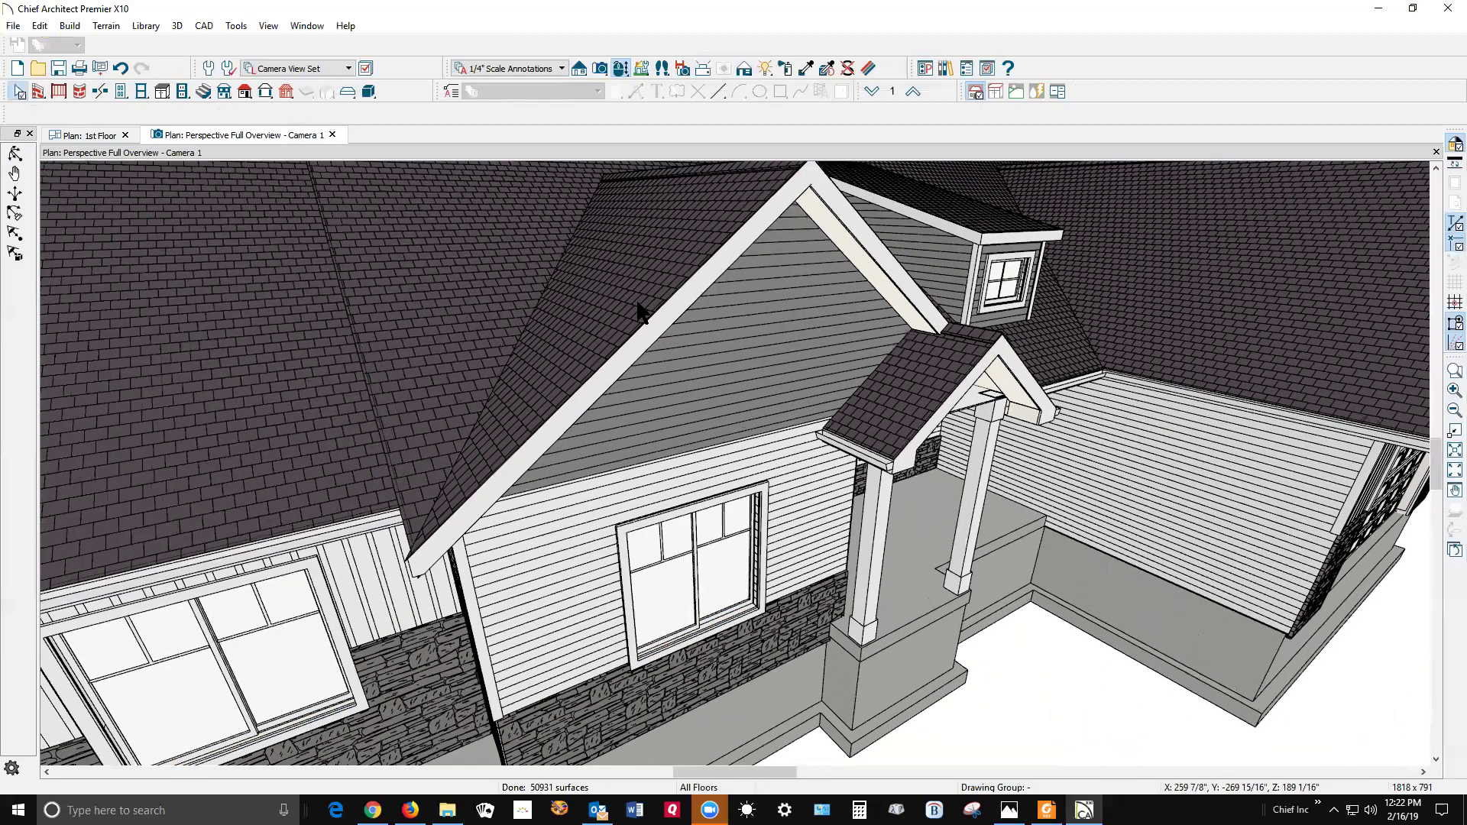
pyautogui.doubleClick(636, 298)
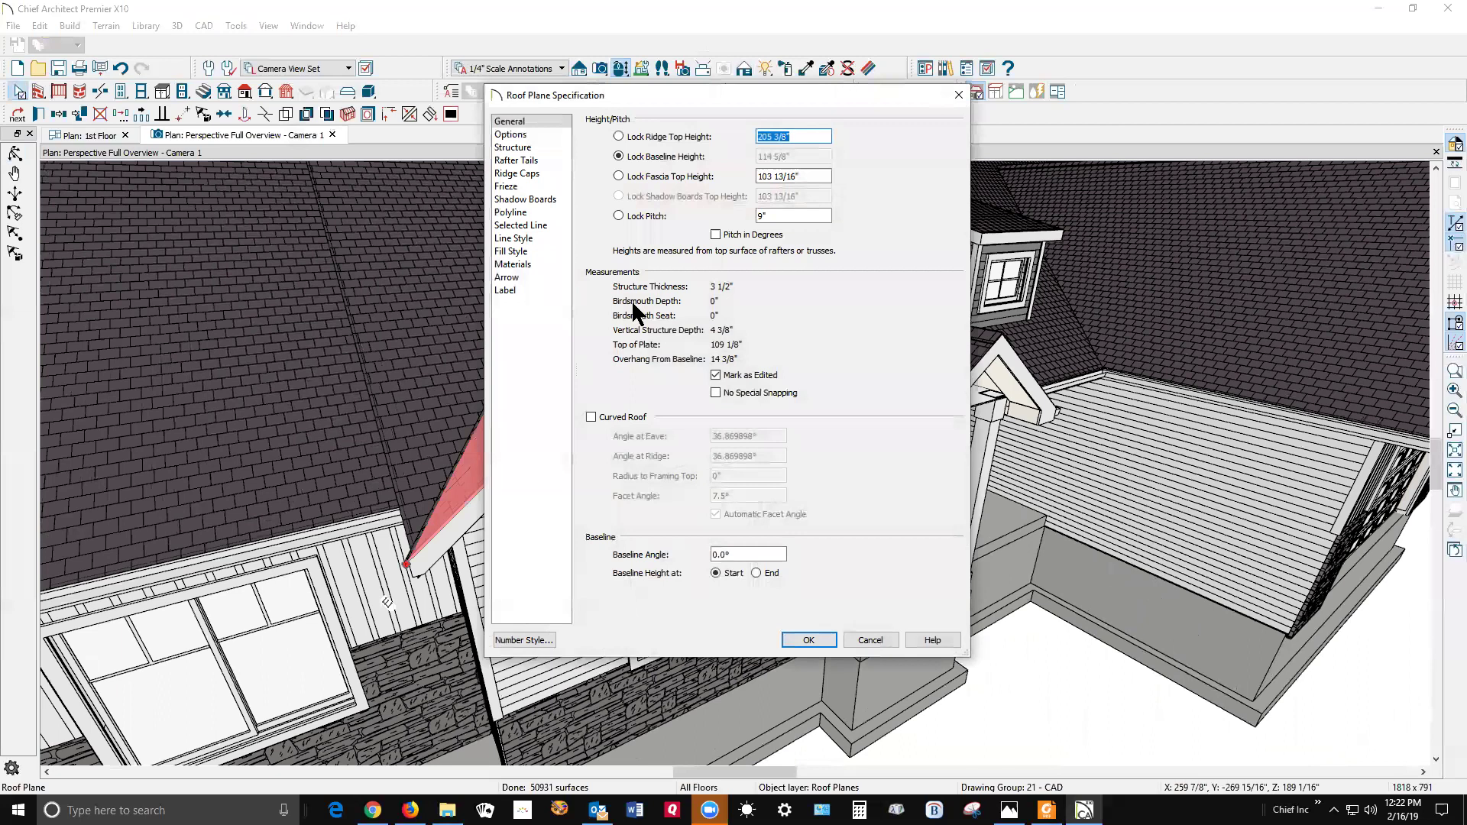
pyautogui.click(881, 637)
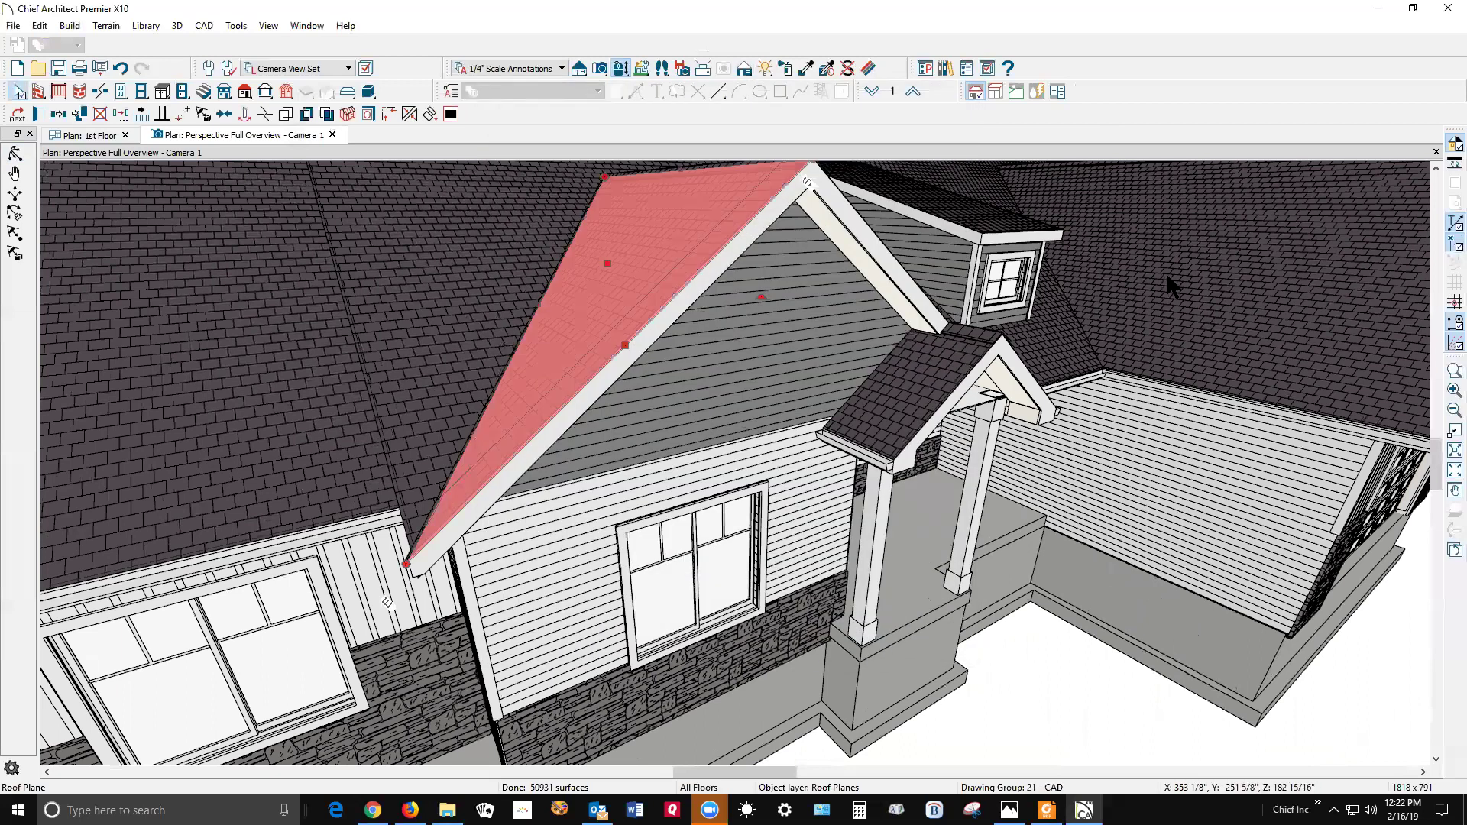
# Step: Copy the baseline height of 113 3/16" from the garage wing's roof plane facing the entry
pyautogui.click(1227, 281)
pyautogui.doubleClick(1222, 270)
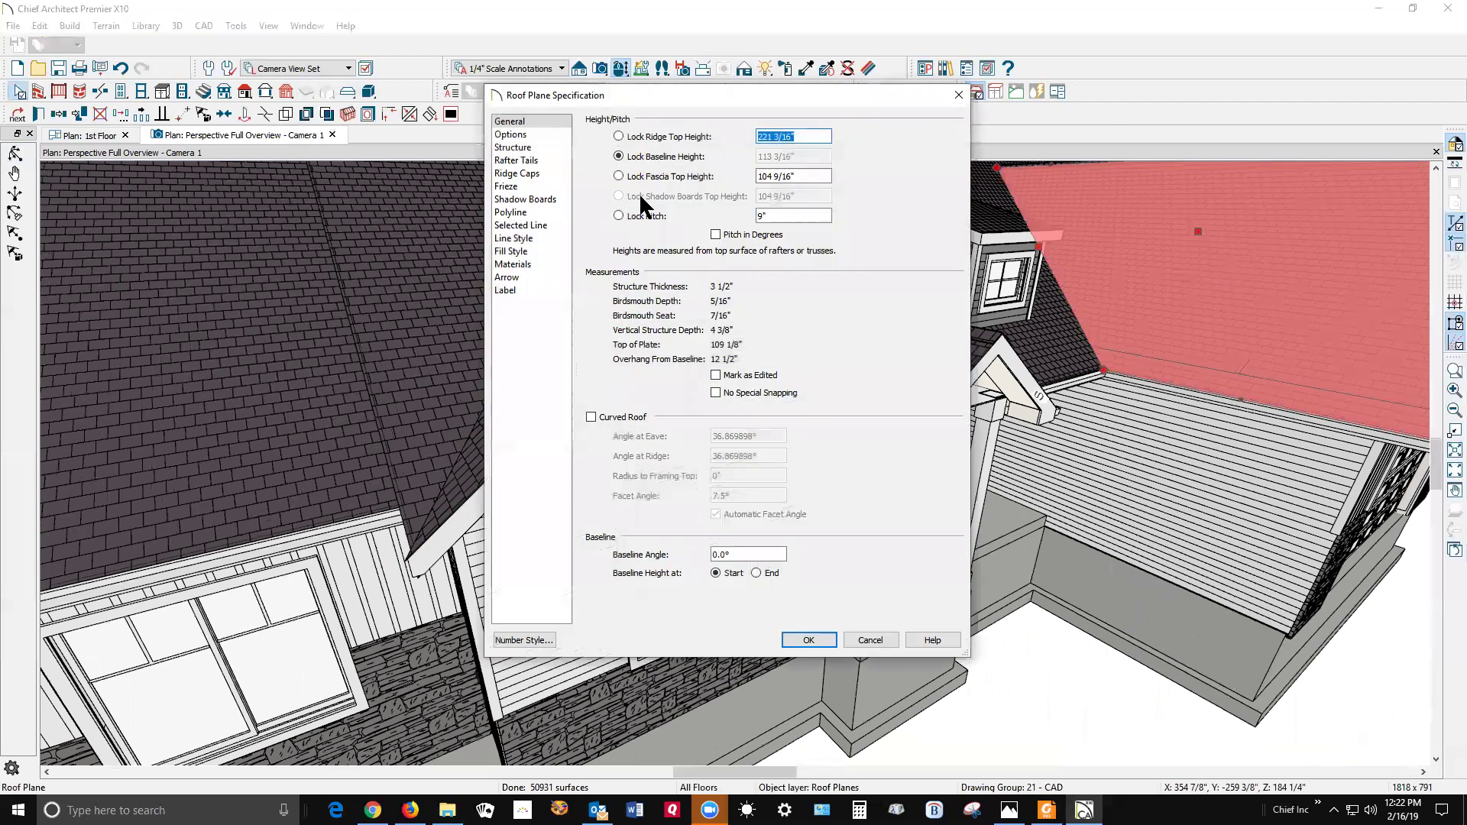
pyautogui.click(619, 216)
pyautogui.moveTo(799, 156); pyautogui.dragTo(757, 158)
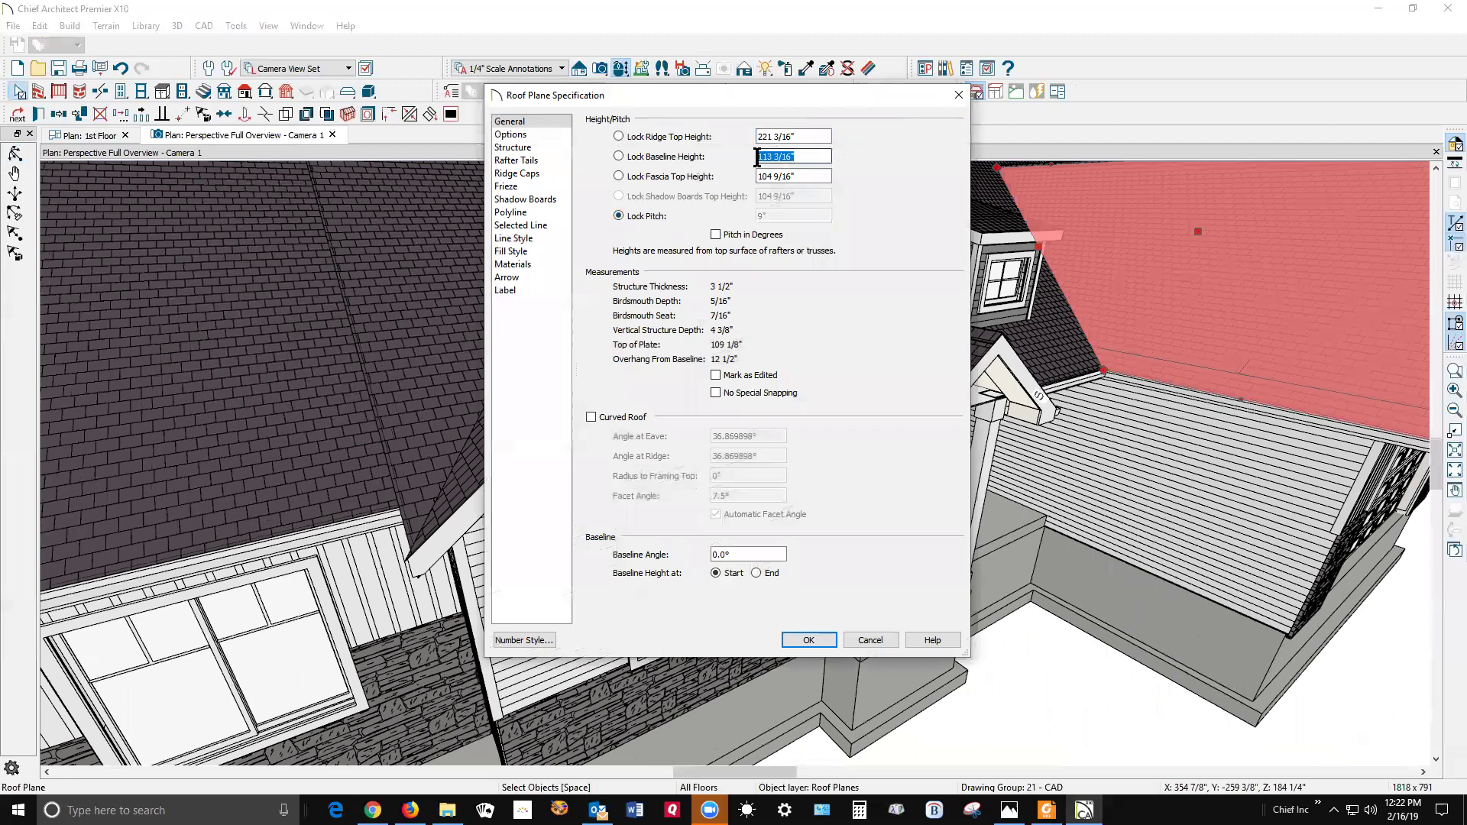
pyautogui.rightClick(784, 153)
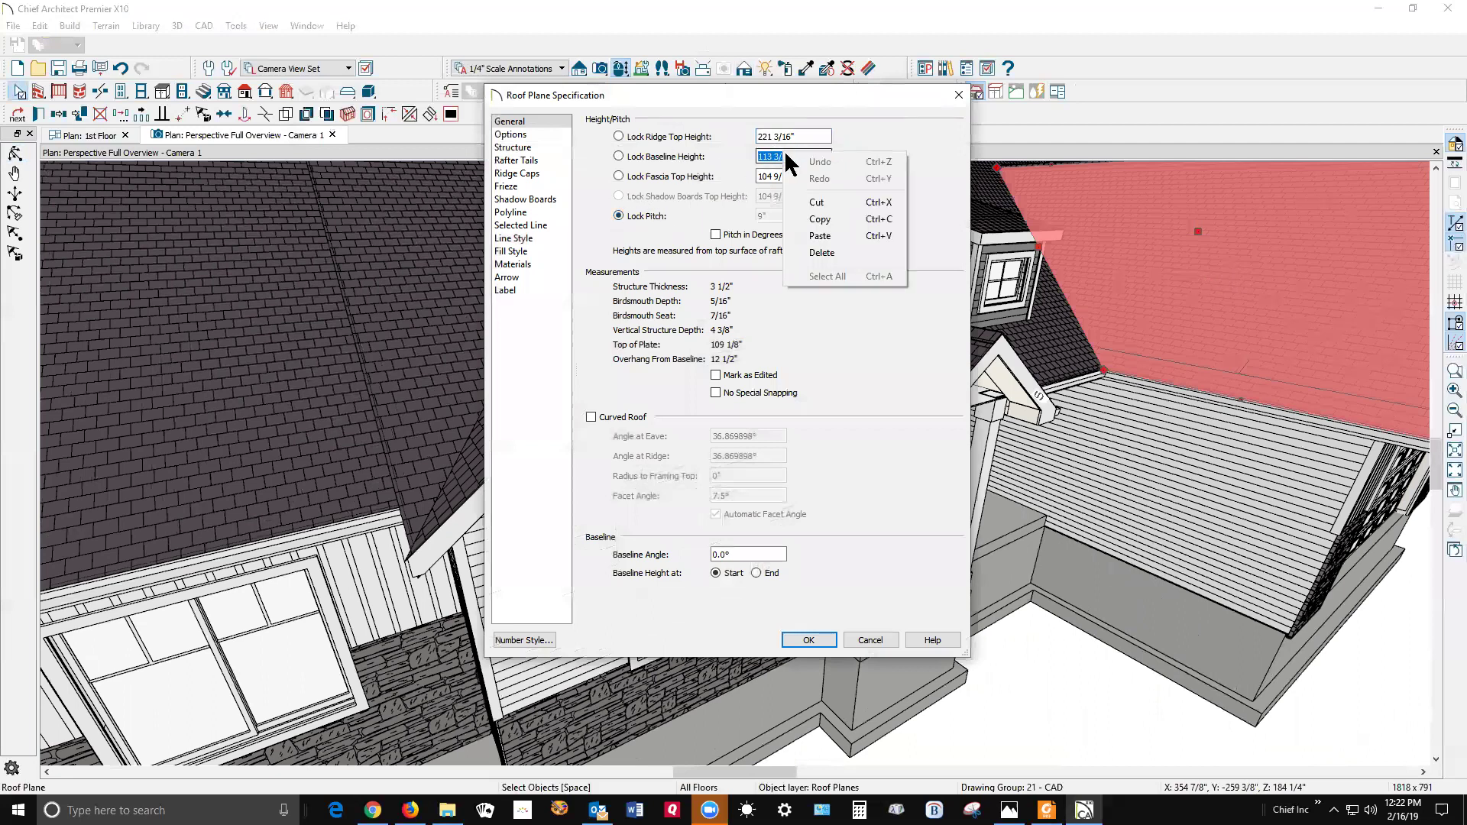
pyautogui.click(833, 219)
pyautogui.click(871, 640)
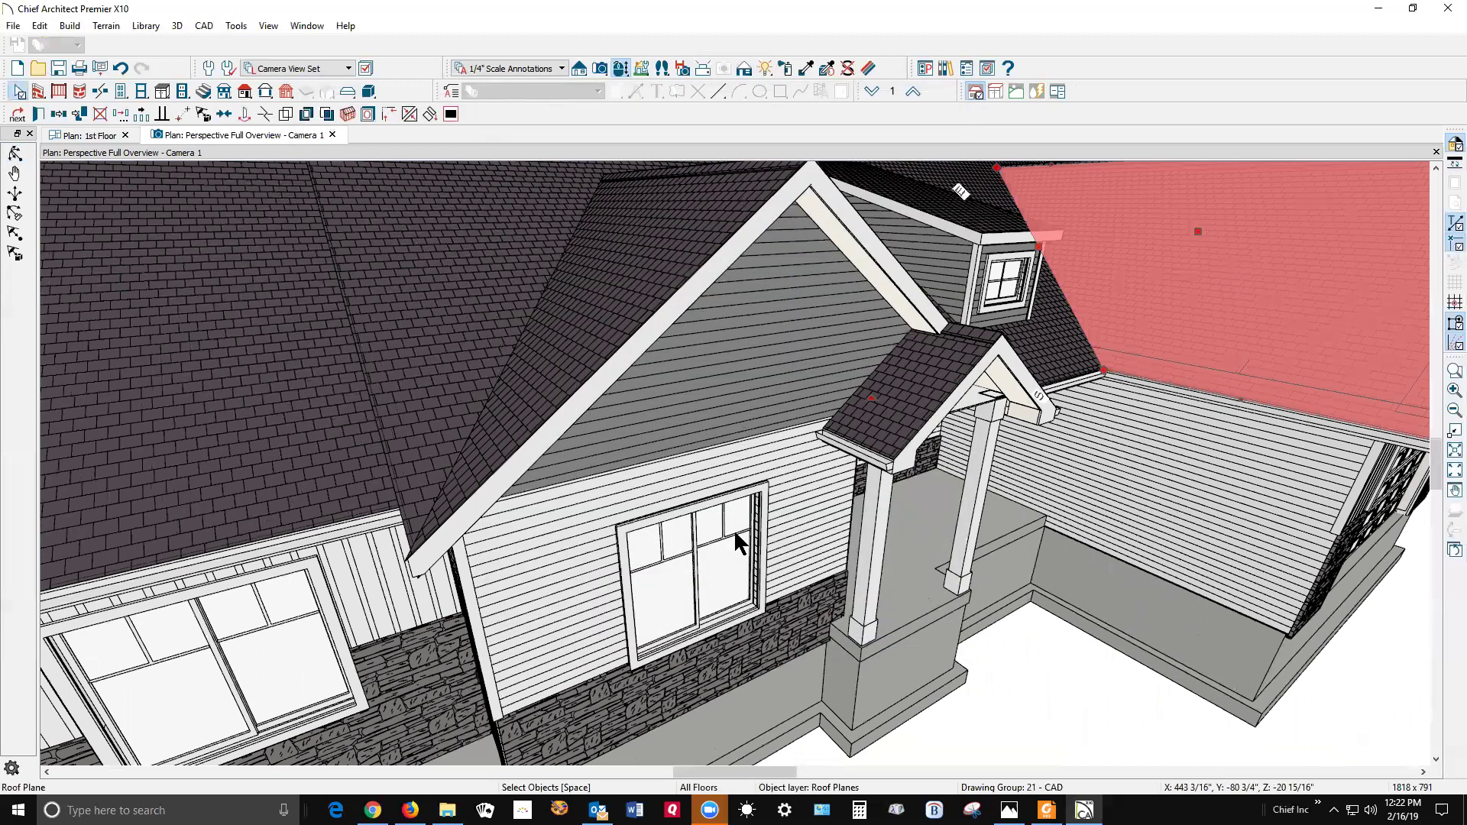
# Step: Lock the pitch of the front window gable's valley-side roof plane and set its baseline height to 113 3/16"
pyautogui.click(622, 344)
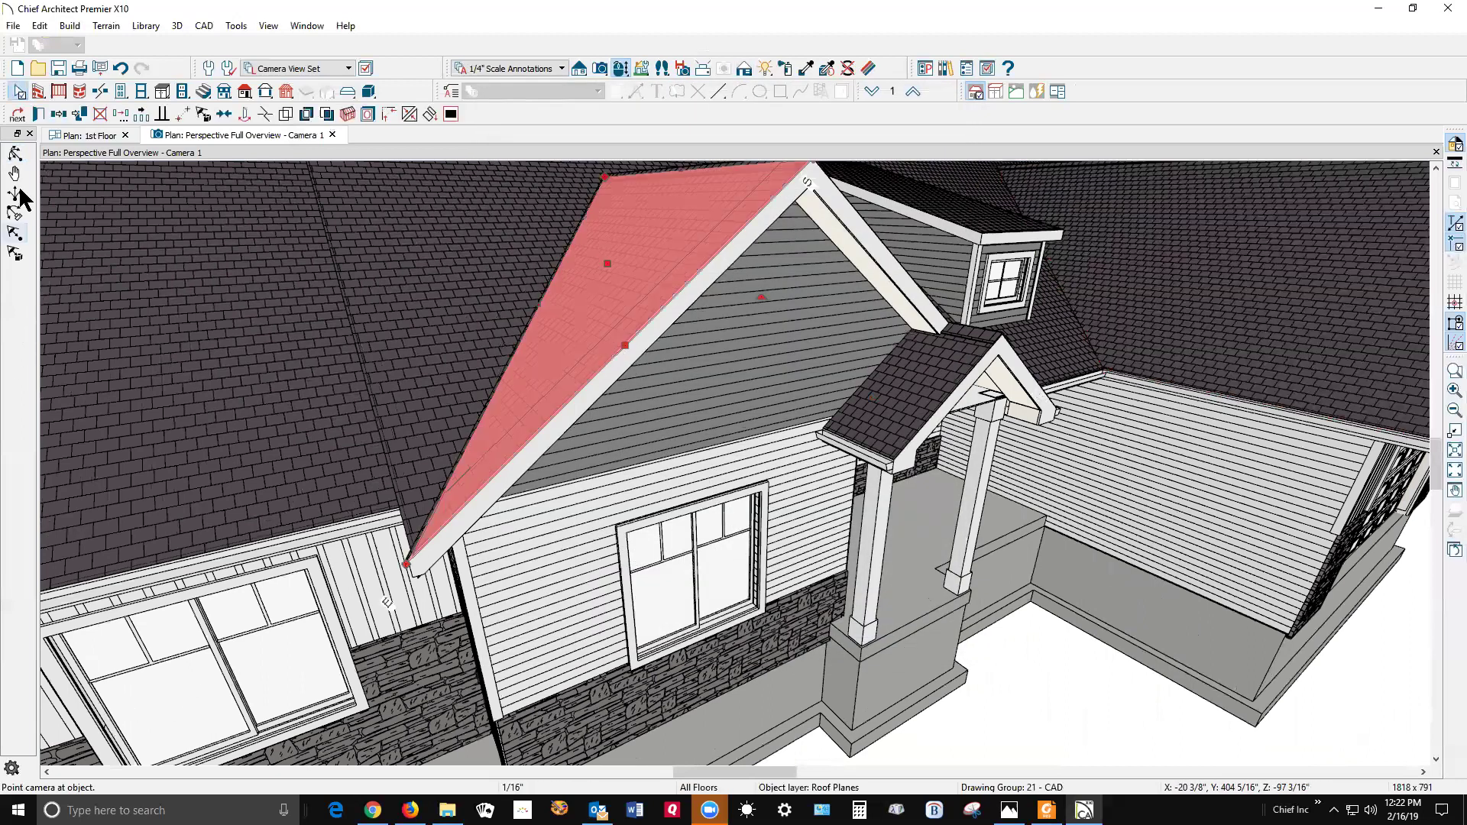
pyautogui.click(36, 112)
pyautogui.click(634, 217)
pyautogui.click(794, 160)
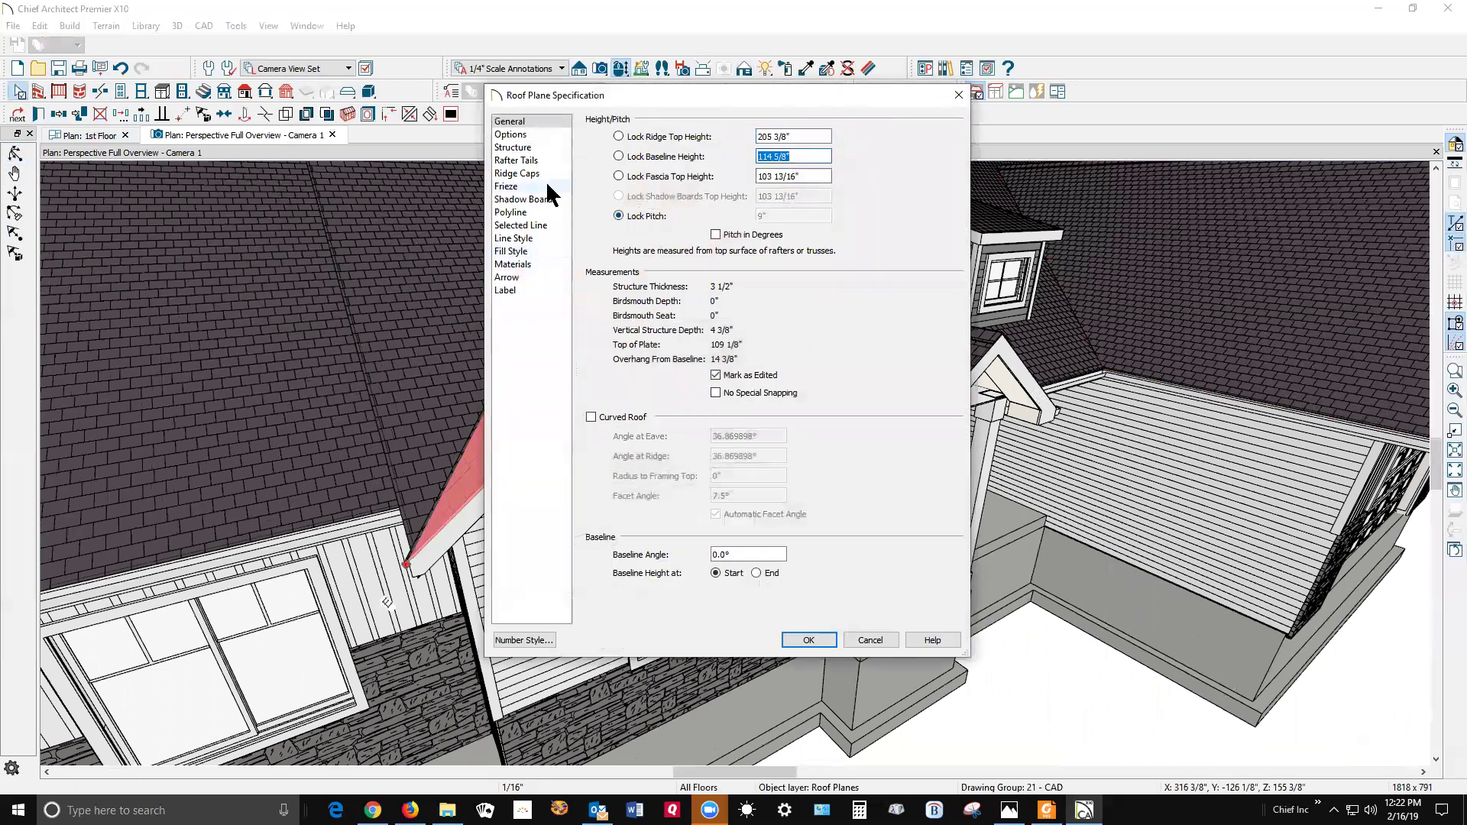
pyautogui.write('113 3/16')
pyautogui.click(812, 642)
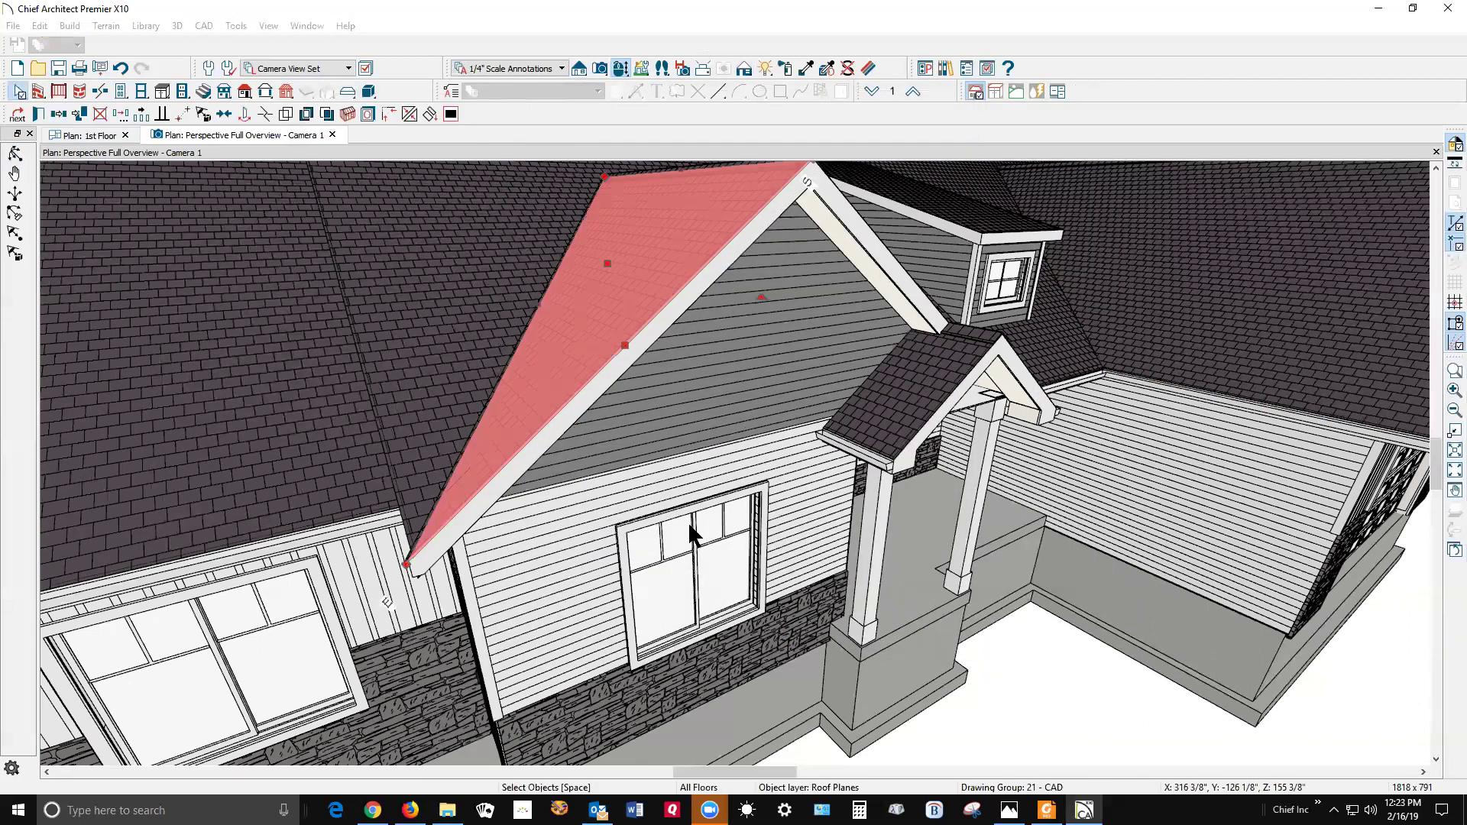
pyautogui.press('Escape')
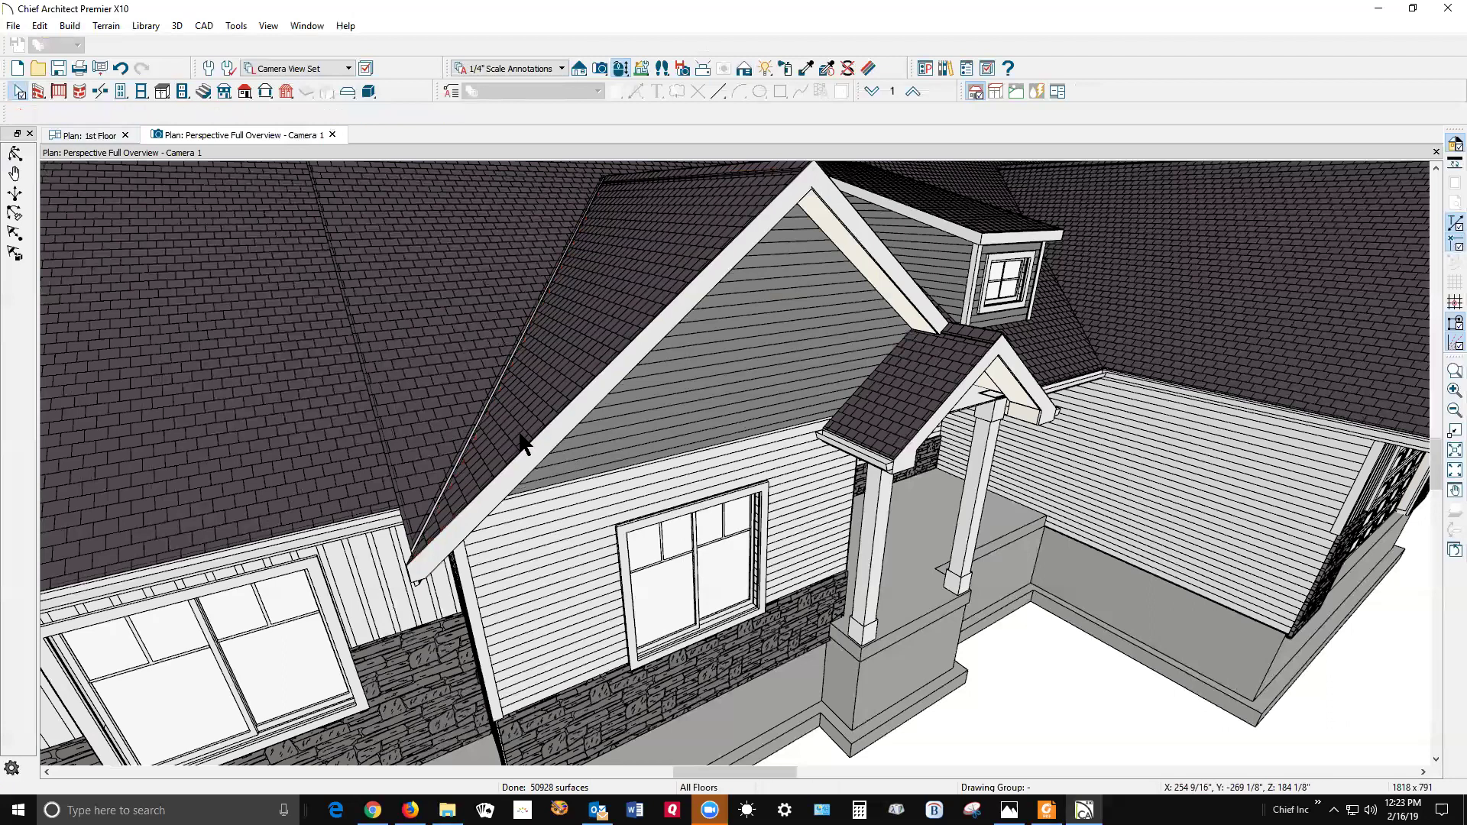
# Step: Rejoin the front window gable's lowered roof plane to the main roof plane along their valley
pyautogui.rightClick(511, 423)
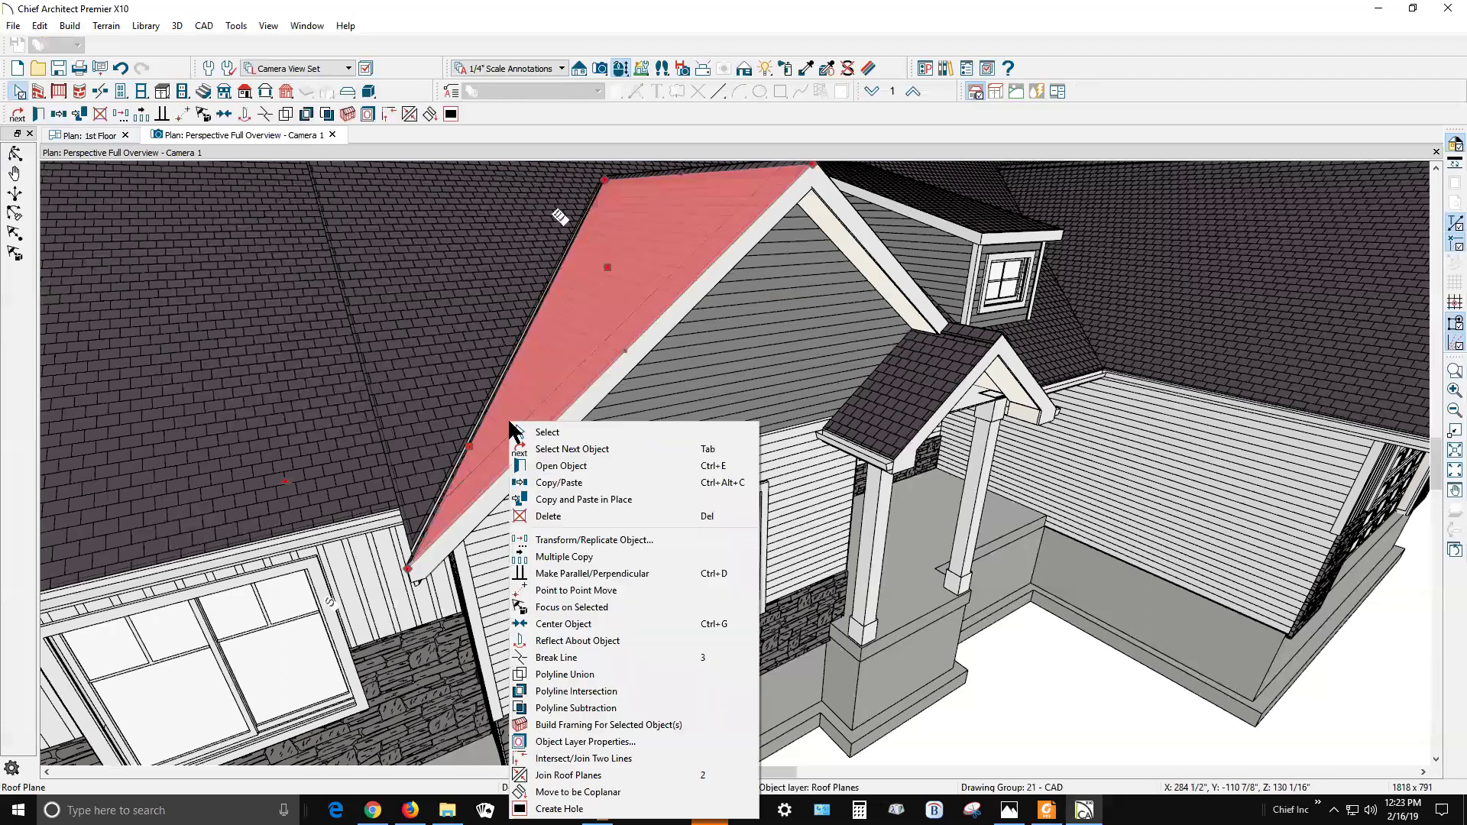
pyautogui.click(574, 775)
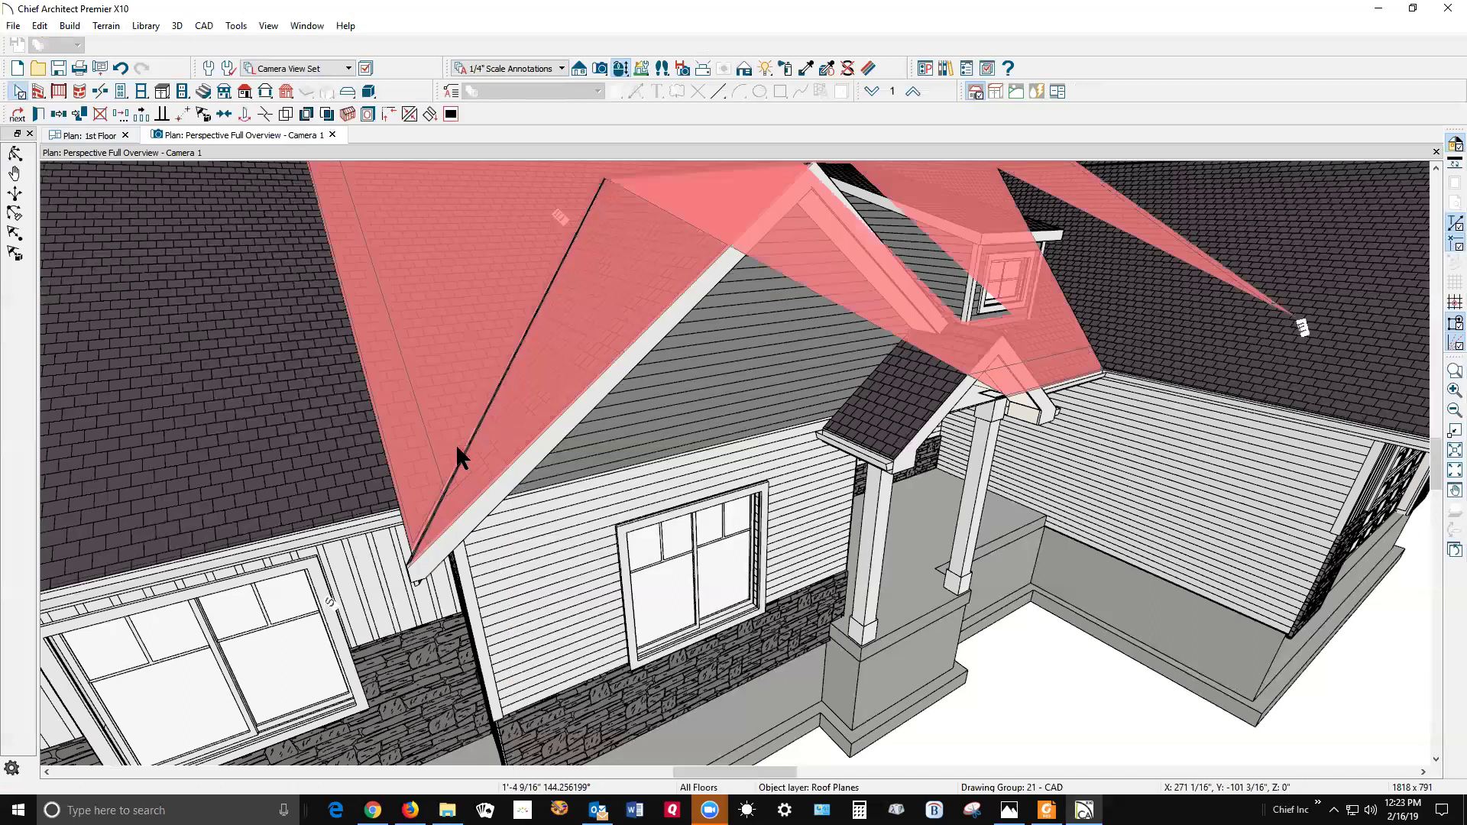
pyautogui.click(455, 443)
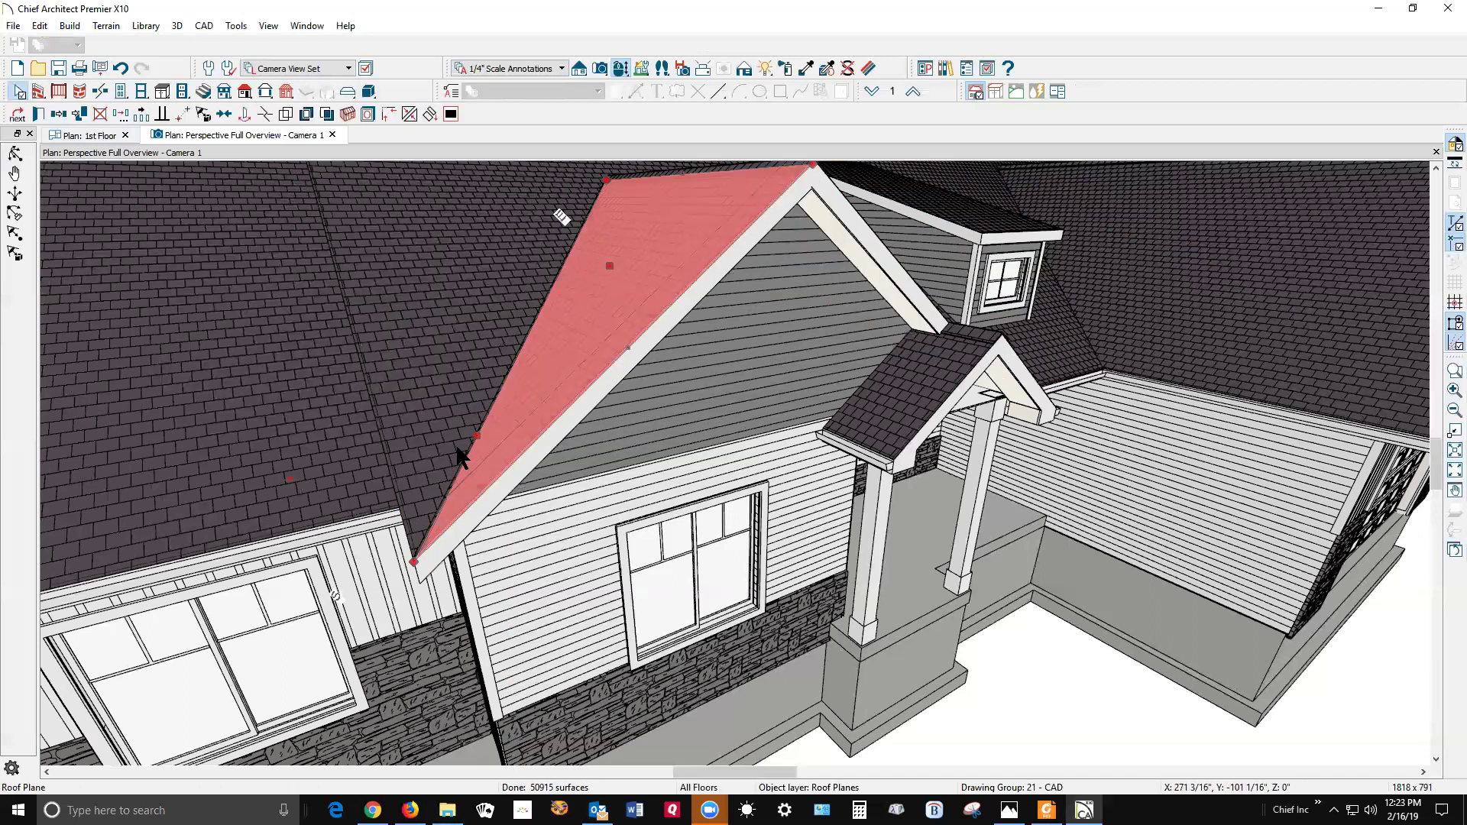
pyautogui.scroll(2, 408, 585)
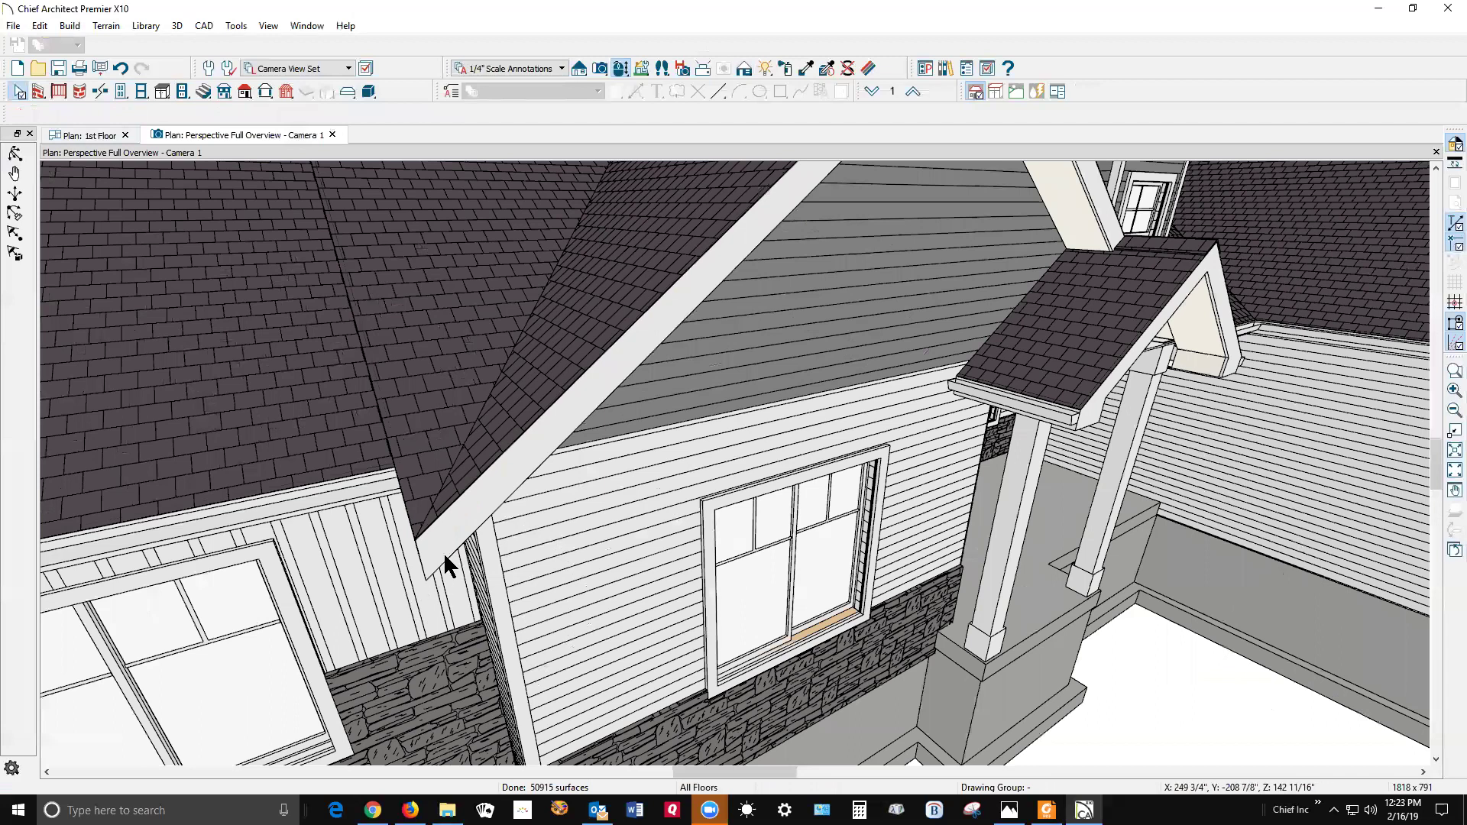
pyautogui.scroll(-3, 424, 562)
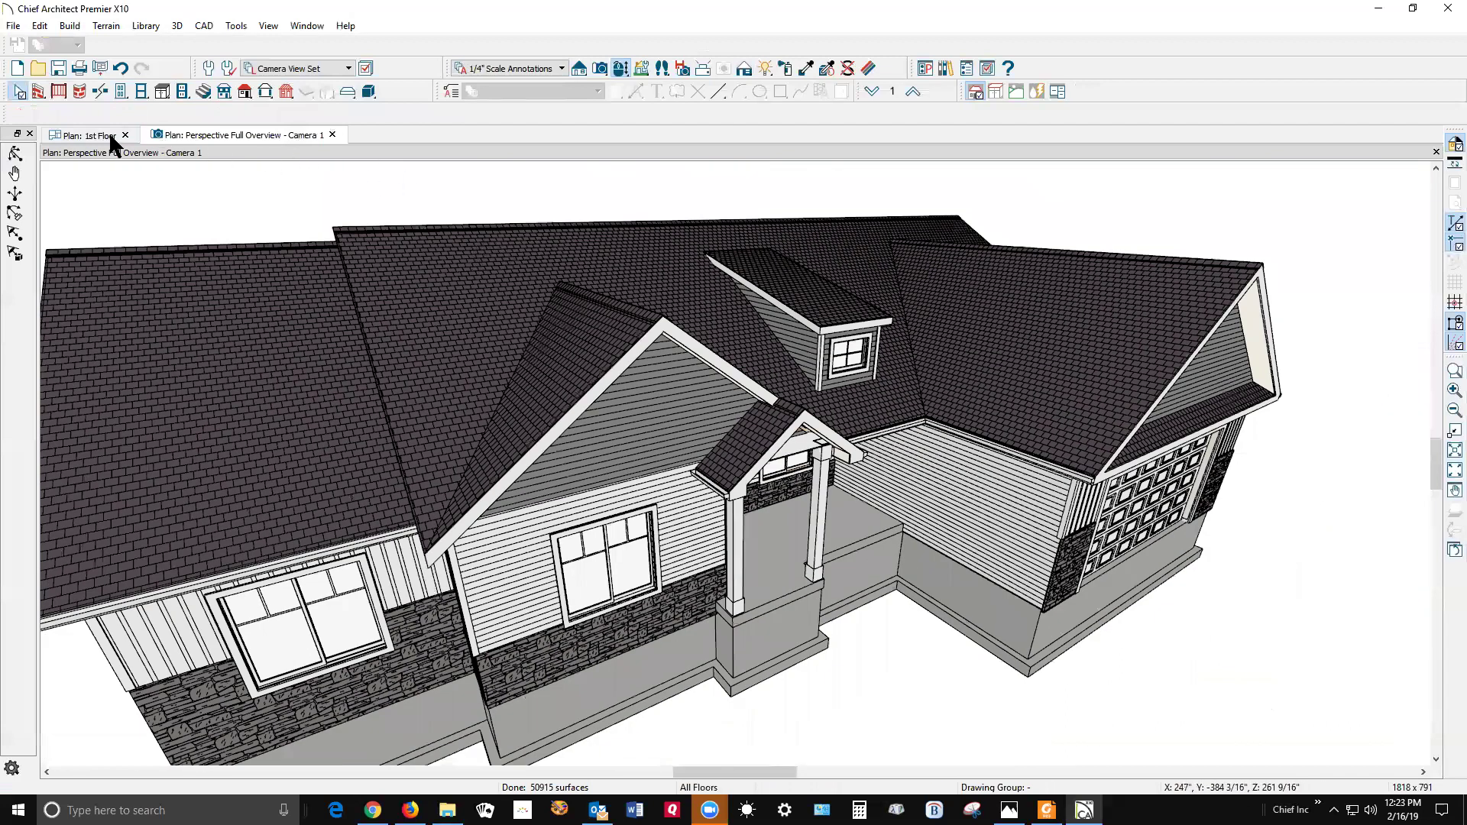
# Step: Join the front window gable's two roof planes to each other along the gable's ridge
pyautogui.click(16, 155)
pyautogui.moveTo(688, 369); pyautogui.dragTo(677, 432)
pyautogui.press('space')
pyautogui.click(604, 485)
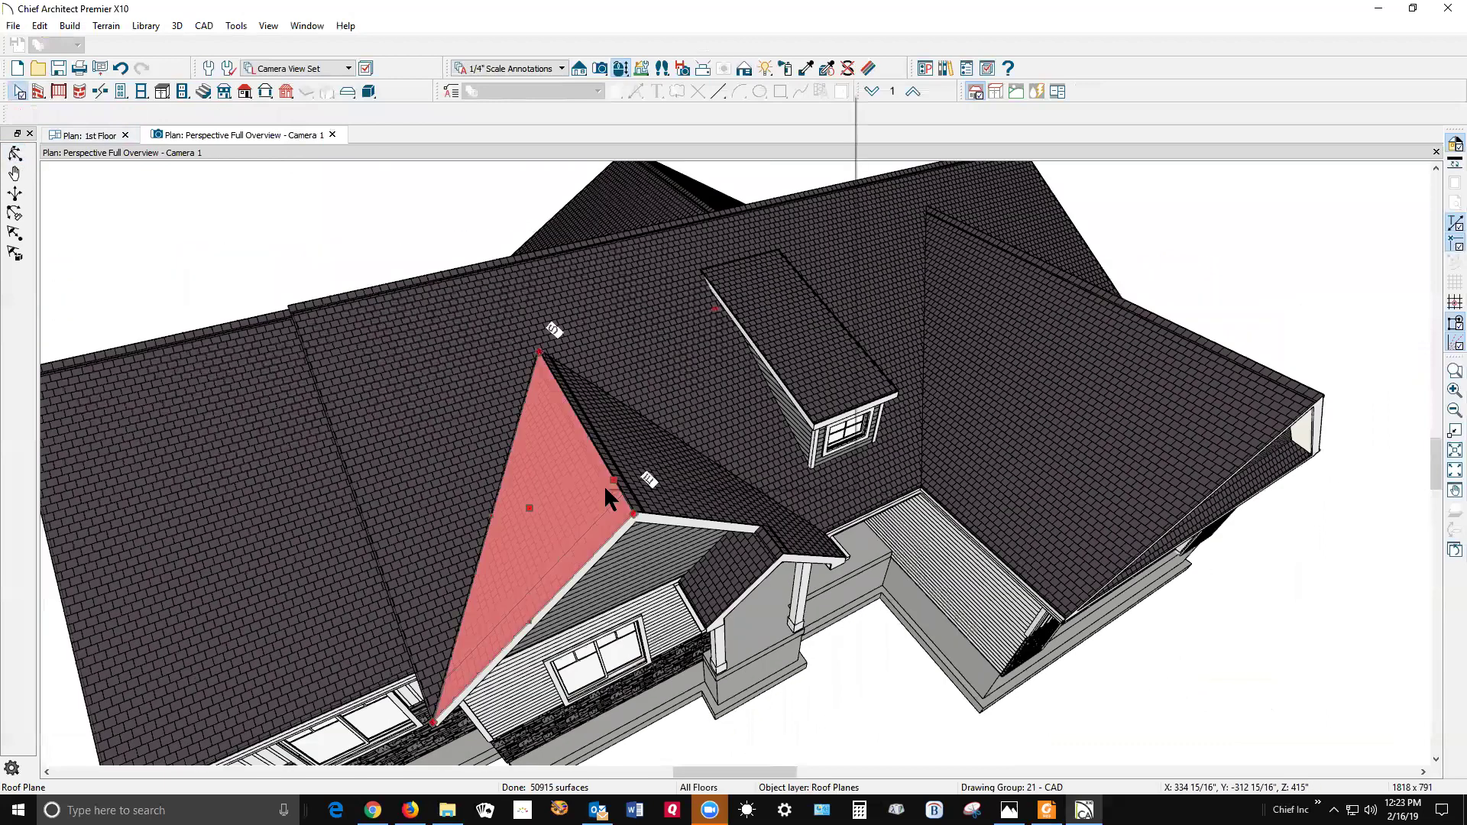
pyautogui.rightClick(604, 485)
pyautogui.click(631, 446)
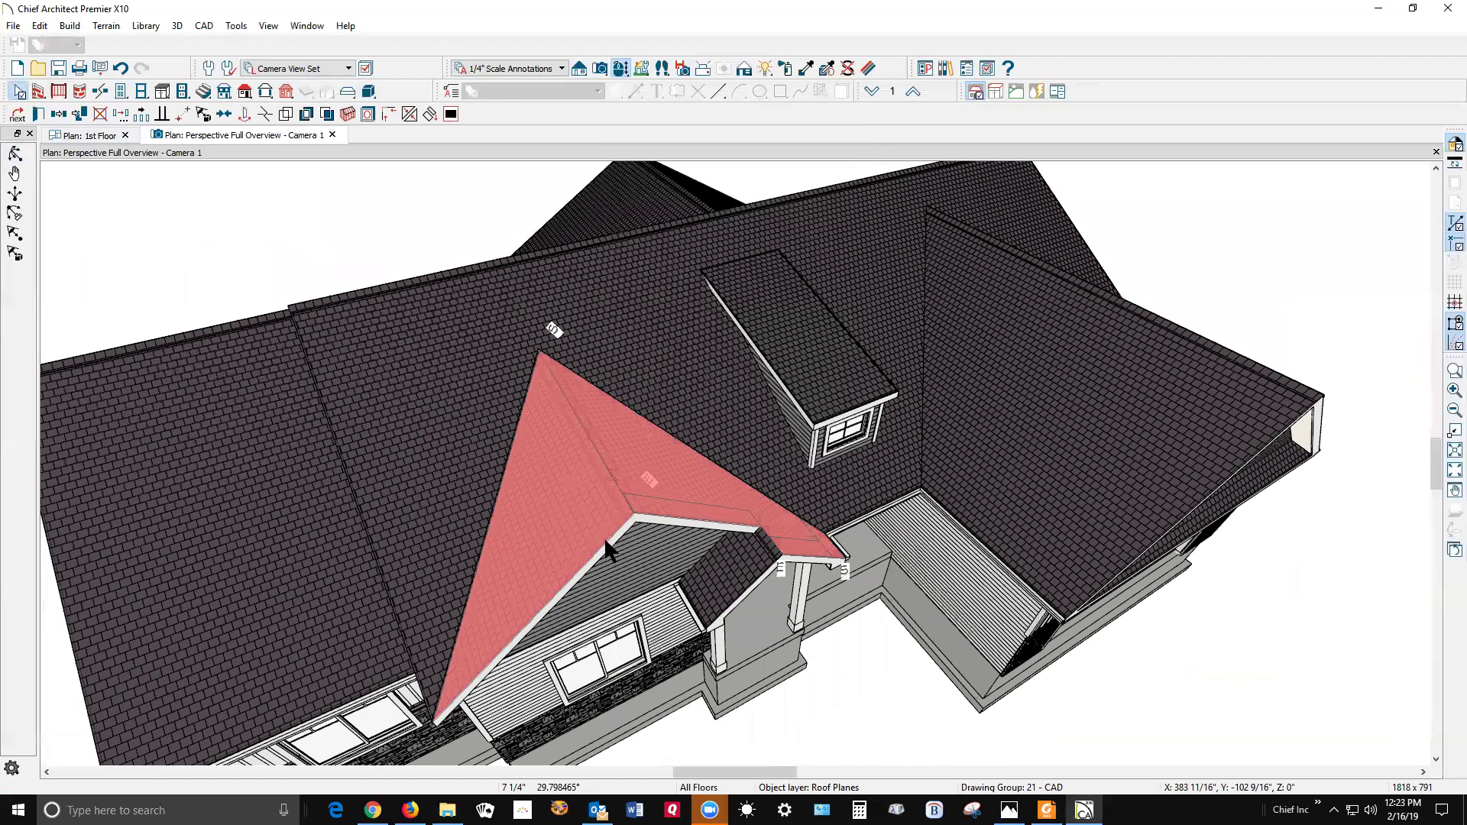
pyautogui.press('Escape')
pyautogui.scroll(-1, 639, 321)
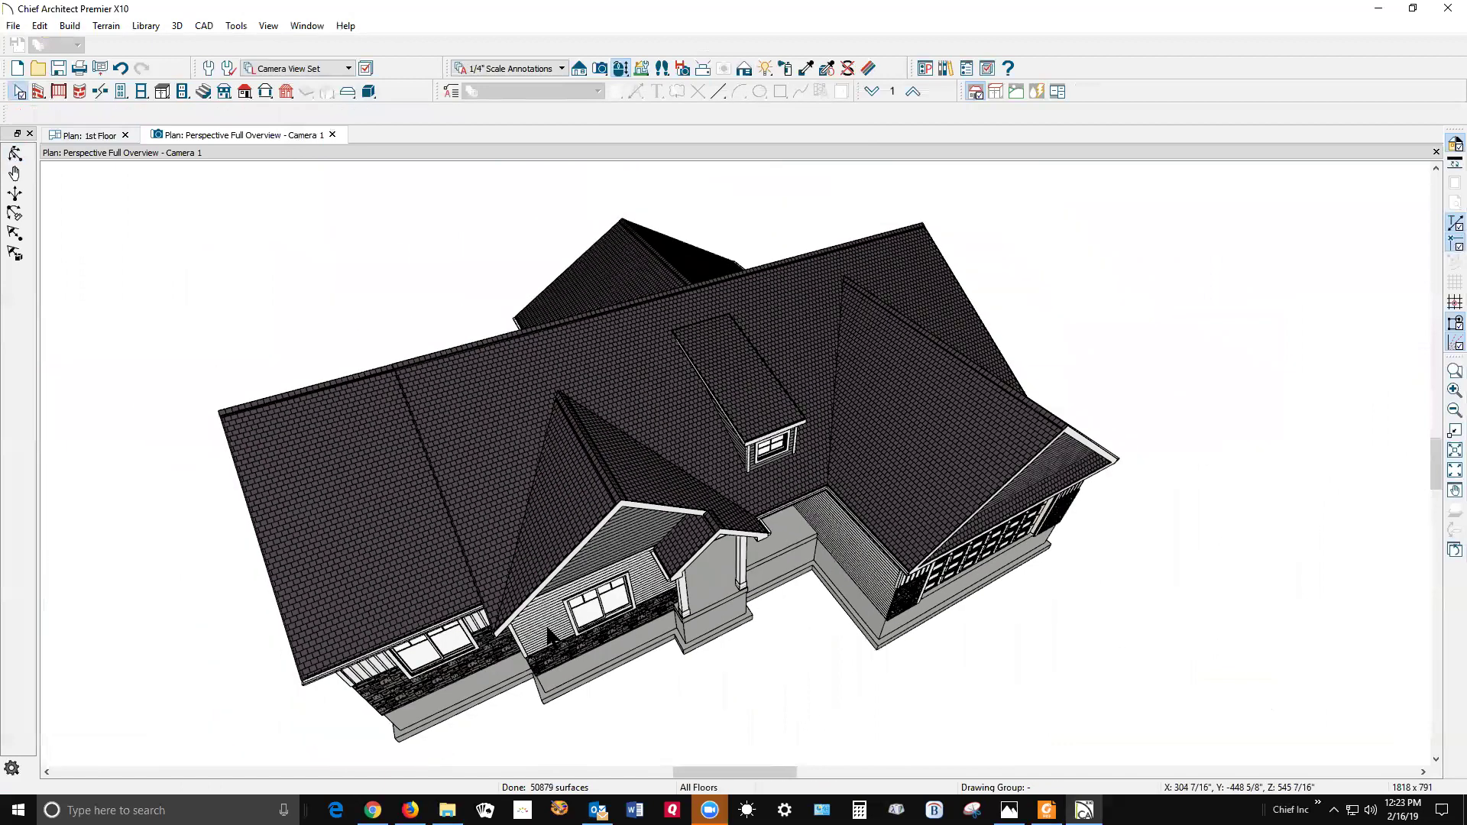
# Step: Inspect the height and pitch settings of the gable's roof plane in the 1st floor plan
pyautogui.scroll(1, 544, 619)
pyautogui.scroll(1, 552, 614)
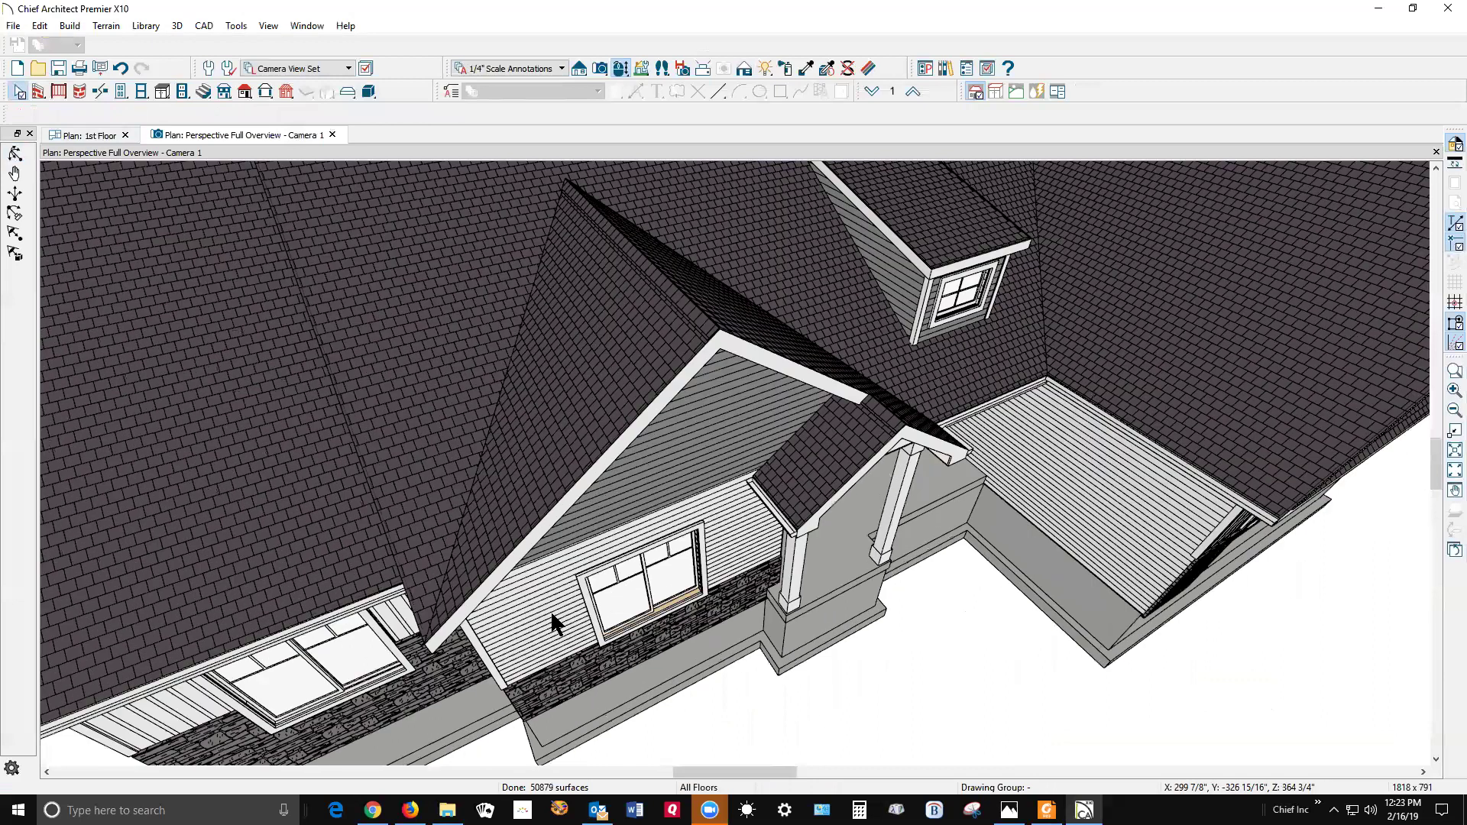
pyautogui.hotkey('ctrl', 'Tab')
pyautogui.scroll(4, 762, 613)
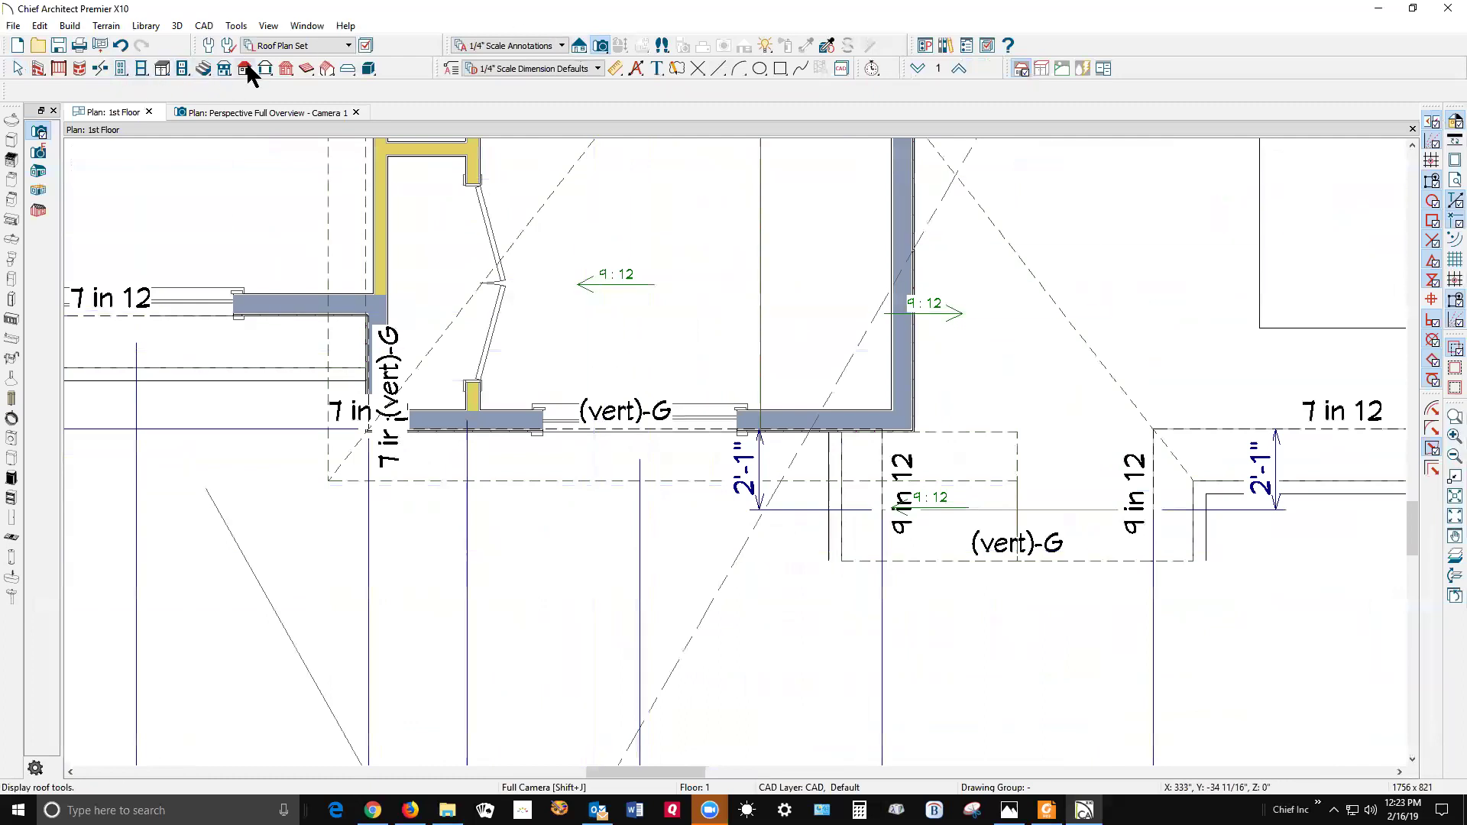
pyautogui.press('space')
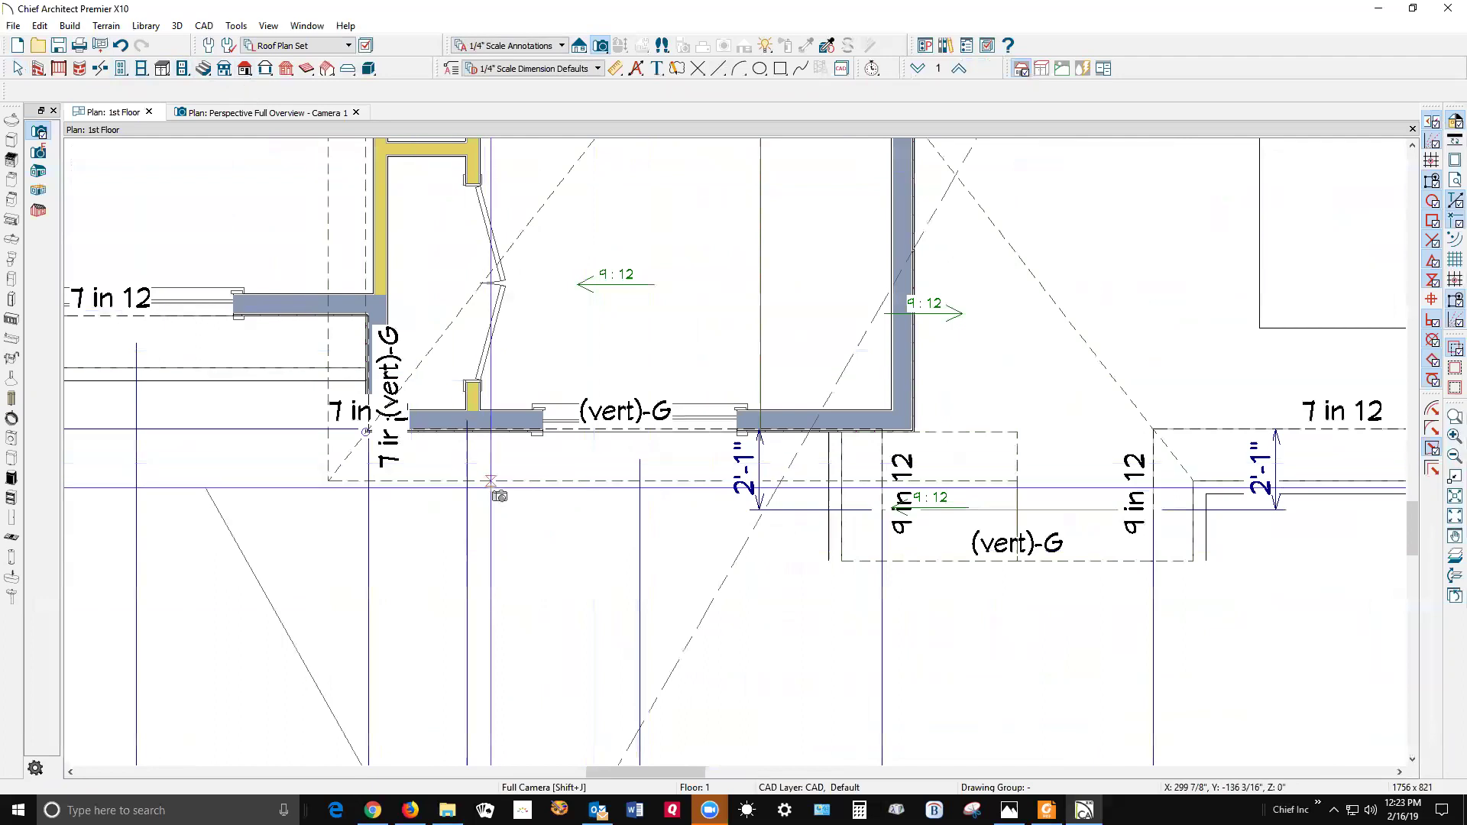
pyautogui.doubleClick(522, 493)
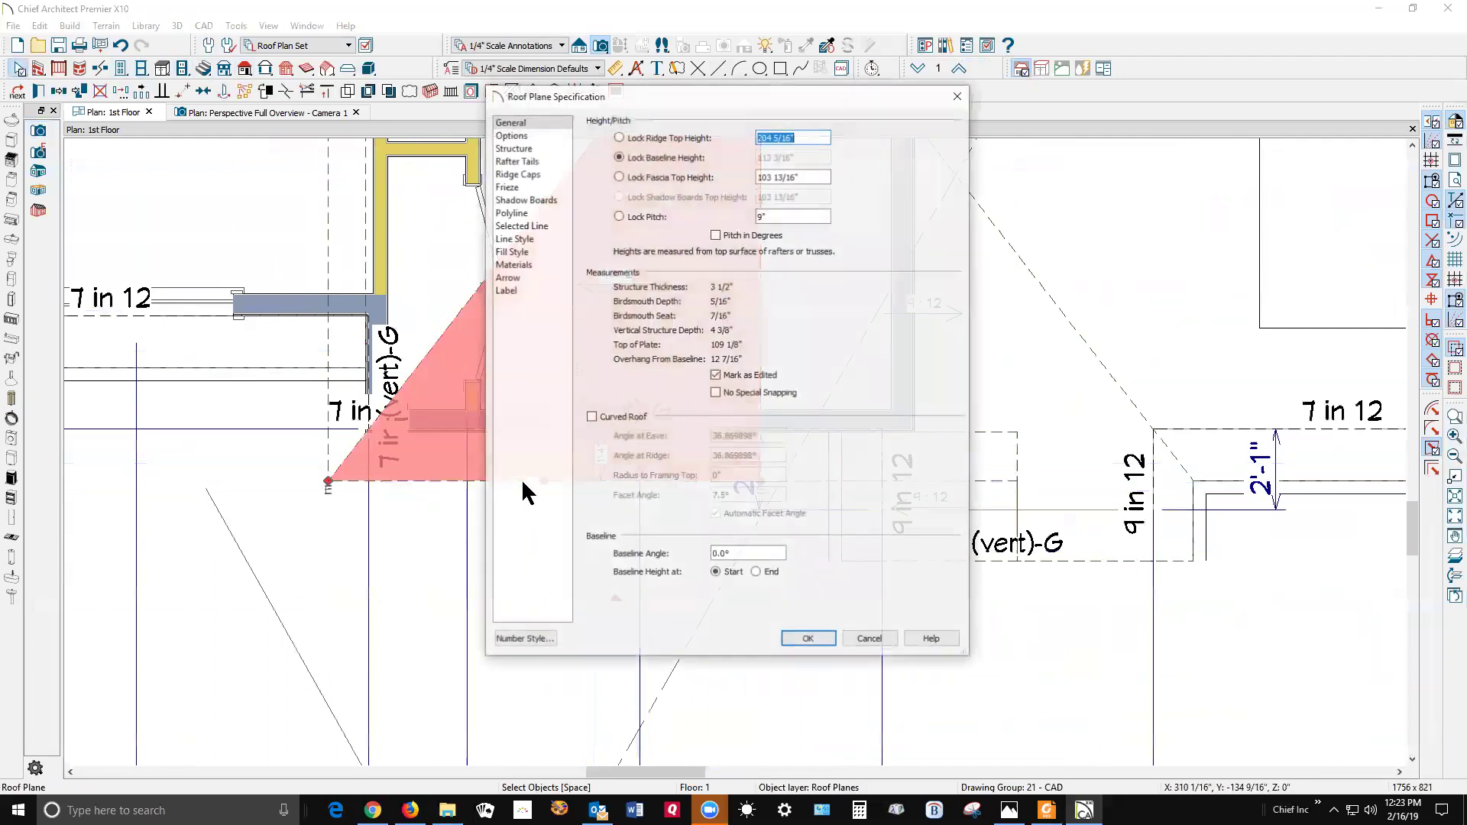
pyautogui.click(872, 642)
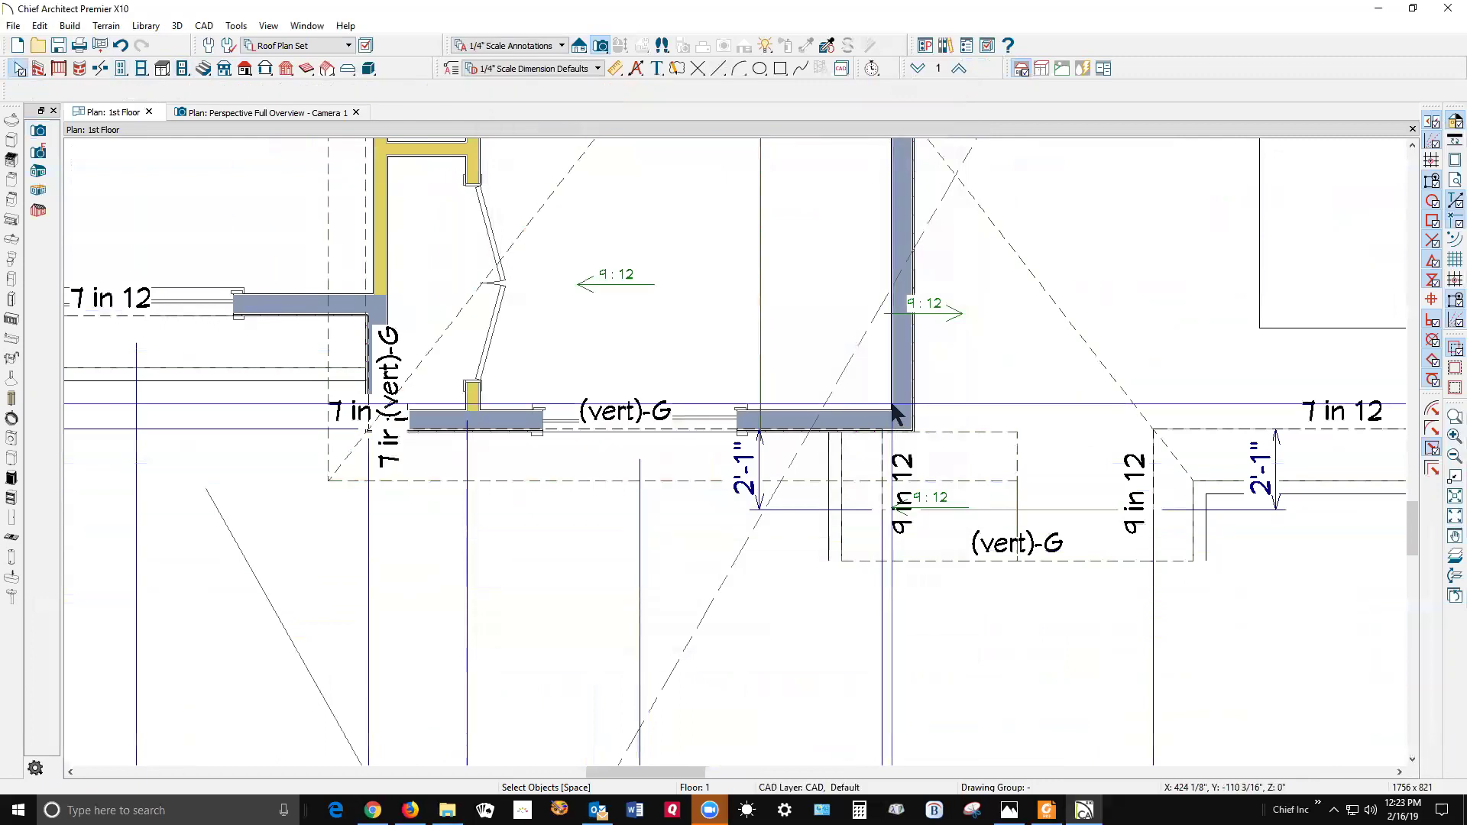
# Step: Check the main roof plane's height and pitch settings in the camera view and the Build Roof defaults
pyautogui.hotkey('ctrl', 'Tab')
pyautogui.doubleClick(990, 377)
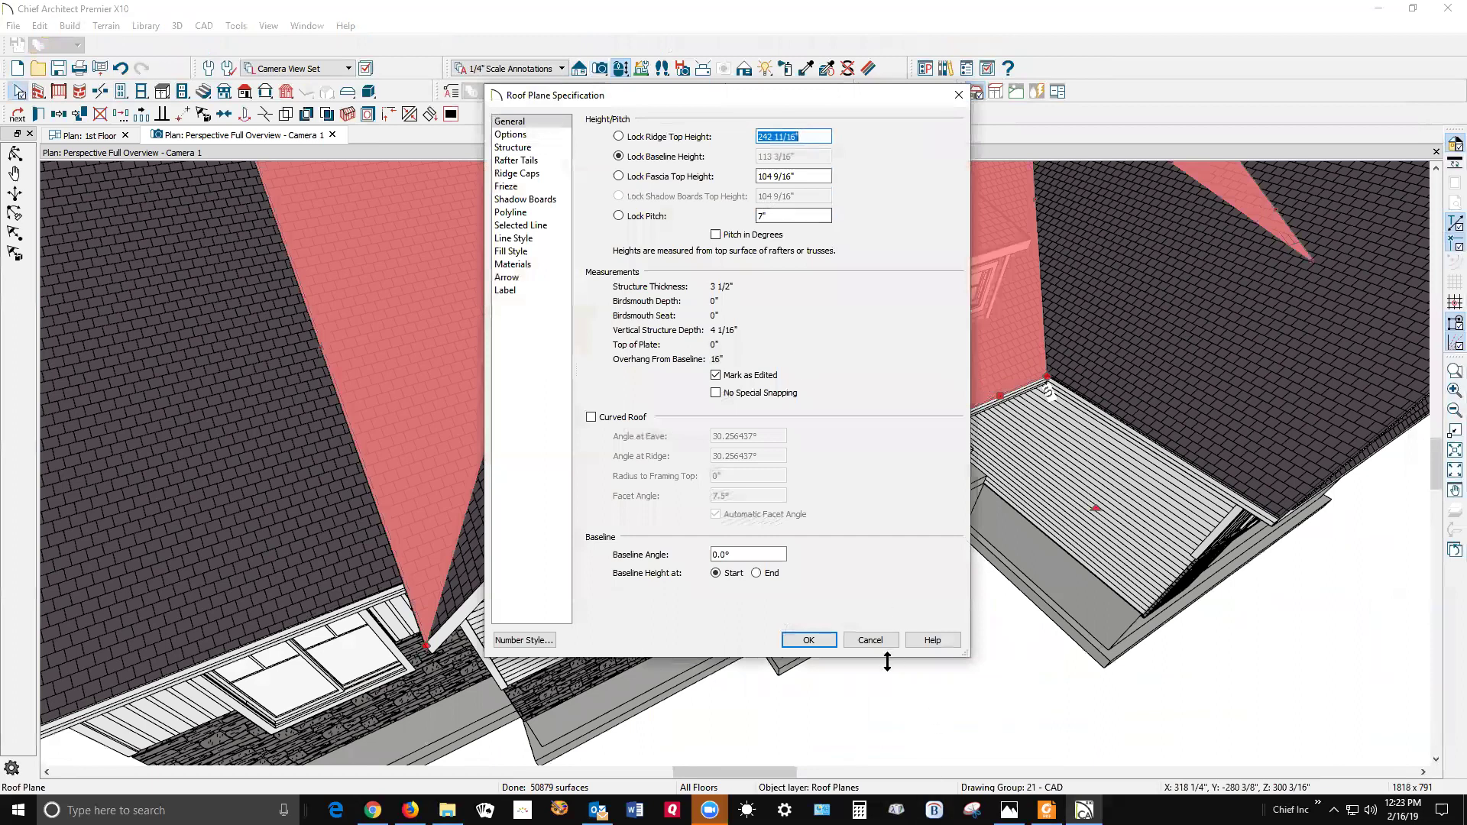
pyautogui.click(871, 639)
pyautogui.press('Escape')
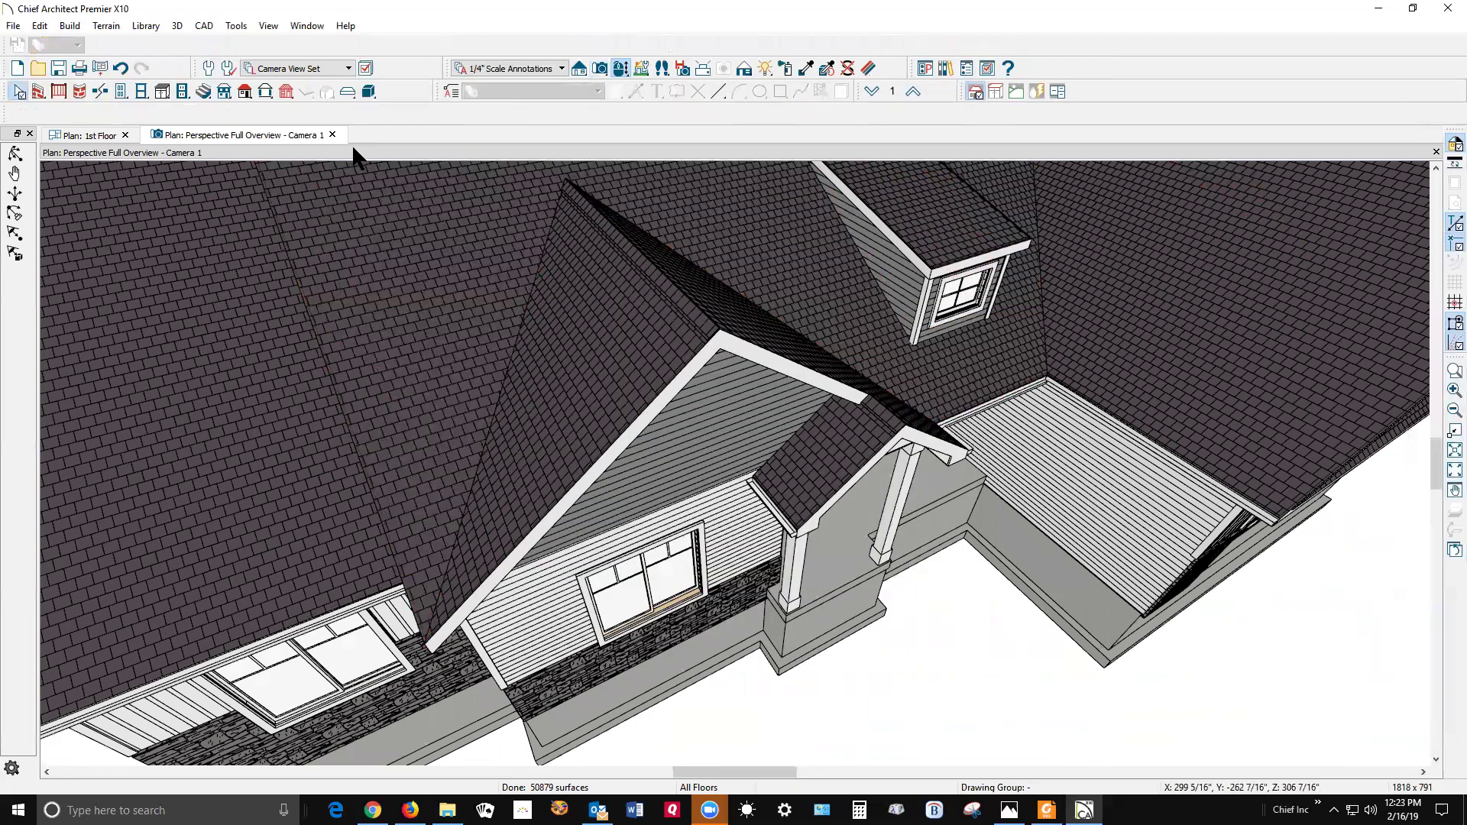
pyautogui.click(243, 88)
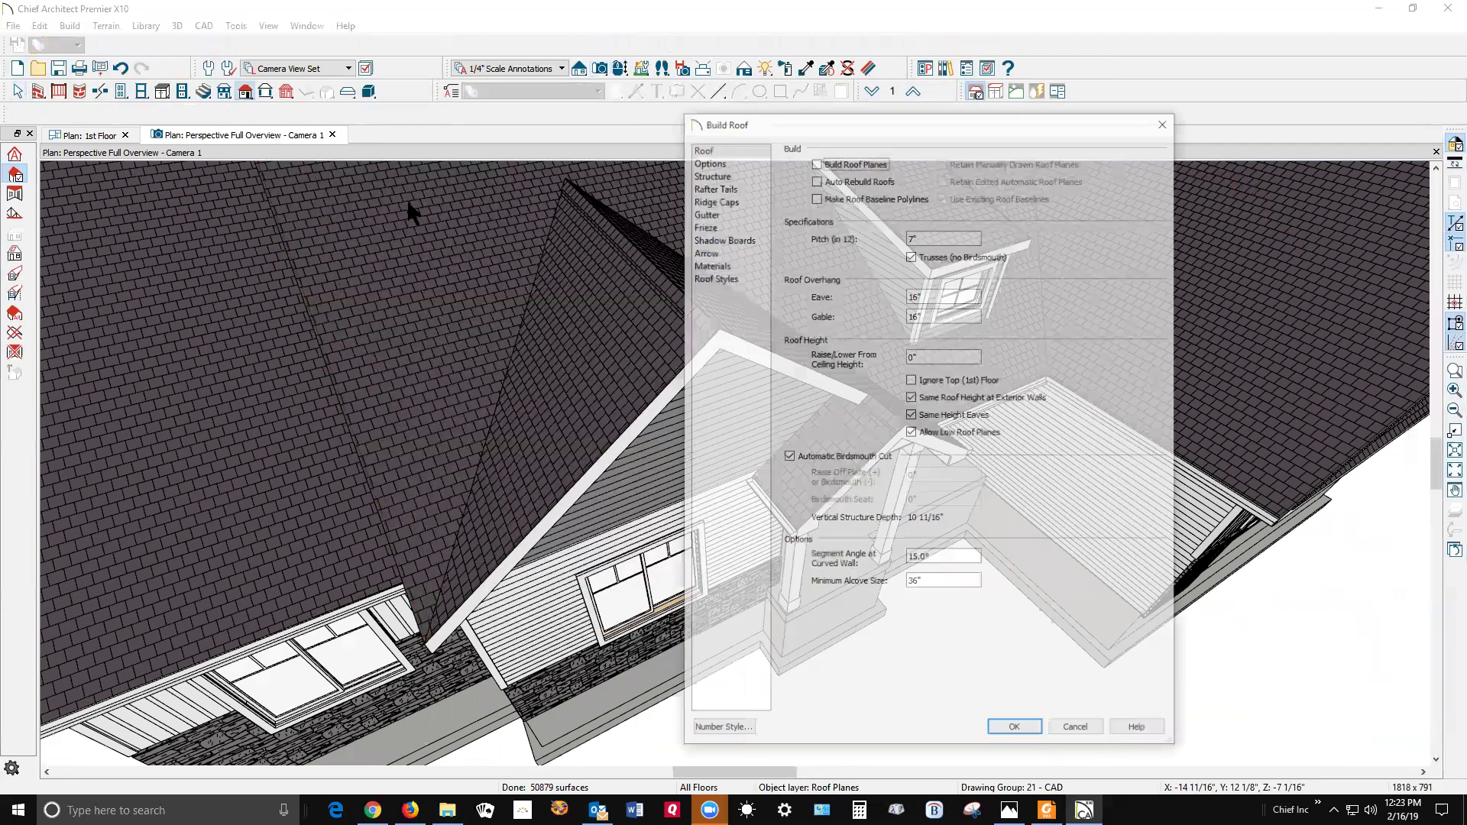
pyautogui.click(1077, 731)
# Step: Draw a 7 in 12 roof plane about 8 ft 10 in long along the gable's front wall, with its baseline over the wall top
pyautogui.hotkey('ctrl', 'Tab')
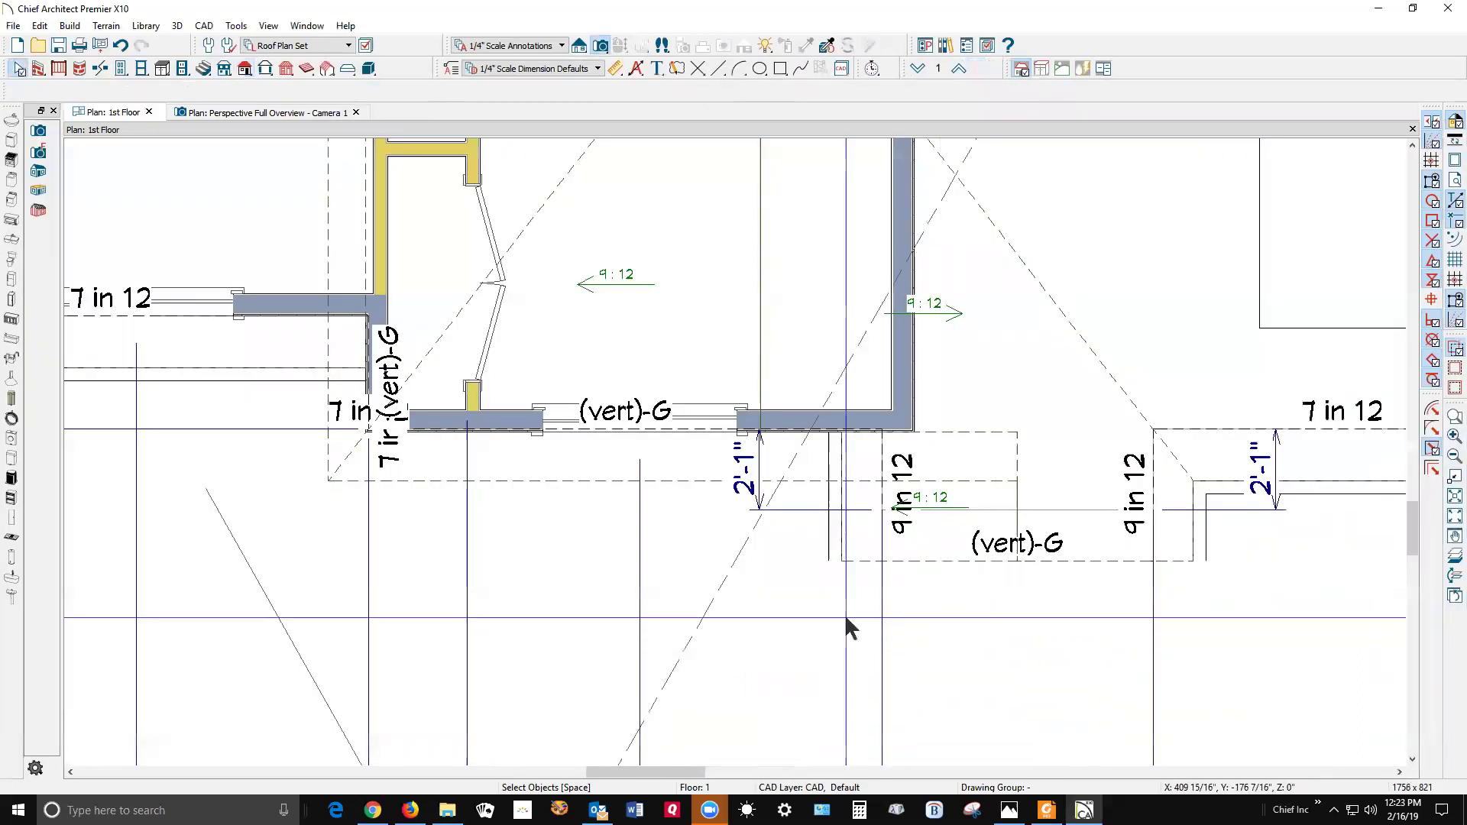
pyautogui.click(245, 70)
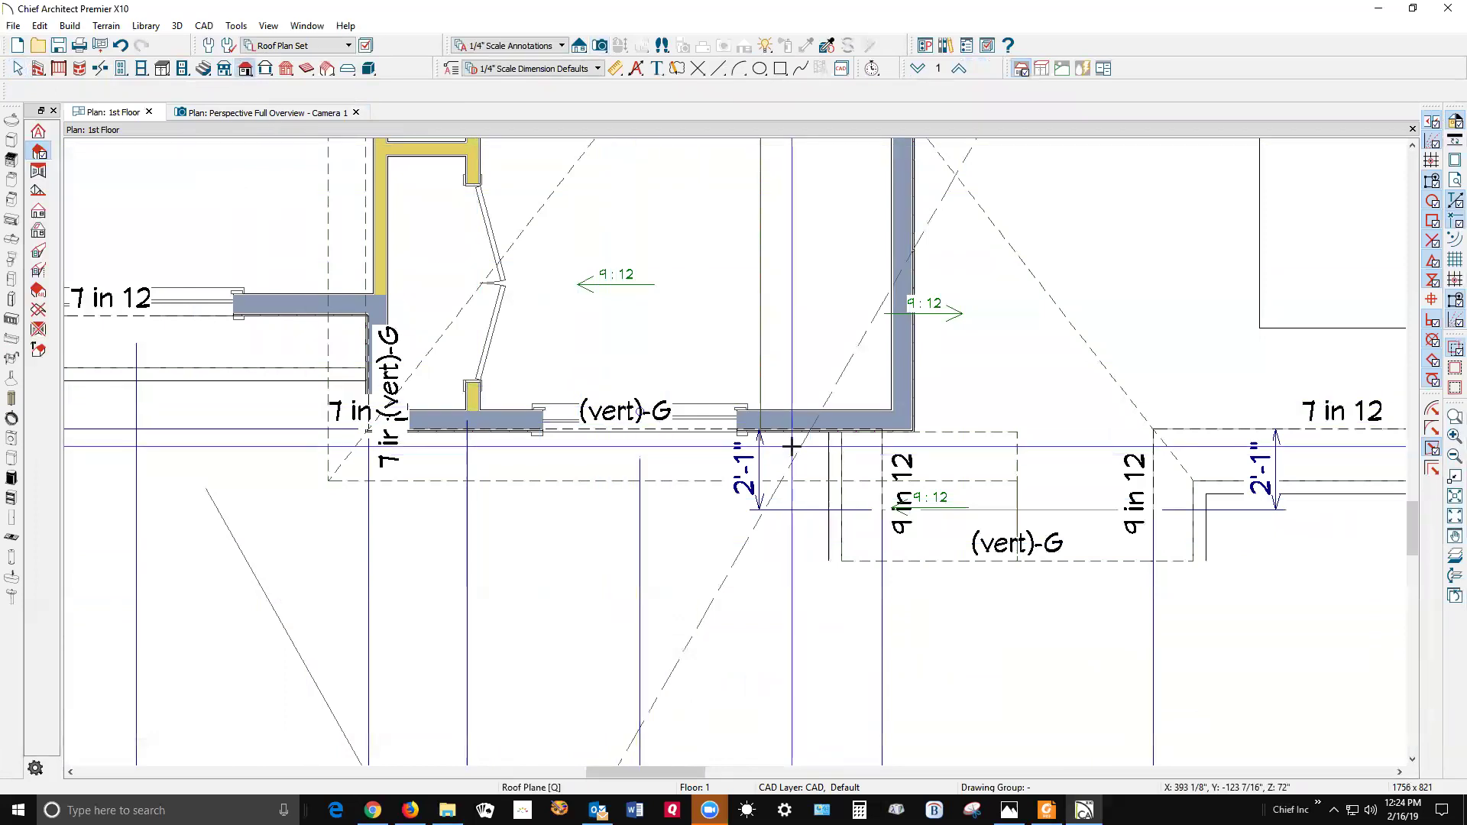
pyautogui.scroll(1, 791, 445)
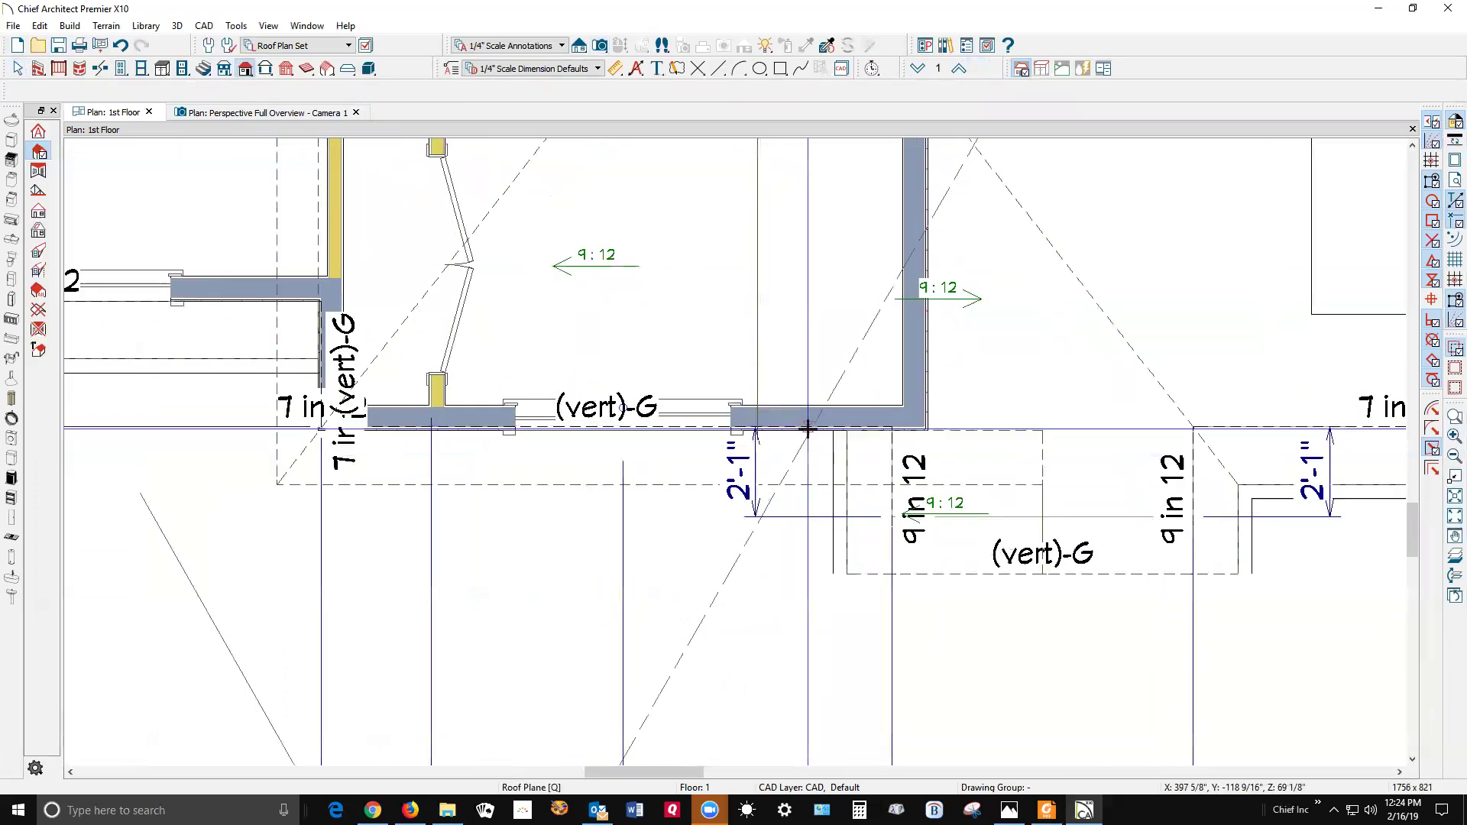
pyautogui.moveTo(807, 429); pyautogui.dragTo(425, 418)
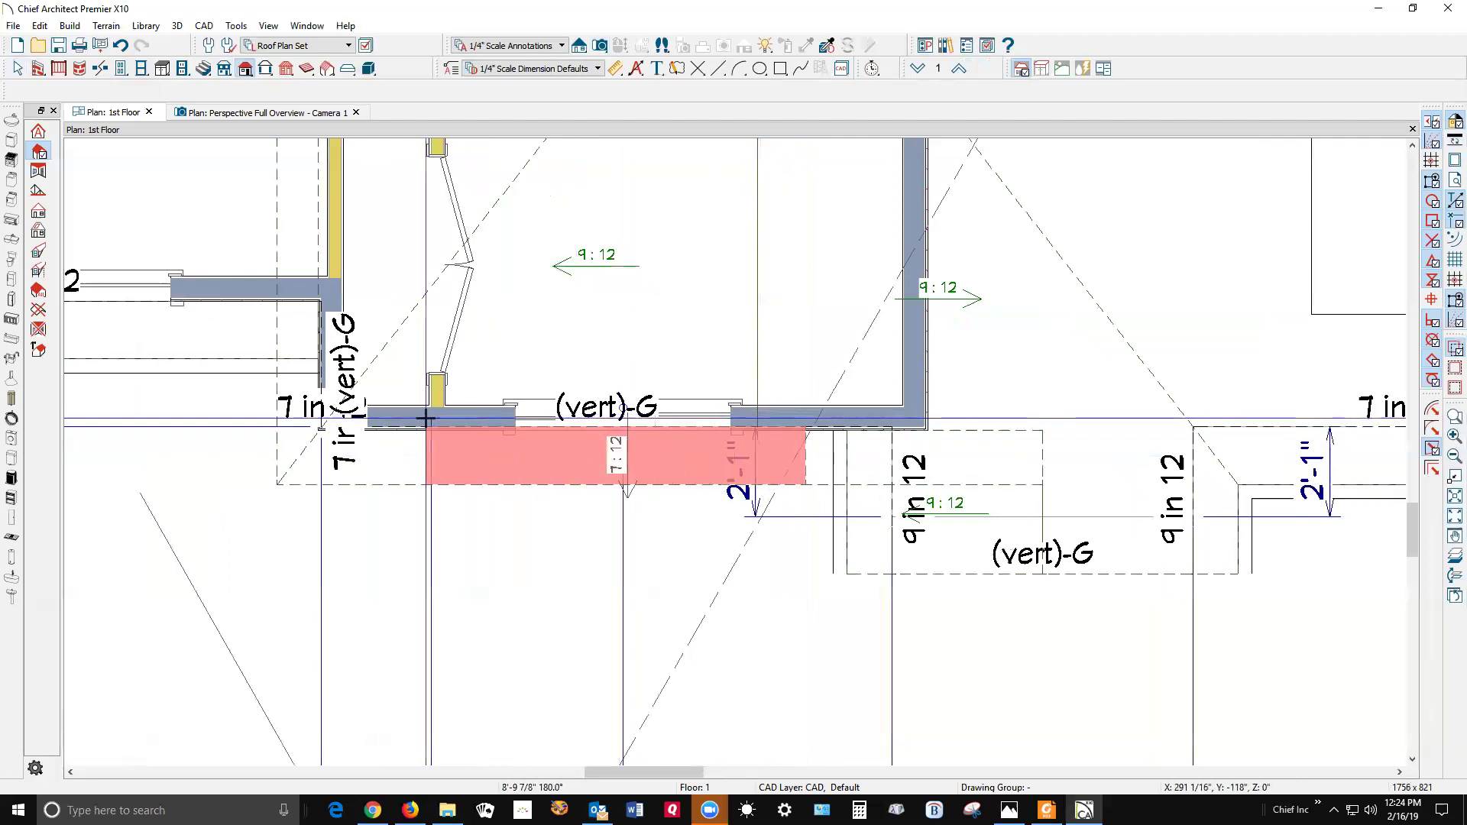
pyautogui.click(506, 312)
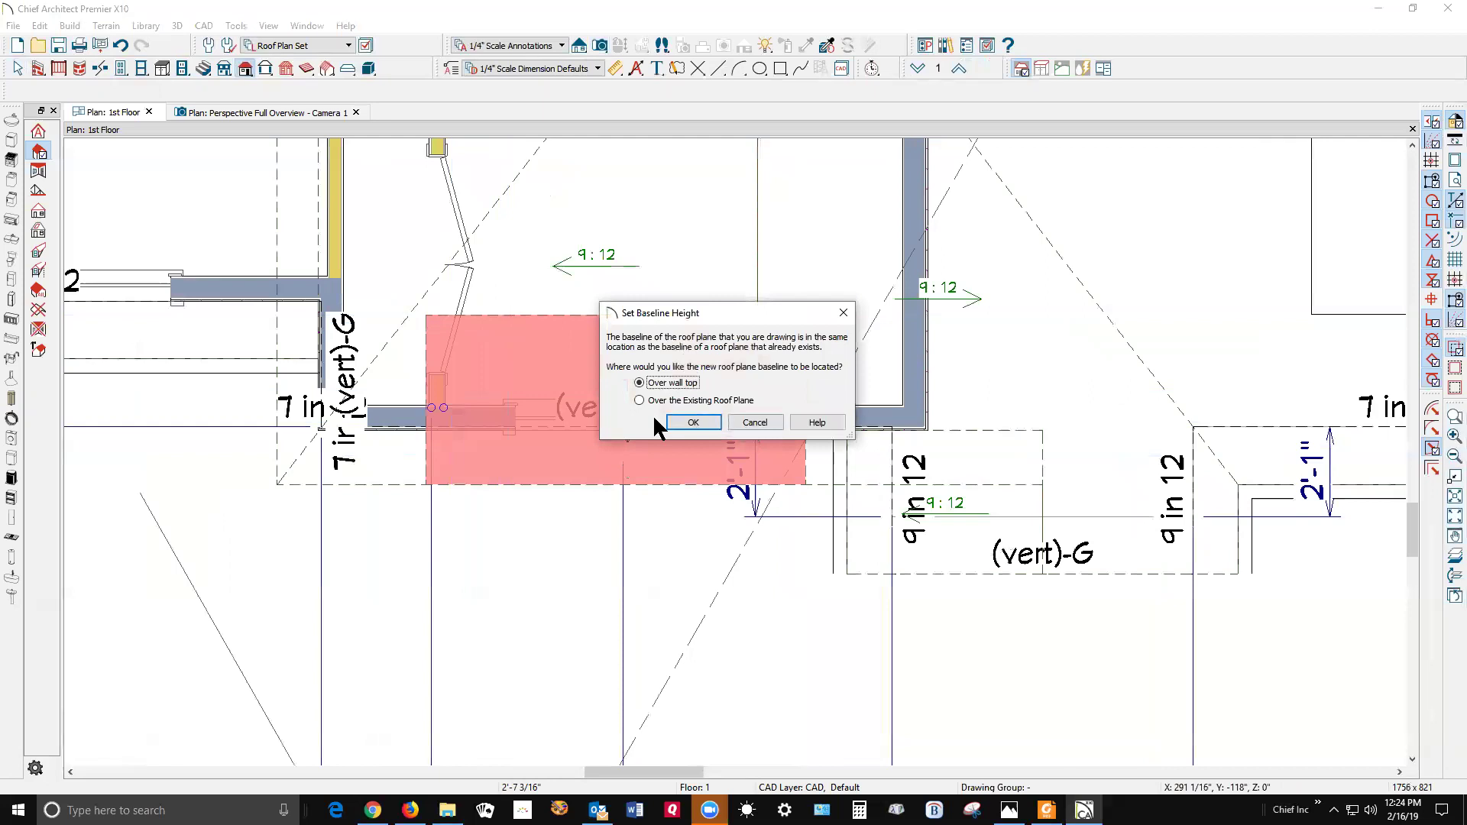
pyautogui.click(692, 423)
pyautogui.click(651, 315)
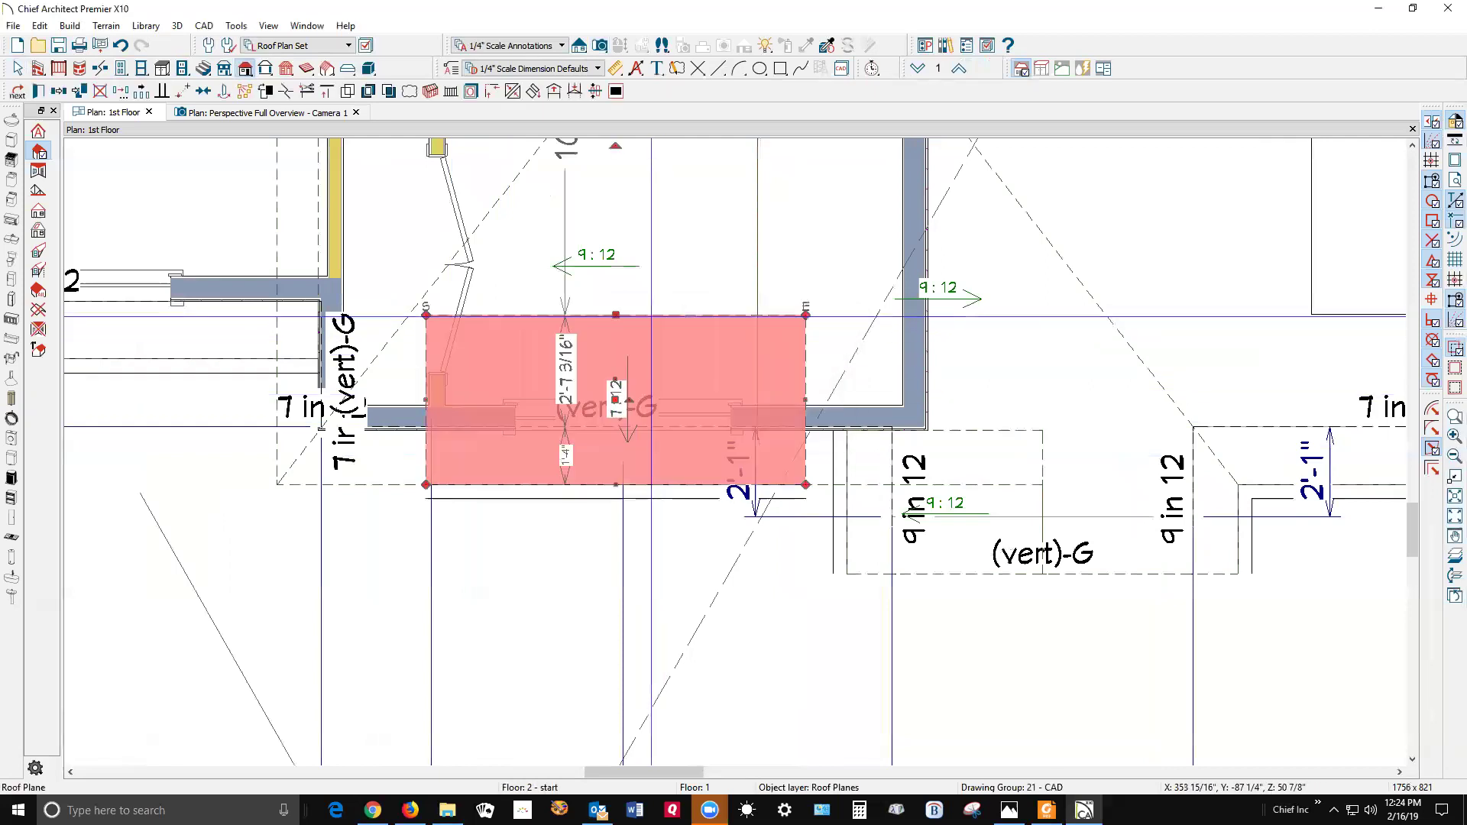
# Step: Pull the new roof plane's upper edge back to the outer face of the front wall
pyautogui.moveTo(613, 313); pyautogui.dragTo(615, 432)
pyautogui.press('Escape')
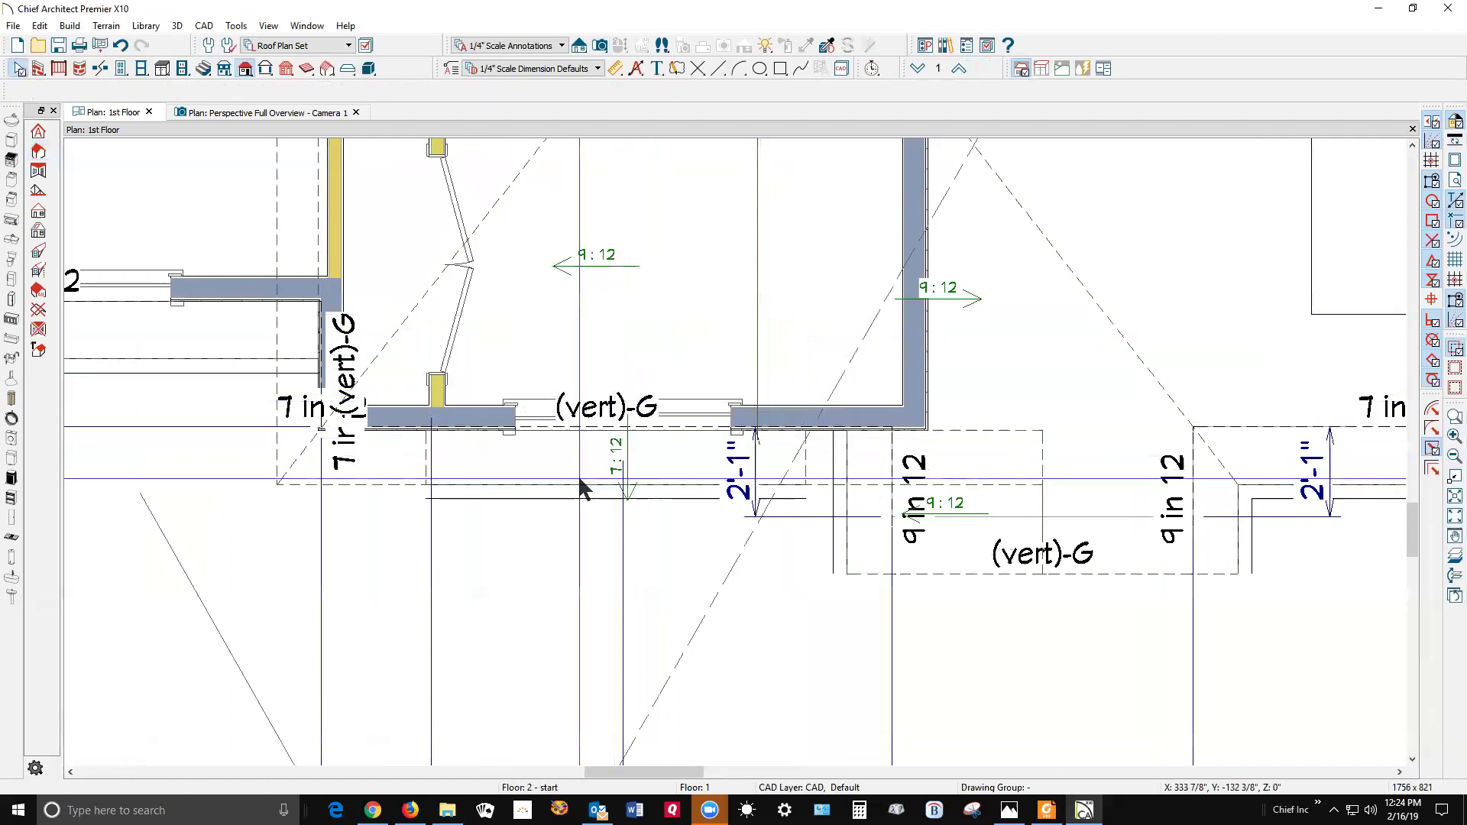
pyautogui.doubleClick(425, 468)
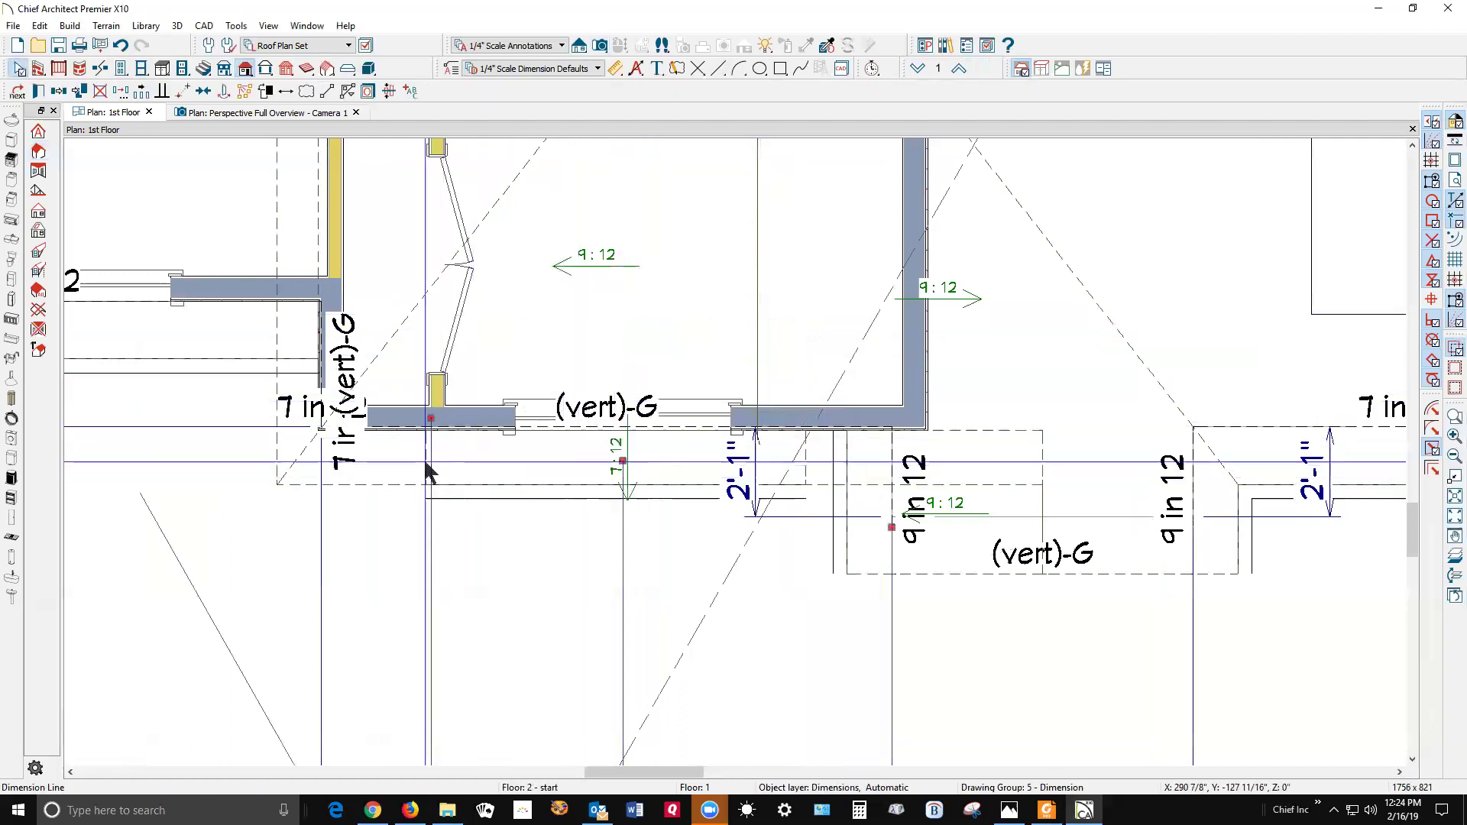
pyautogui.click(848, 639)
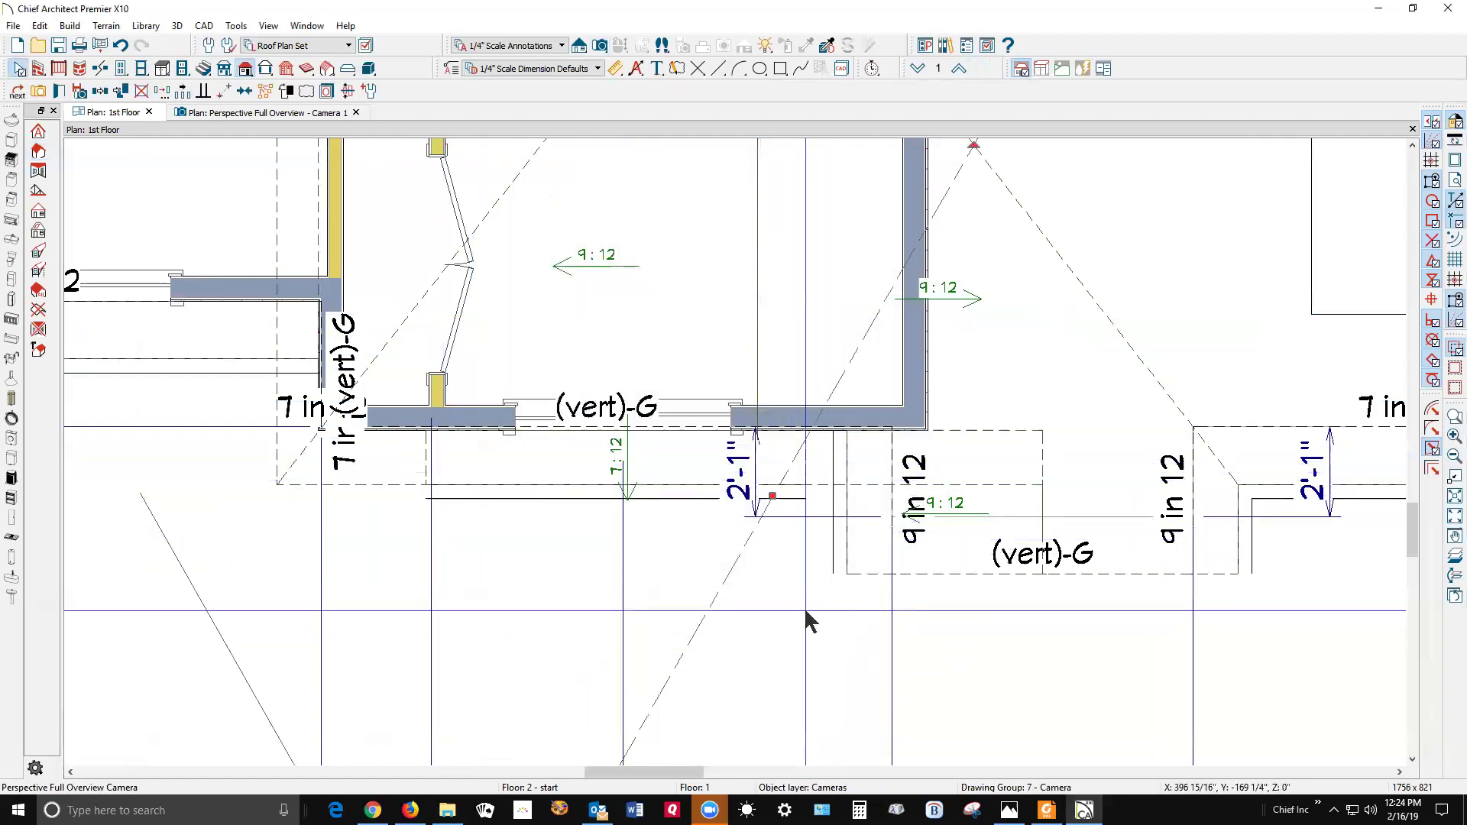
# Step: Undock the Edit toolbar over the plan and review the new roof plane's height and pitch settings
pyautogui.click(699, 639)
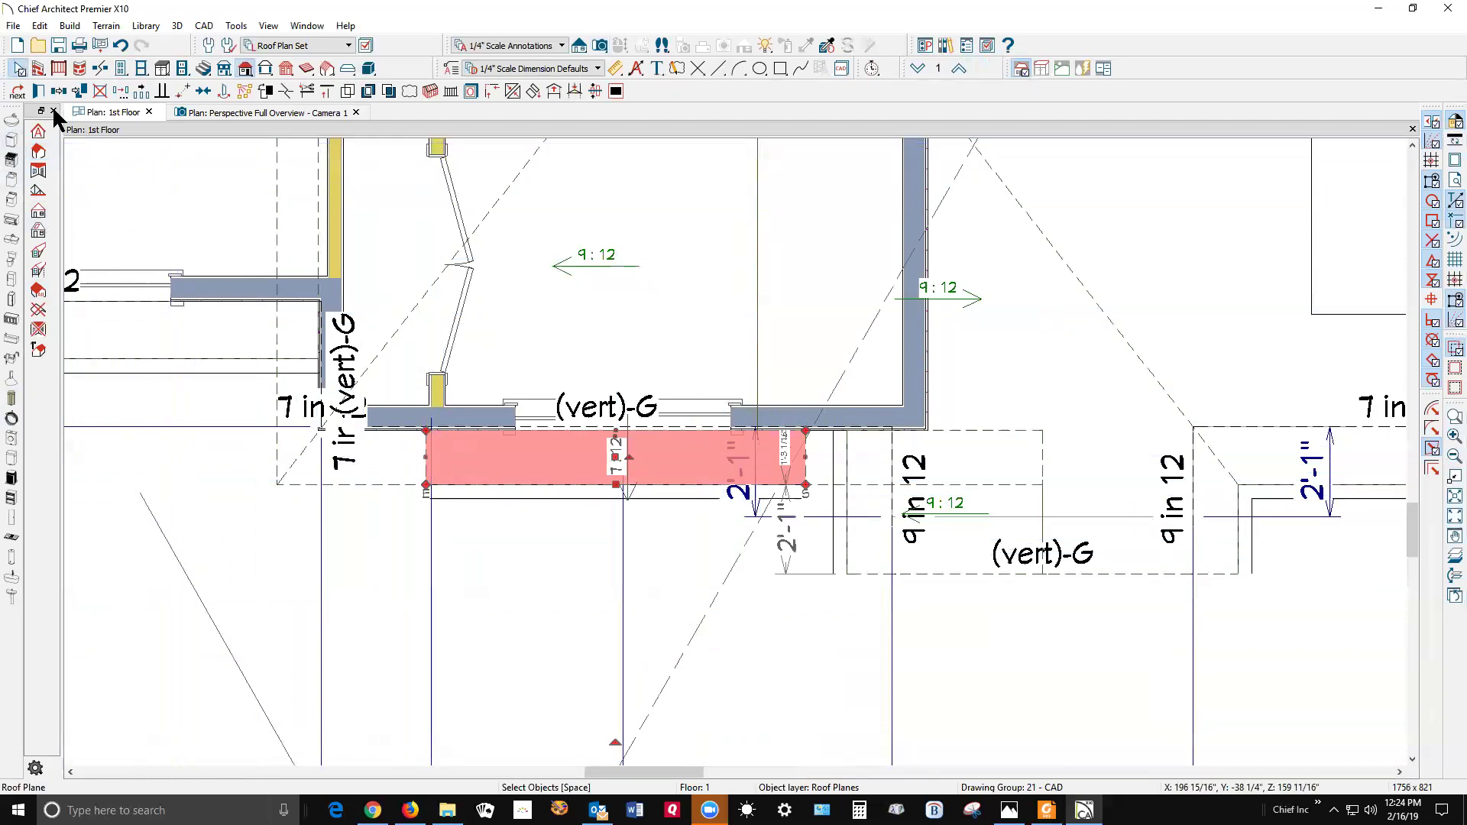
pyautogui.moveTo(6, 91); pyautogui.dragTo(382, 596)
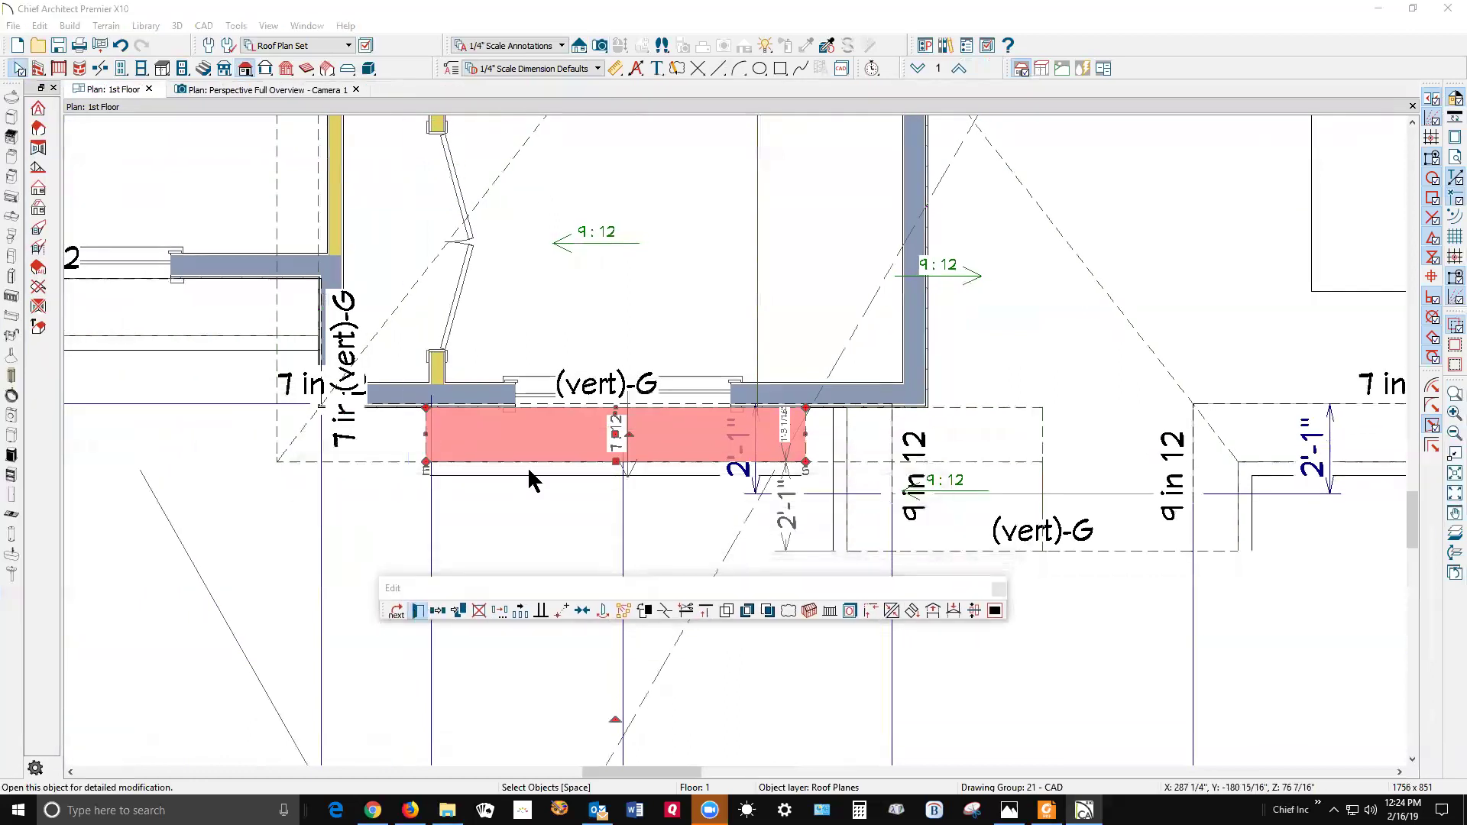
pyautogui.doubleClick(529, 470)
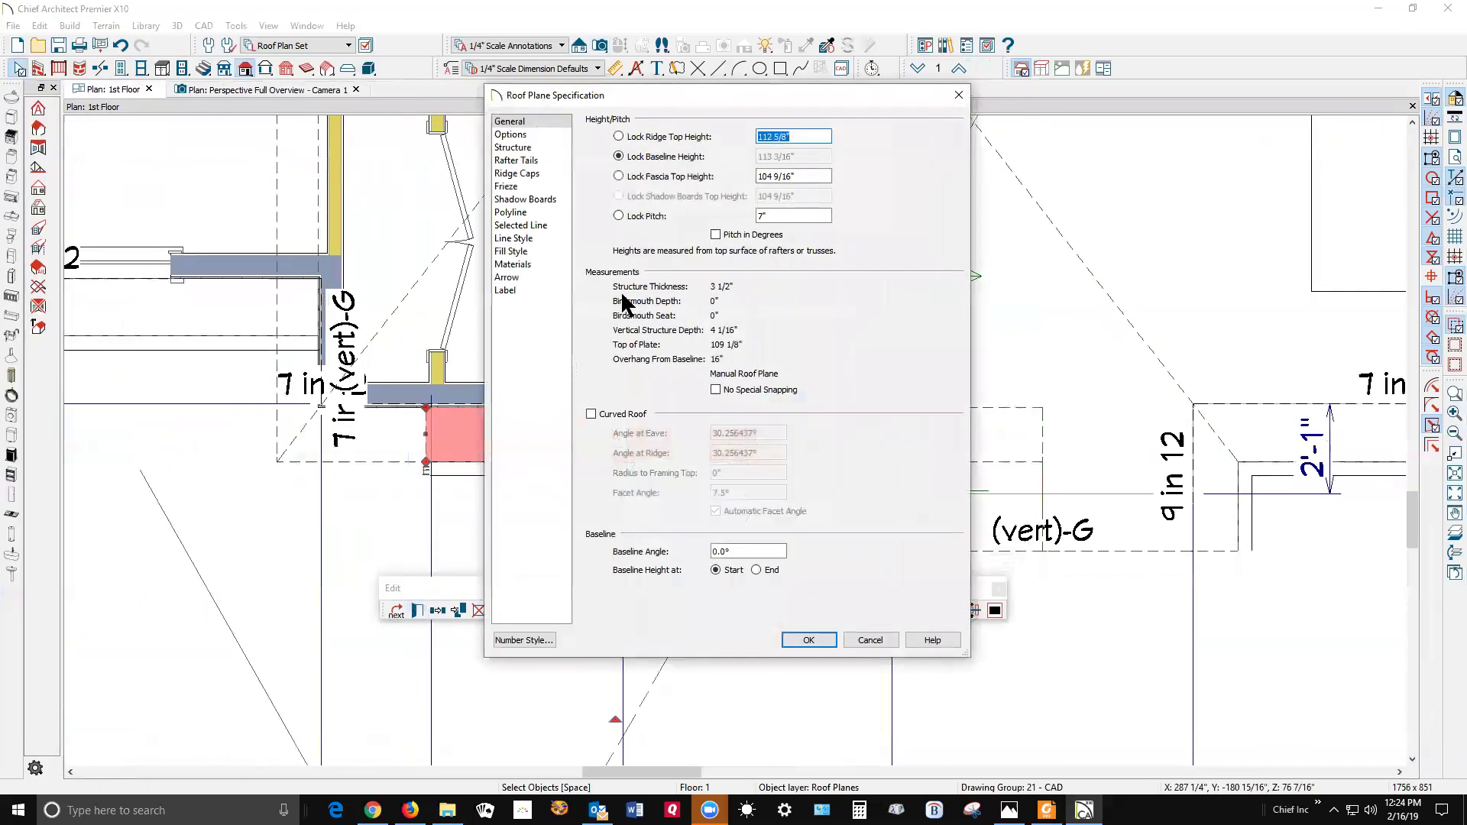
pyautogui.click(868, 642)
pyautogui.click(857, 626)
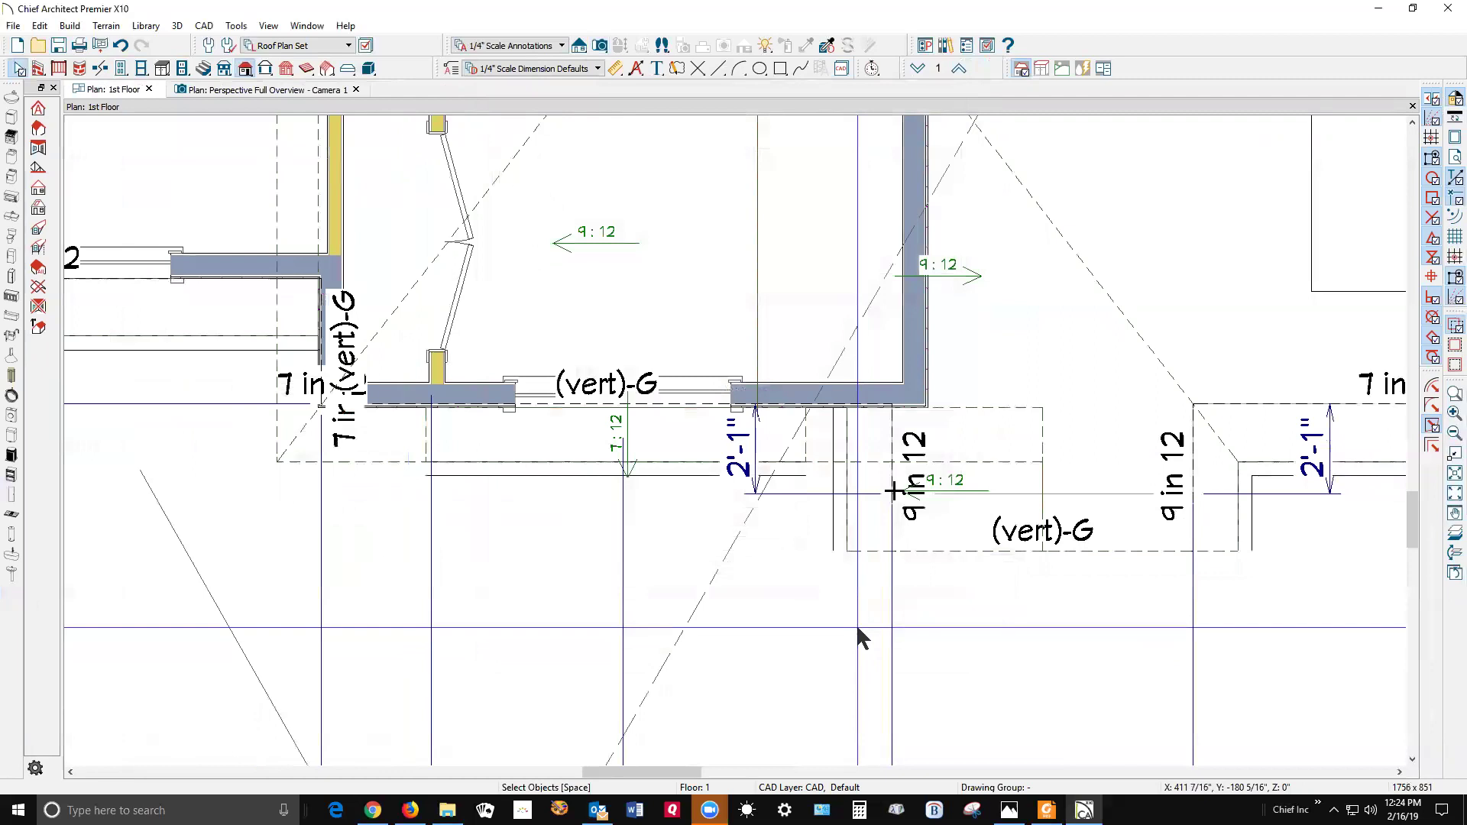
# Step: Add a break in the entry porch roof plane's eave edge, near the front wall, in the camera view
pyautogui.hotkey('ctrl', 'Tab')
pyautogui.scroll(5, 712, 504)
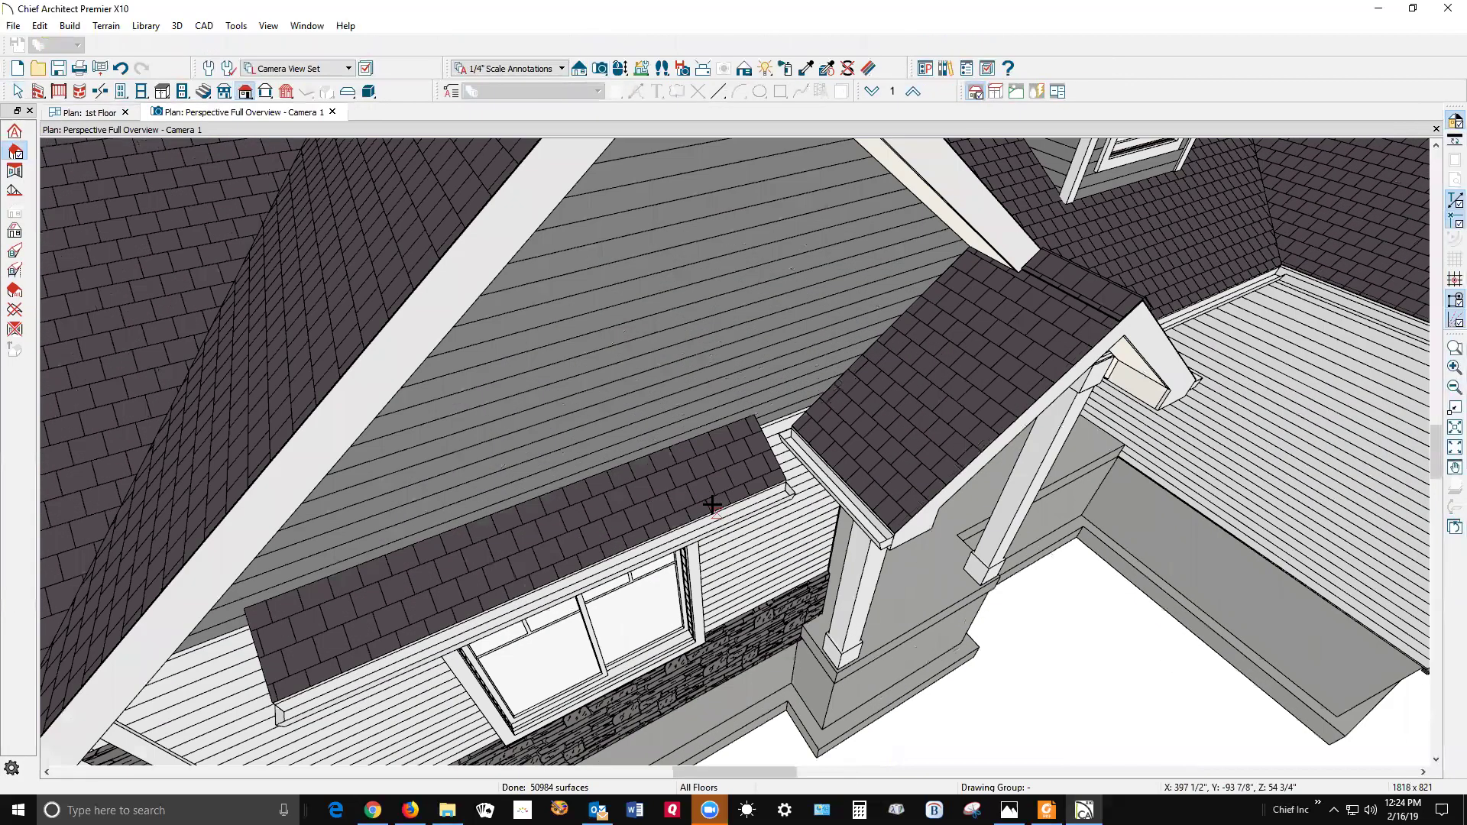
pyautogui.press('space')
pyautogui.click(763, 451)
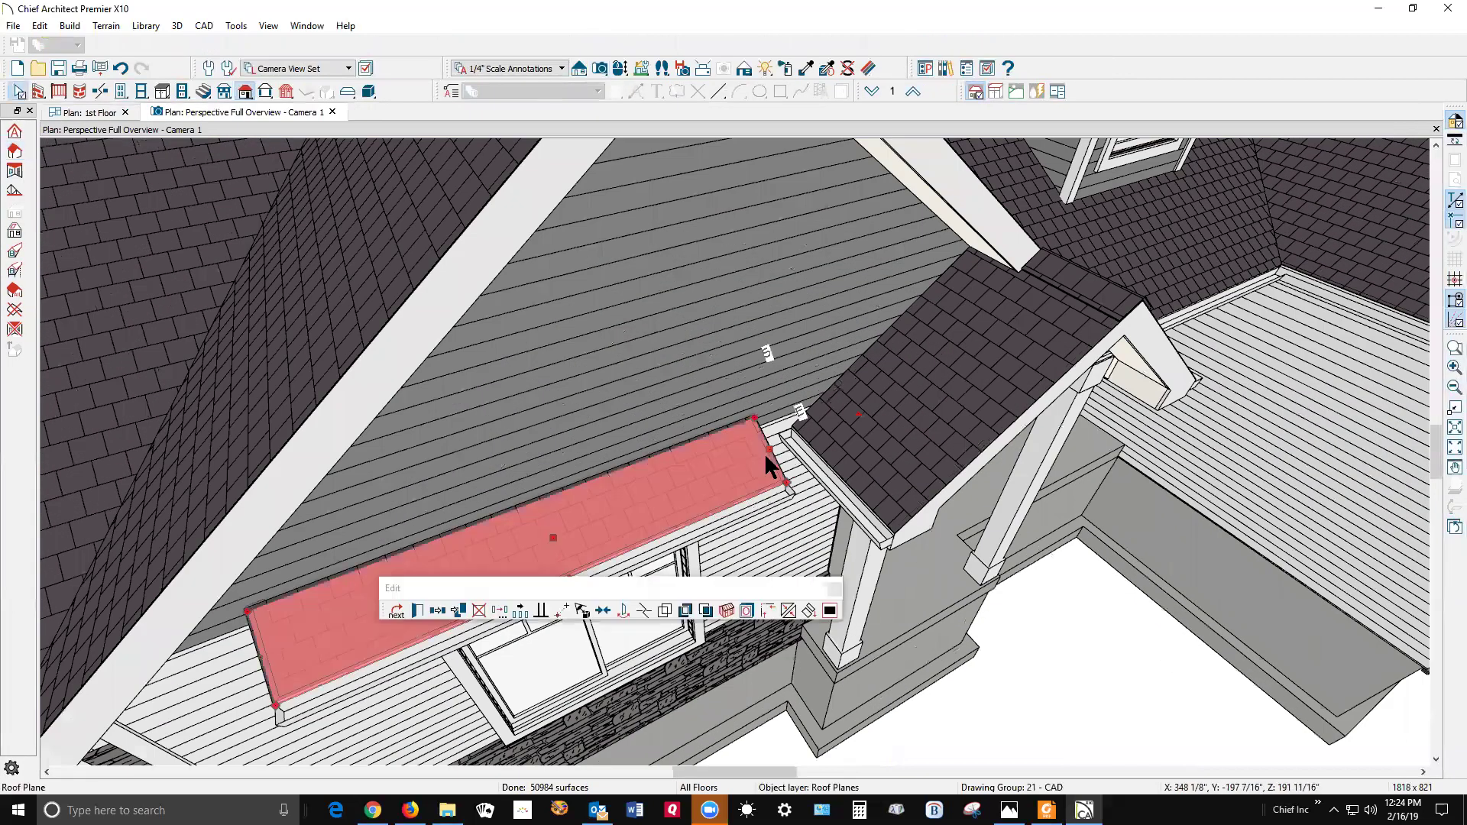
pyautogui.click(854, 481)
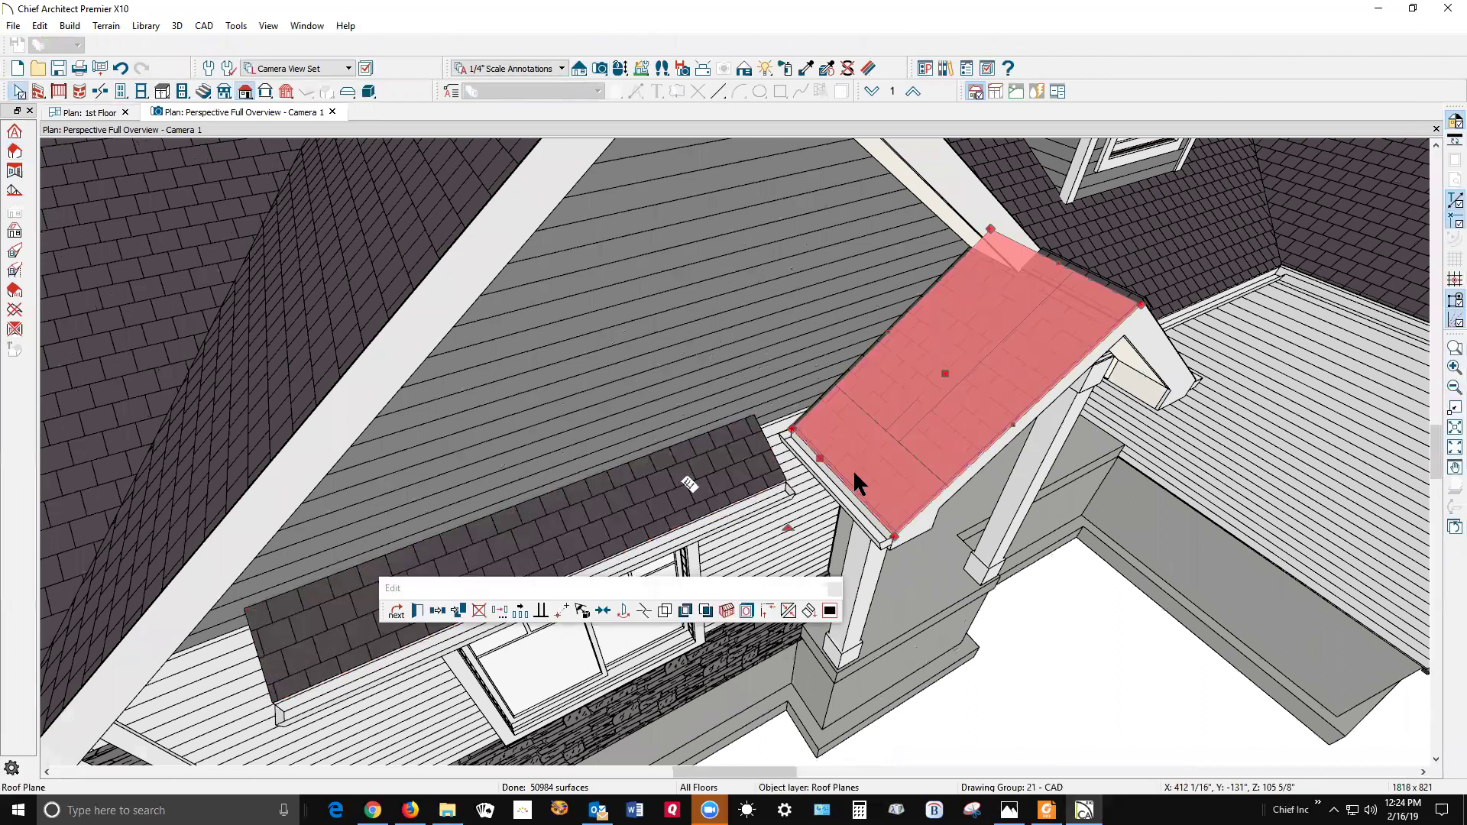
pyautogui.click(644, 610)
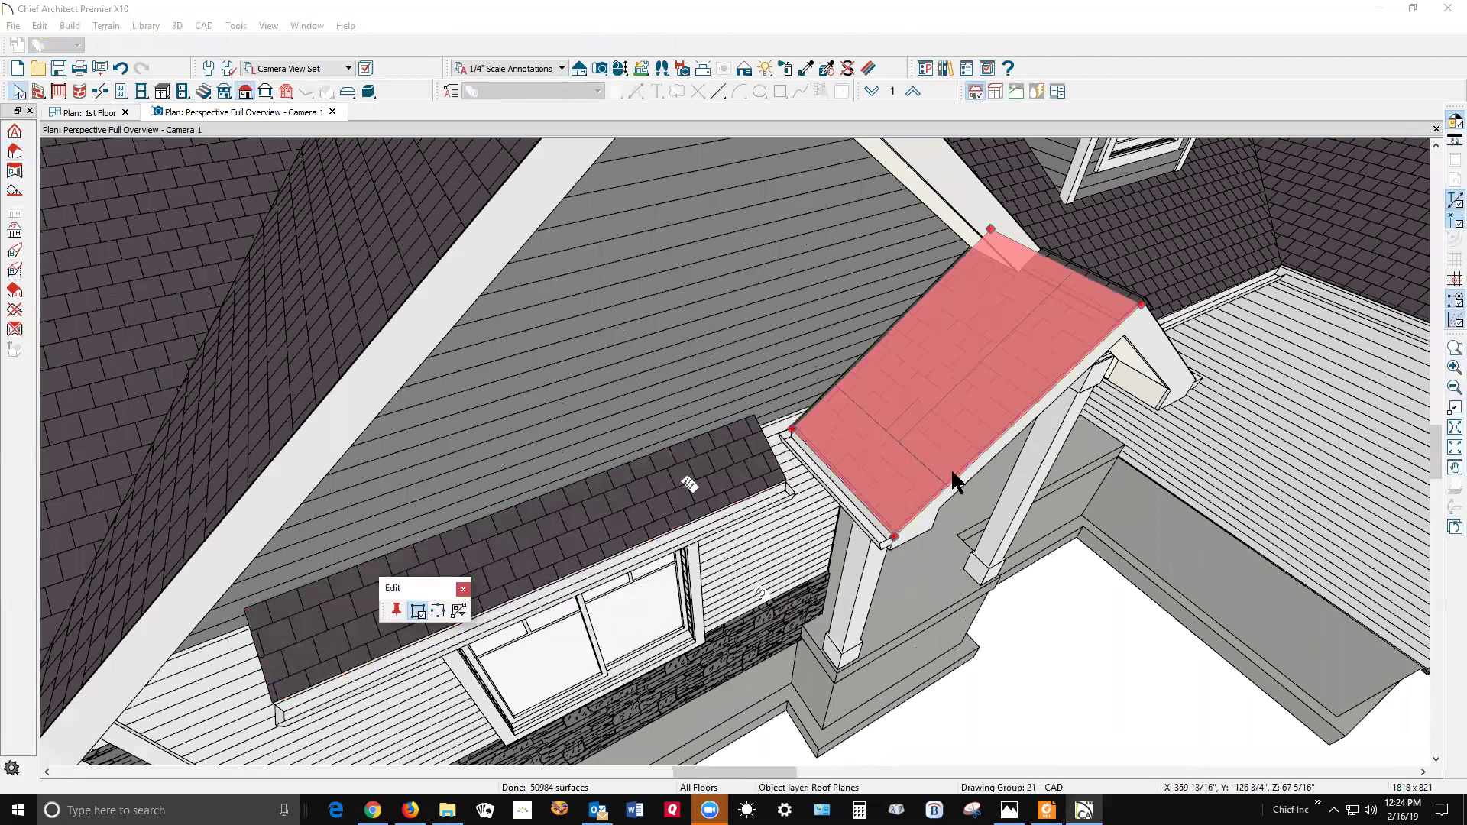
pyautogui.click(831, 480)
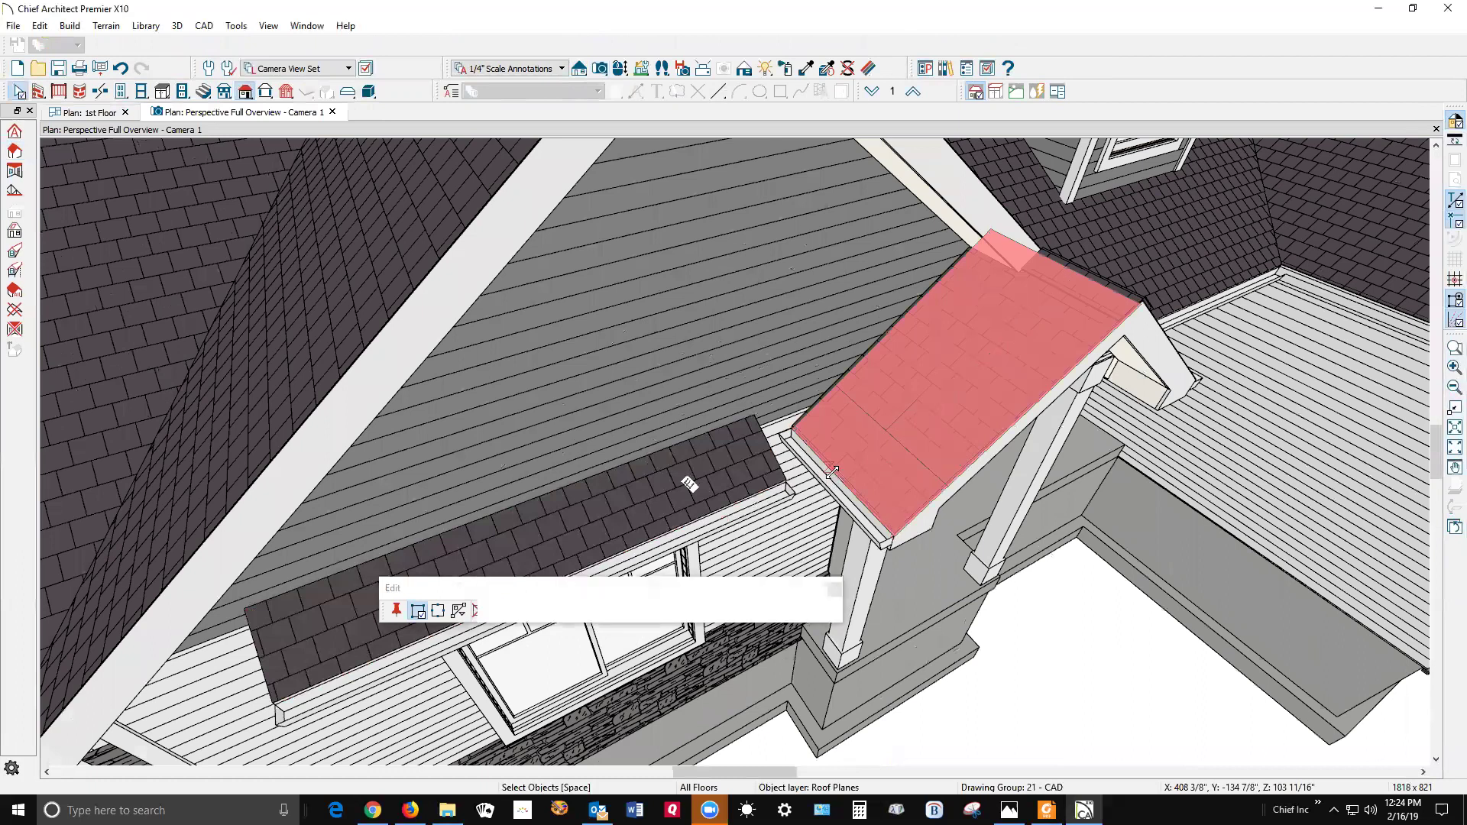
# Step: Join the new roof plane's porch-side end edge to the broken eave segment of the porch roof plane
pyautogui.click(768, 467)
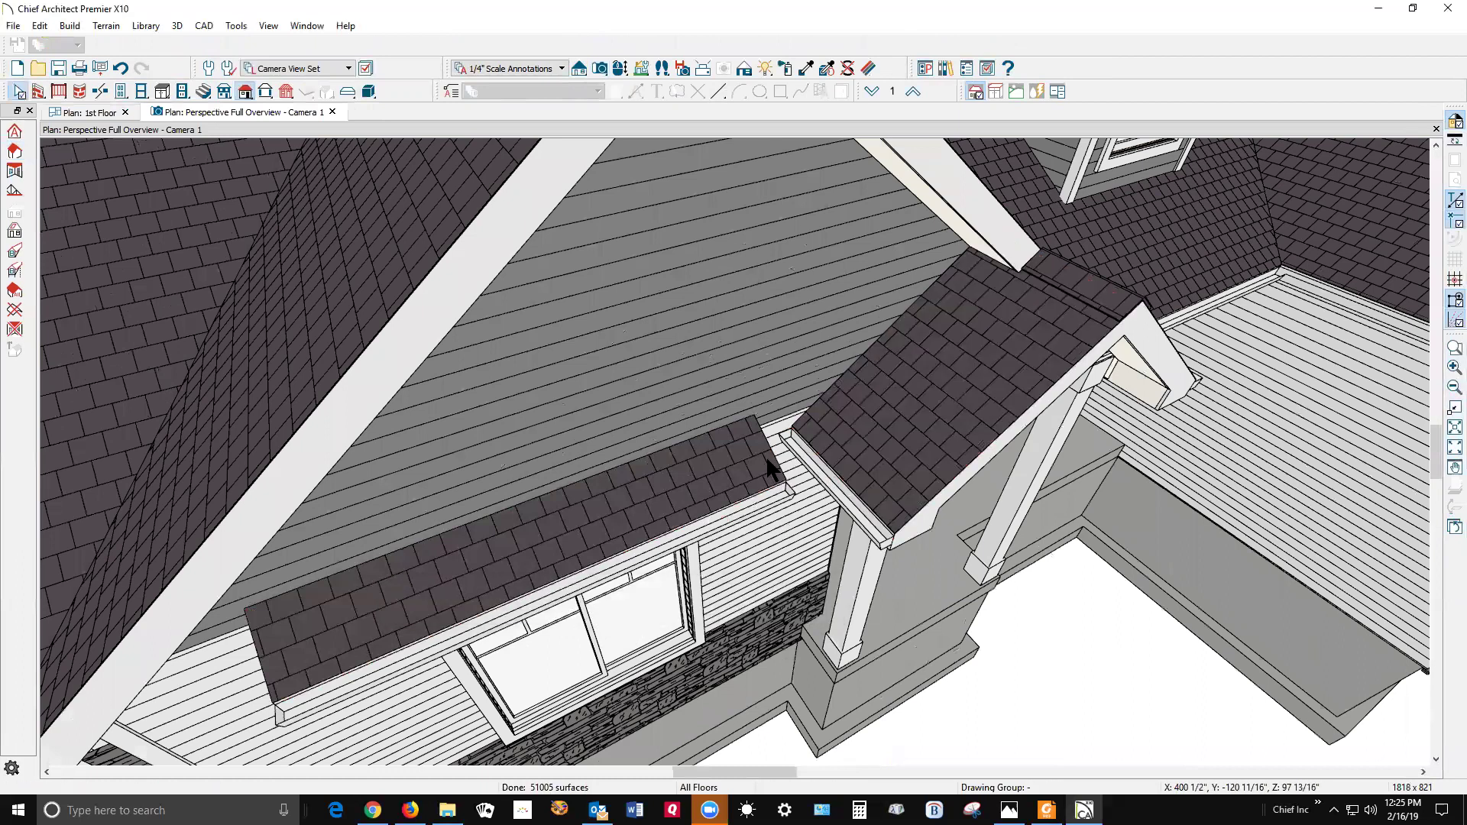
pyautogui.click(704, 611)
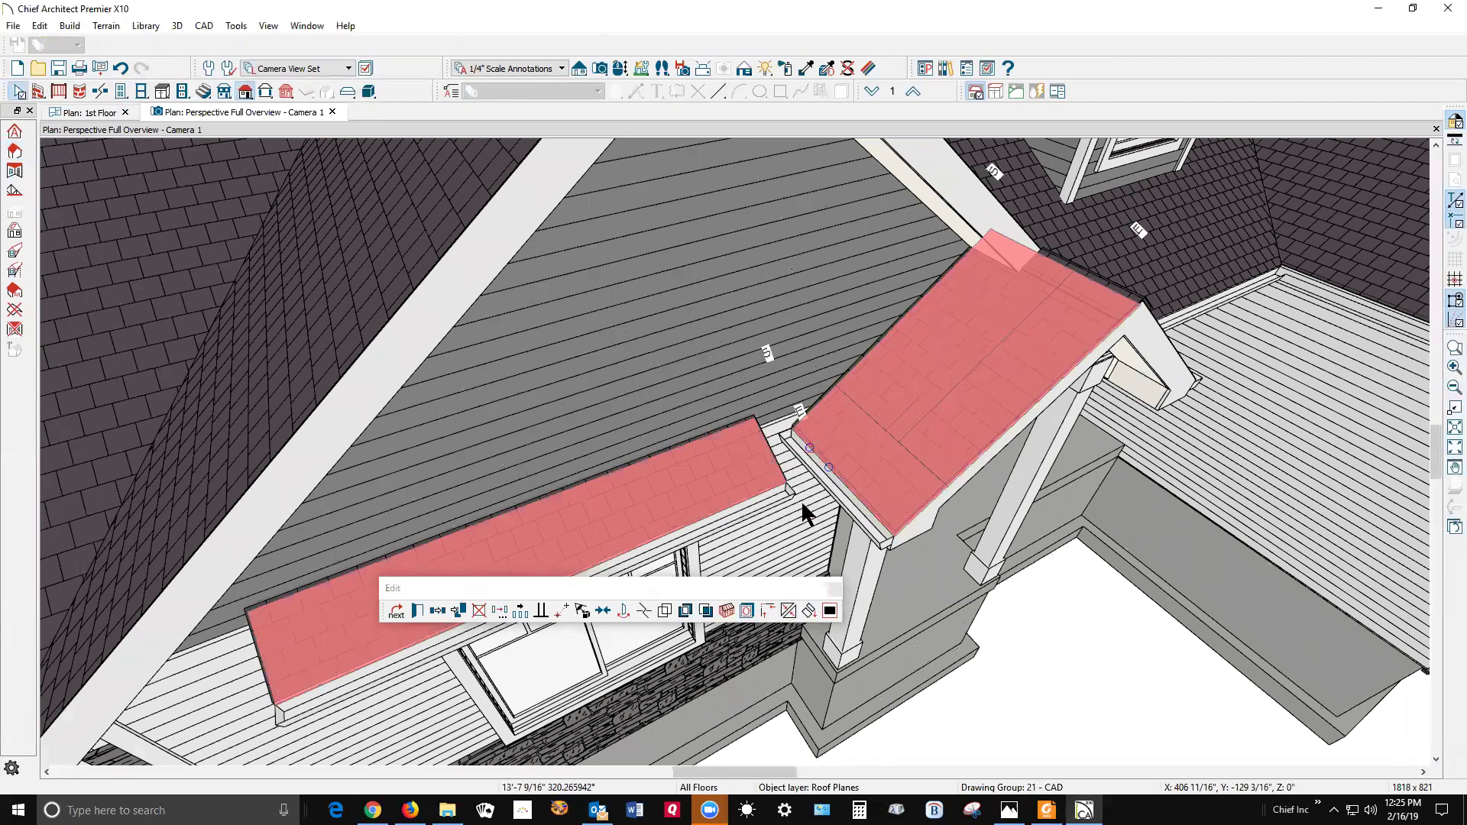
pyautogui.click(784, 567)
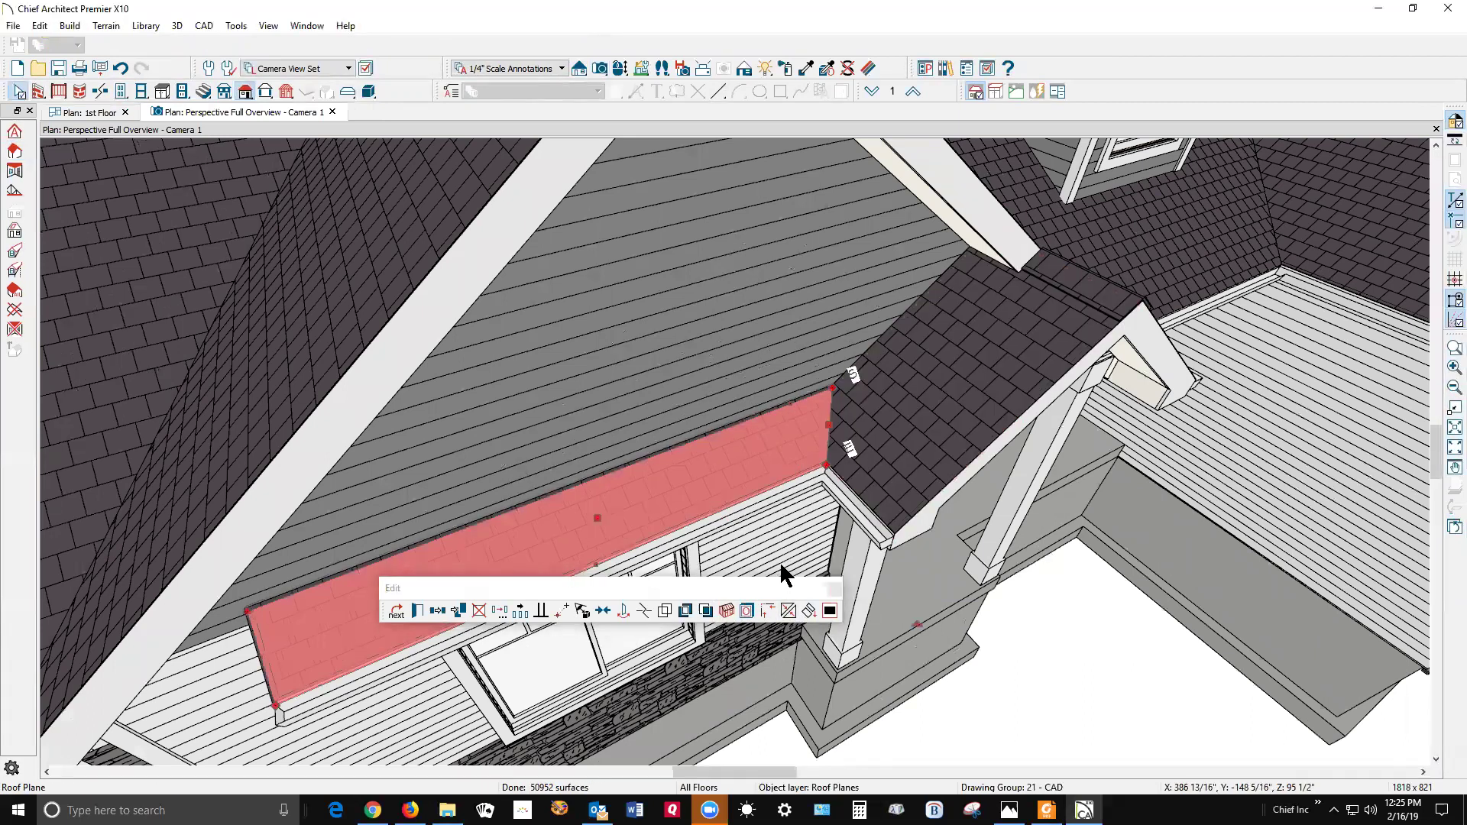
# Step: Try to join the new roof plane's other end edge to the front gable's roof plane at its lower corner
pyautogui.moveTo(843, 365); pyautogui.dragTo(434, 552, button='middle')
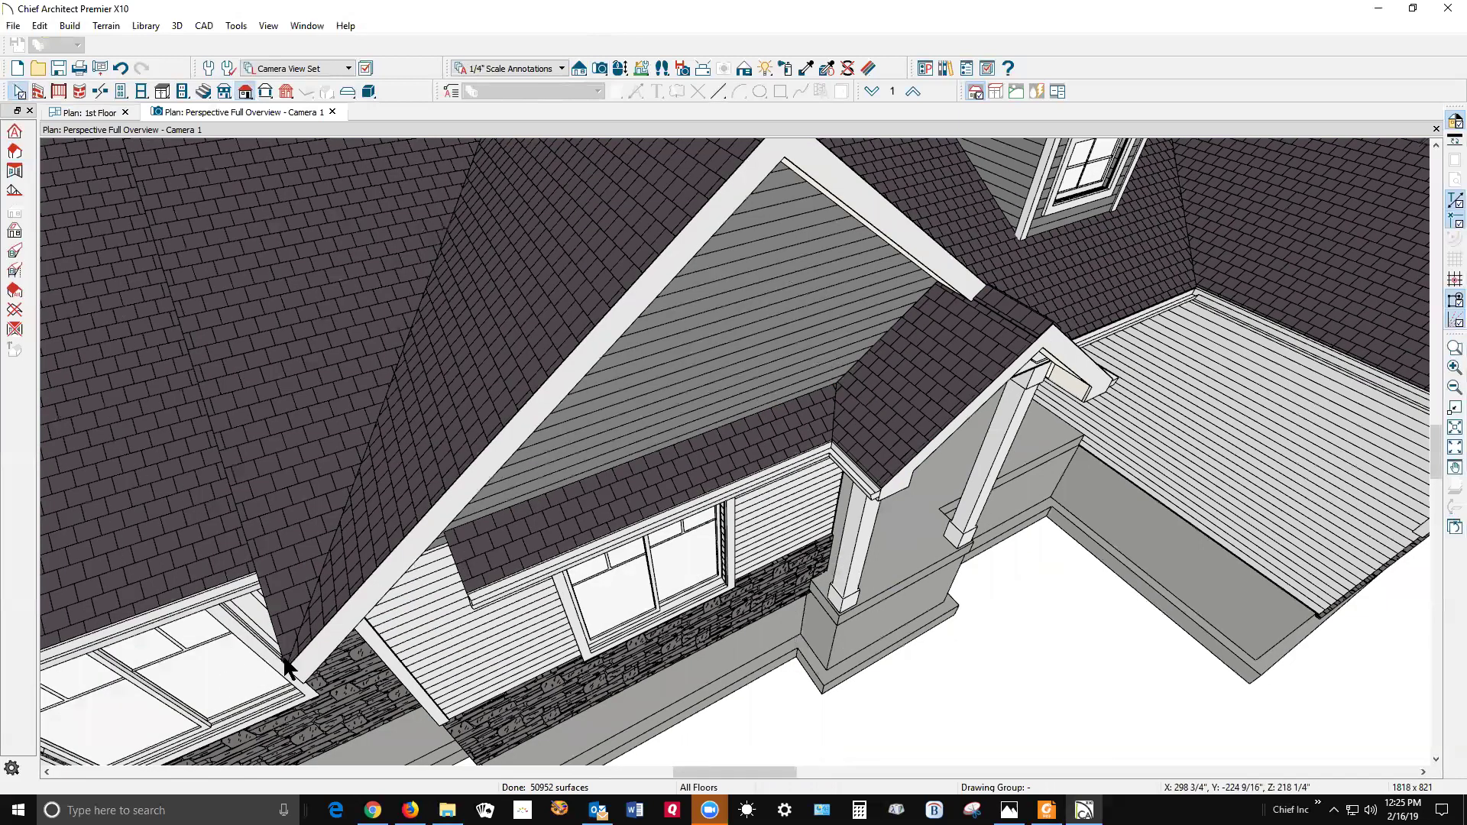
pyautogui.click(460, 588)
pyautogui.click(492, 547)
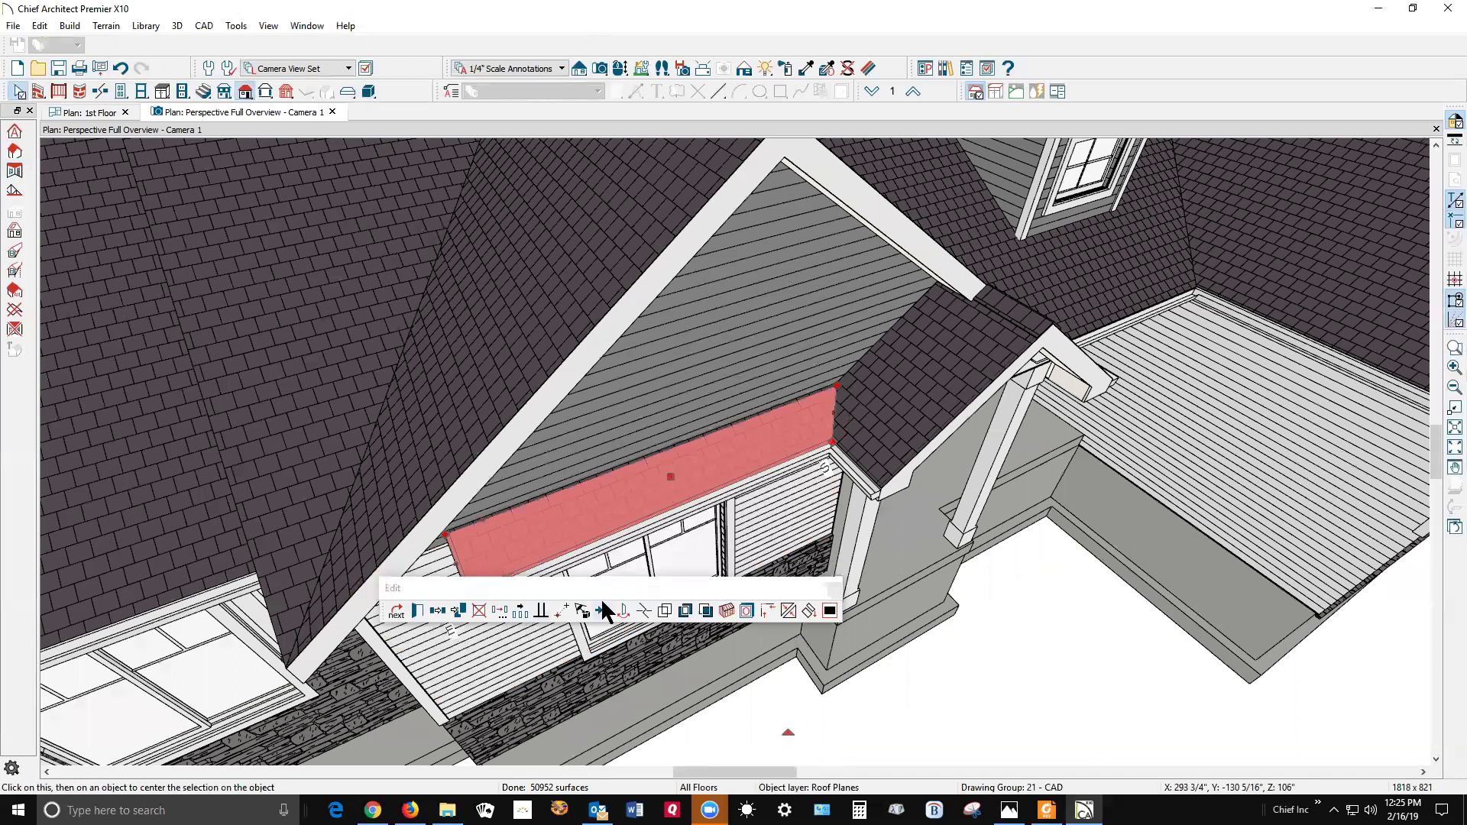
pyautogui.click(784, 606)
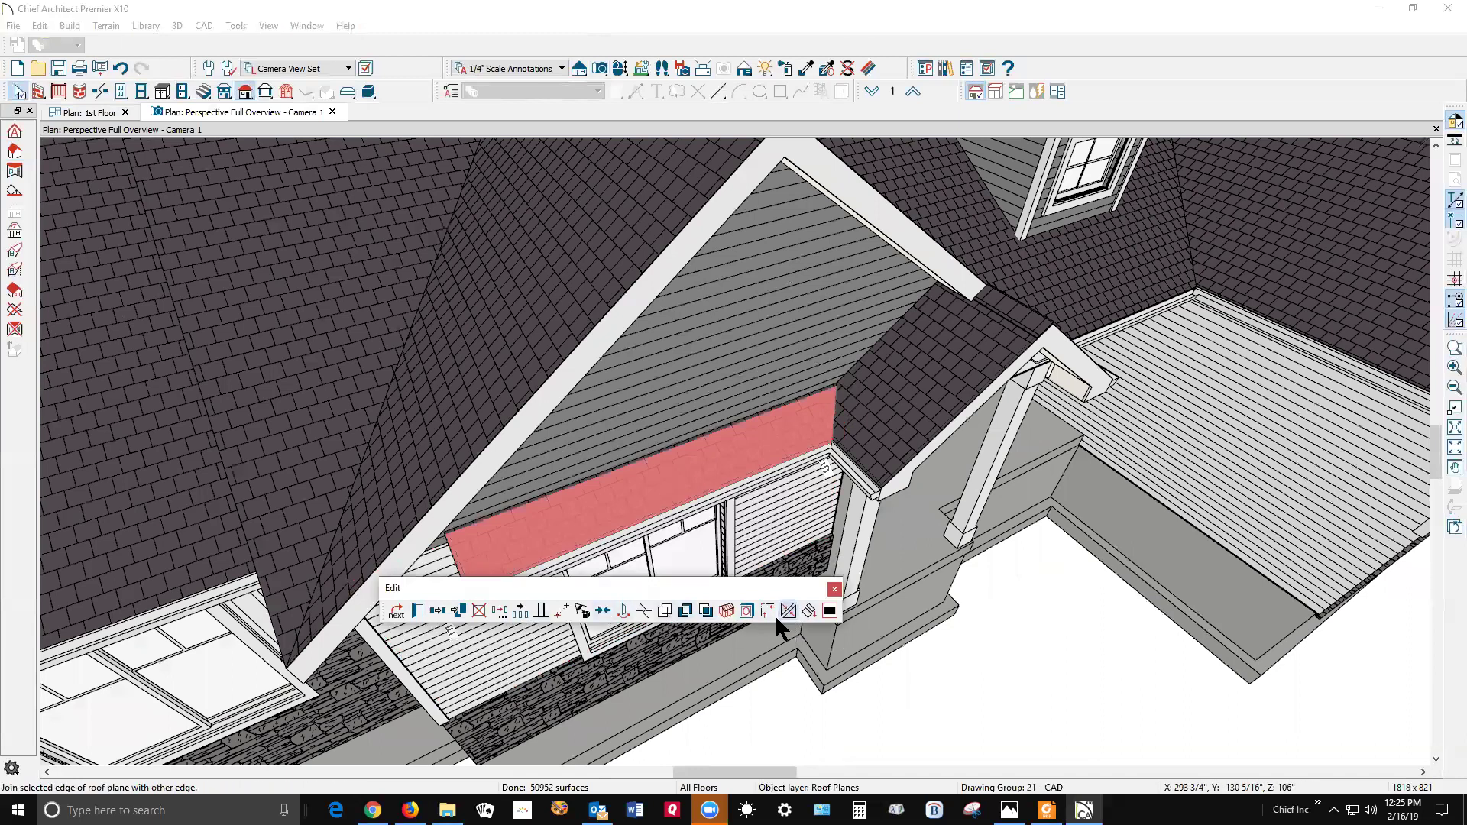
pyautogui.click(342, 606)
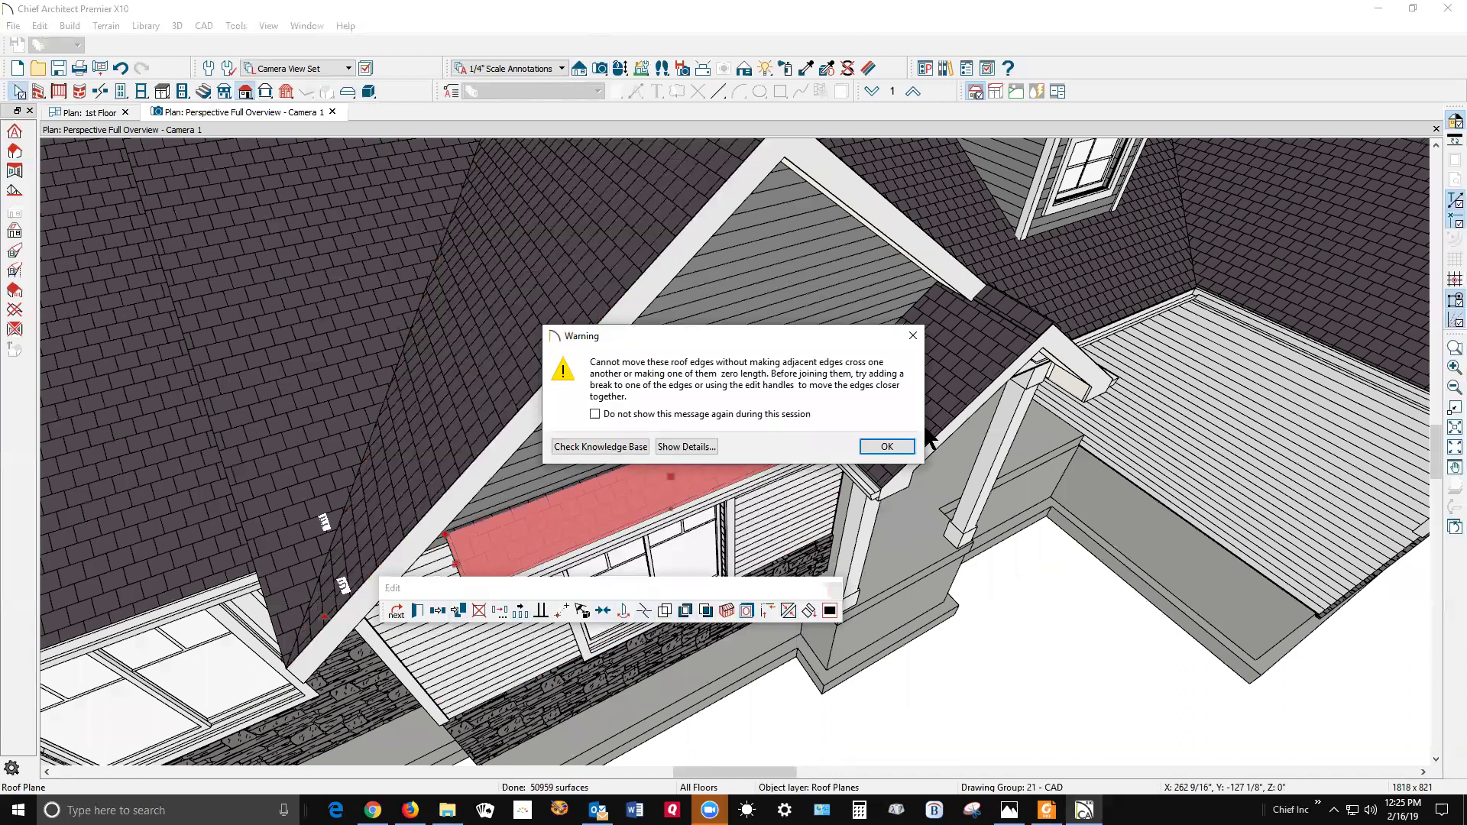
pyautogui.click(879, 447)
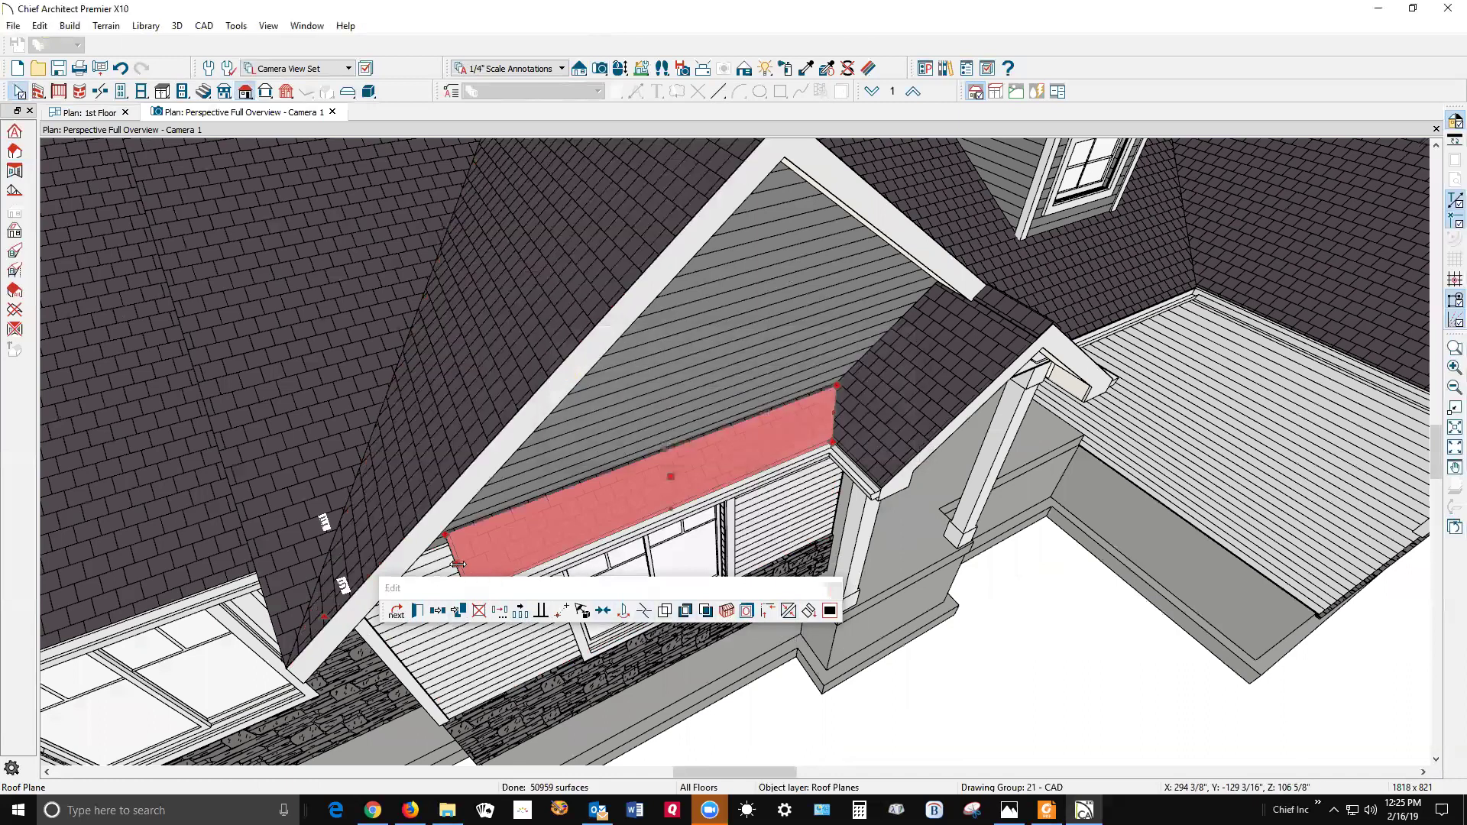
pyautogui.click(789, 611)
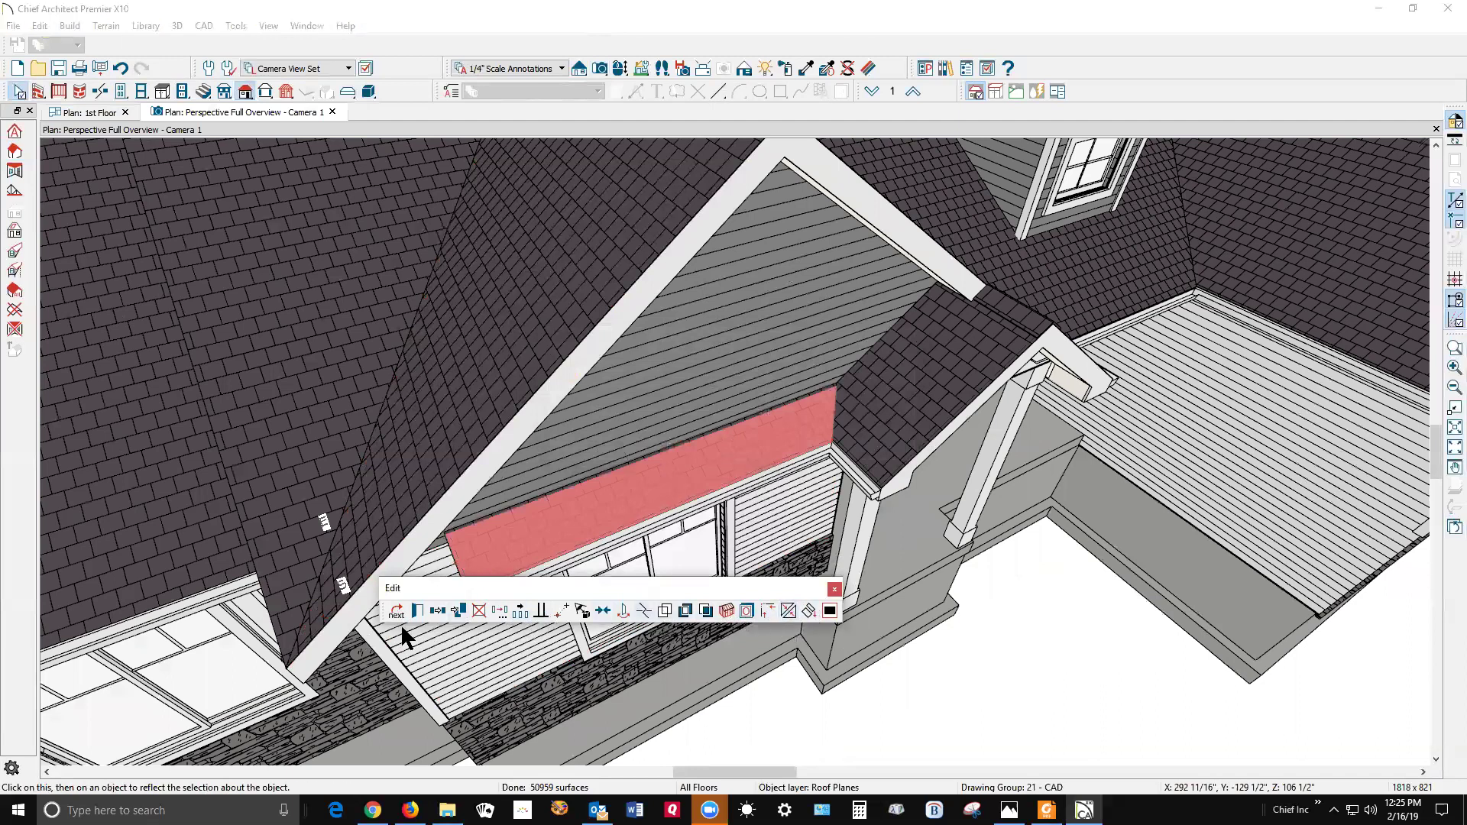
pyautogui.click(292, 608)
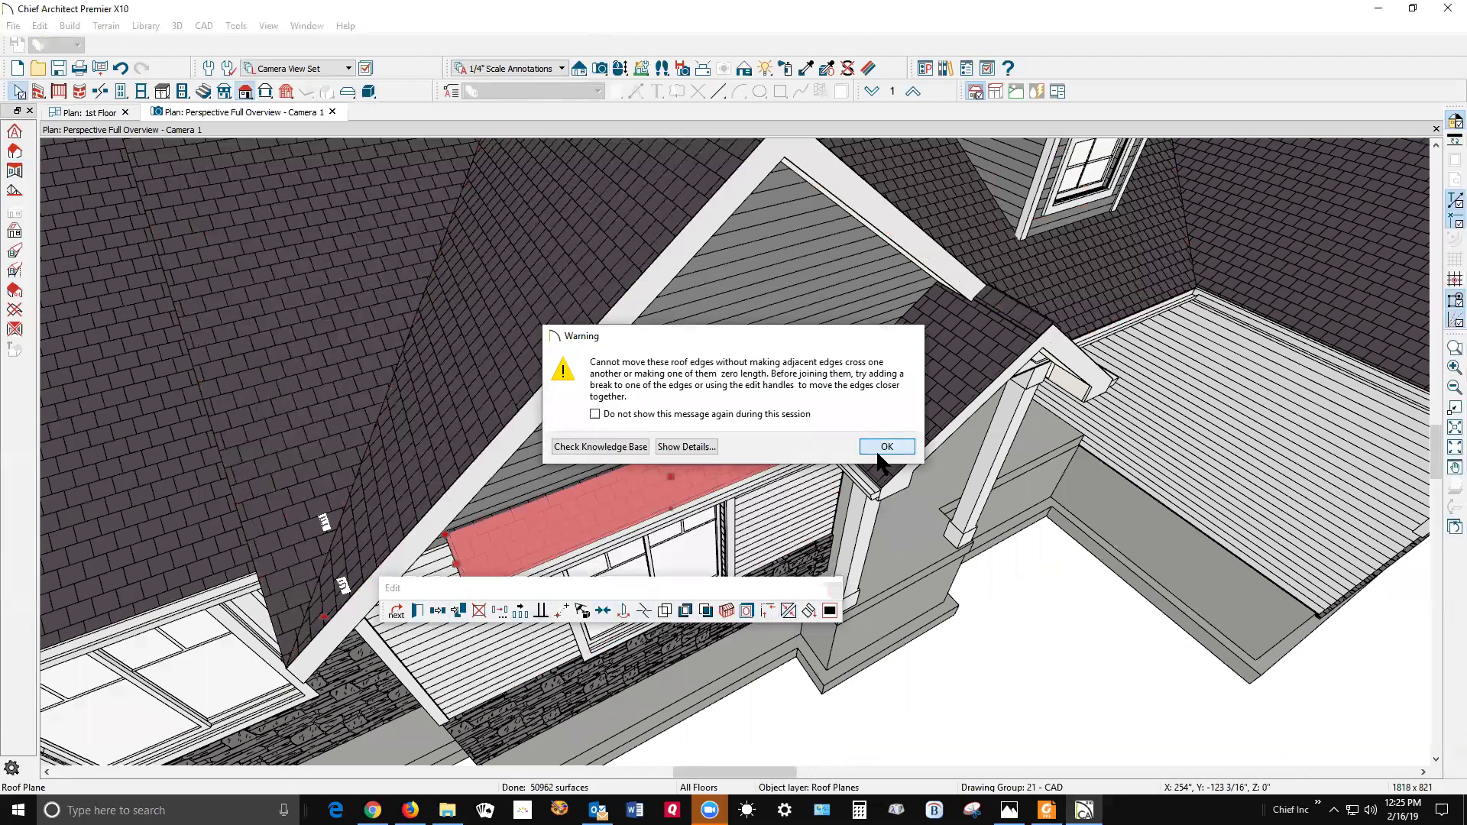
pyautogui.click(902, 447)
# Step: Stretch the new roof plane's free end to the gable's eave corner and pull its upper corner back beneath the gable roof
pyautogui.click(465, 576)
pyautogui.moveTo(459, 565); pyautogui.dragTo(288, 677)
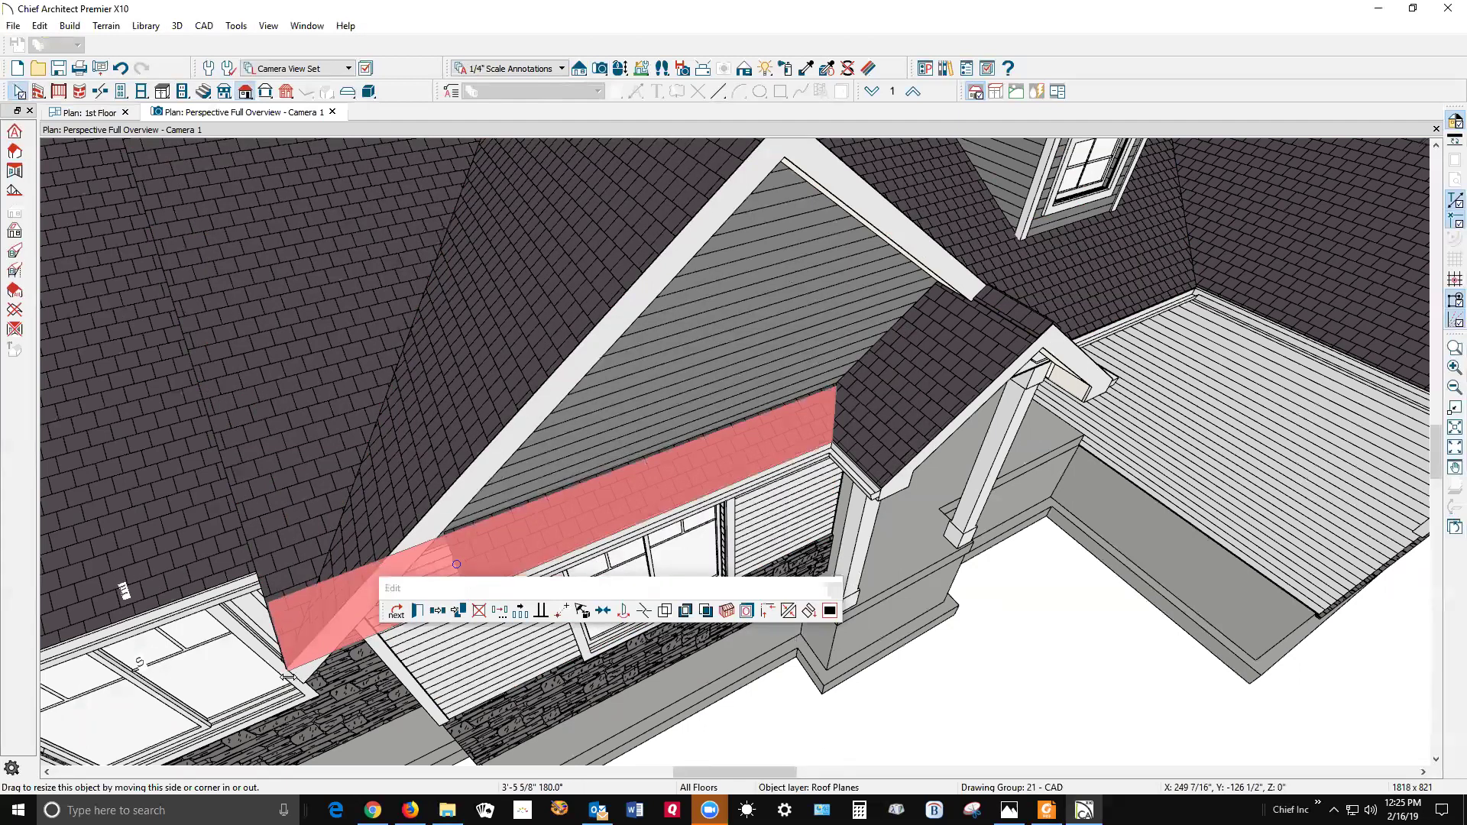
pyautogui.moveTo(229, 634); pyautogui.dragTo(228, 631)
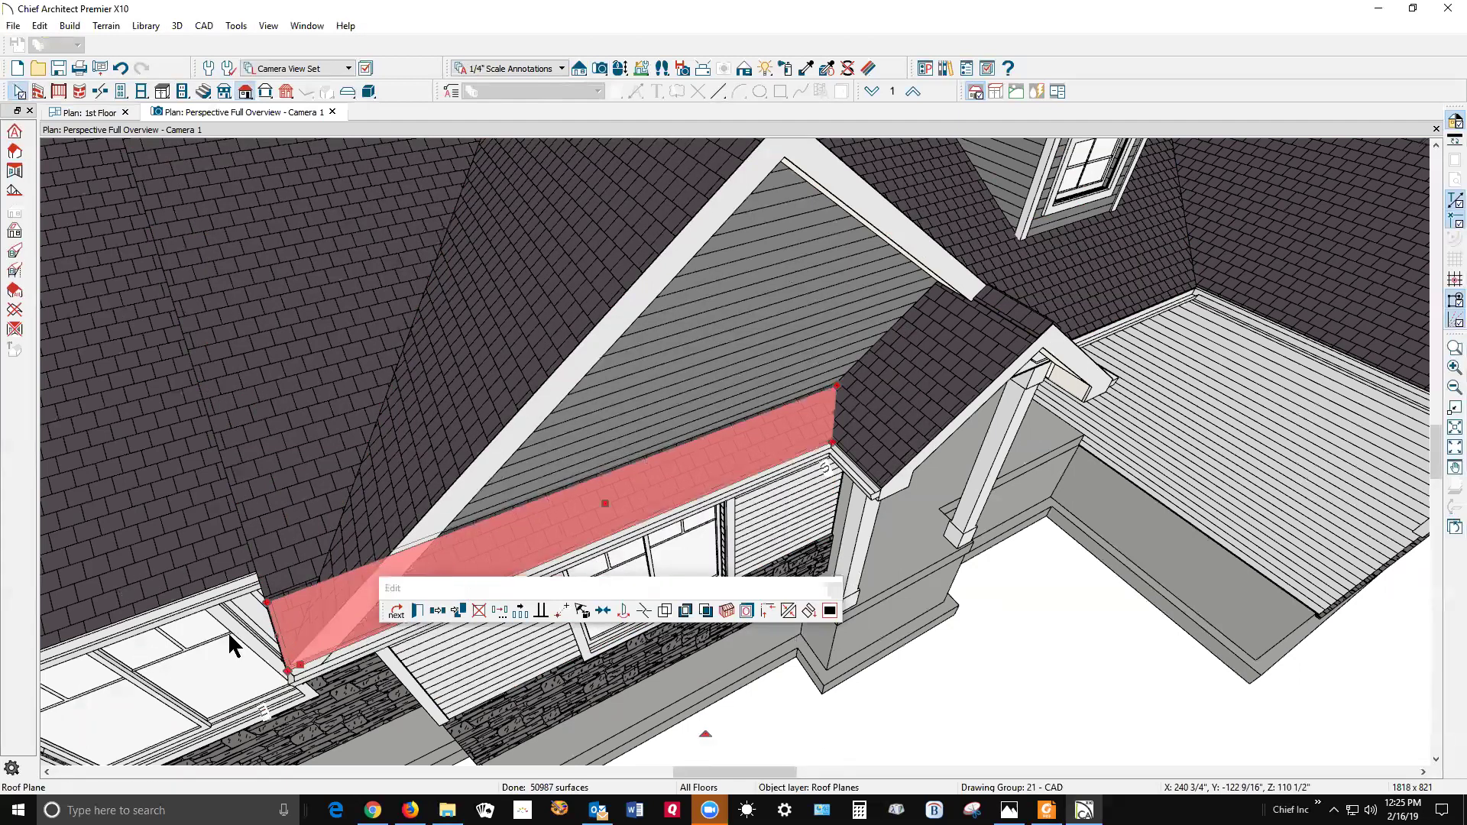
pyautogui.scroll(2, 273, 651)
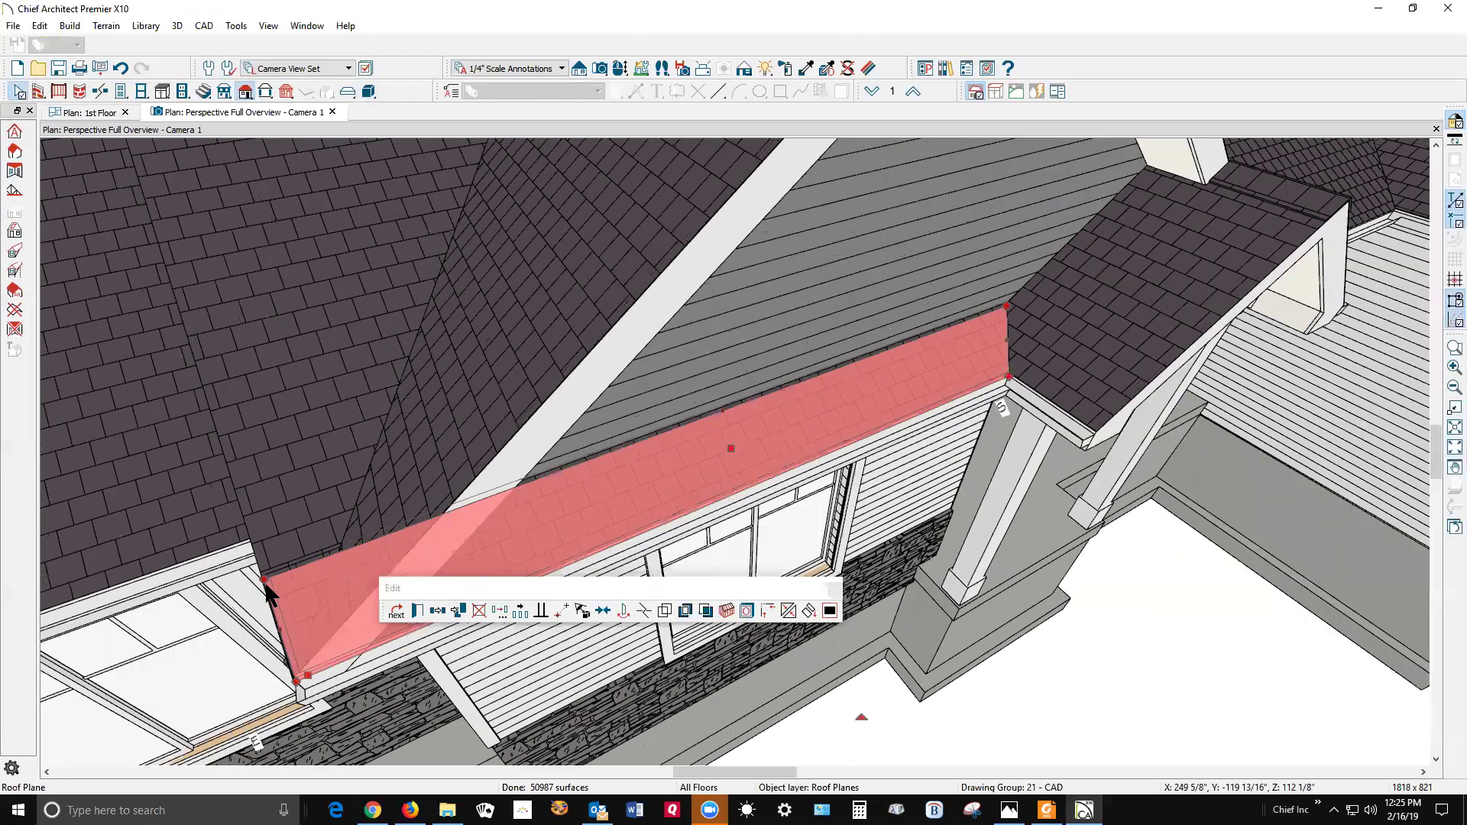
pyautogui.moveTo(264, 580); pyautogui.dragTo(347, 544)
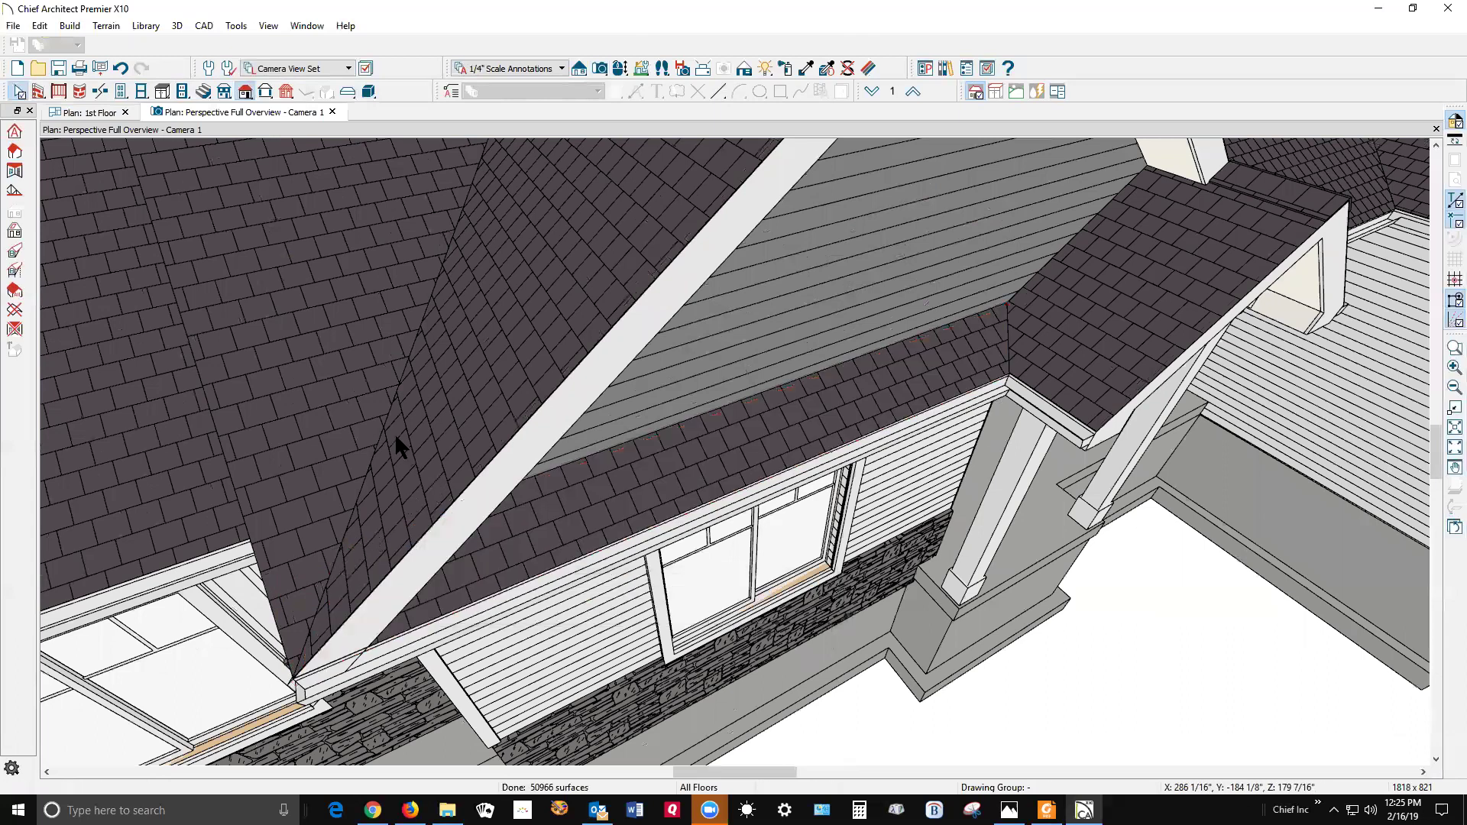
# Step: Examine from a lower angle how the new roof plane's eave meets the gable overhang at the wall corner
pyautogui.scroll(-3, 394, 432)
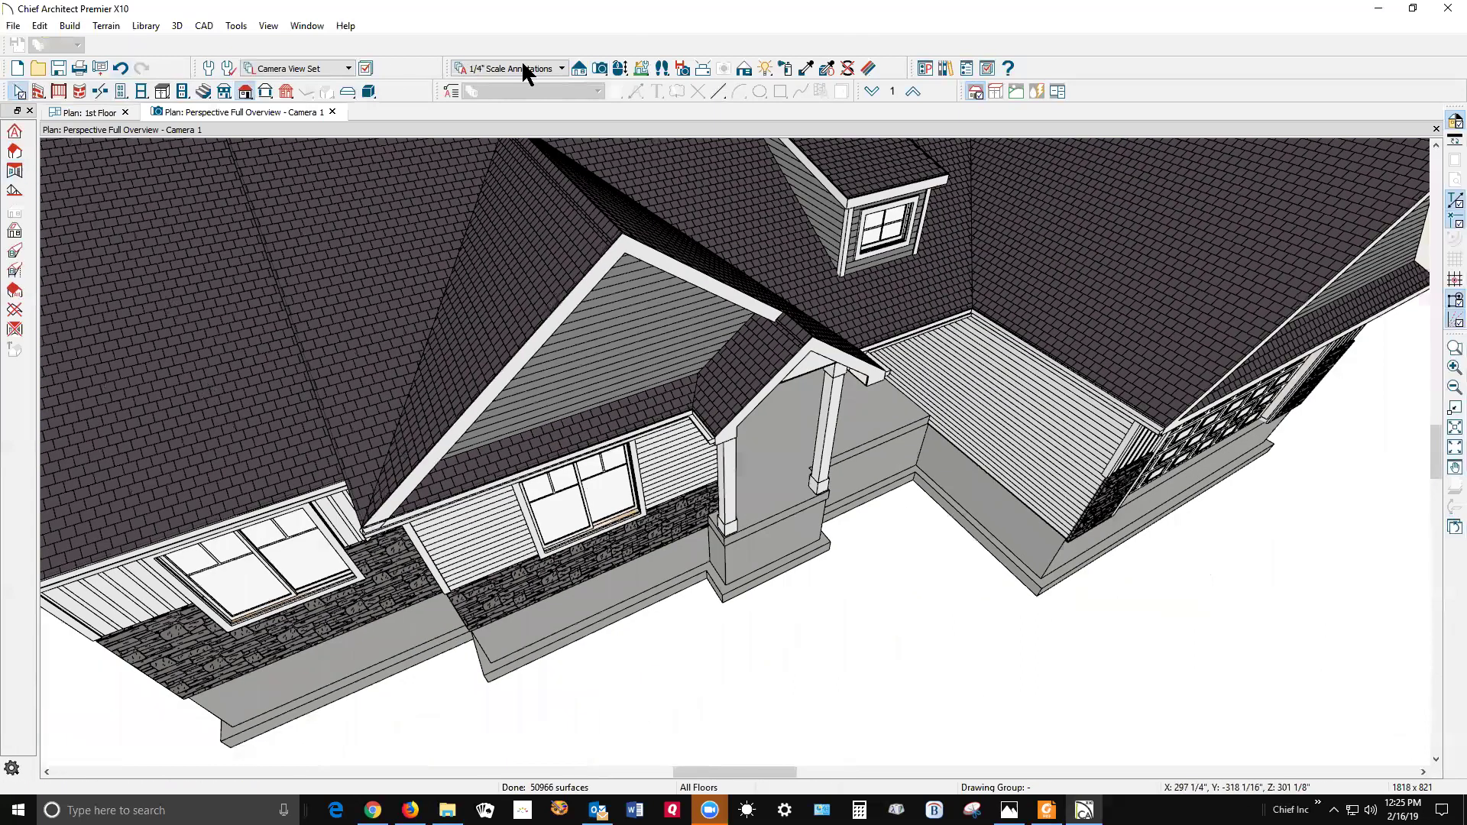
pyautogui.click(619, 70)
pyautogui.moveTo(558, 428); pyautogui.dragTo(509, 375)
pyautogui.scroll(5, 433, 309)
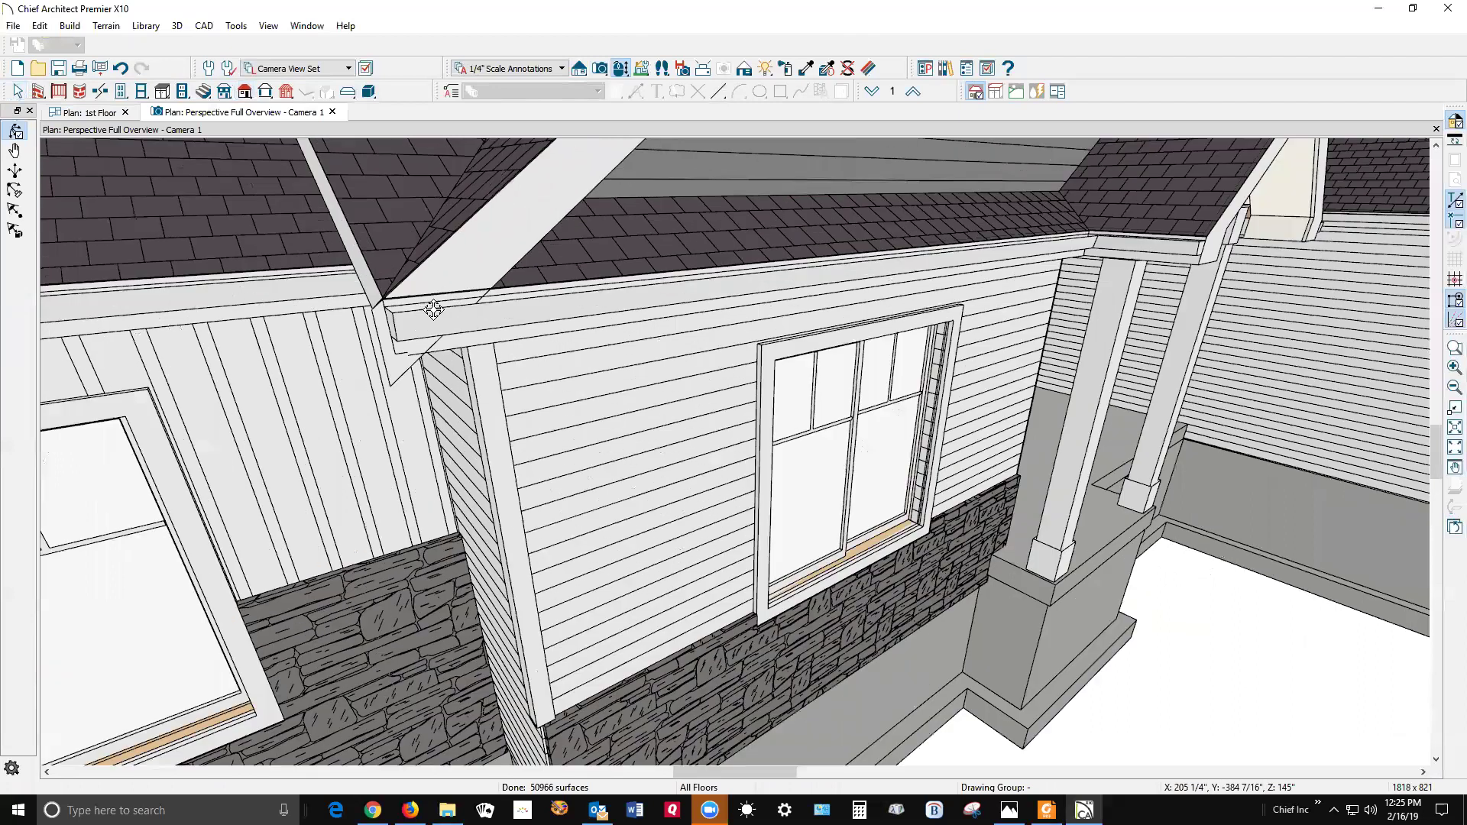
pyautogui.moveTo(398, 435); pyautogui.dragTo(395, 418)
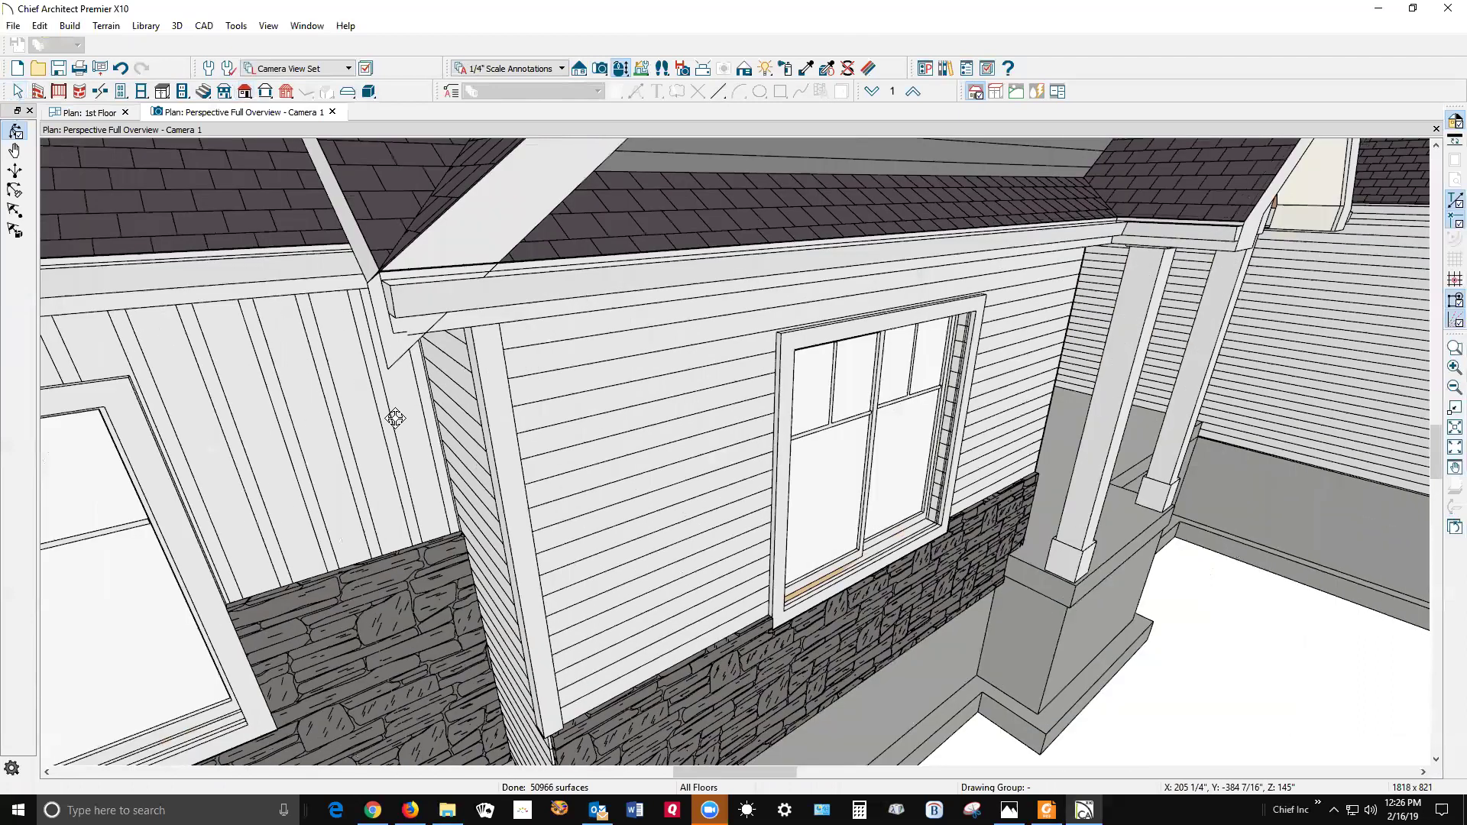
# Step: Check the height and pitch settings of the main roof plane and of the front gable's adjoining roof plane
pyautogui.scroll(-3, 395, 418)
pyautogui.press('space')
pyautogui.click(379, 287)
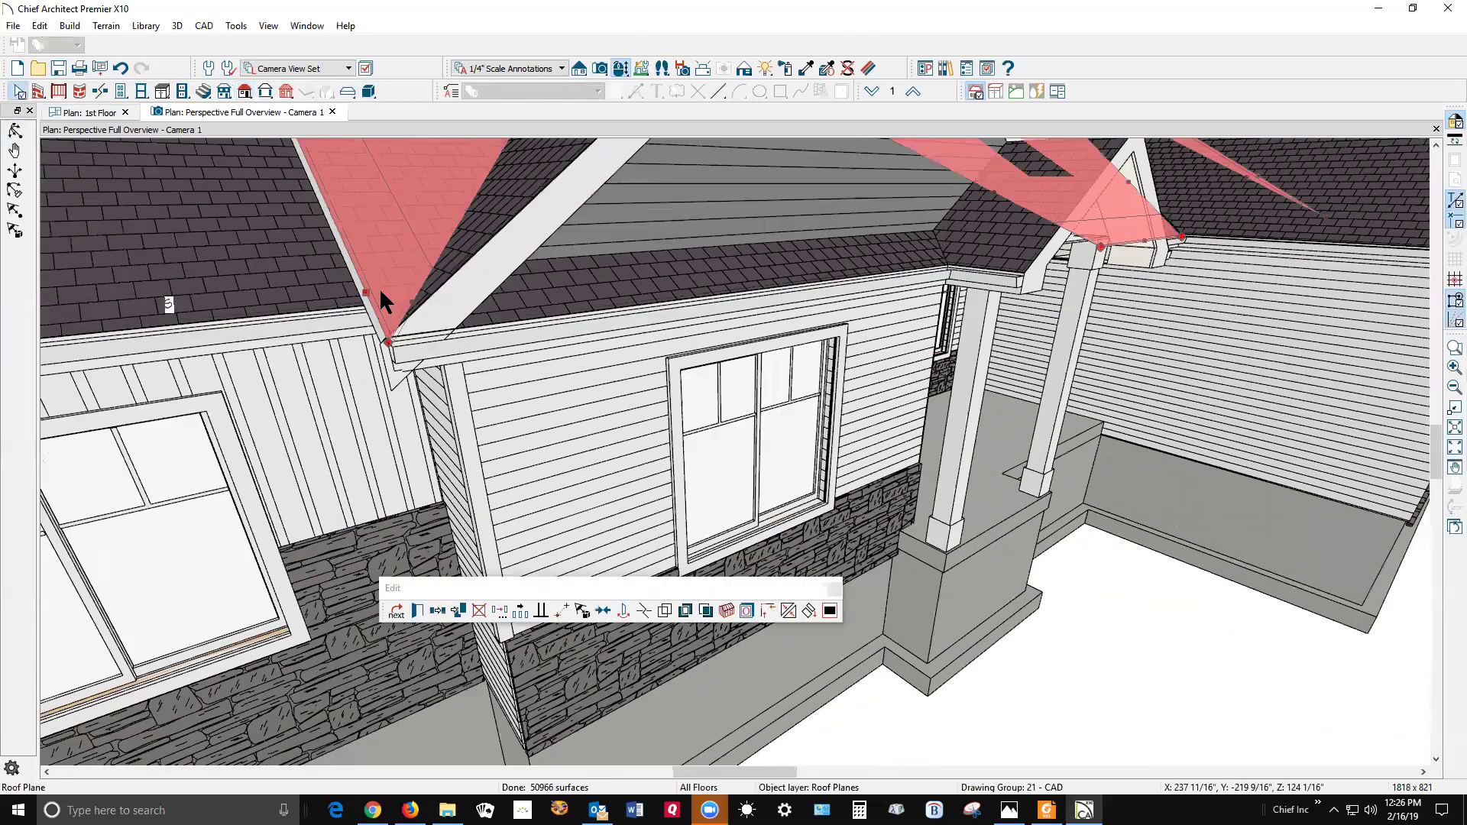
pyautogui.doubleClick(379, 287)
pyautogui.click(871, 639)
pyautogui.click(513, 201)
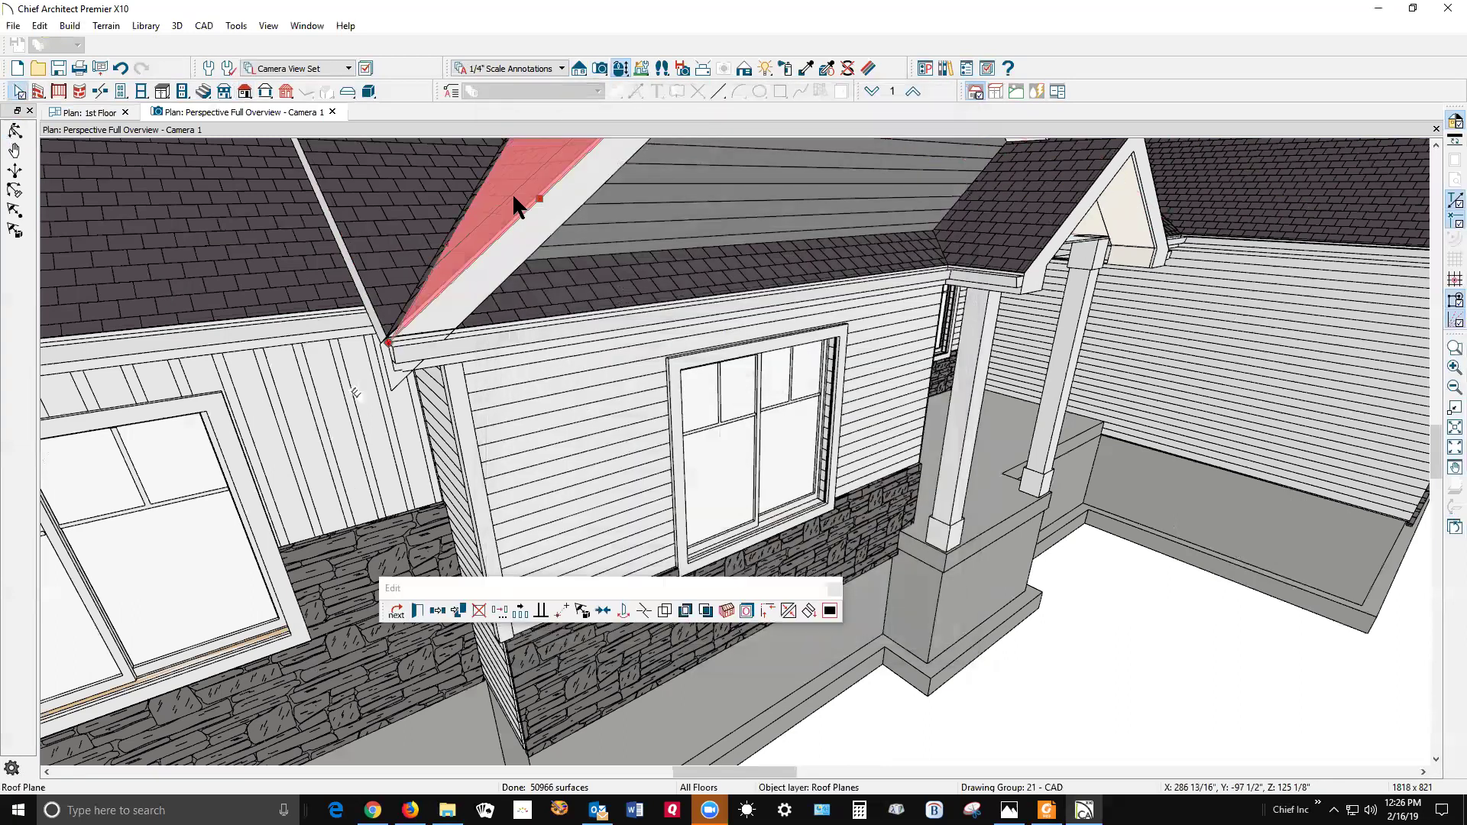
pyautogui.doubleClick(514, 200)
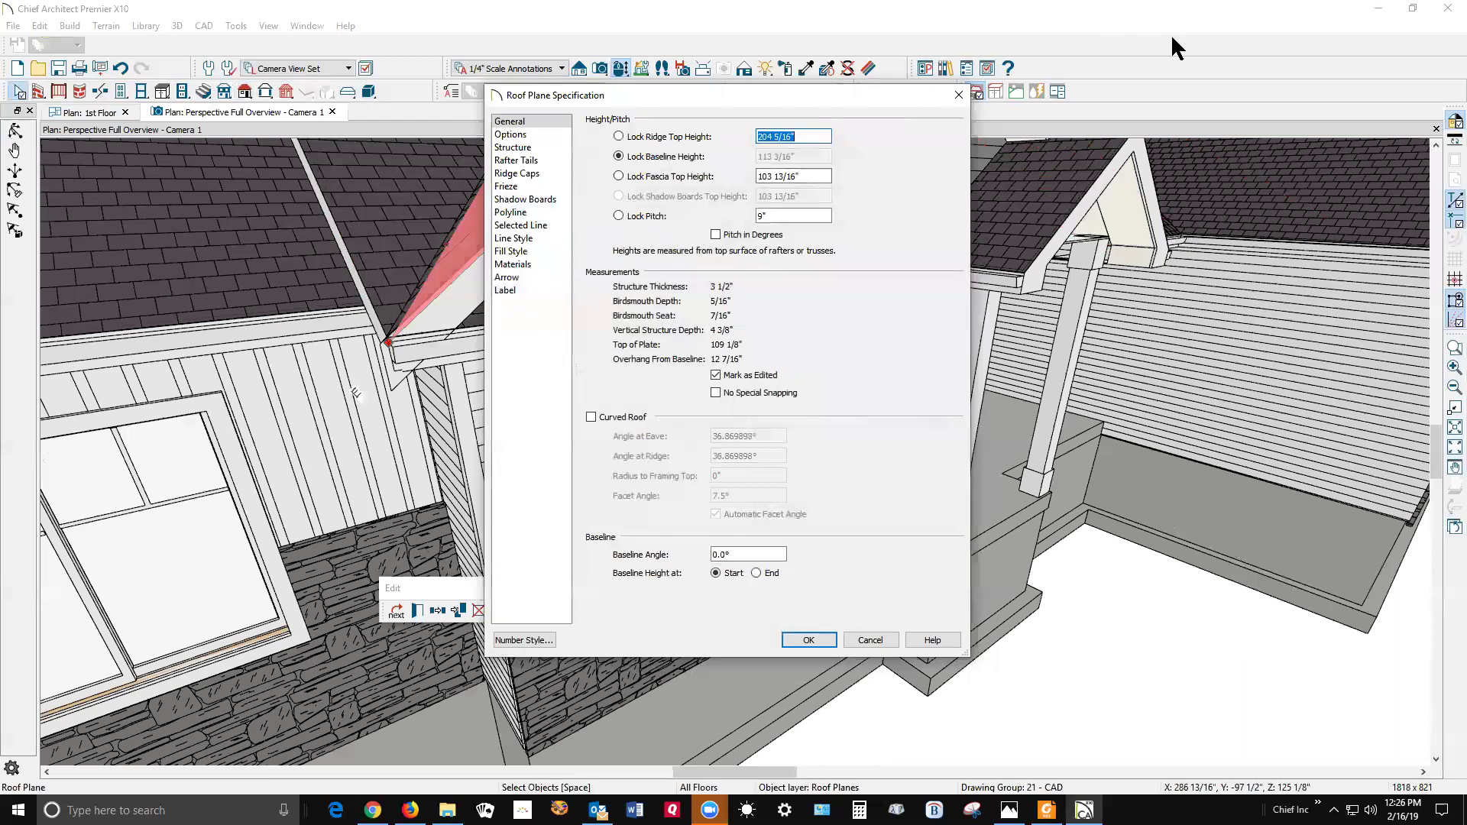
pyautogui.click(867, 639)
# Step: Compare the heights and pitch of the new roof plane along the front wall with those of the gable's roof plane
pyautogui.click(573, 296)
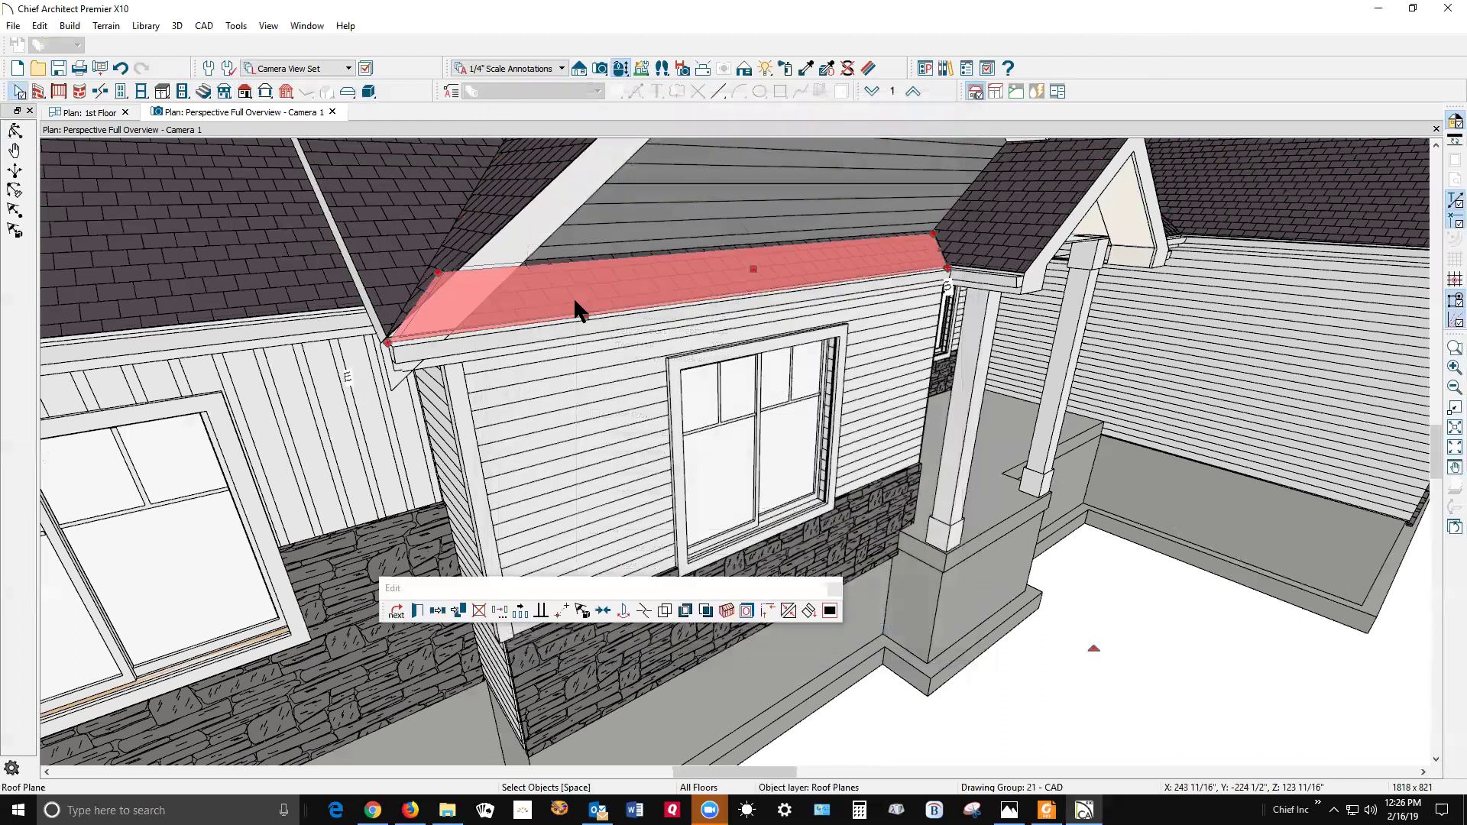
pyautogui.doubleClick(575, 301)
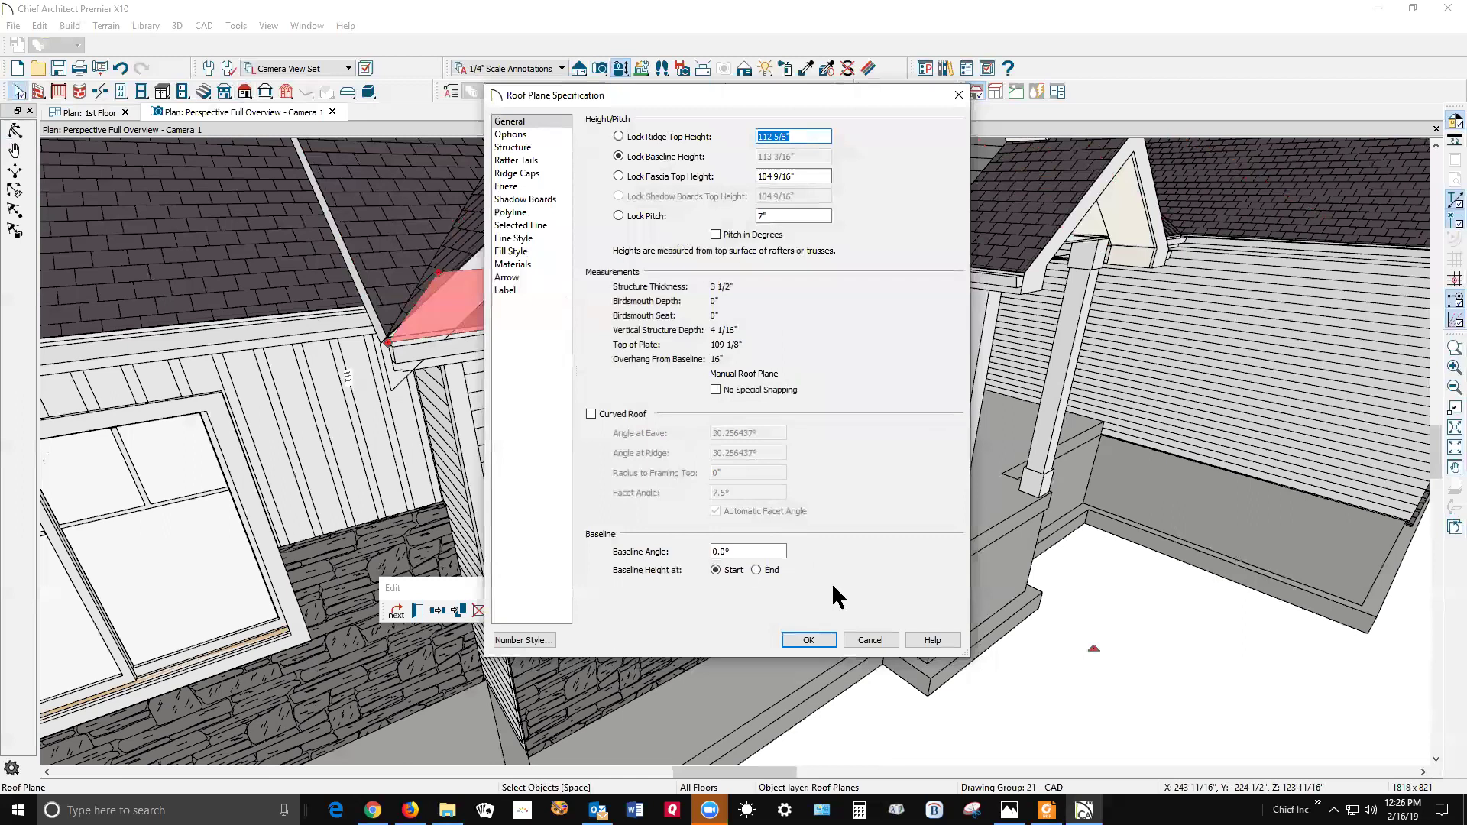
pyautogui.click(871, 642)
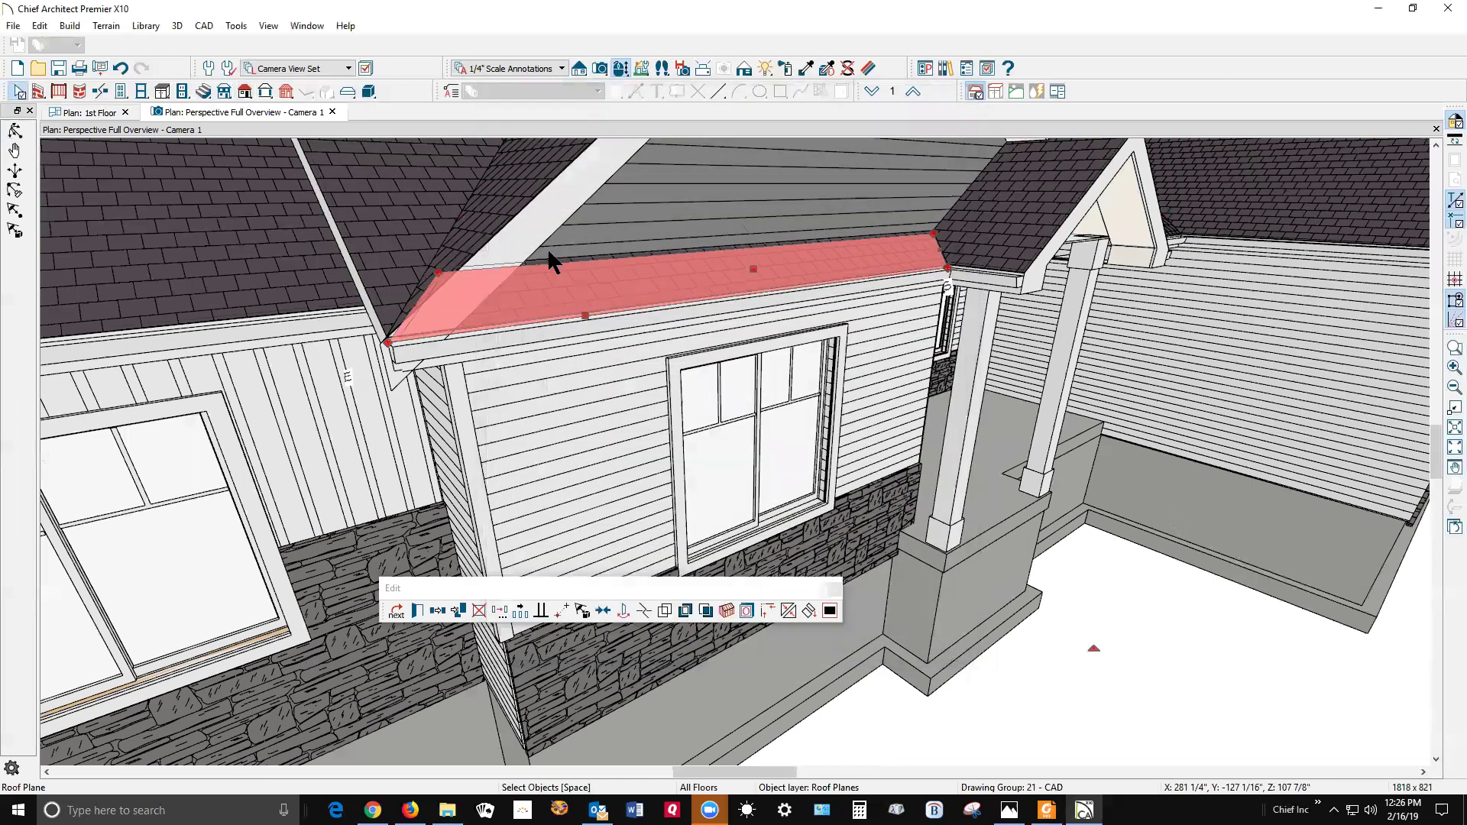
pyautogui.click(519, 204)
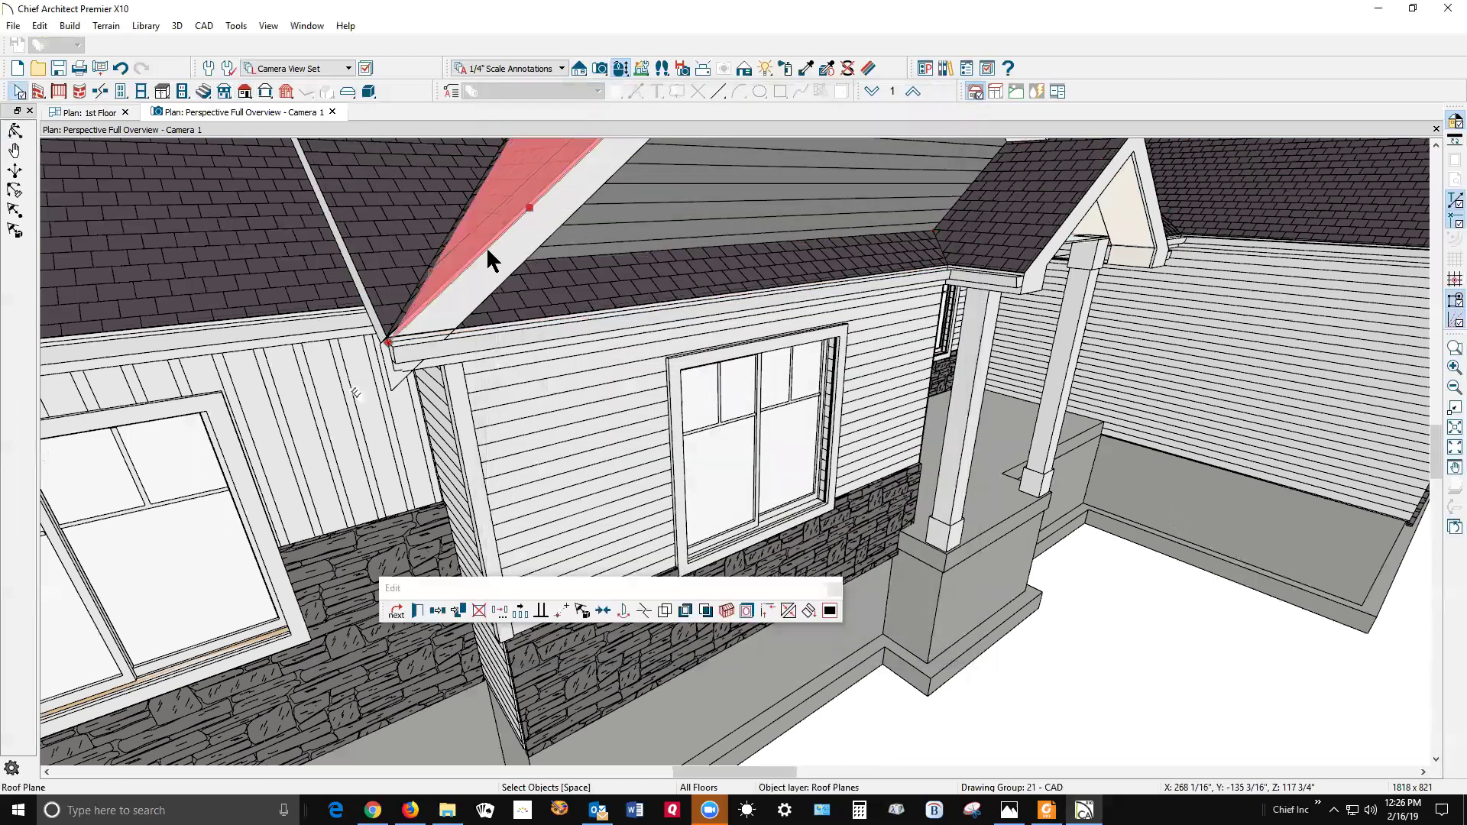
pyautogui.press('Escape')
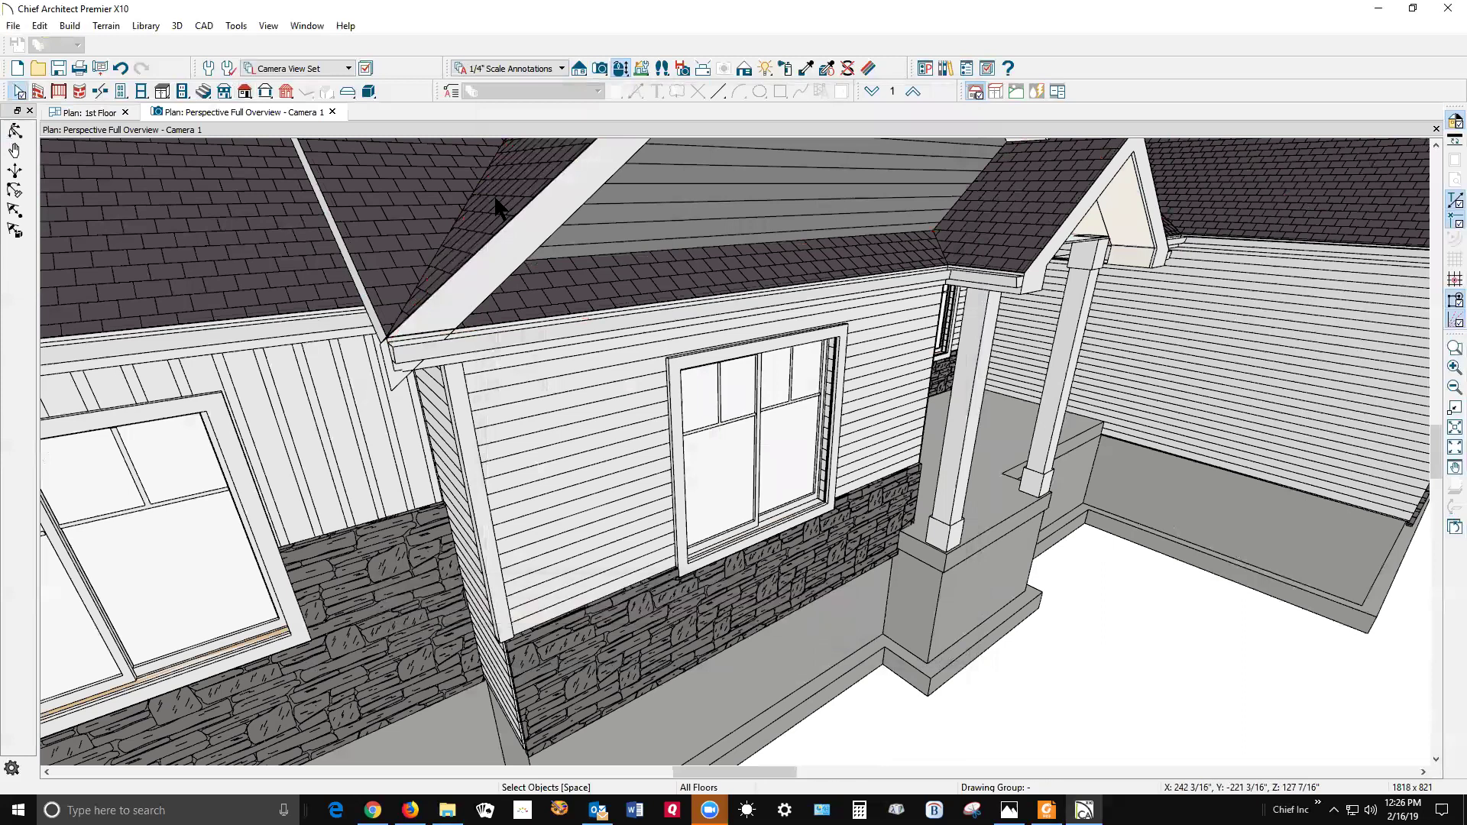
pyautogui.doubleClick(495, 203)
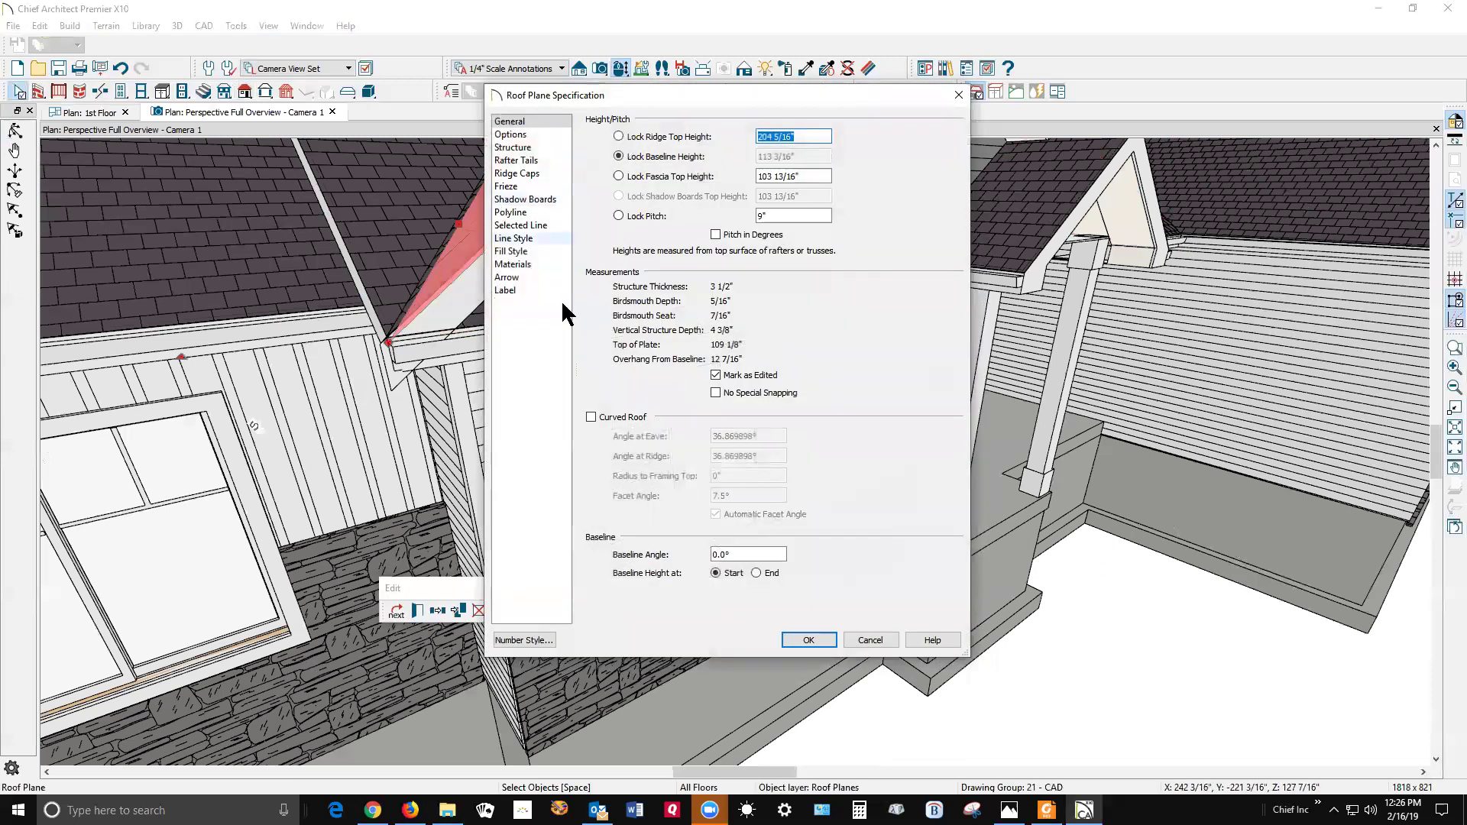
pyautogui.click(886, 639)
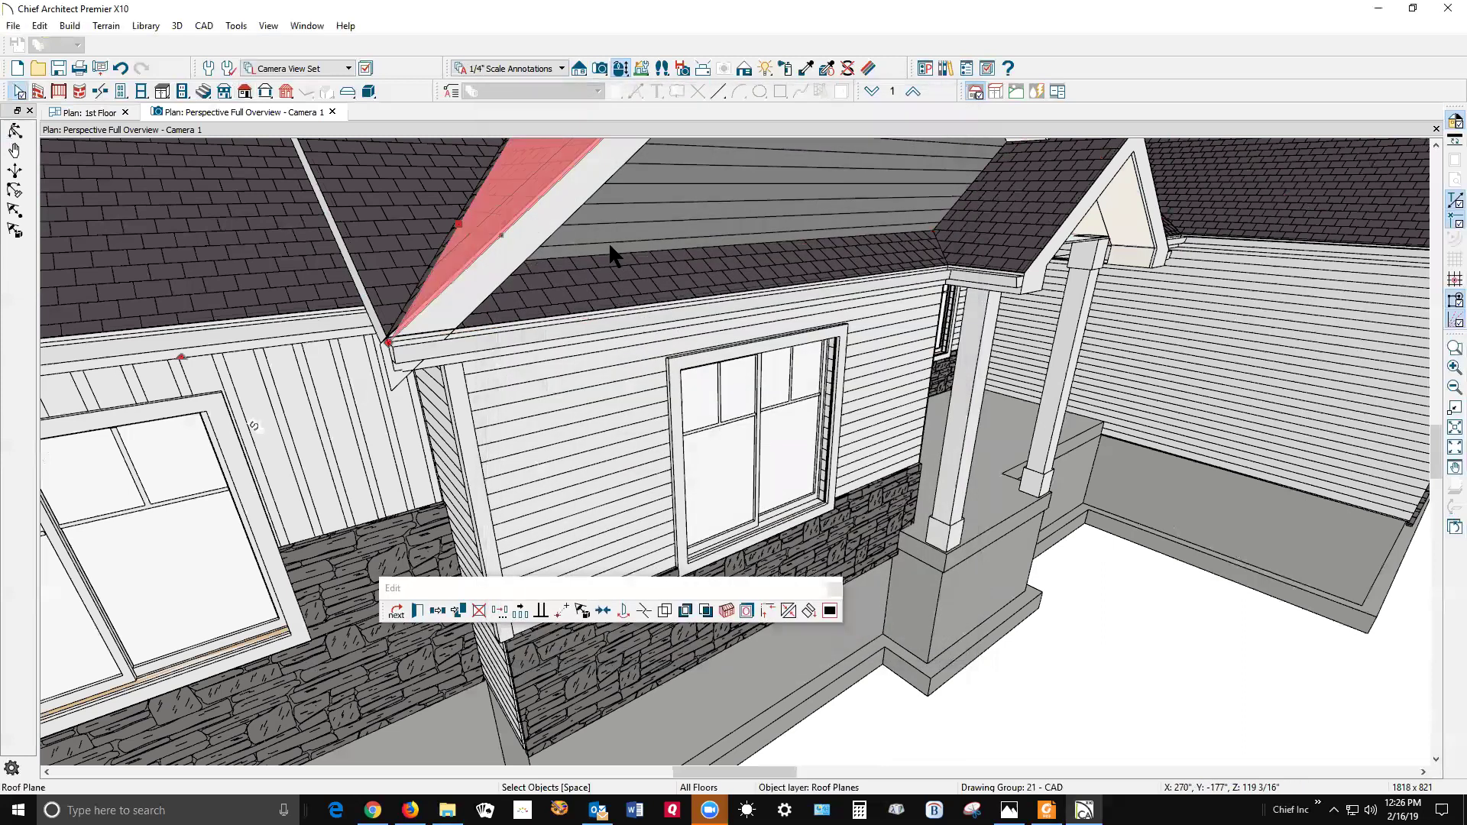
pyautogui.click(608, 291)
pyautogui.click(391, 272)
pyautogui.press('Escape')
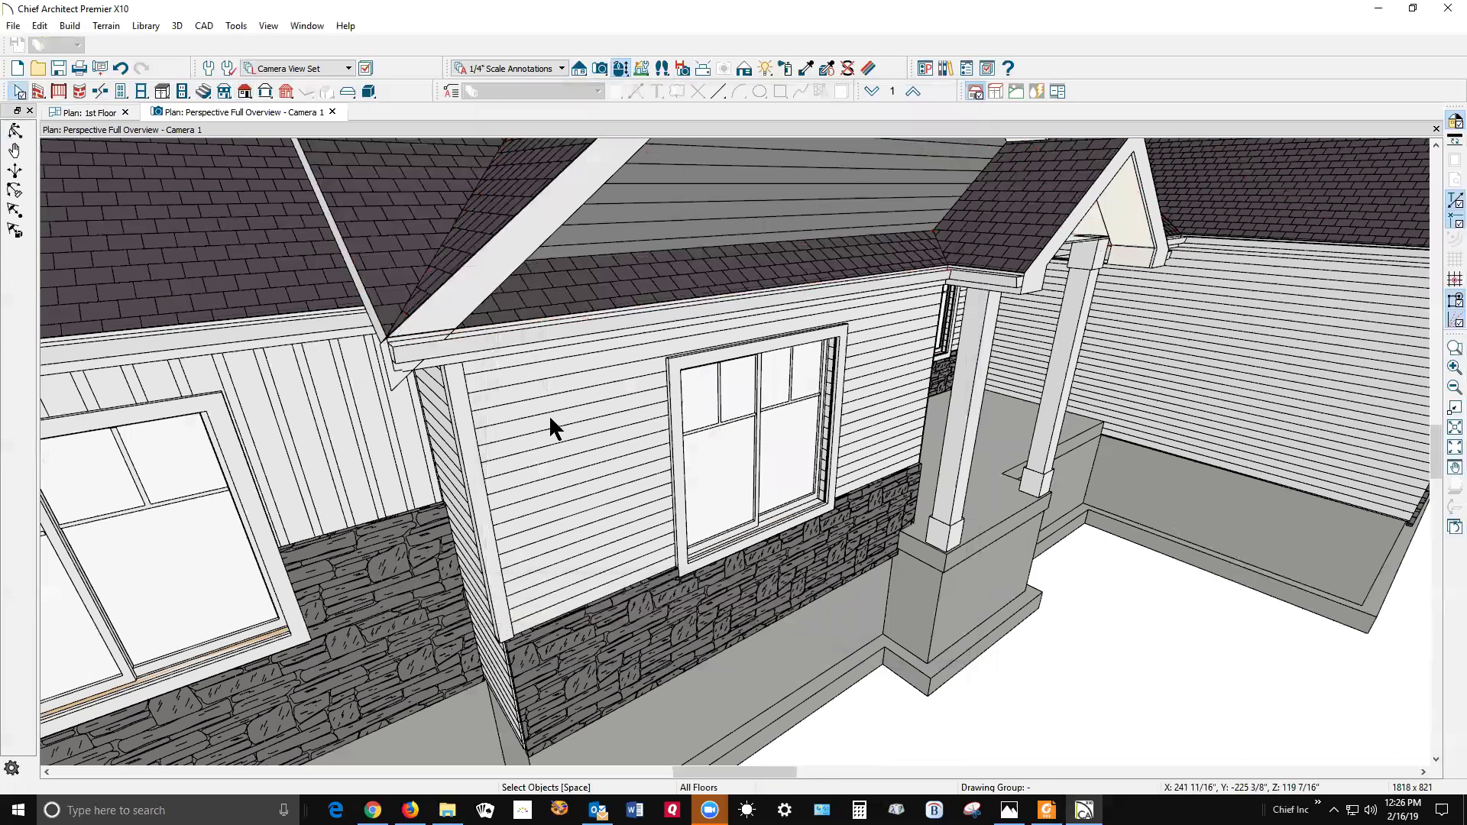
# Step: In the floor plan, realign the new roof plane's free end edge with the gable roof plane's diagonal edge at the eave corner
pyautogui.hotkey('ctrl', 'Tab')
pyautogui.scroll(-2, 760, 469)
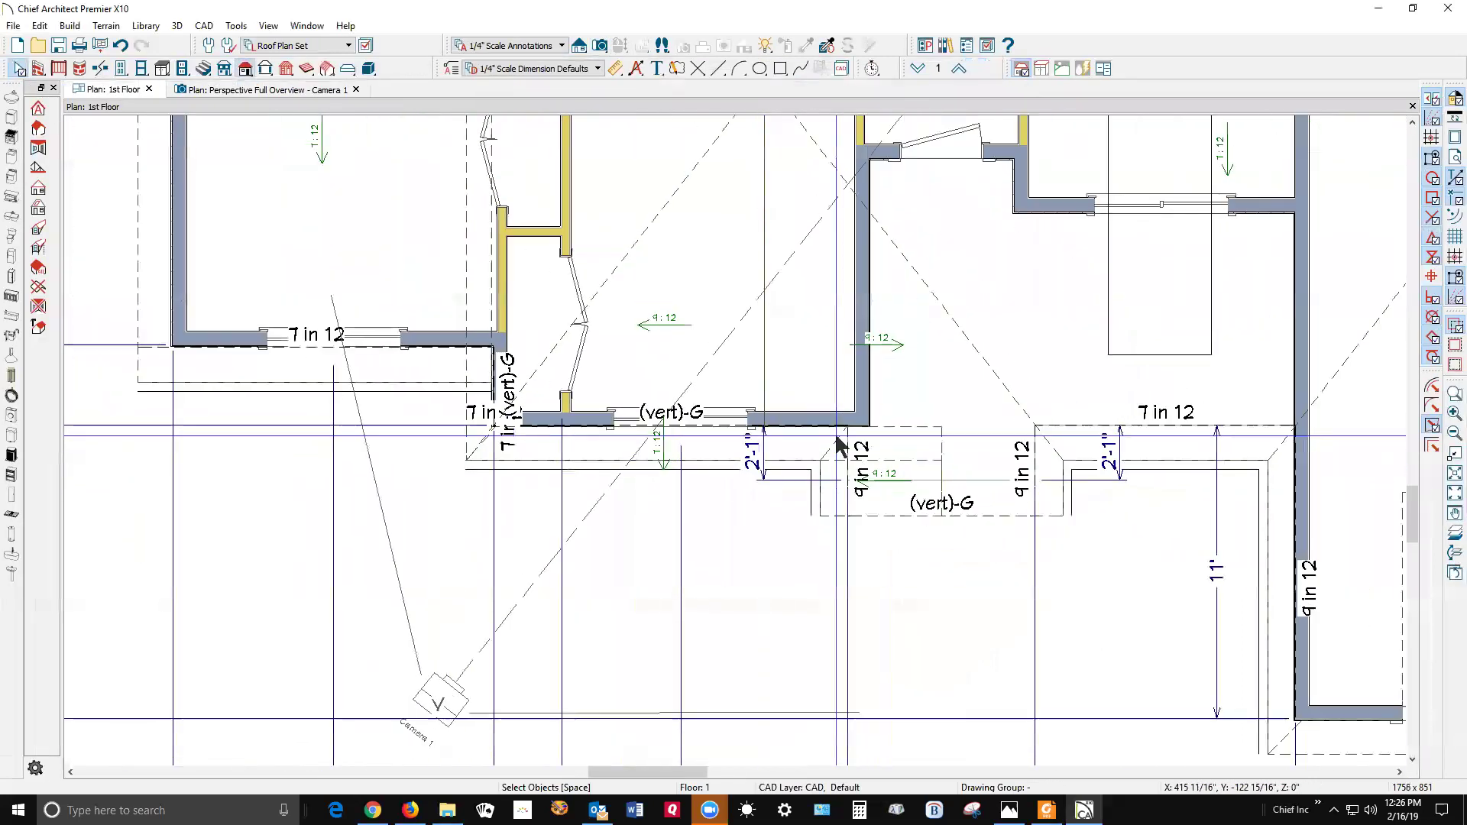
pyautogui.scroll(6, 403, 412)
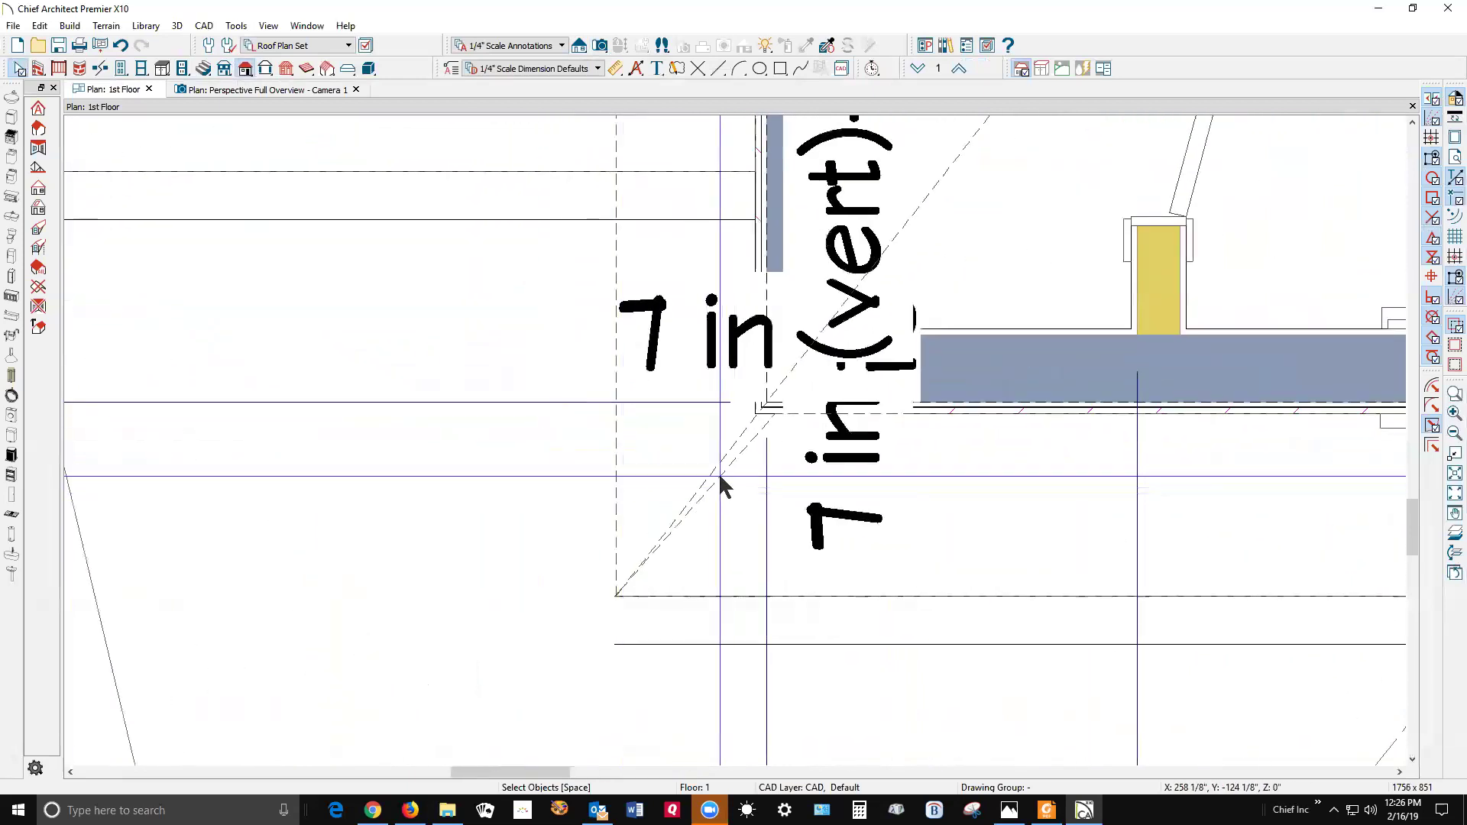
pyautogui.click(719, 475)
pyautogui.press('Tab')
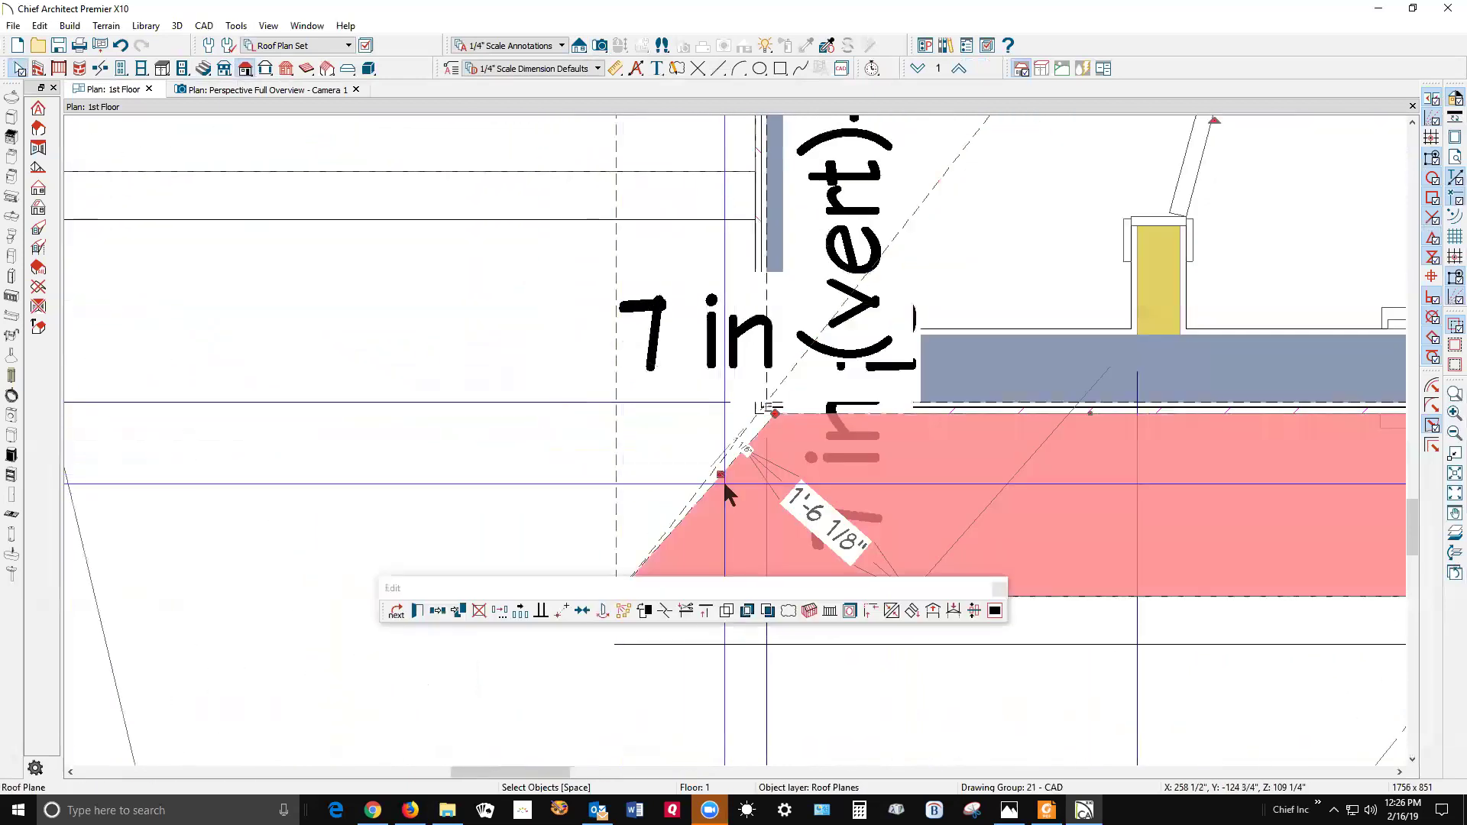
pyautogui.click(544, 617)
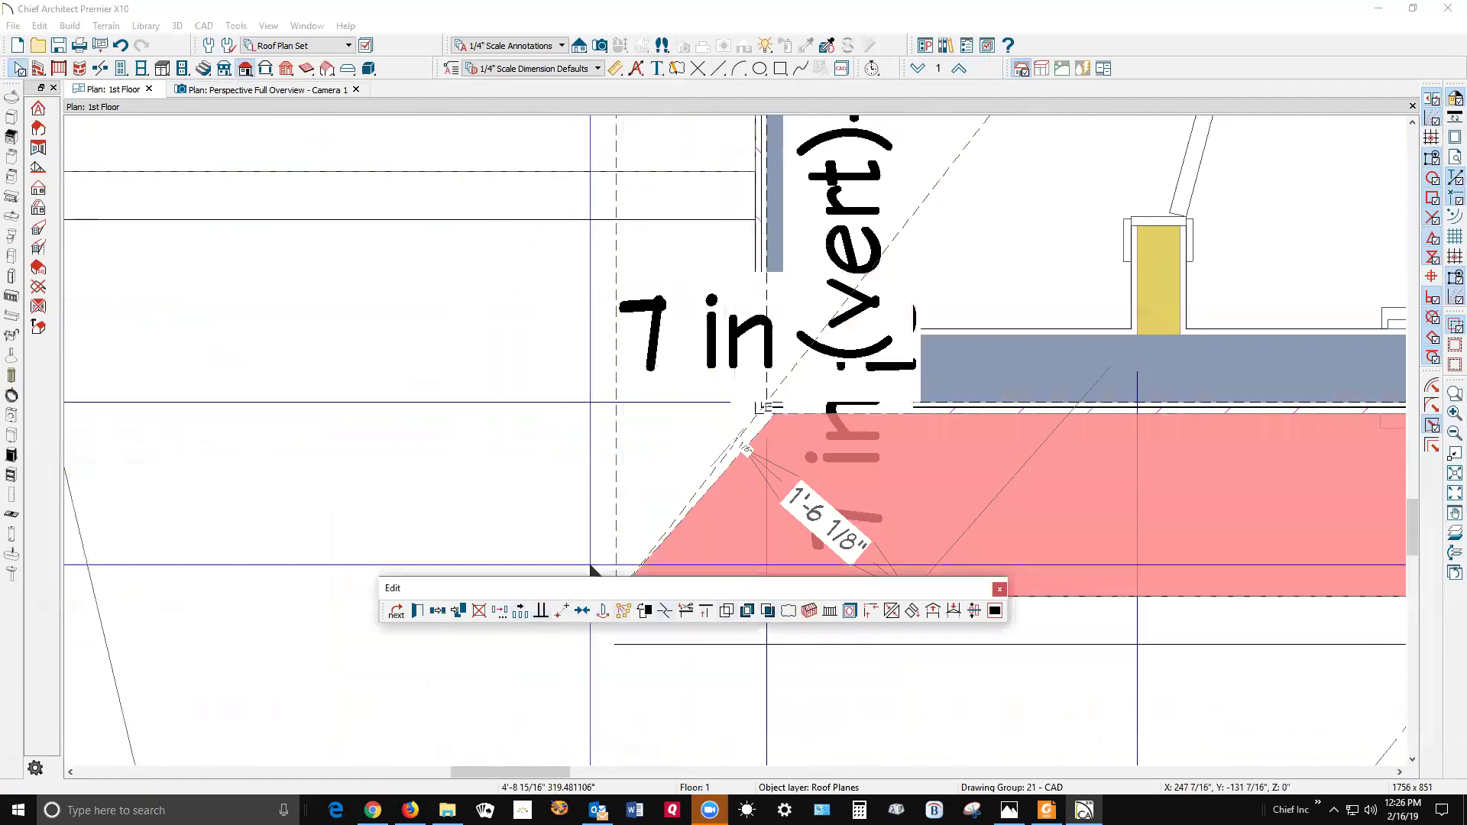
pyautogui.click(687, 497)
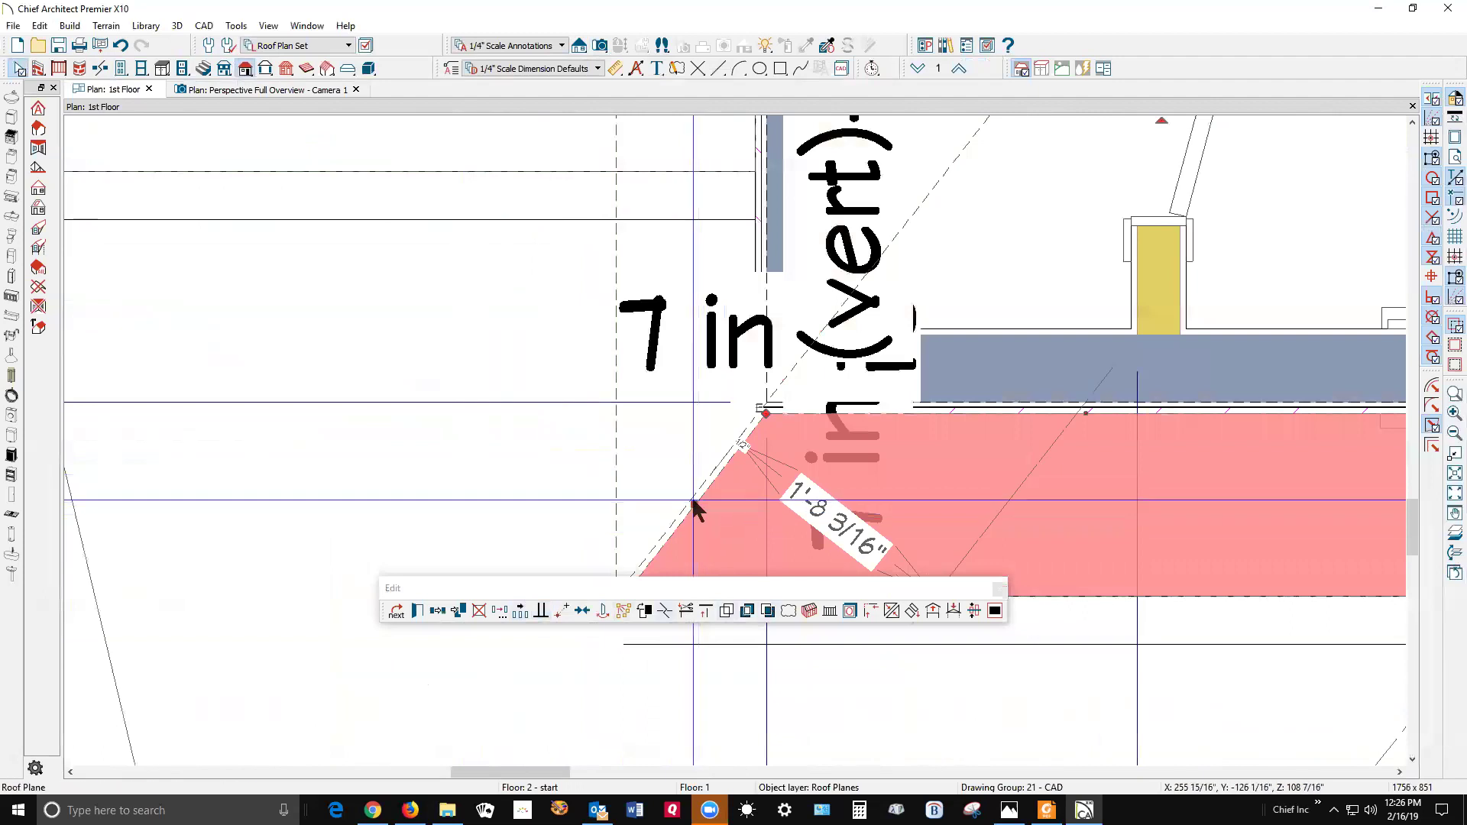
pyautogui.moveTo(694, 503); pyautogui.dragTo(698, 498)
pyautogui.press('Escape')
pyautogui.scroll(-2, 709, 467)
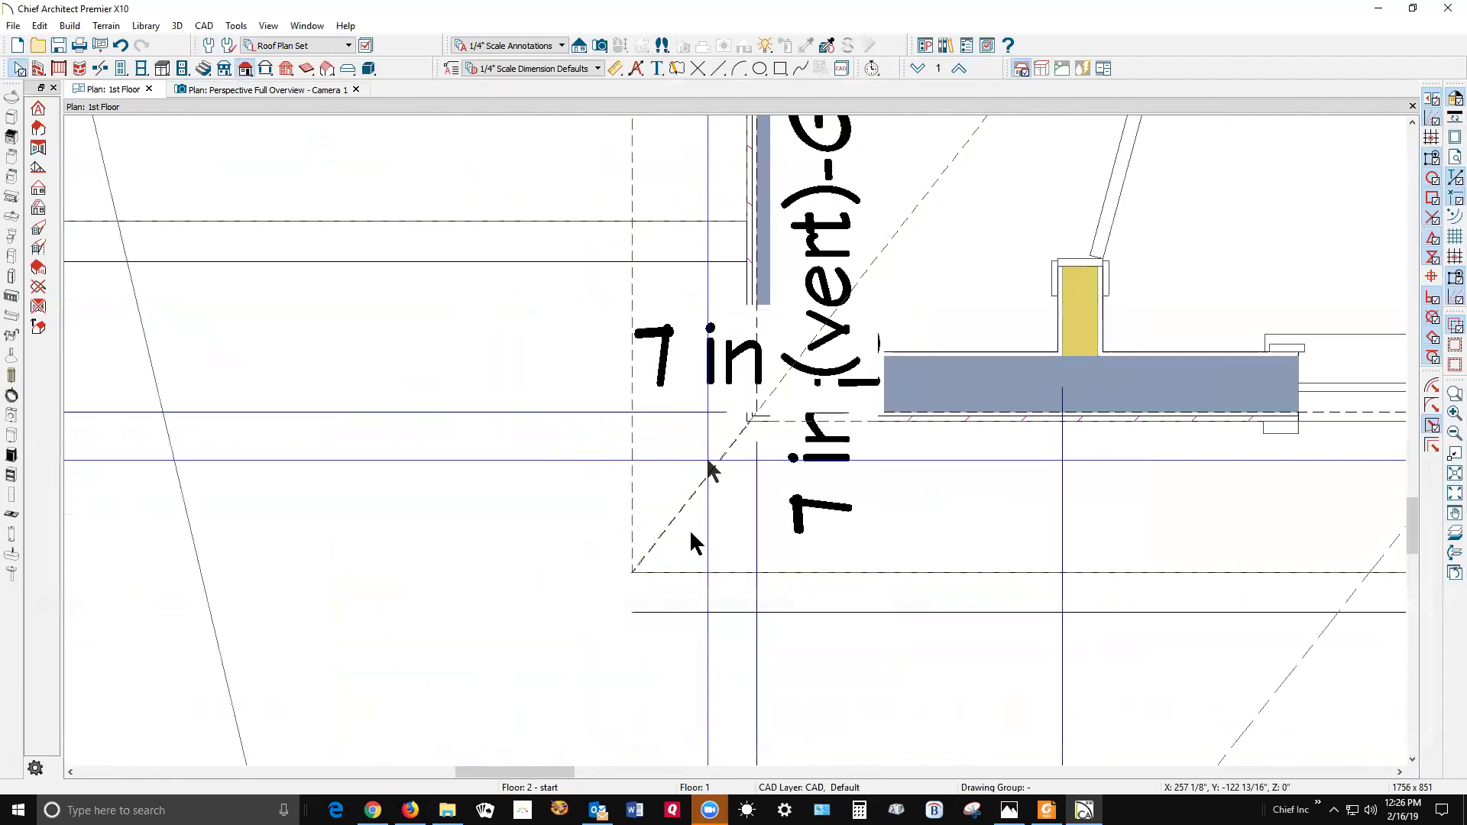
# Step: Close the remaining 1/16" gap by moving the new roof plane's diagonal end edge to the gable's exact eave corner
pyautogui.hotkey('ctrl', 'Tab')
pyautogui.hotkey('ctrl', 'Tab')
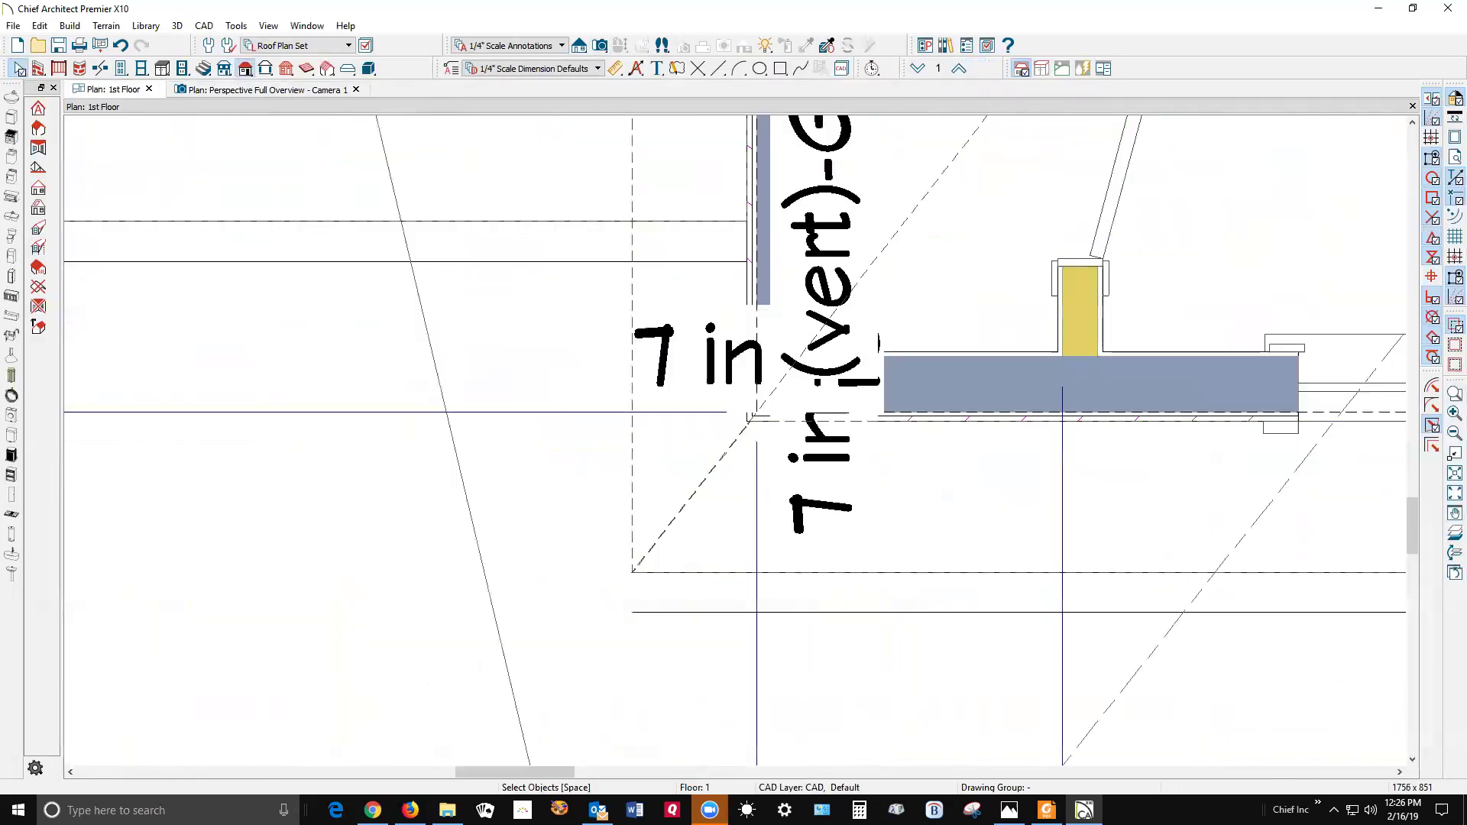
pyautogui.scroll(3, 641, 570)
pyautogui.scroll(3, 709, 585)
pyautogui.scroll(1, 697, 601)
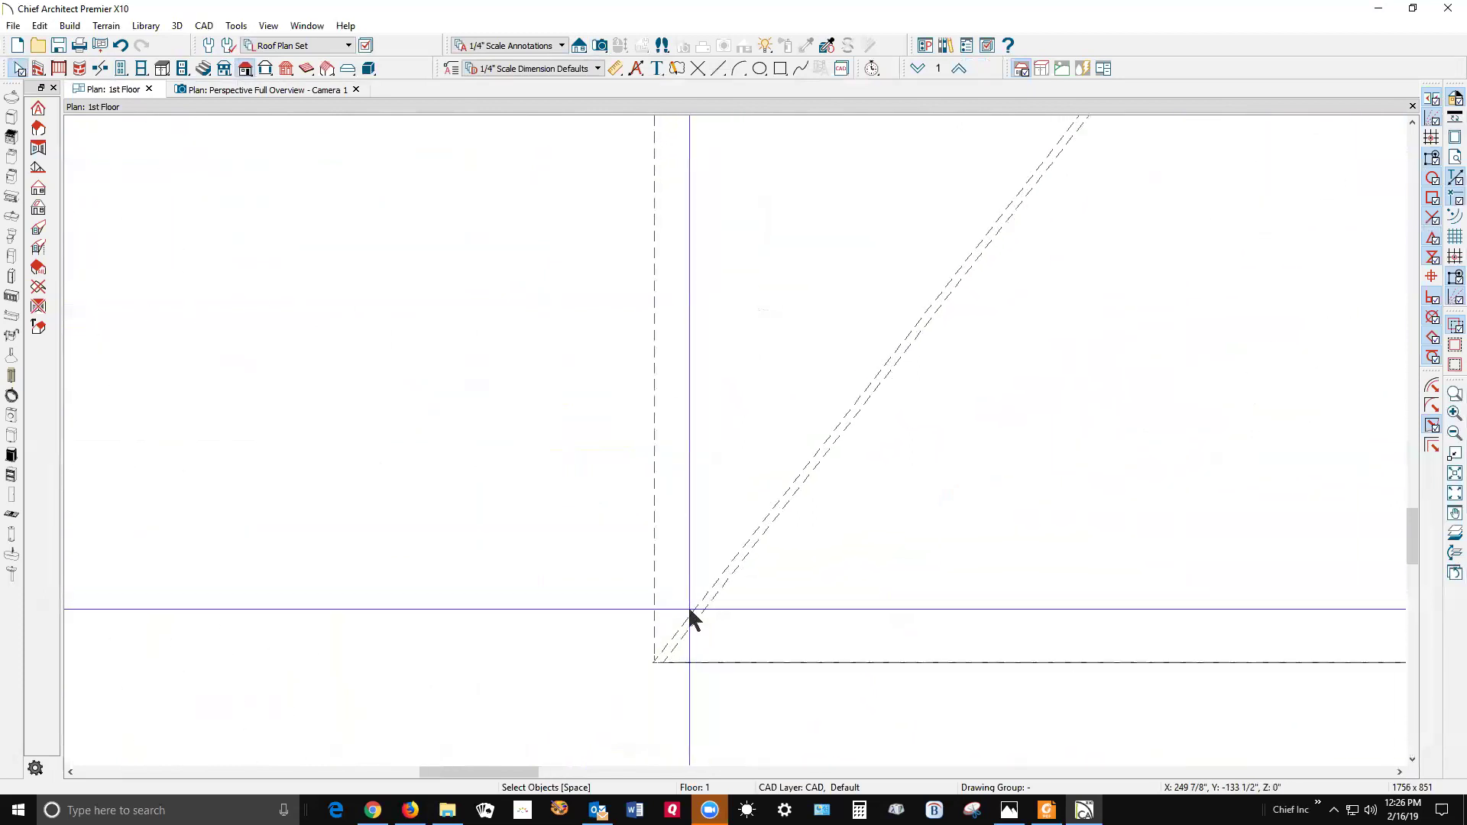
pyautogui.click(701, 623)
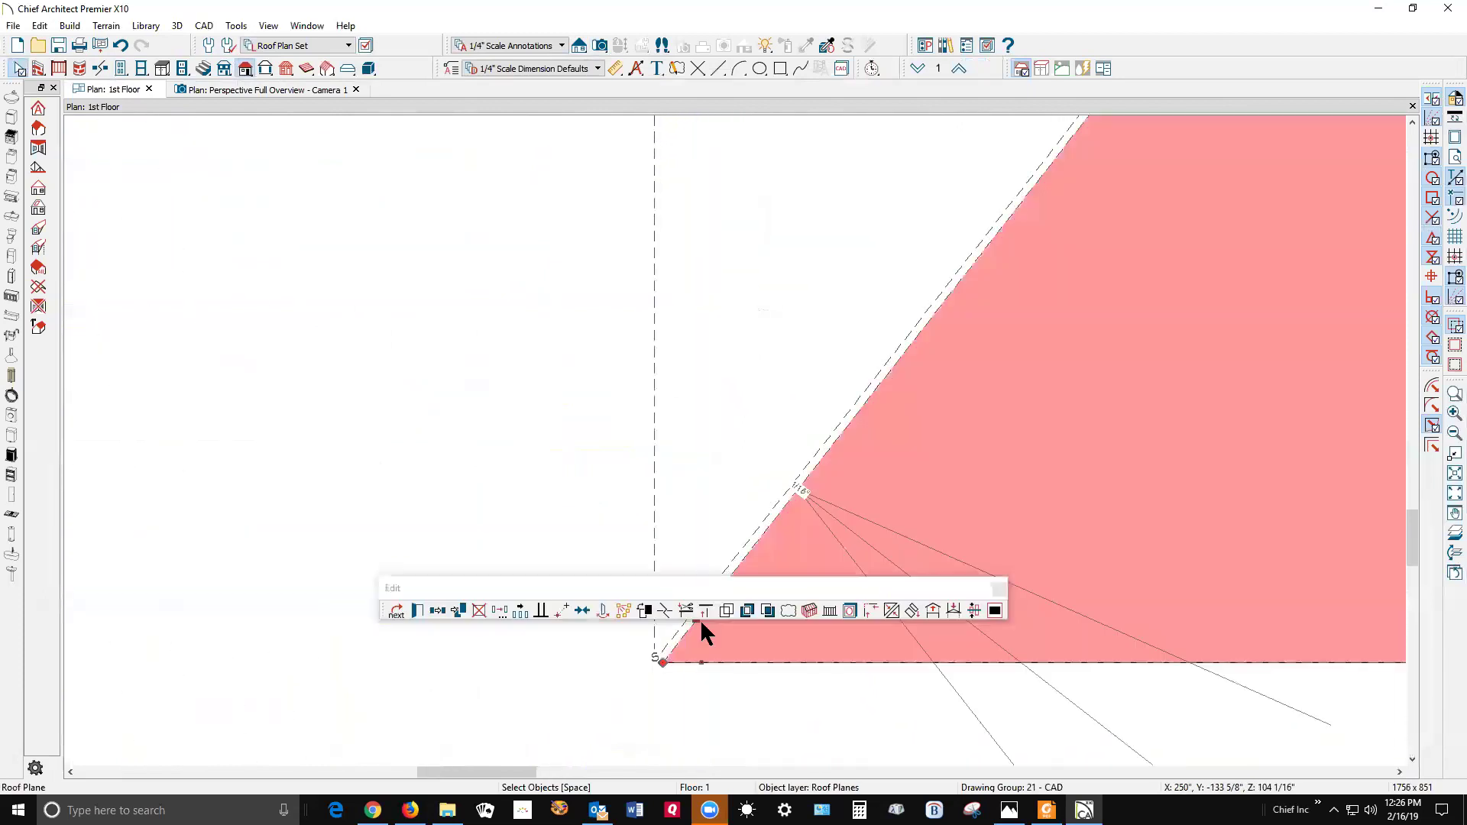
pyautogui.press('Delete')
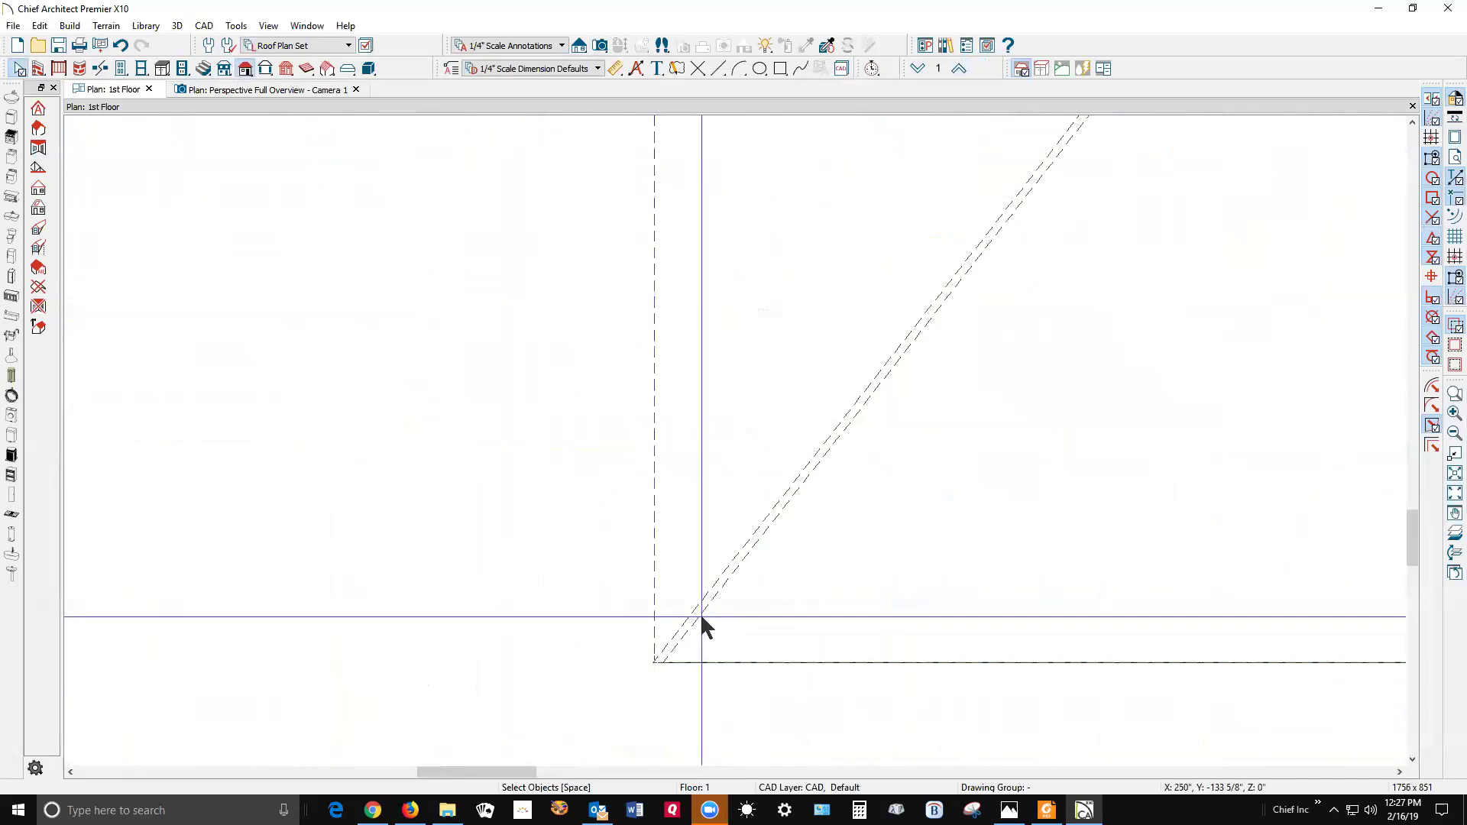
pyautogui.click(699, 622)
pyautogui.click(597, 552)
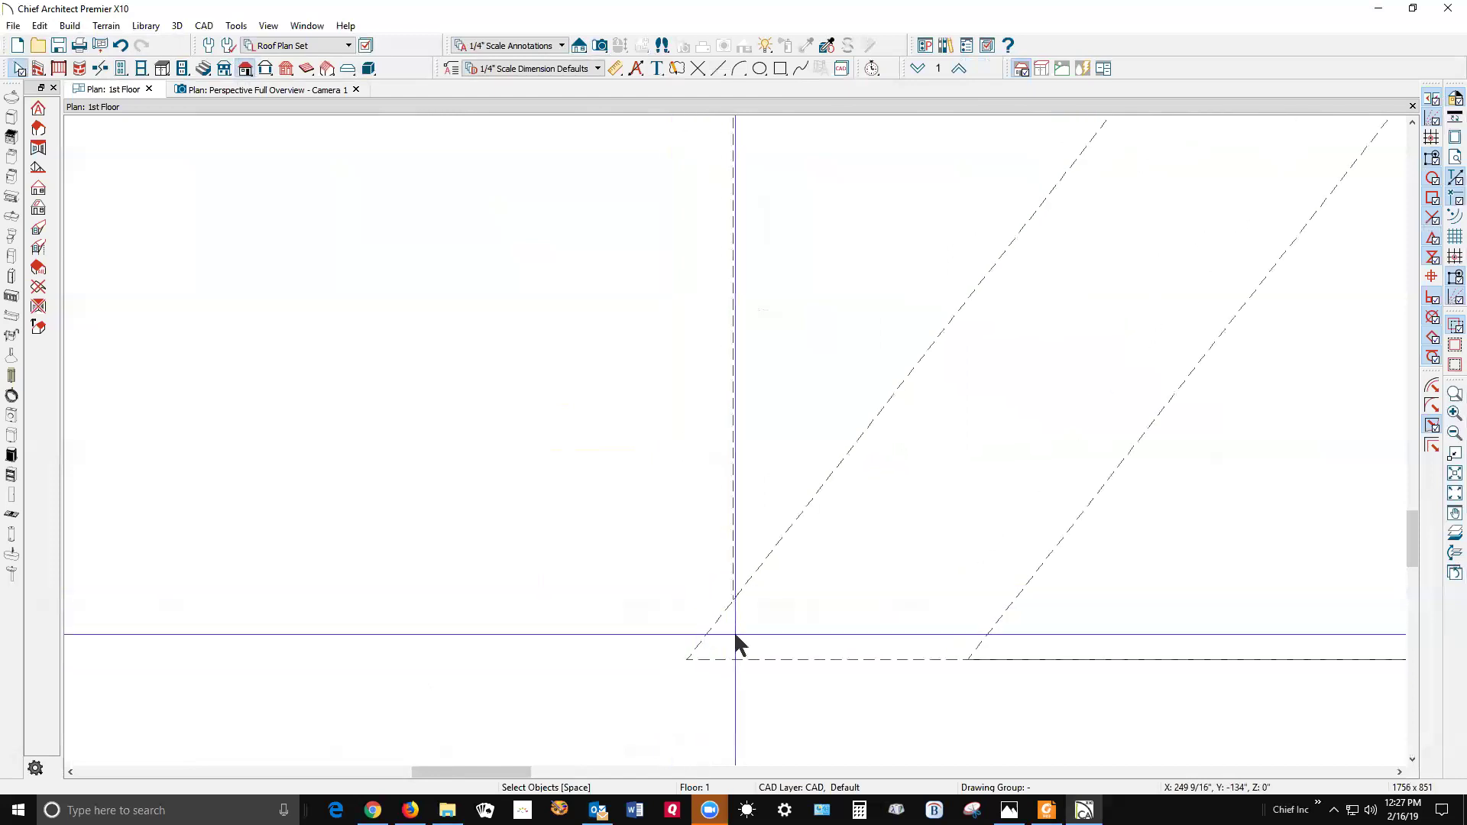
pyautogui.click(712, 621)
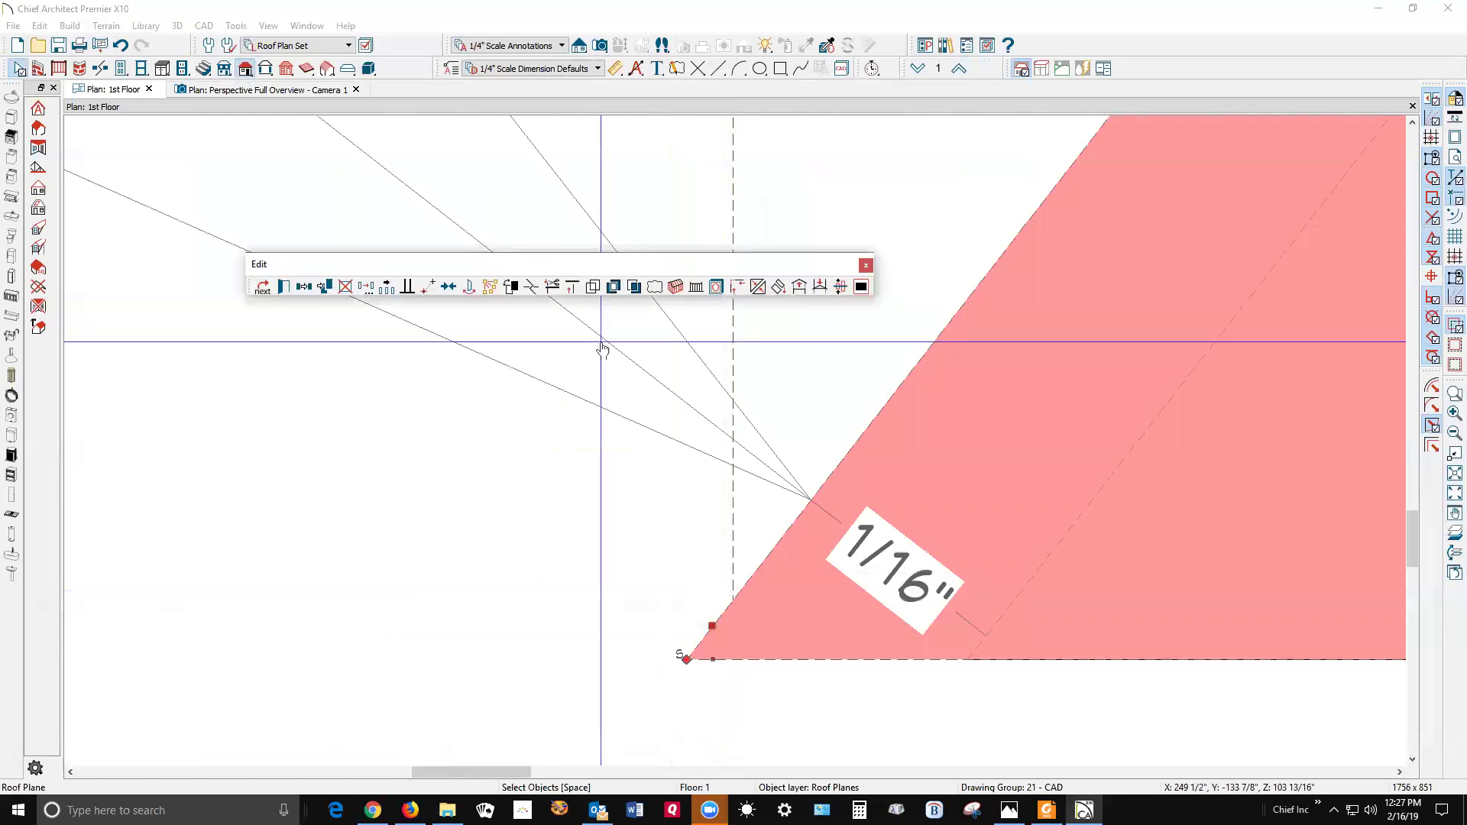
pyautogui.moveTo(712, 625); pyautogui.dragTo(751, 630)
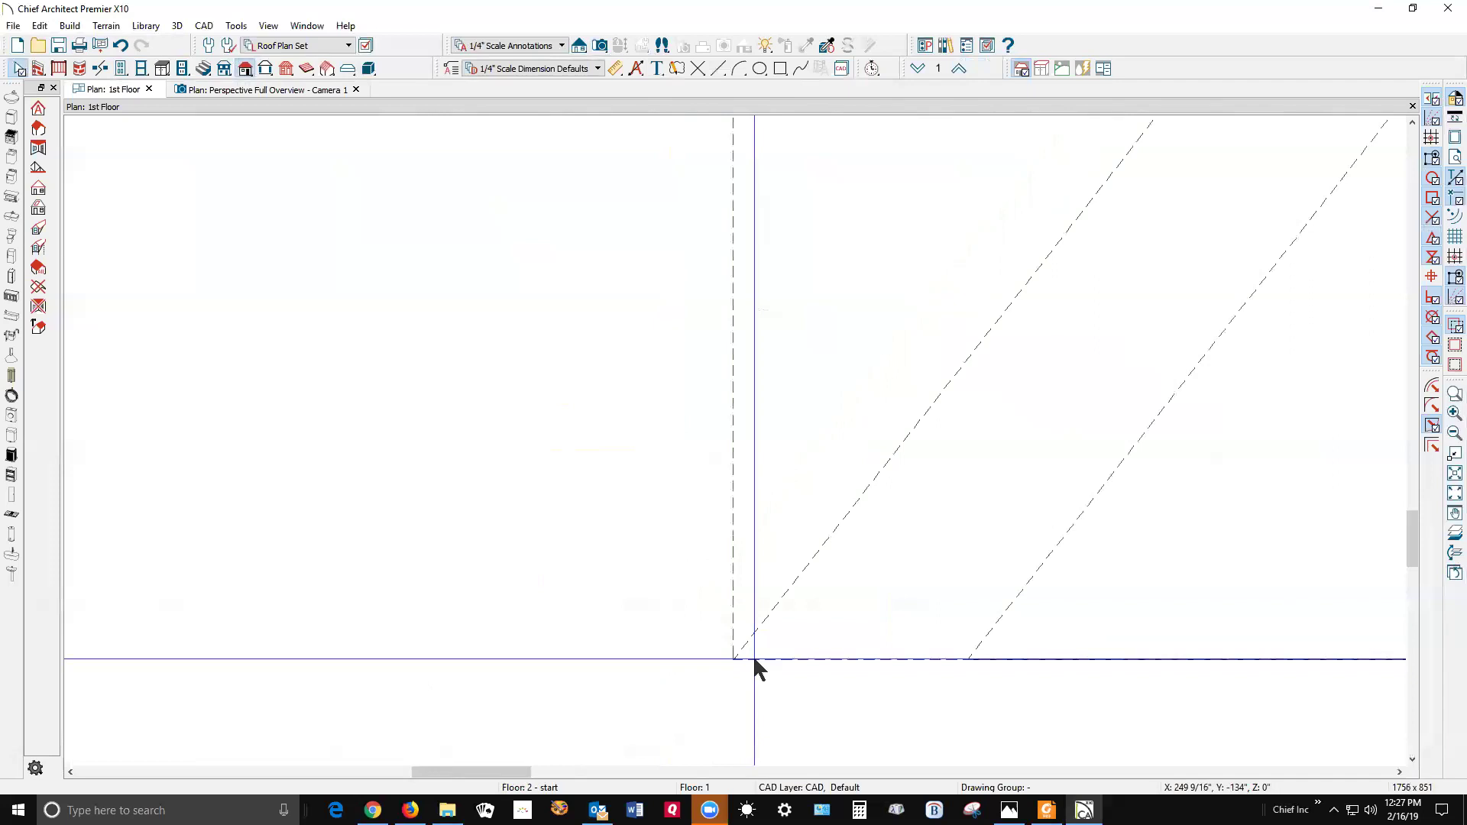
# Step: Examine the corrected eave corner and the whole front roof in the camera view, and close that view
pyautogui.hotkey('ctrl', 'Tab')
pyautogui.scroll(-3, 769, 648)
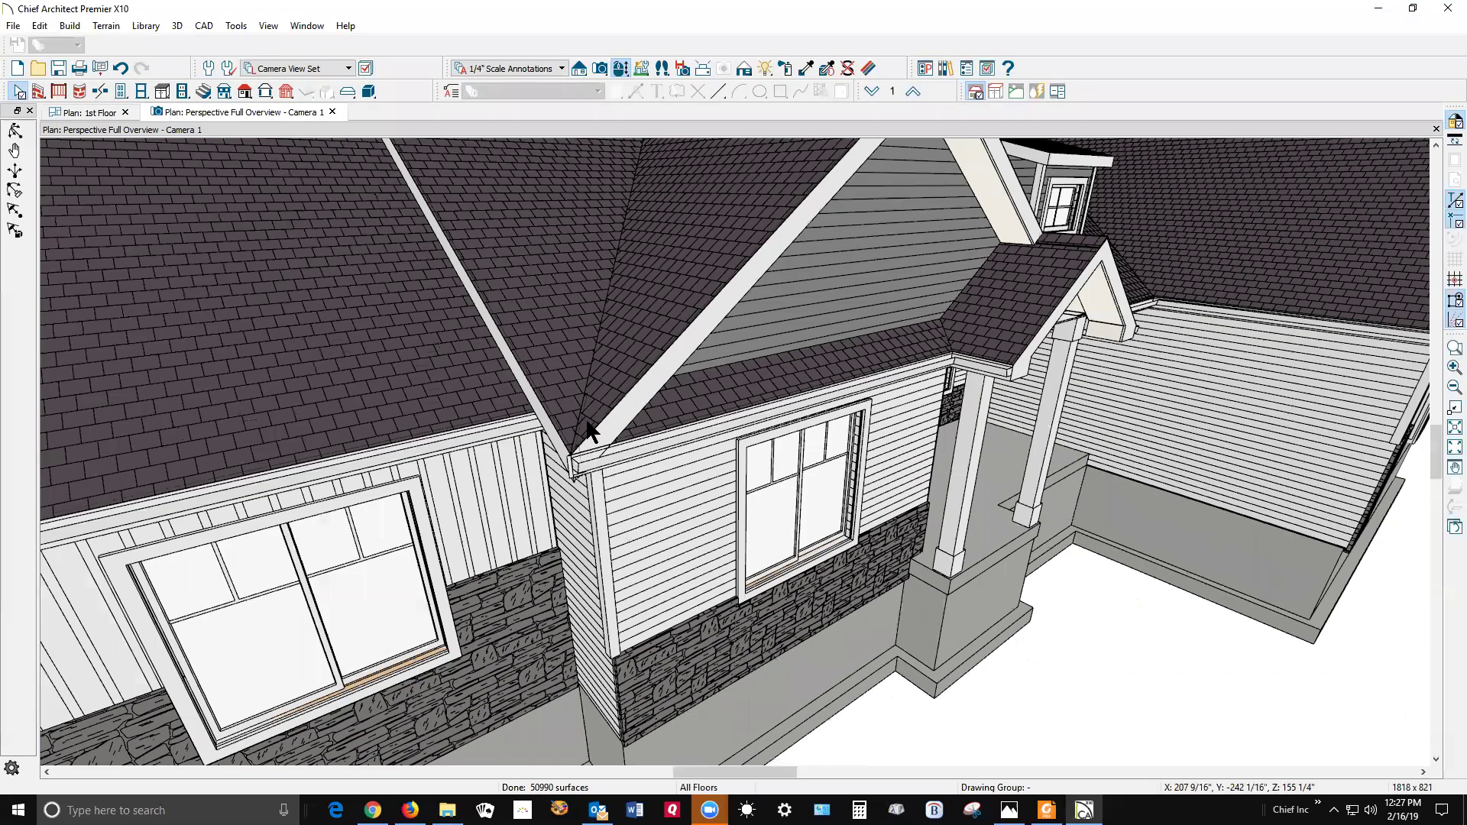
pyautogui.click(611, 332)
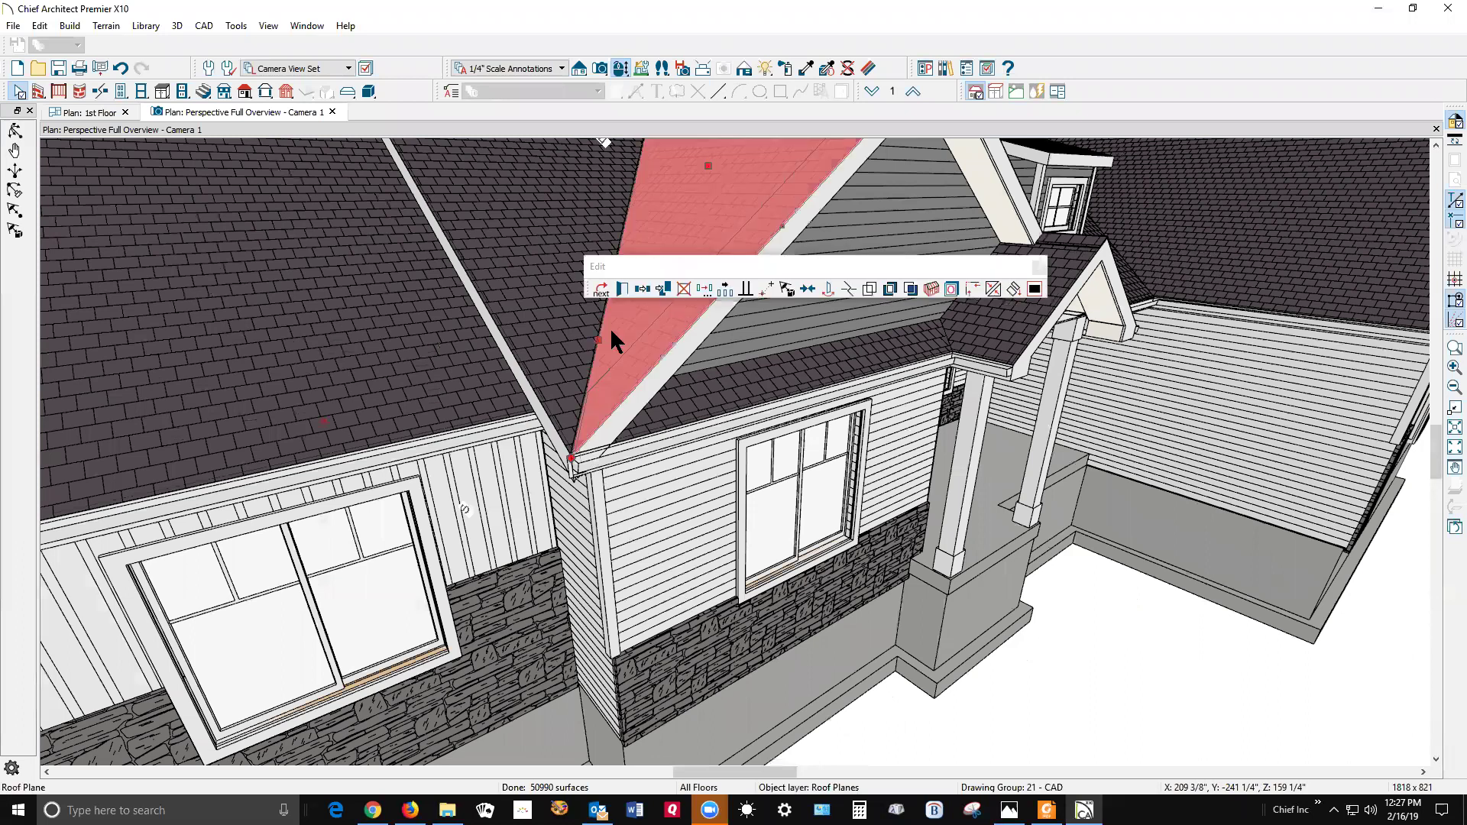
pyautogui.click(994, 289)
pyautogui.click(620, 231)
pyautogui.press('Escape')
pyautogui.scroll(3, 566, 487)
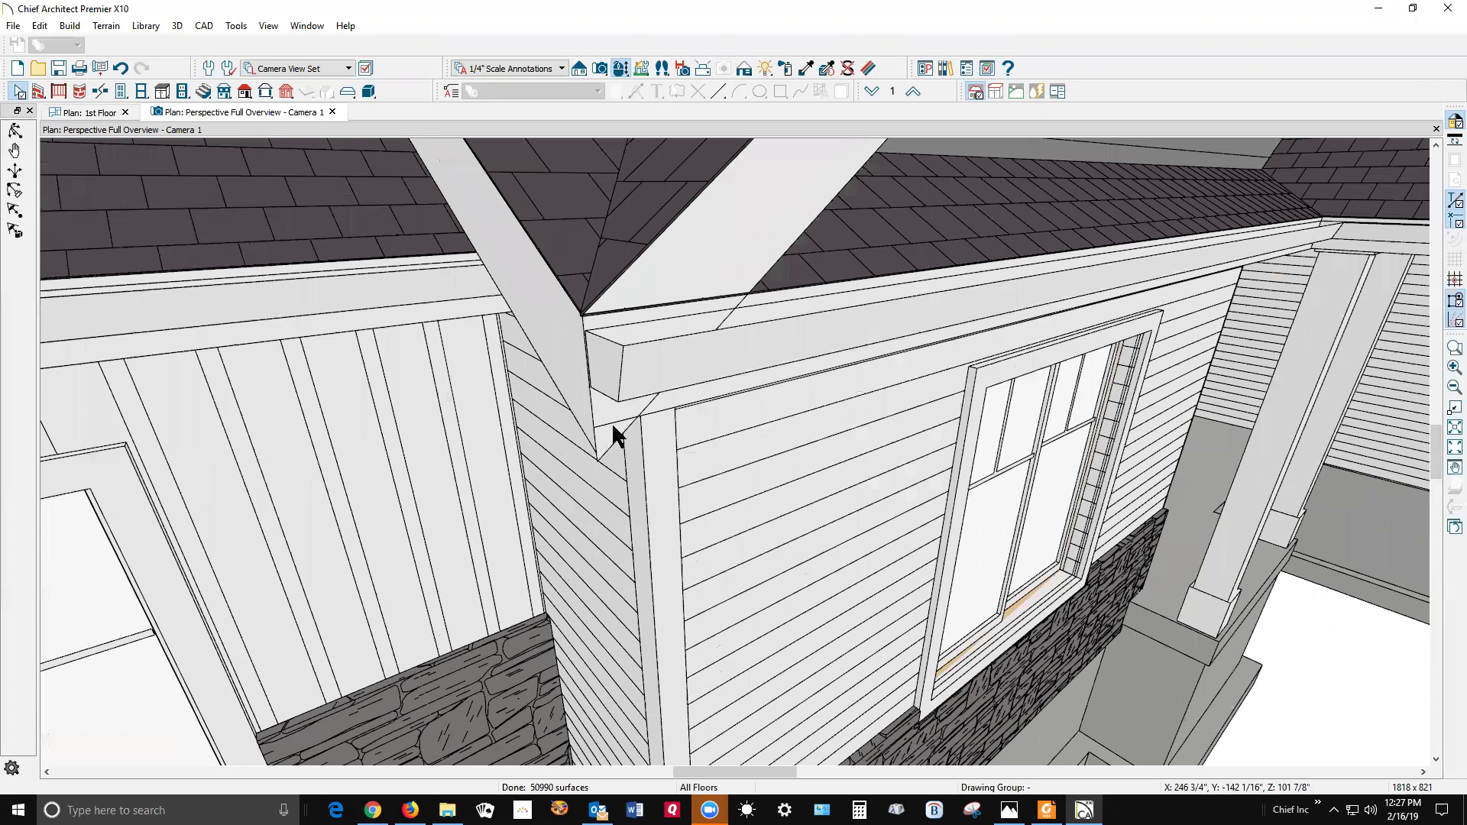
pyautogui.scroll(-5, 611, 422)
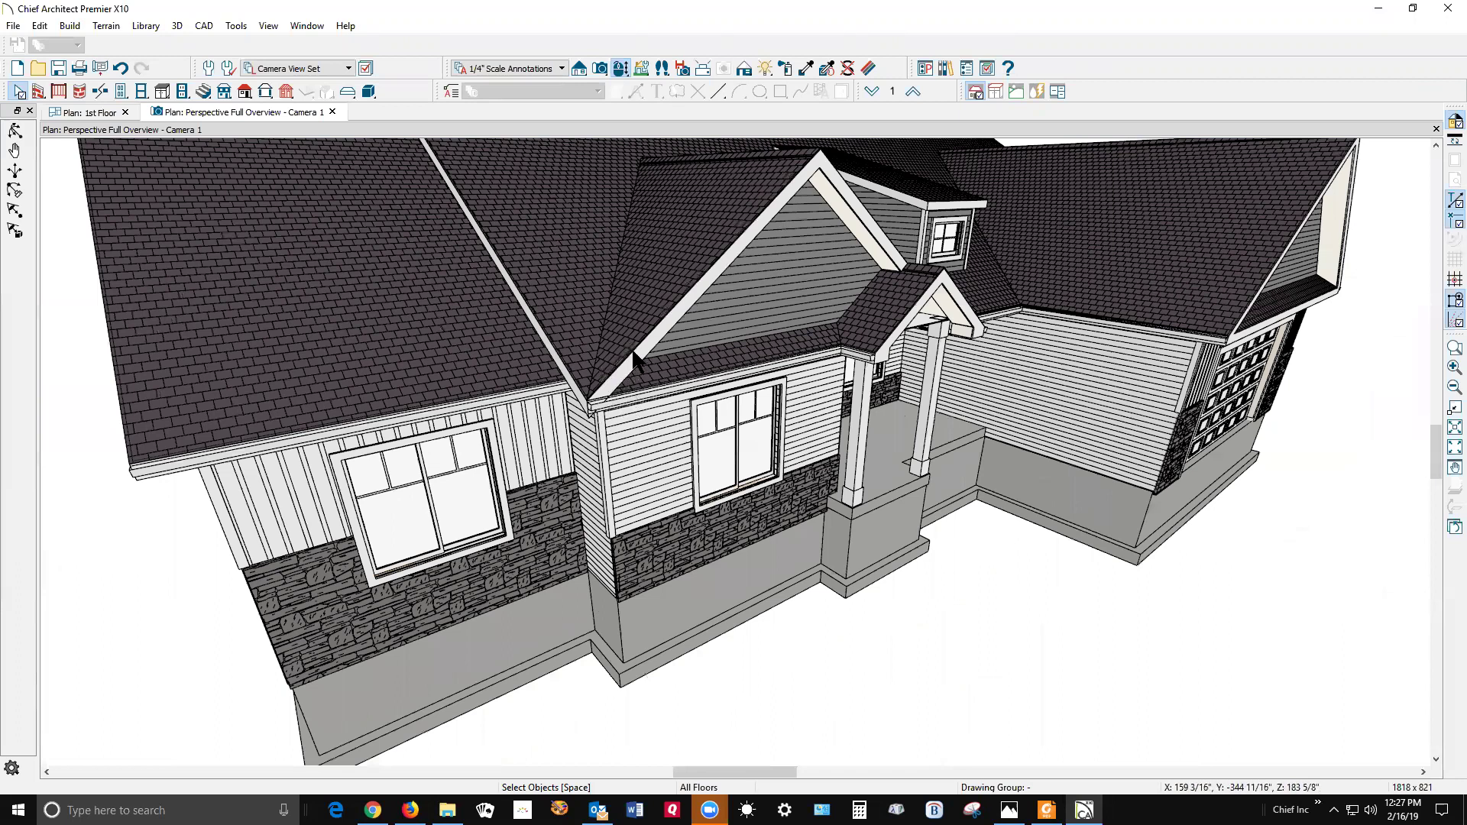
pyautogui.scroll(-2, 634, 353)
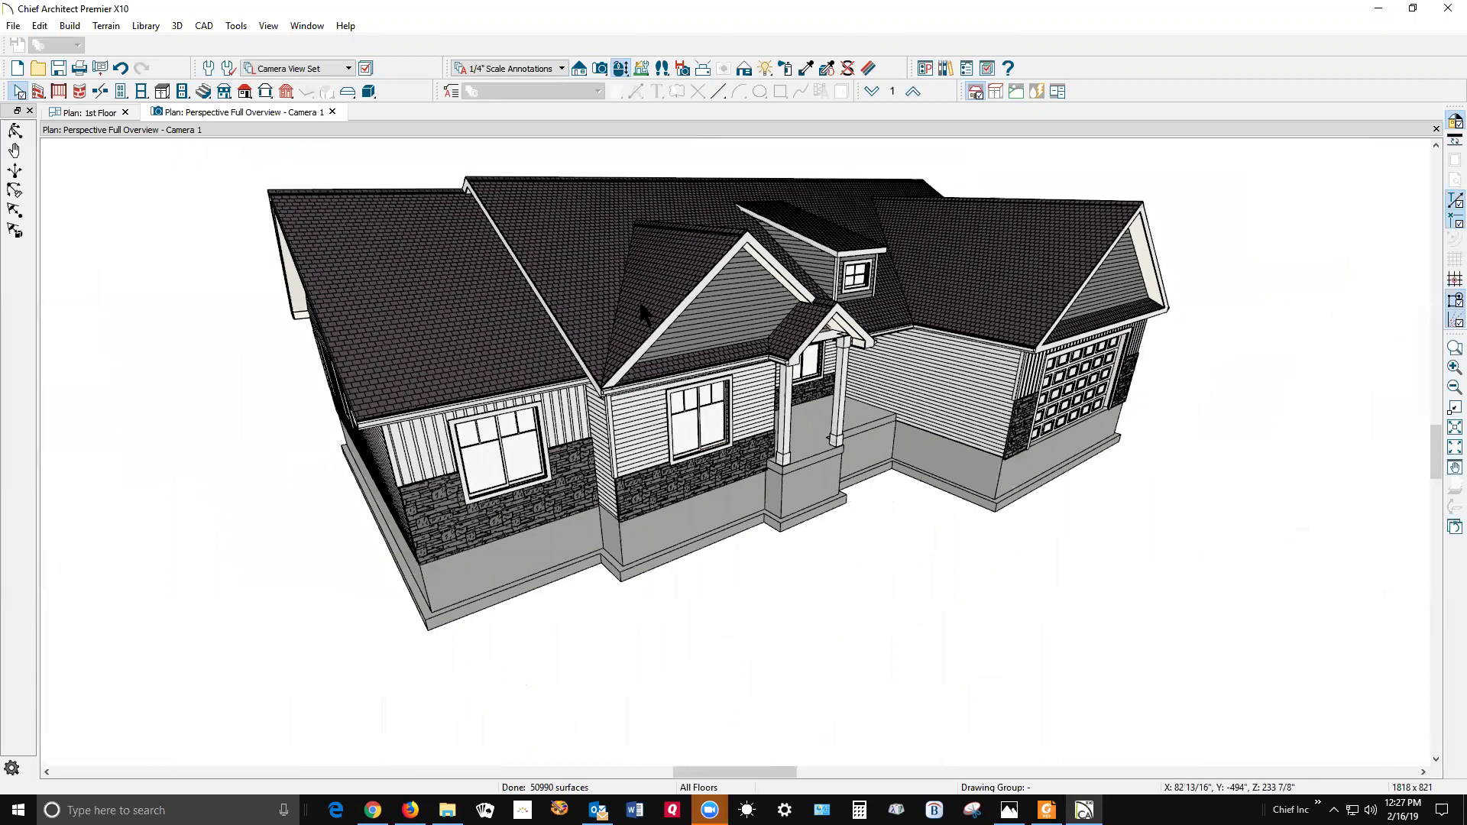
pyautogui.click(1437, 129)
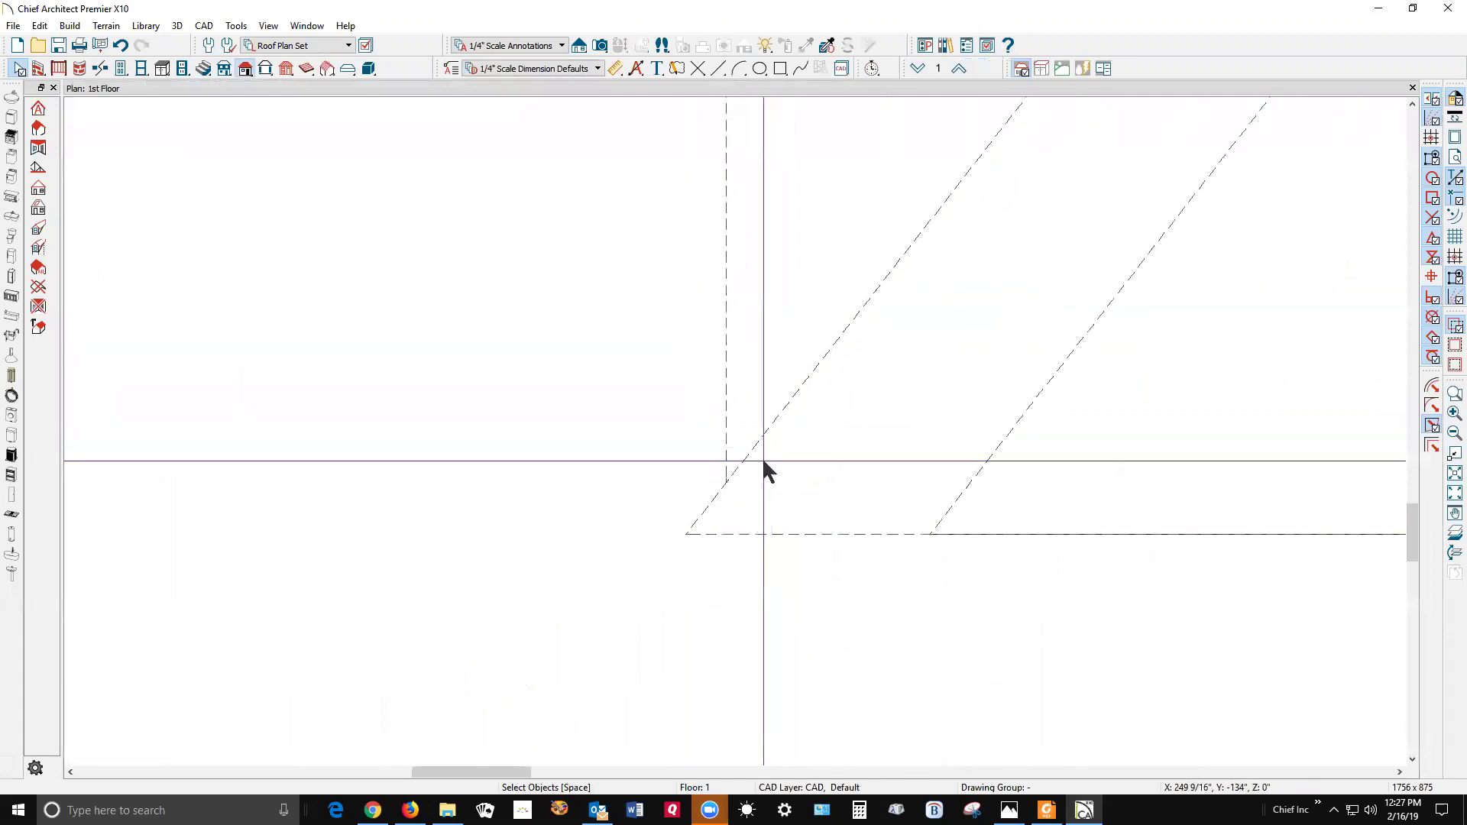
# Step: Pull the new roof plane's diagonal end edge inward and shift the gable roof plane's matching edge to meet it at the corner
pyautogui.click(755, 456)
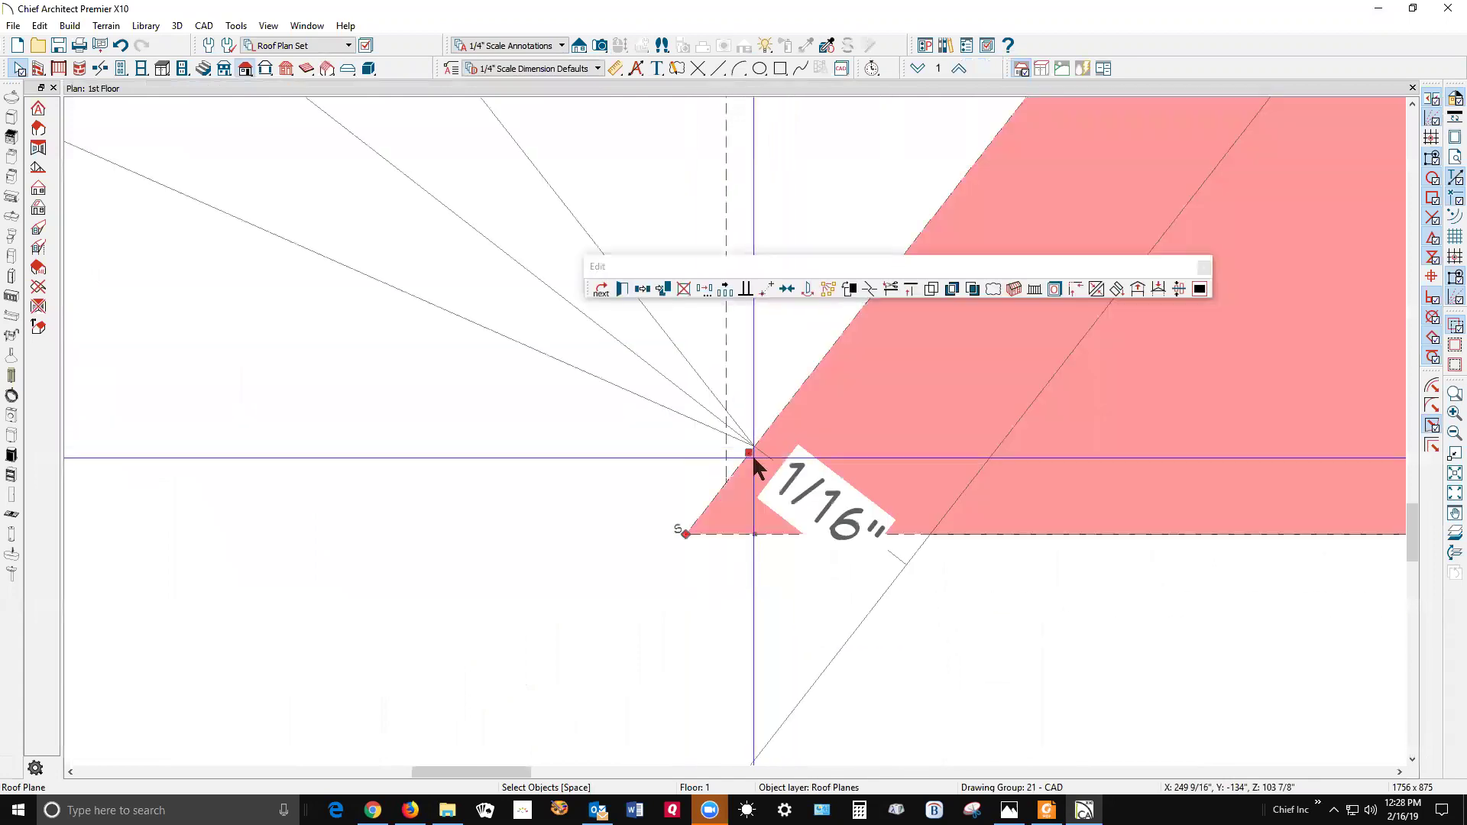
pyautogui.moveTo(749, 452); pyautogui.dragTo(778, 460)
pyautogui.scroll(5, 747, 518)
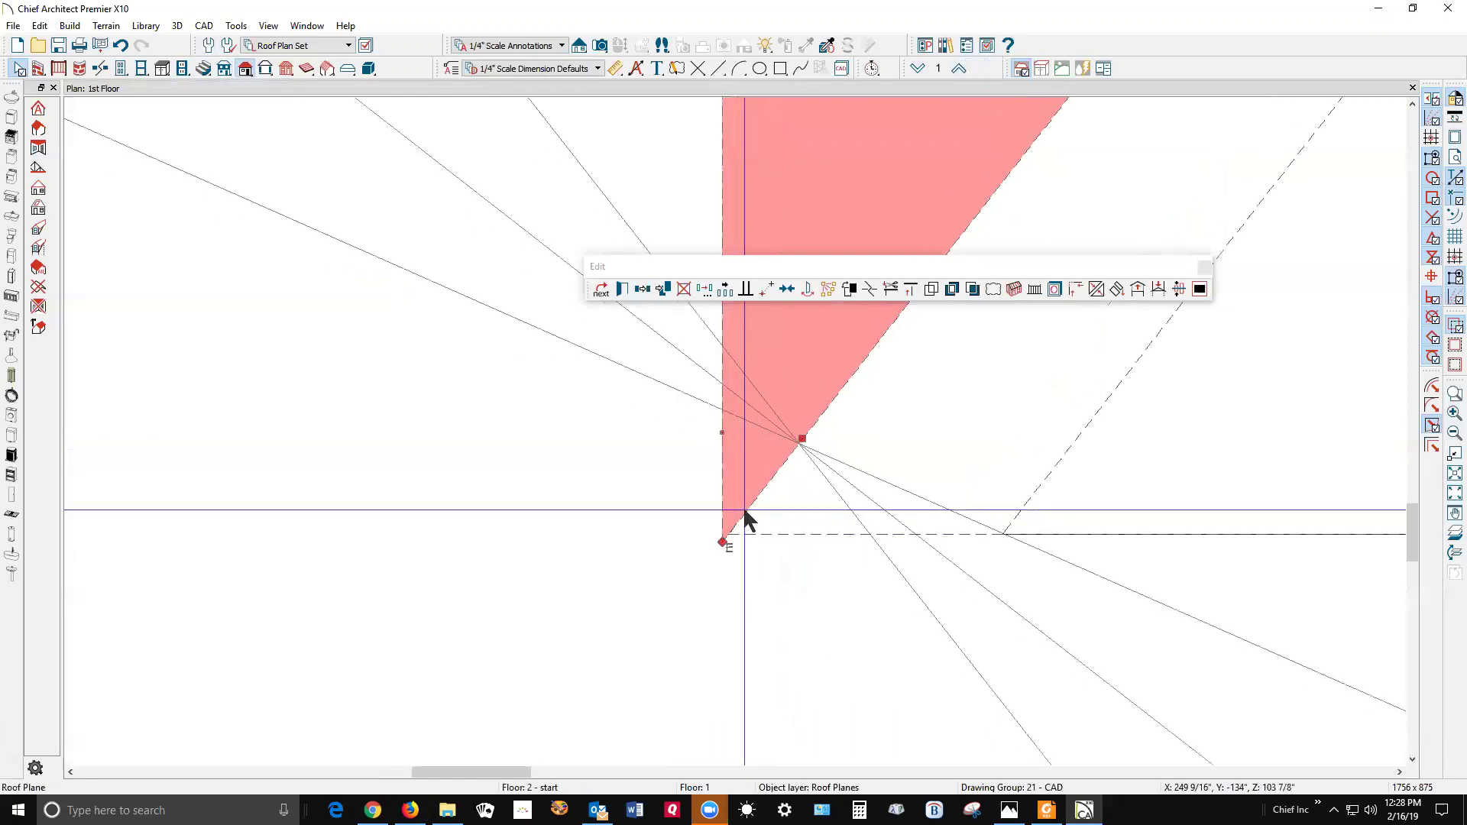
pyautogui.moveTo(825, 399); pyautogui.dragTo(825, 380)
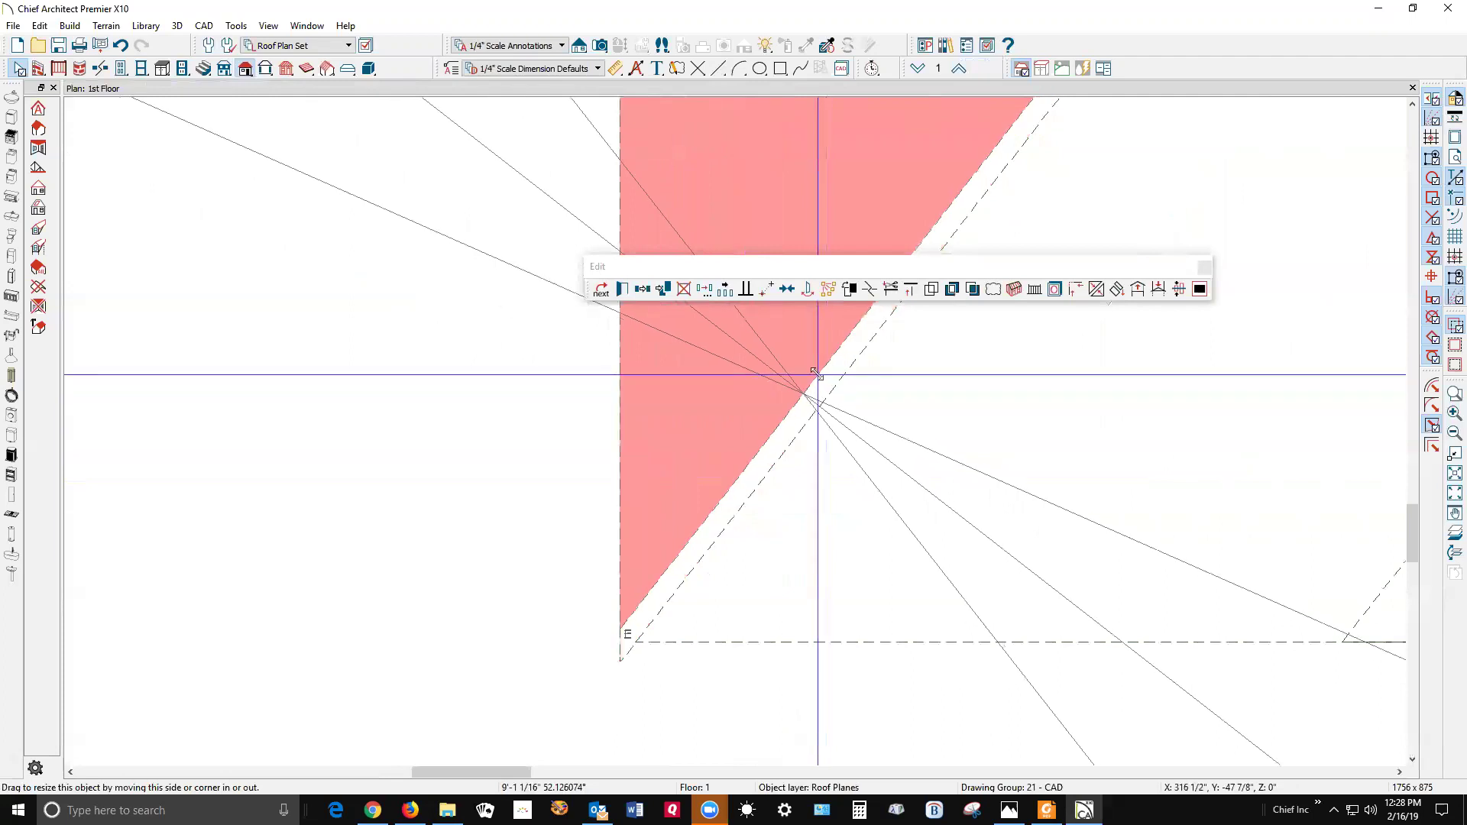
pyautogui.moveTo(815, 374); pyautogui.dragTo(712, 522)
# Step: Fine-tune the new roof plane's diagonal edge so its lower end sits on the gable's eave corner
pyautogui.scroll(2, 581, 653)
pyautogui.moveTo(582, 653); pyautogui.dragTo(770, 393, button='middle')
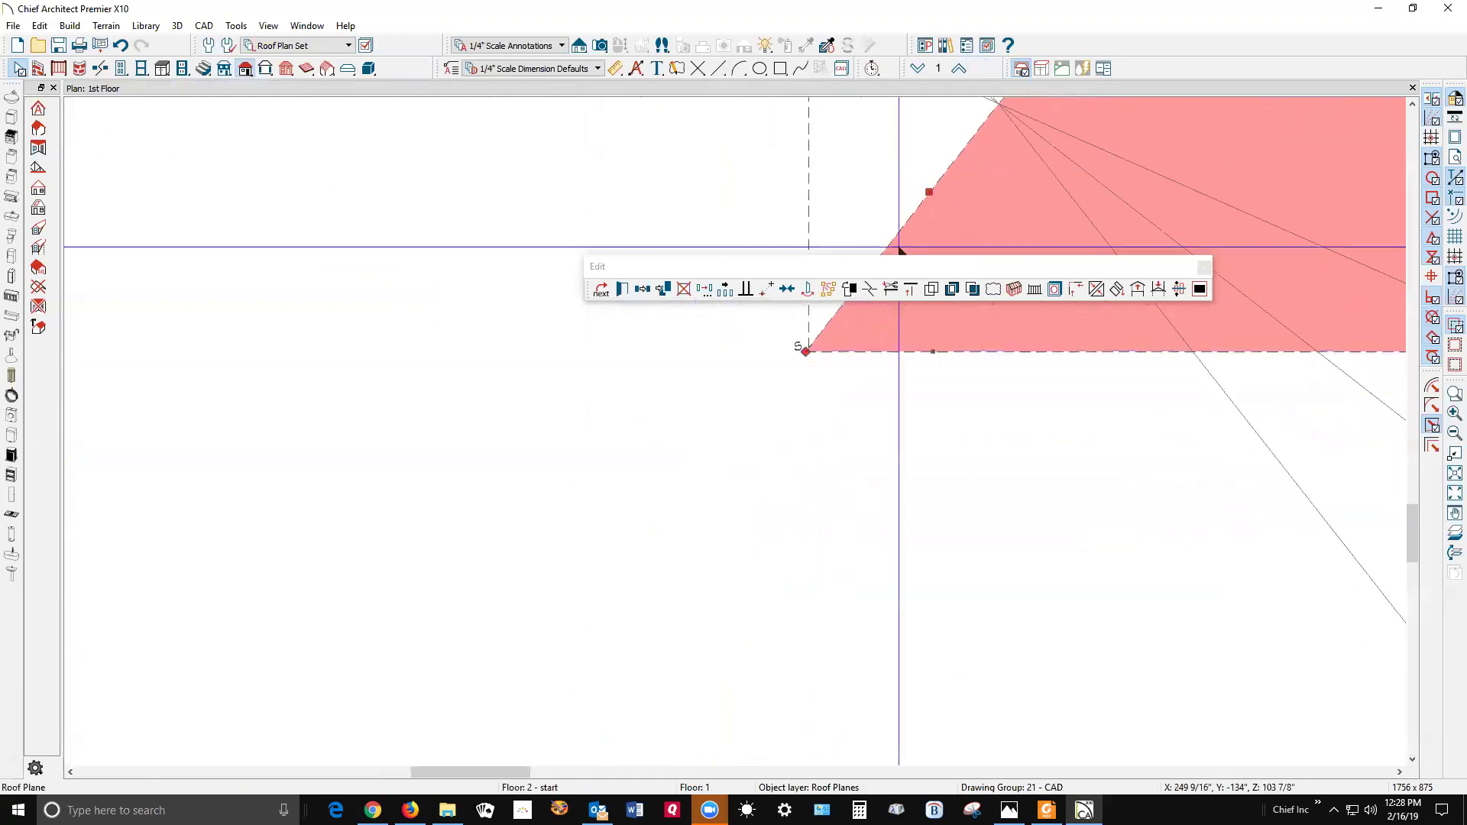
pyautogui.moveTo(929, 193)
pyautogui.mouseDown()
pyautogui.moveTo(935, 217)
pyautogui.moveTo(897, 223)
pyautogui.moveTo(894, 243)
pyautogui.mouseUp()
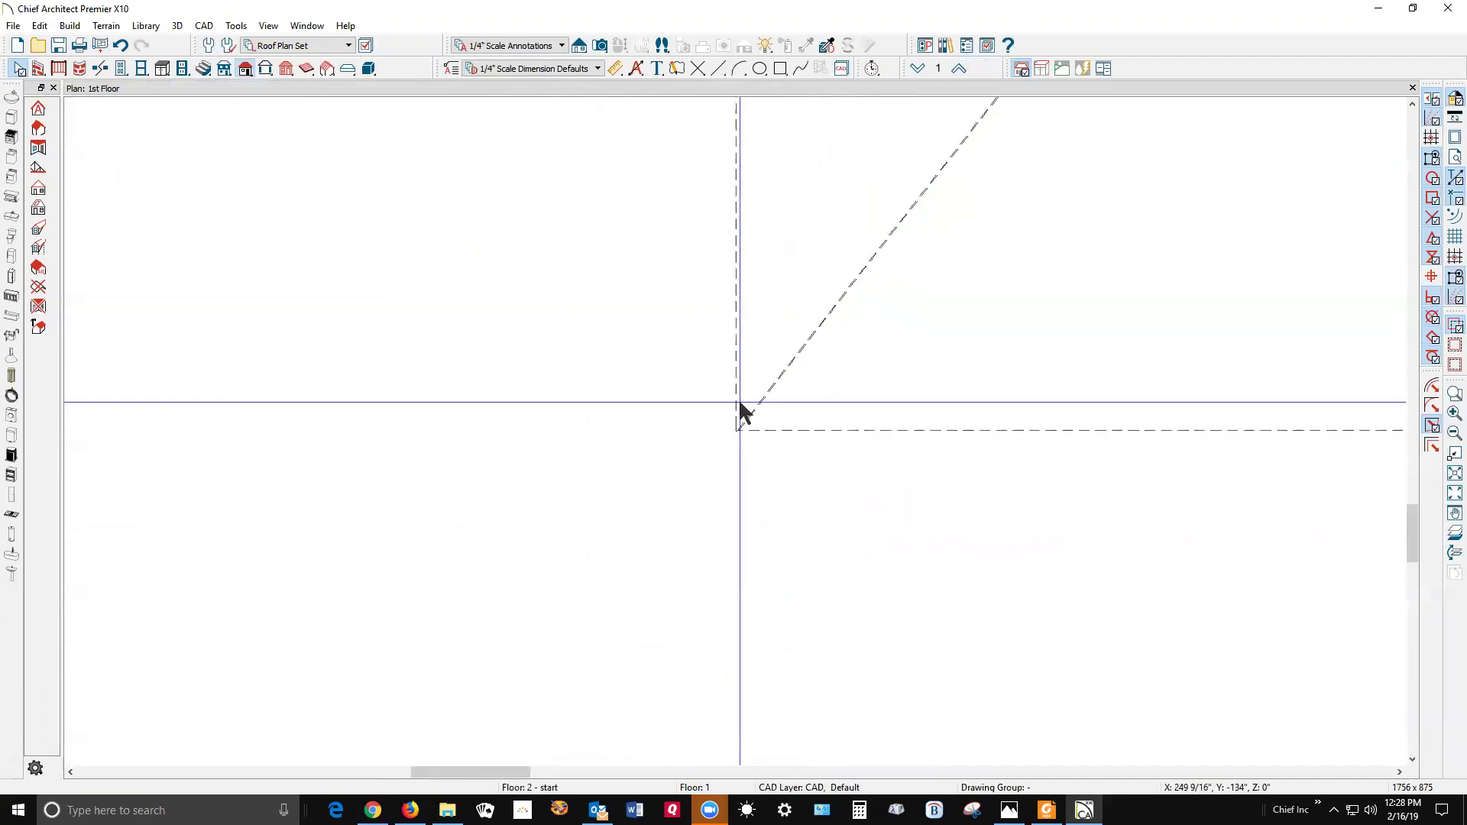
# Step: Snap the new roof plane's diagonal edge to the gable's eave corner and check the front roof in a full overview camera view
pyautogui.moveTo(764, 412); pyautogui.dragTo(736, 430)
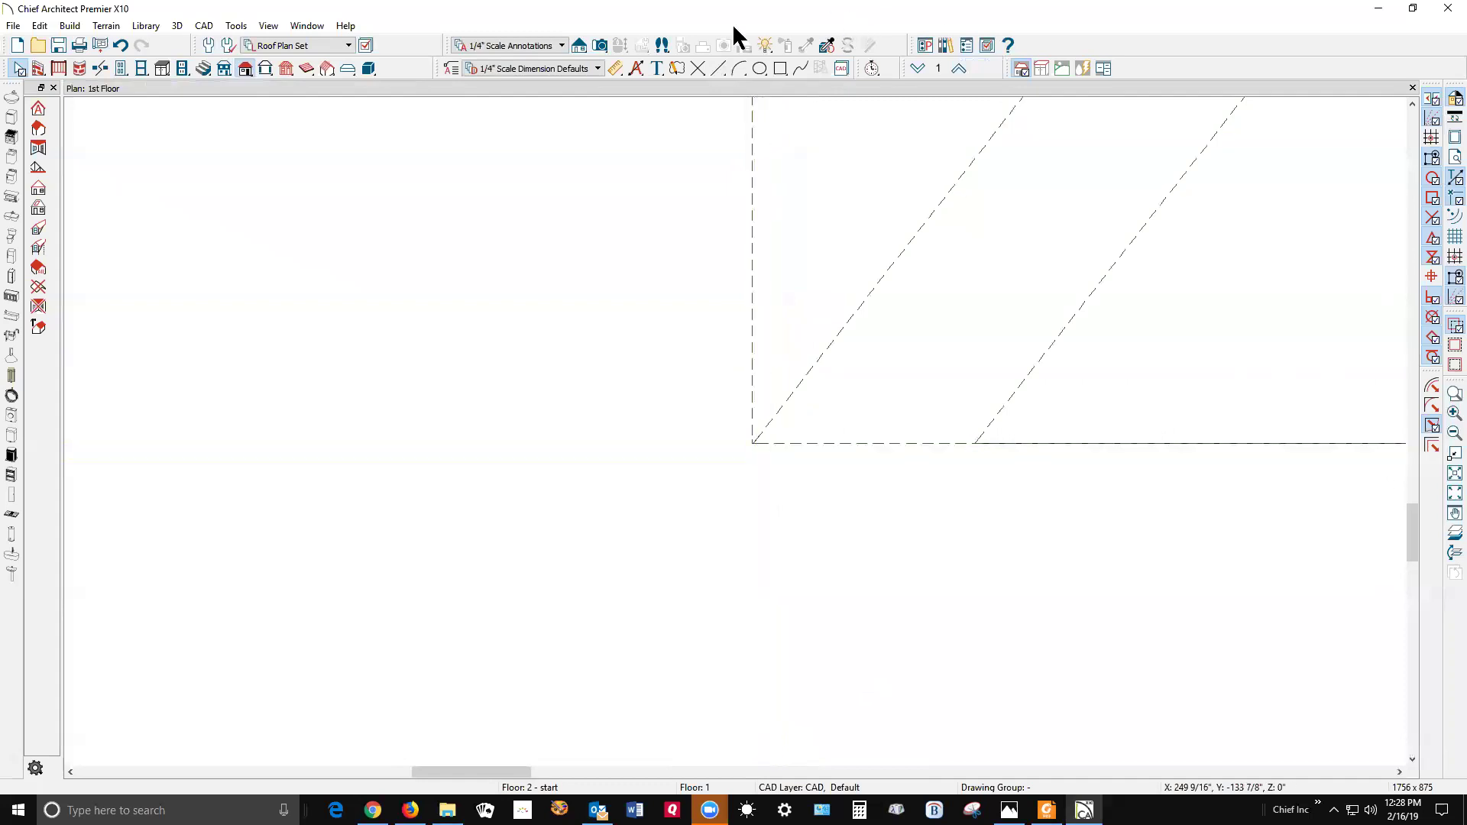
pyautogui.click(601, 46)
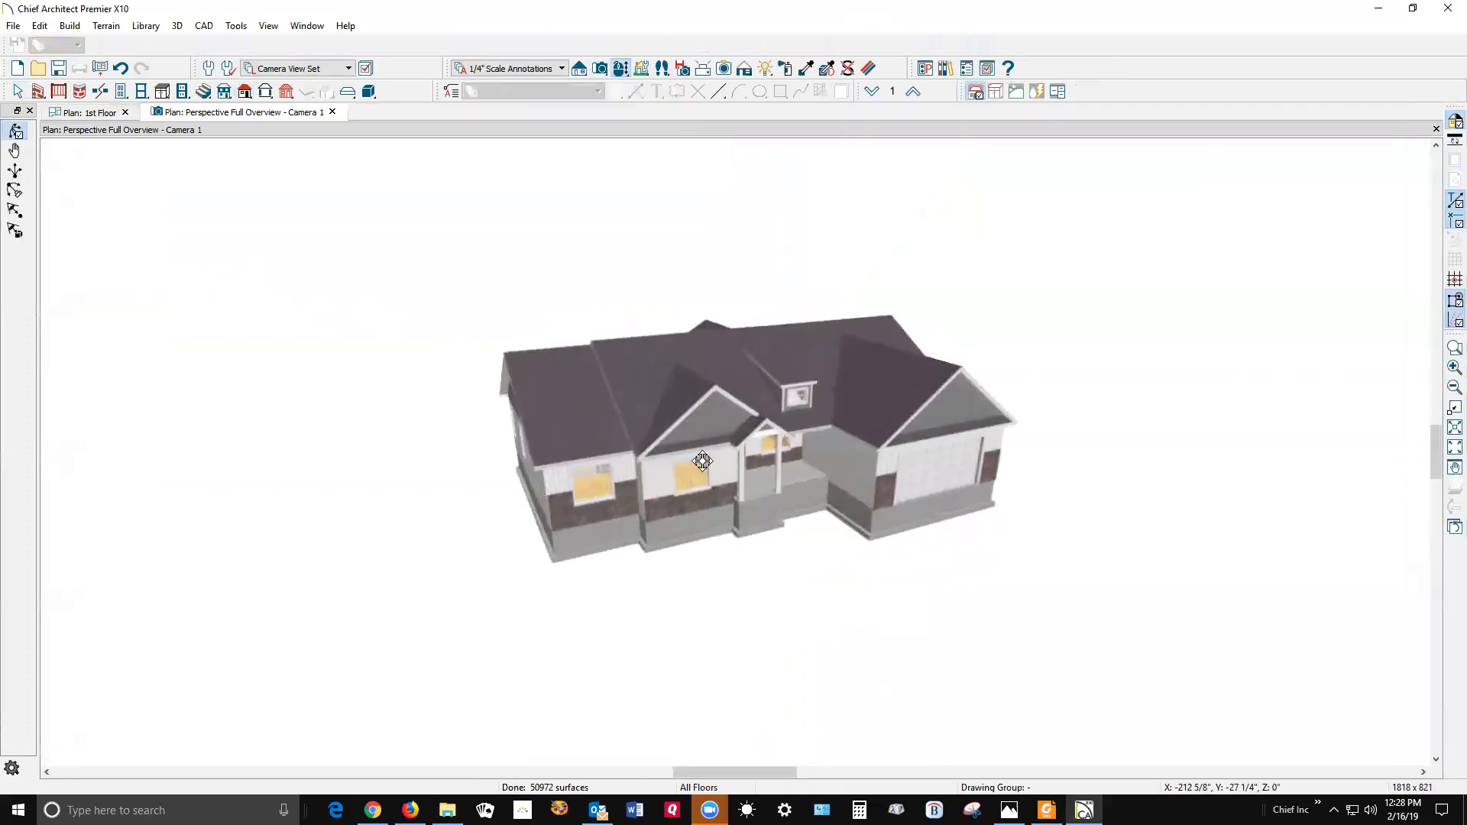
pyautogui.scroll(5, 603, 445)
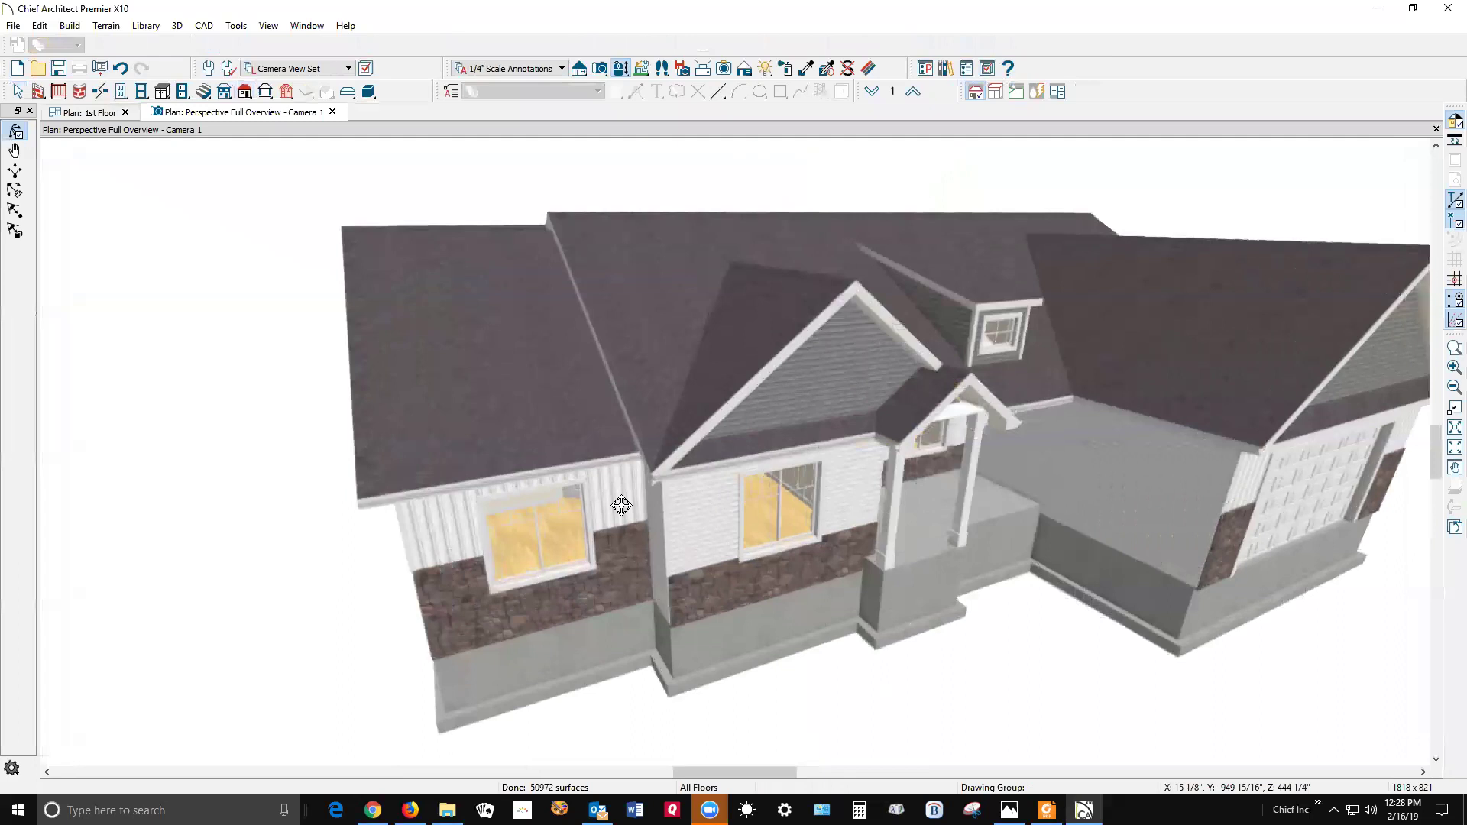
pyautogui.scroll(5, 622, 505)
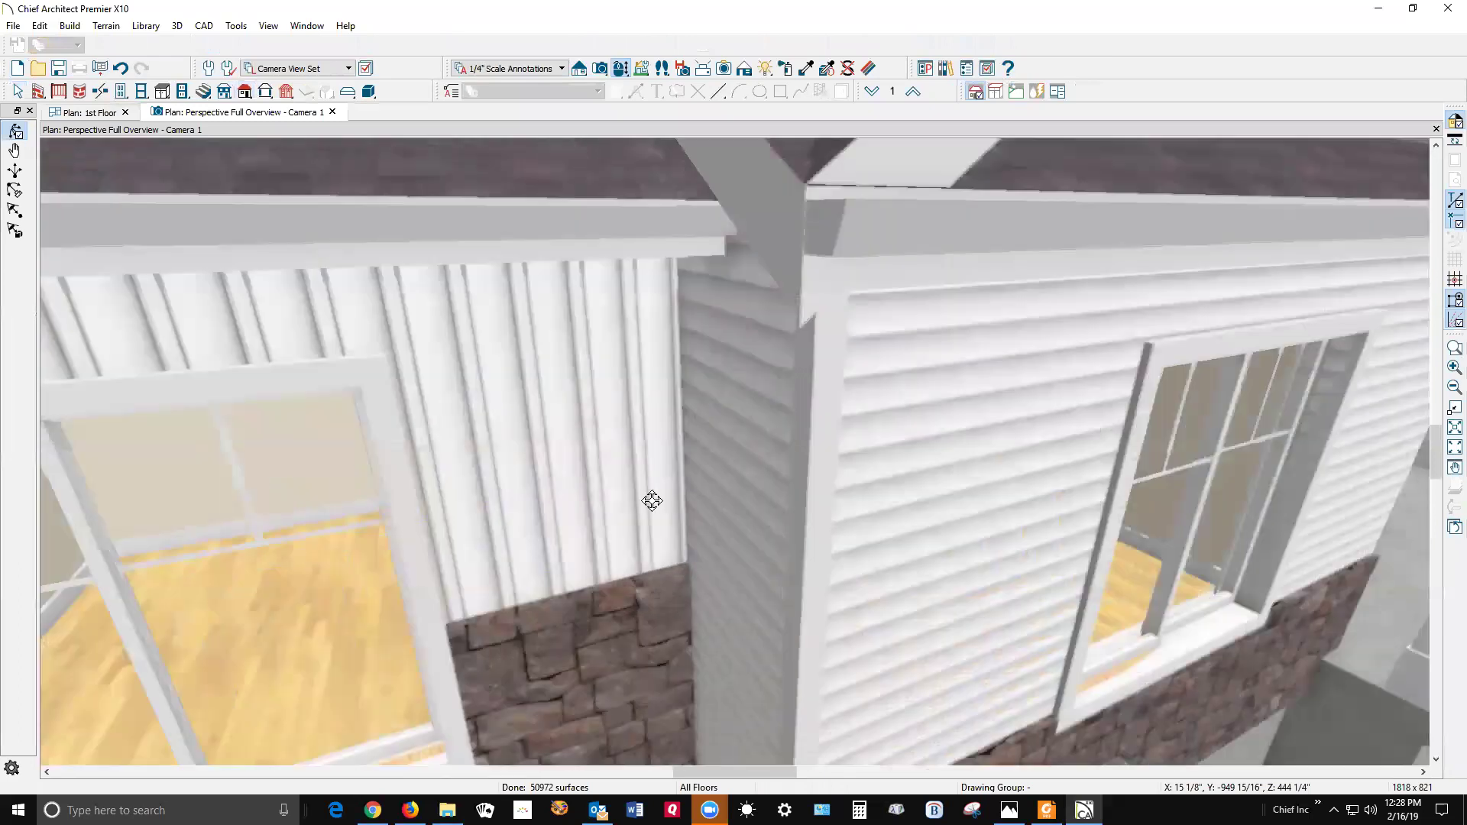
pyautogui.scroll(-5, 662, 484)
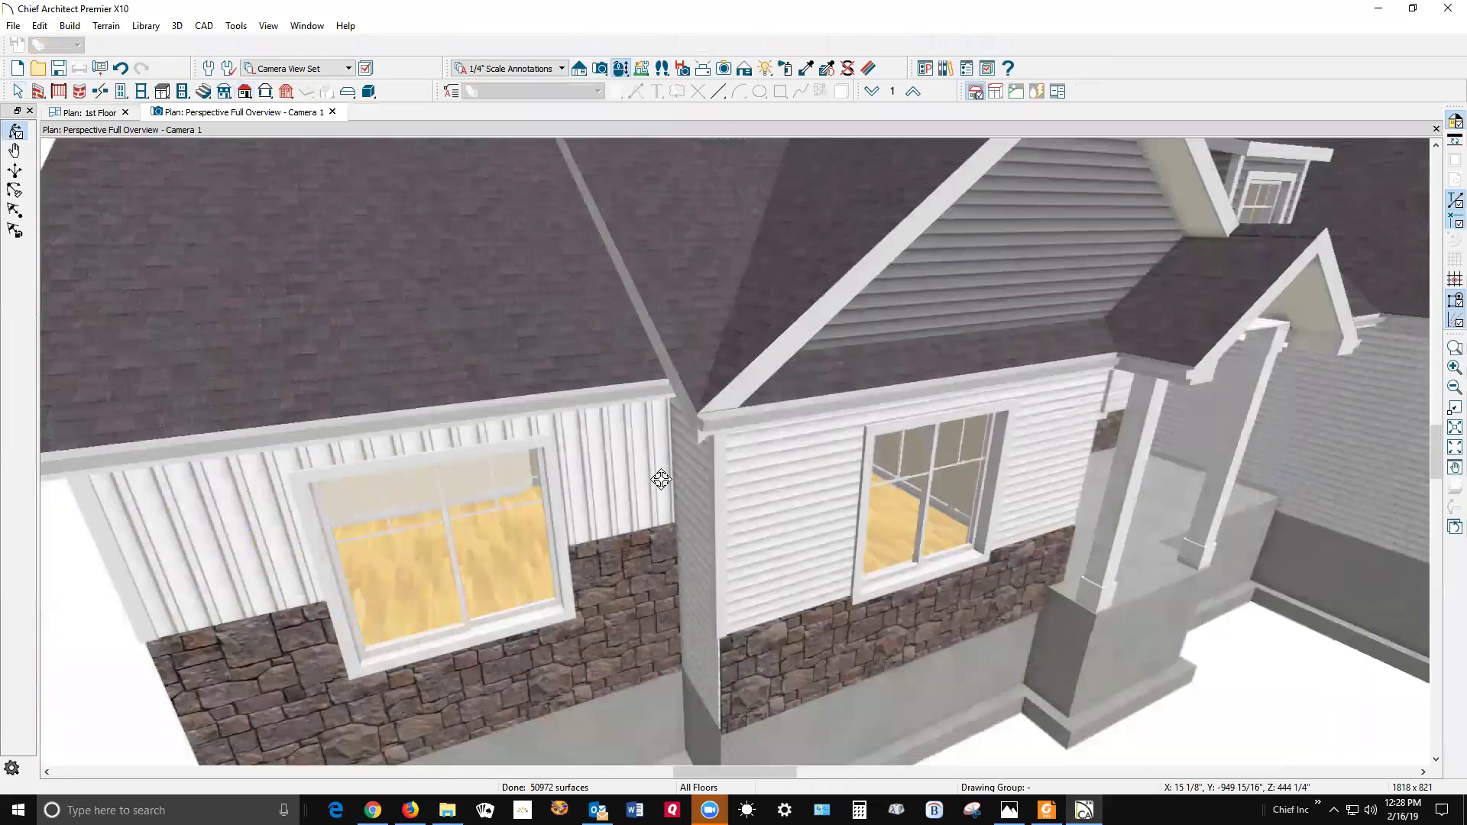
pyautogui.scroll(-5, 604, 290)
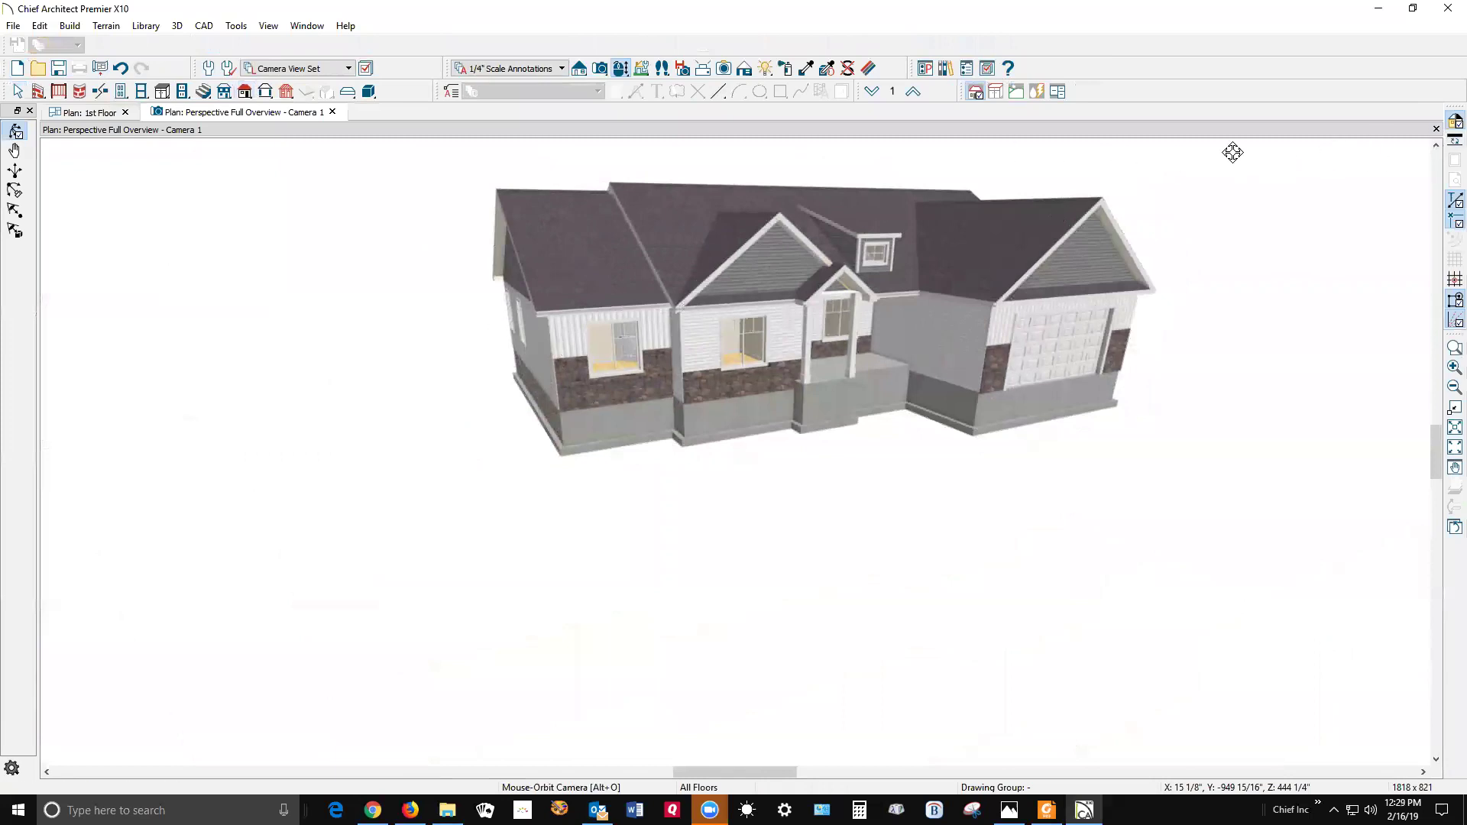
pyautogui.click(1436, 129)
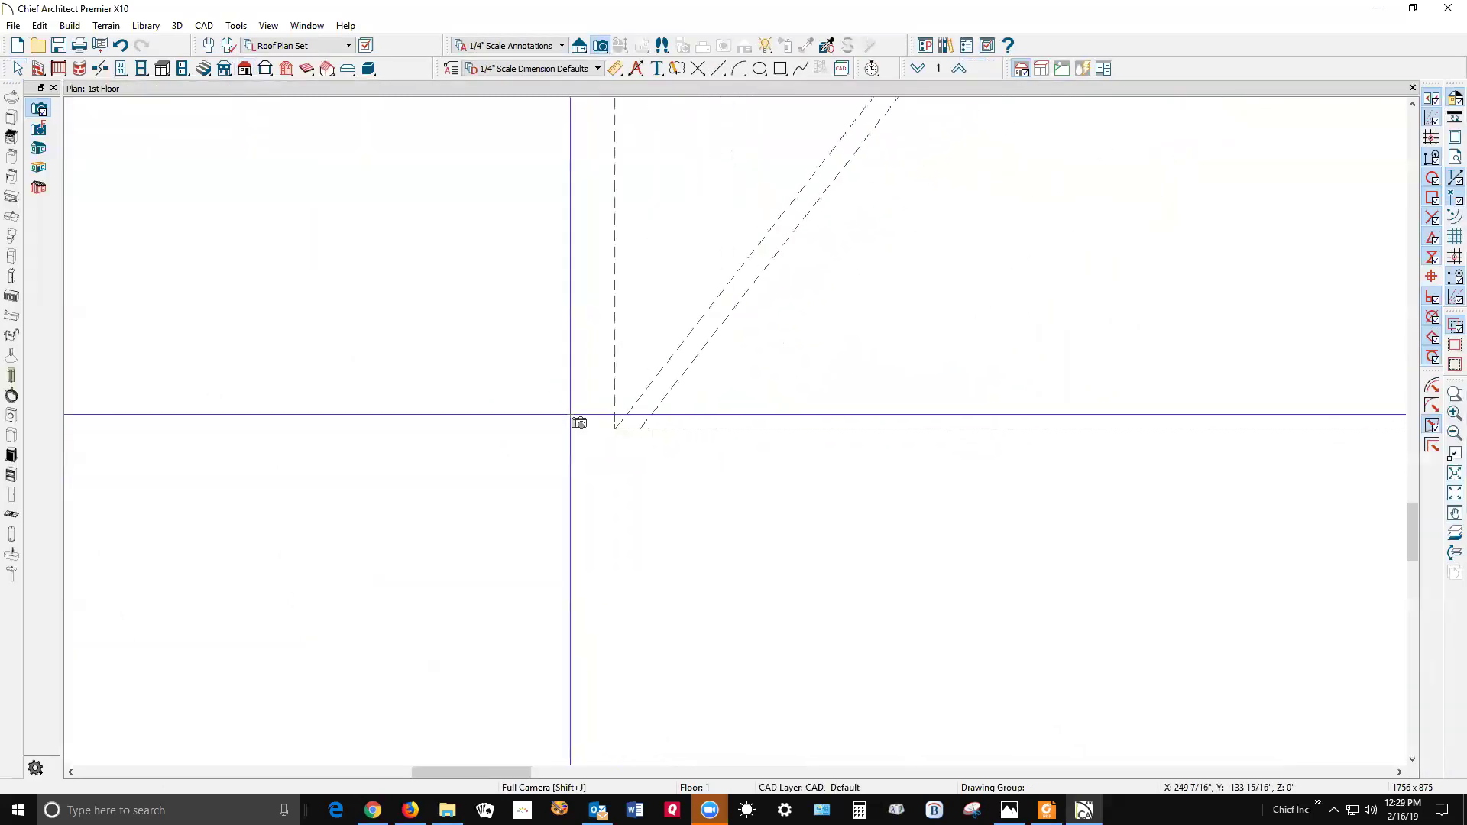
# Step: Create a new blank layout file and return to the 1st Floor plan
pyautogui.click(13, 26)
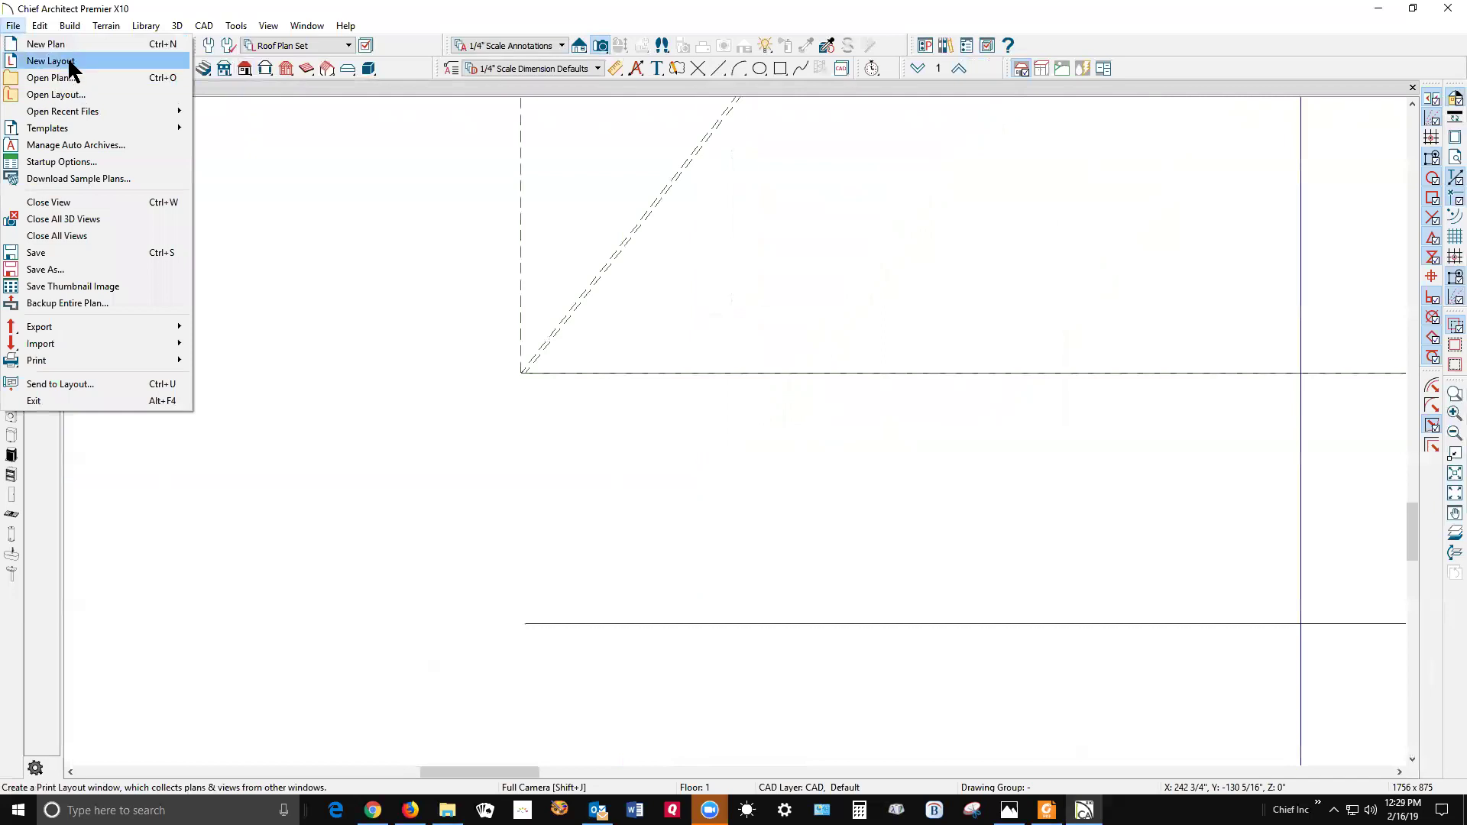
pyautogui.click(50, 61)
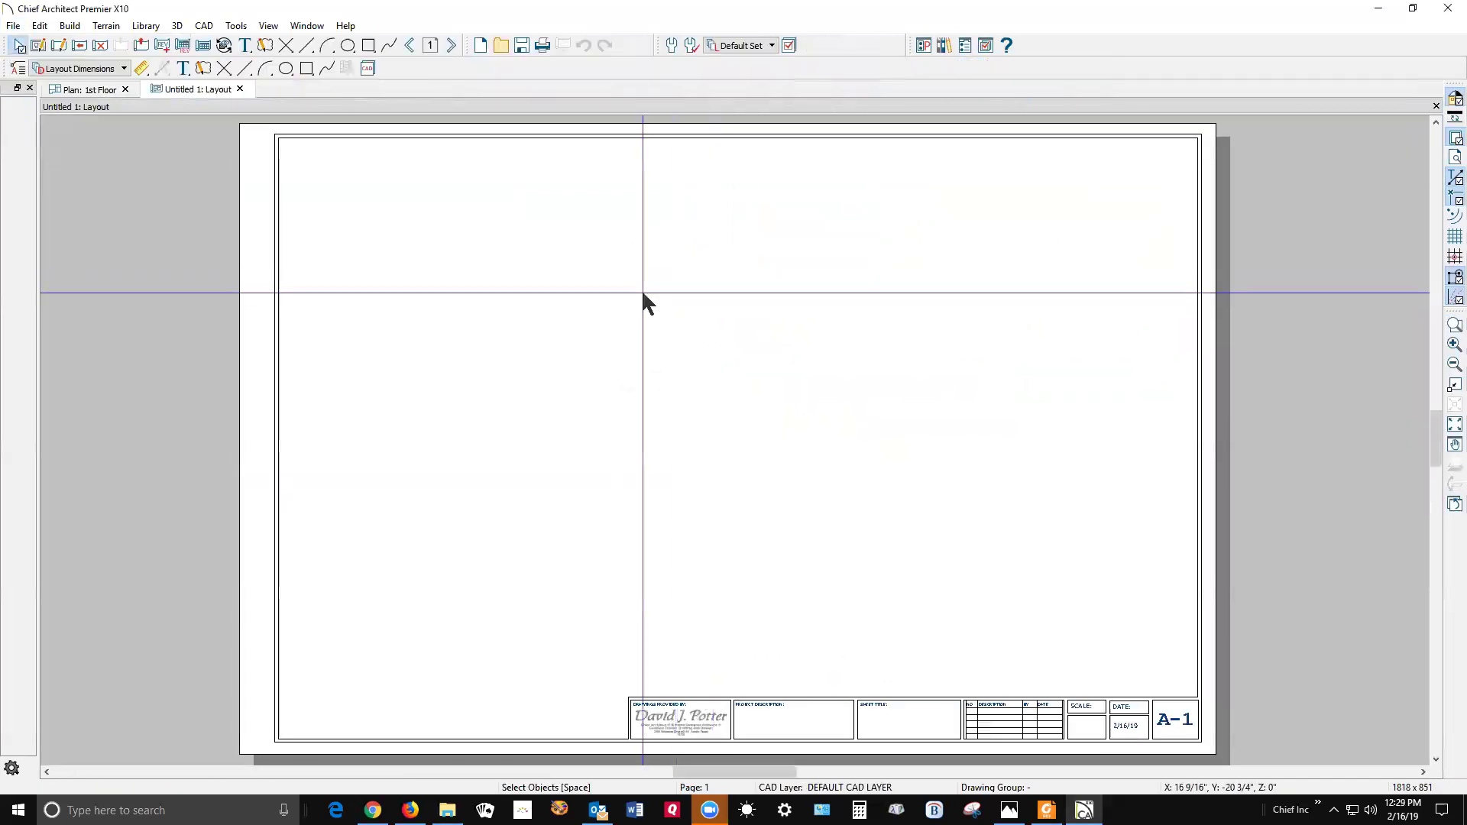
pyautogui.hotkey('ctrl', 'Tab')
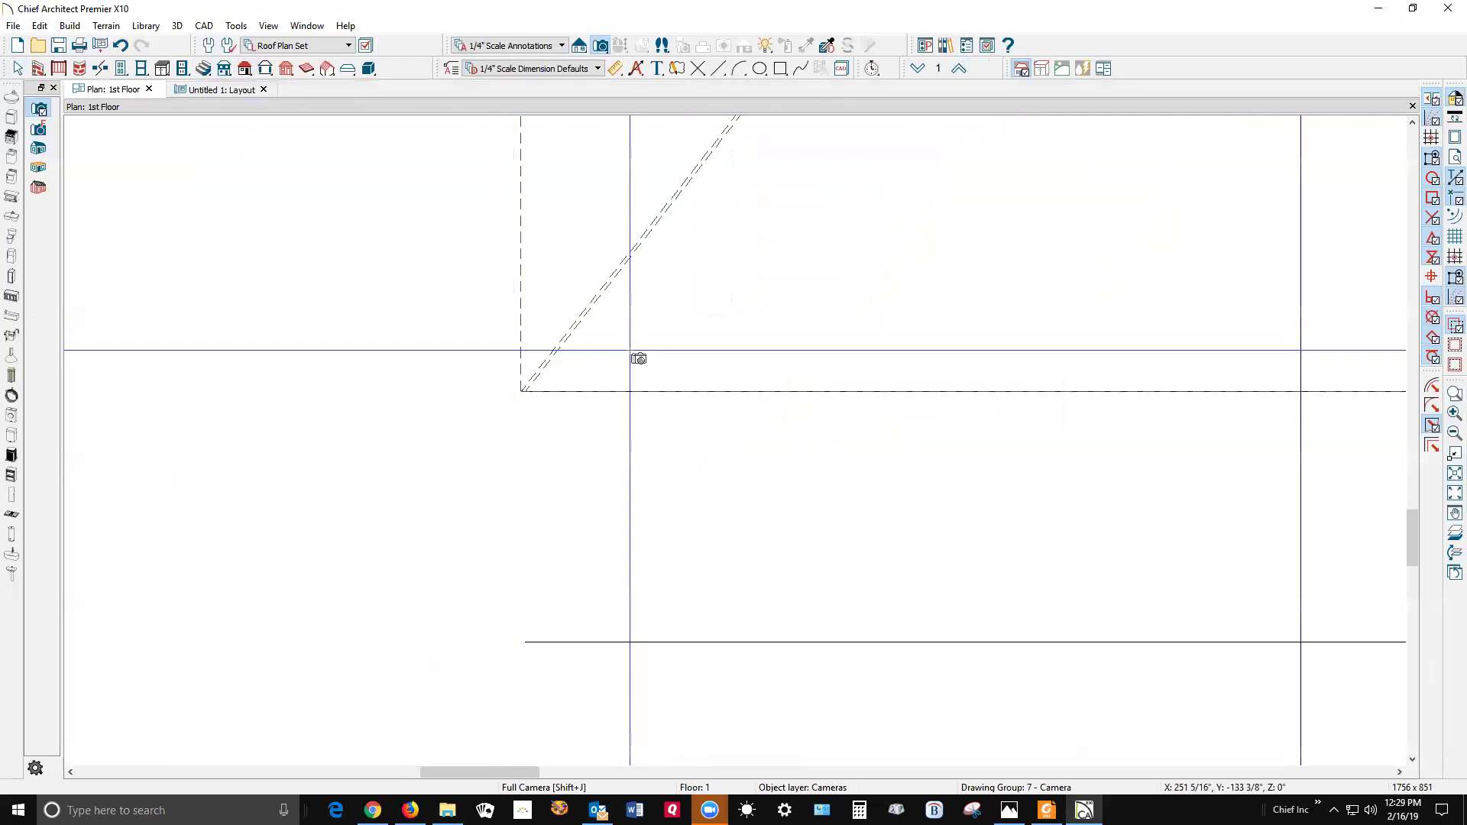
# Step: Create a cross section/elevation view facing the front of the whole house
pyautogui.scroll(-6, 507, 371)
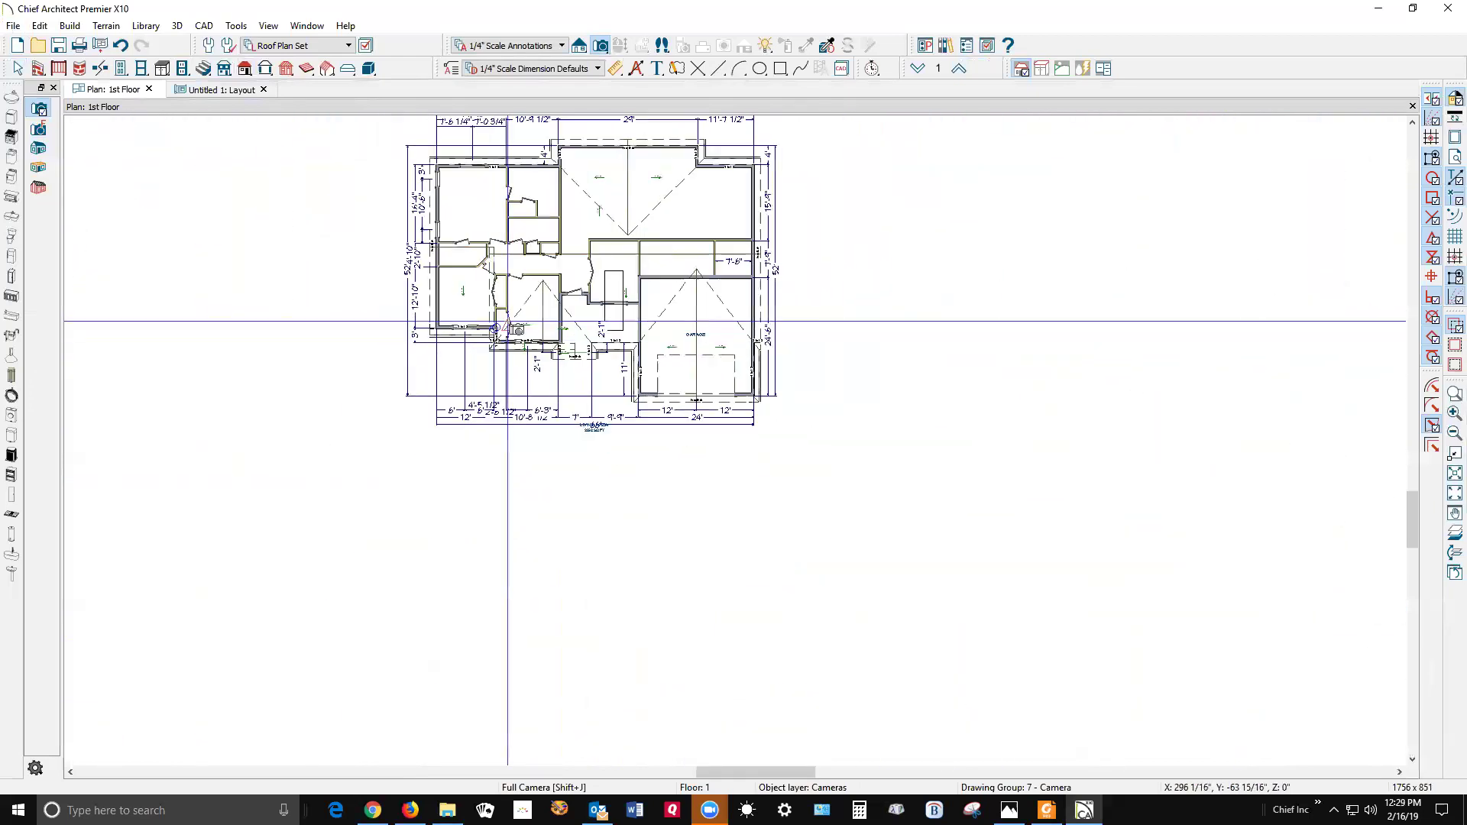
pyautogui.press('space')
pyautogui.click(578, 48)
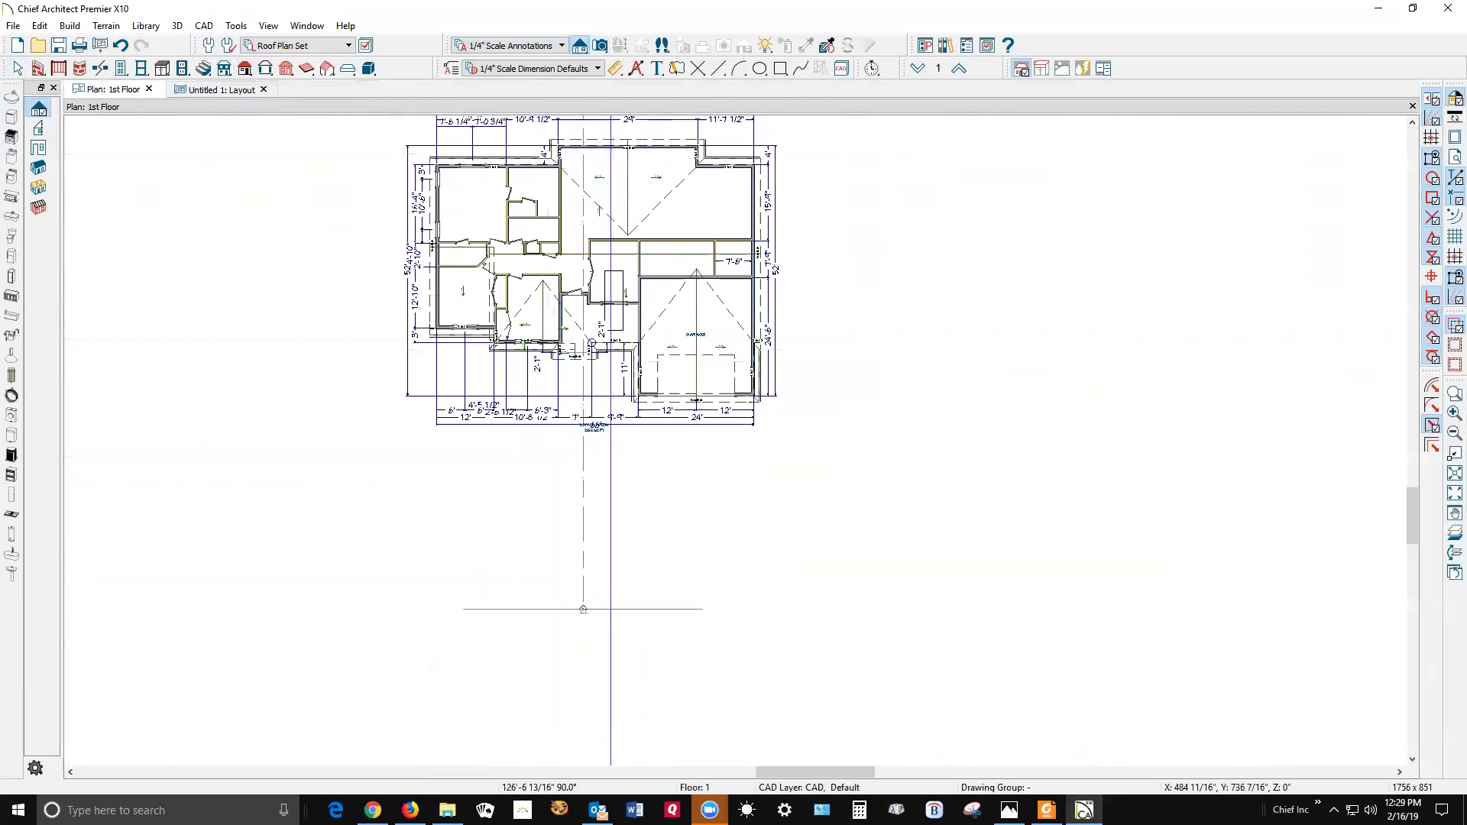
pyautogui.moveTo(583, 609); pyautogui.dragTo(583, 609)
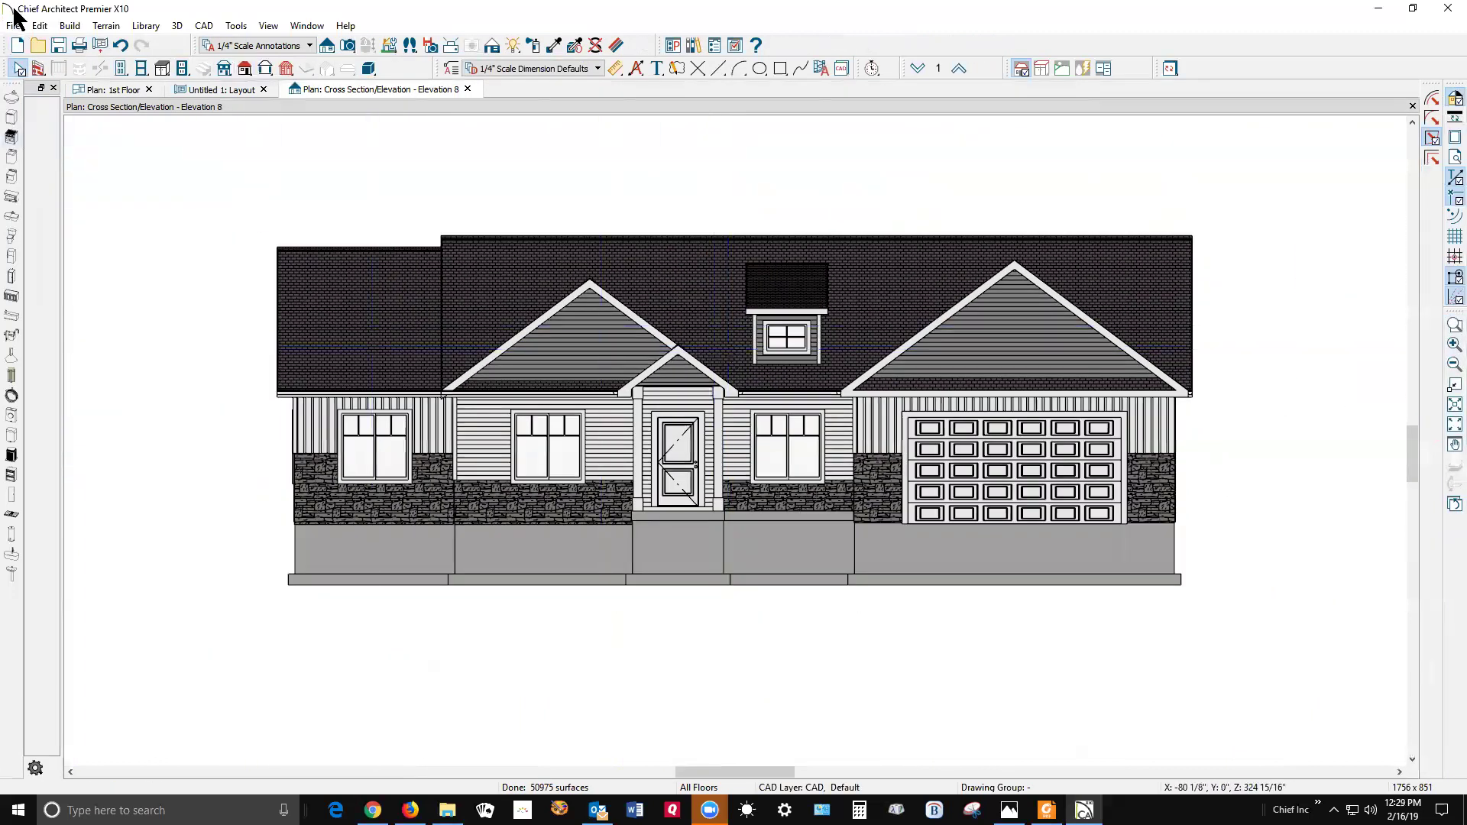
# Step: Send the entire front elevation to layout page 1 as plot lines, scaled to fit the sheet
pyautogui.click(15, 26)
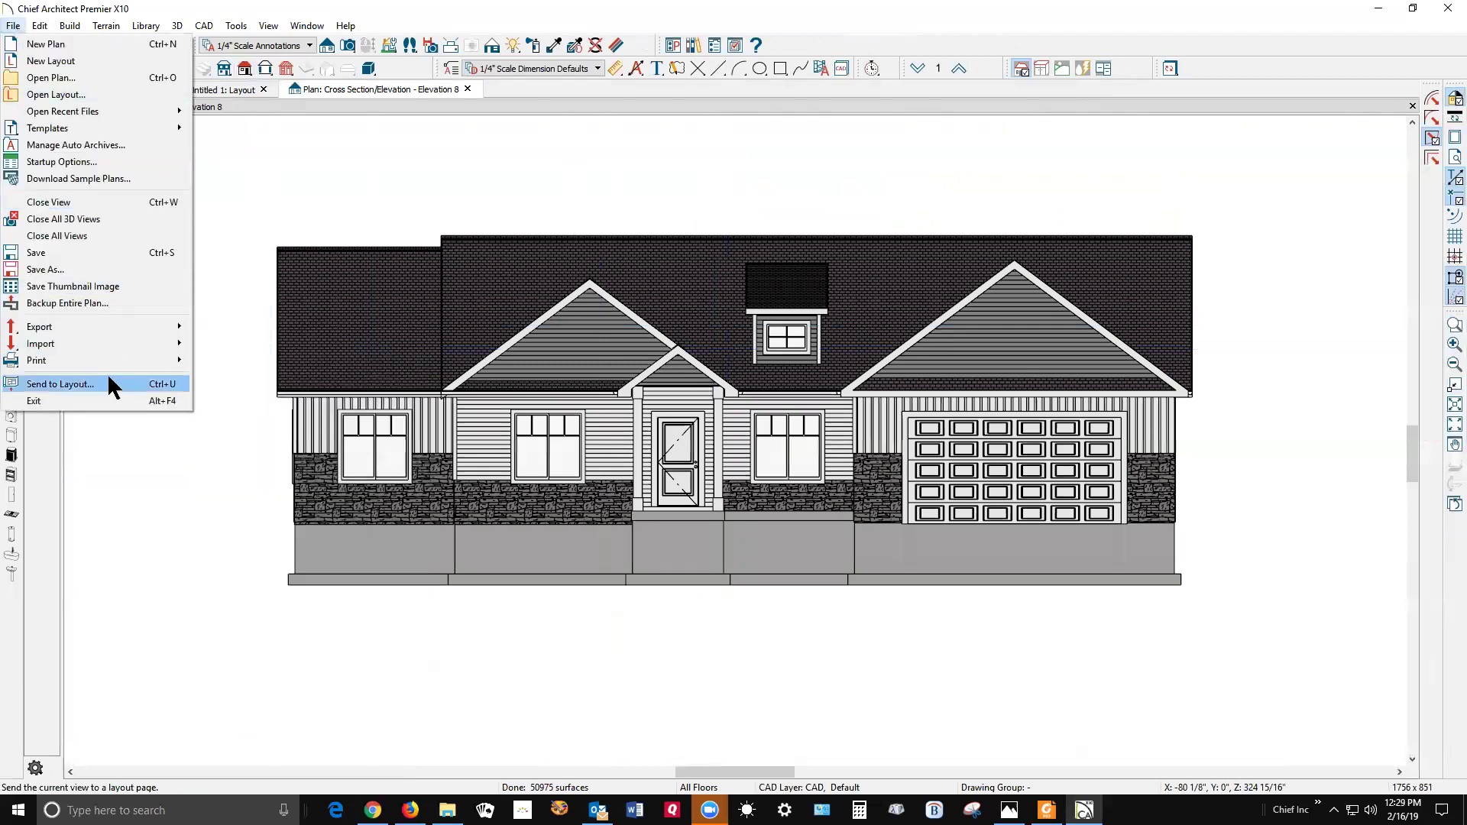
pyautogui.click(107, 384)
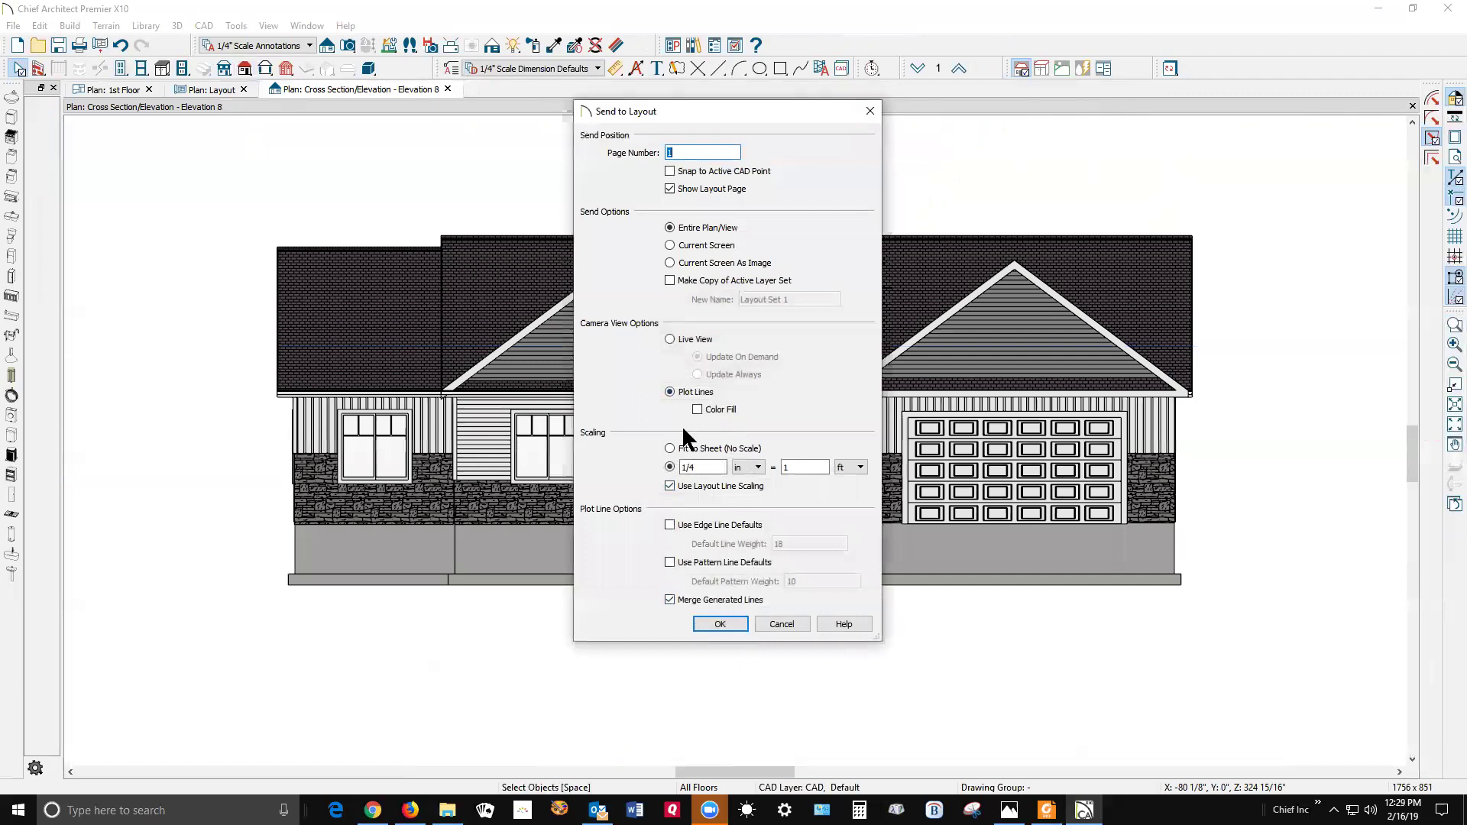
pyautogui.click(678, 448)
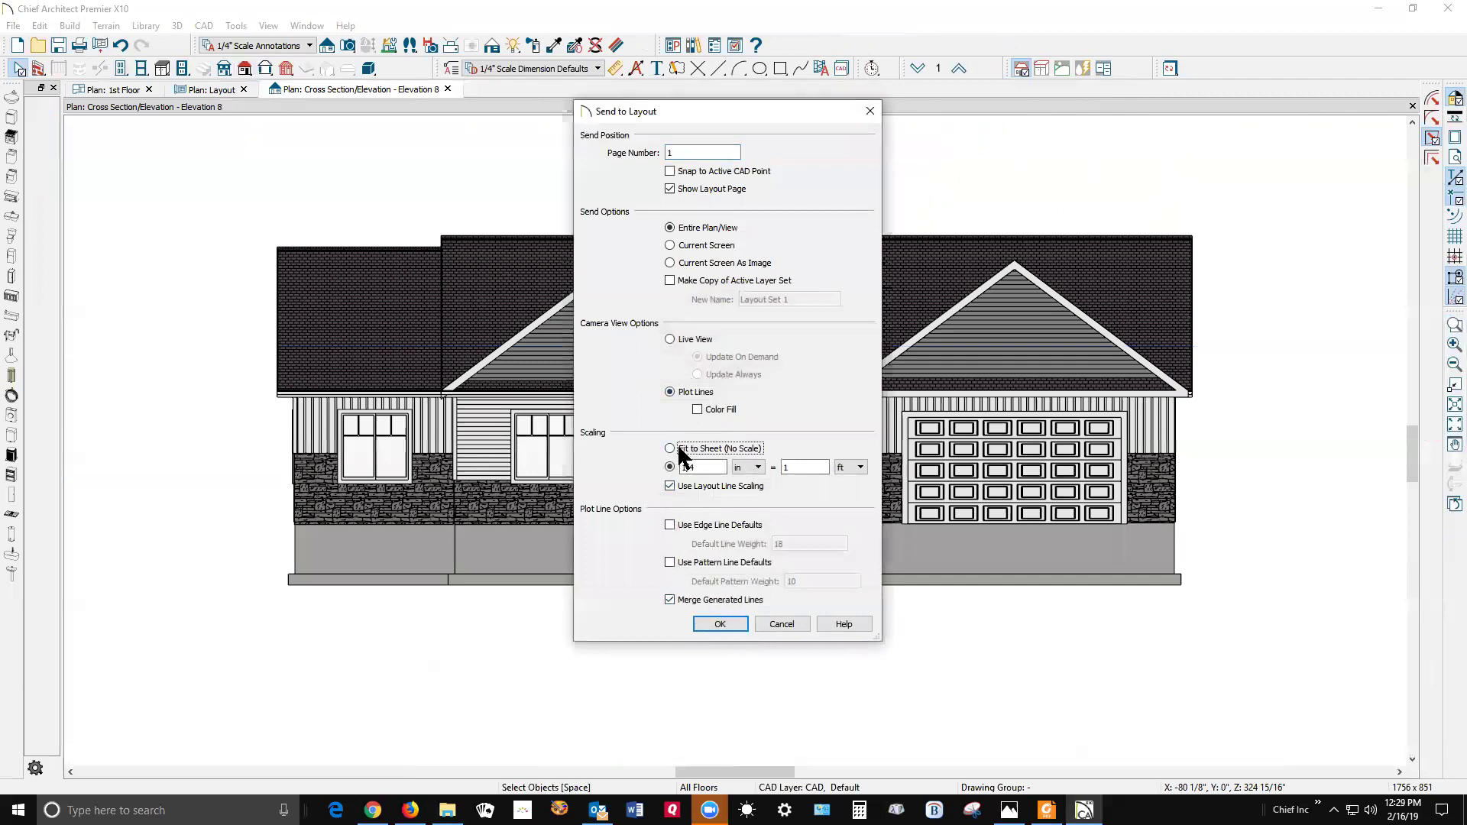
pyautogui.click(723, 622)
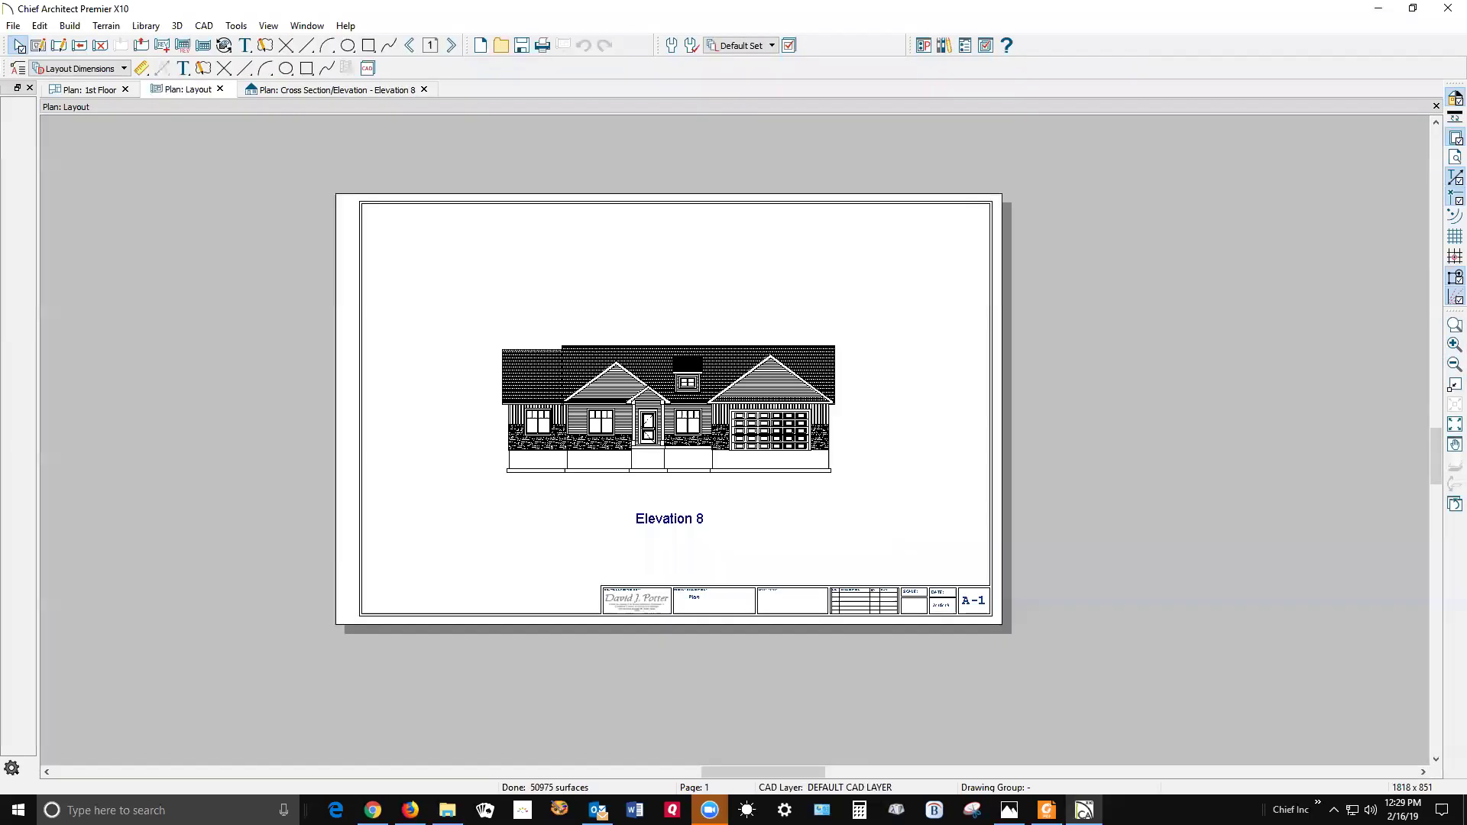
# Step: Suppress the label of the elevation's layout box
pyautogui.scroll(1, 658, 453)
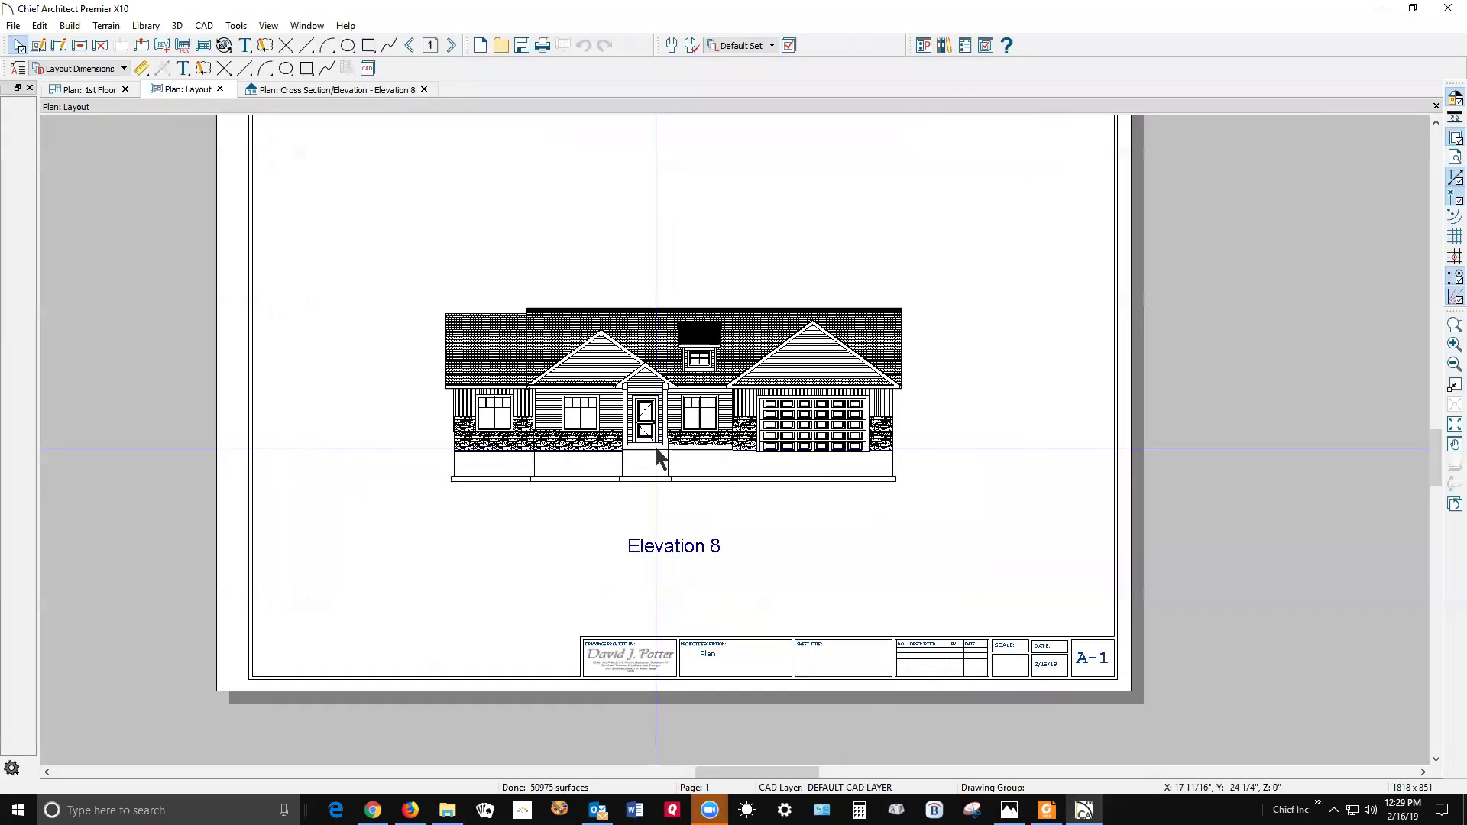
pyautogui.click(677, 475)
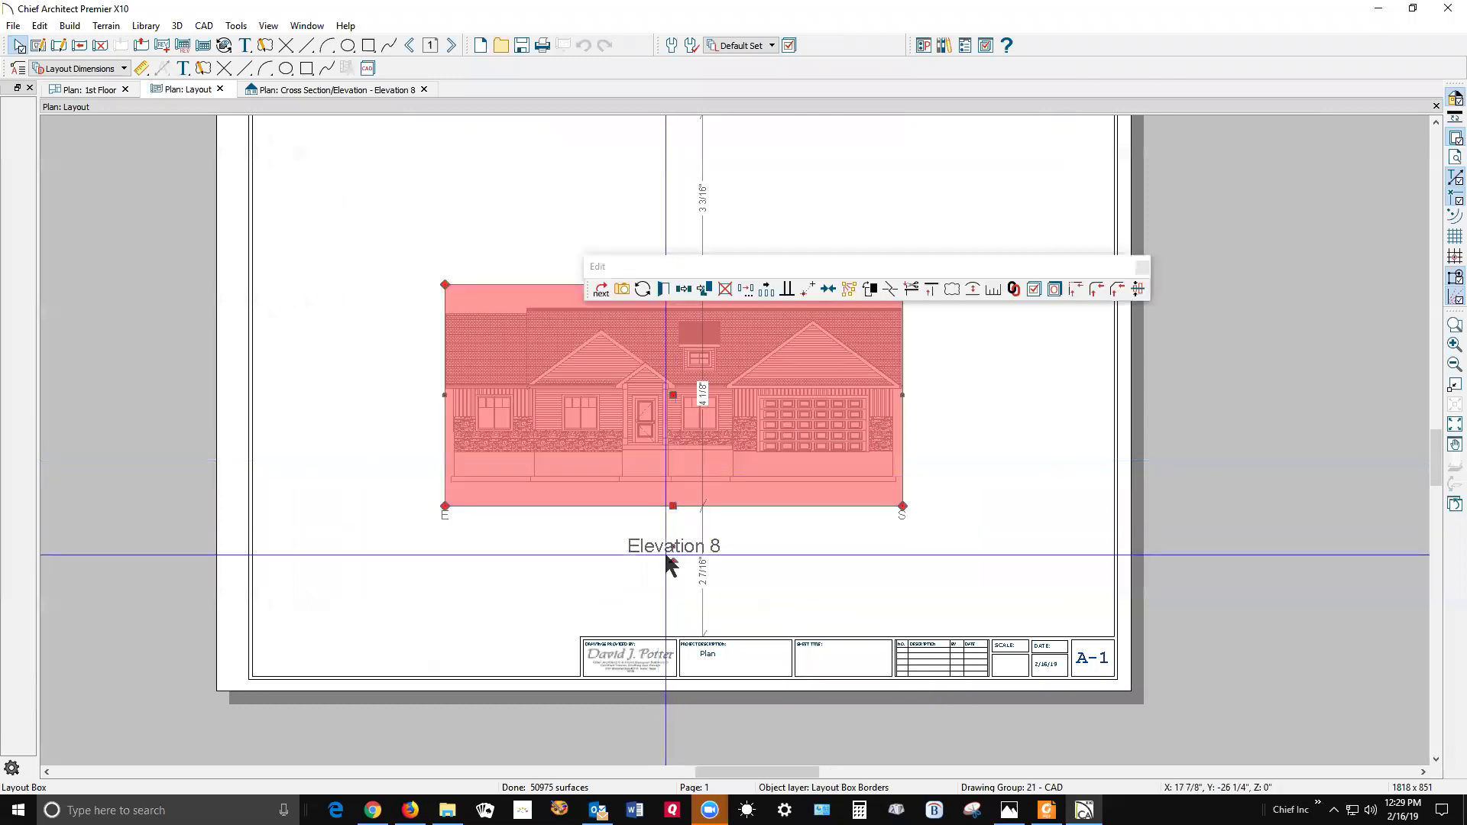
pyautogui.click(663, 289)
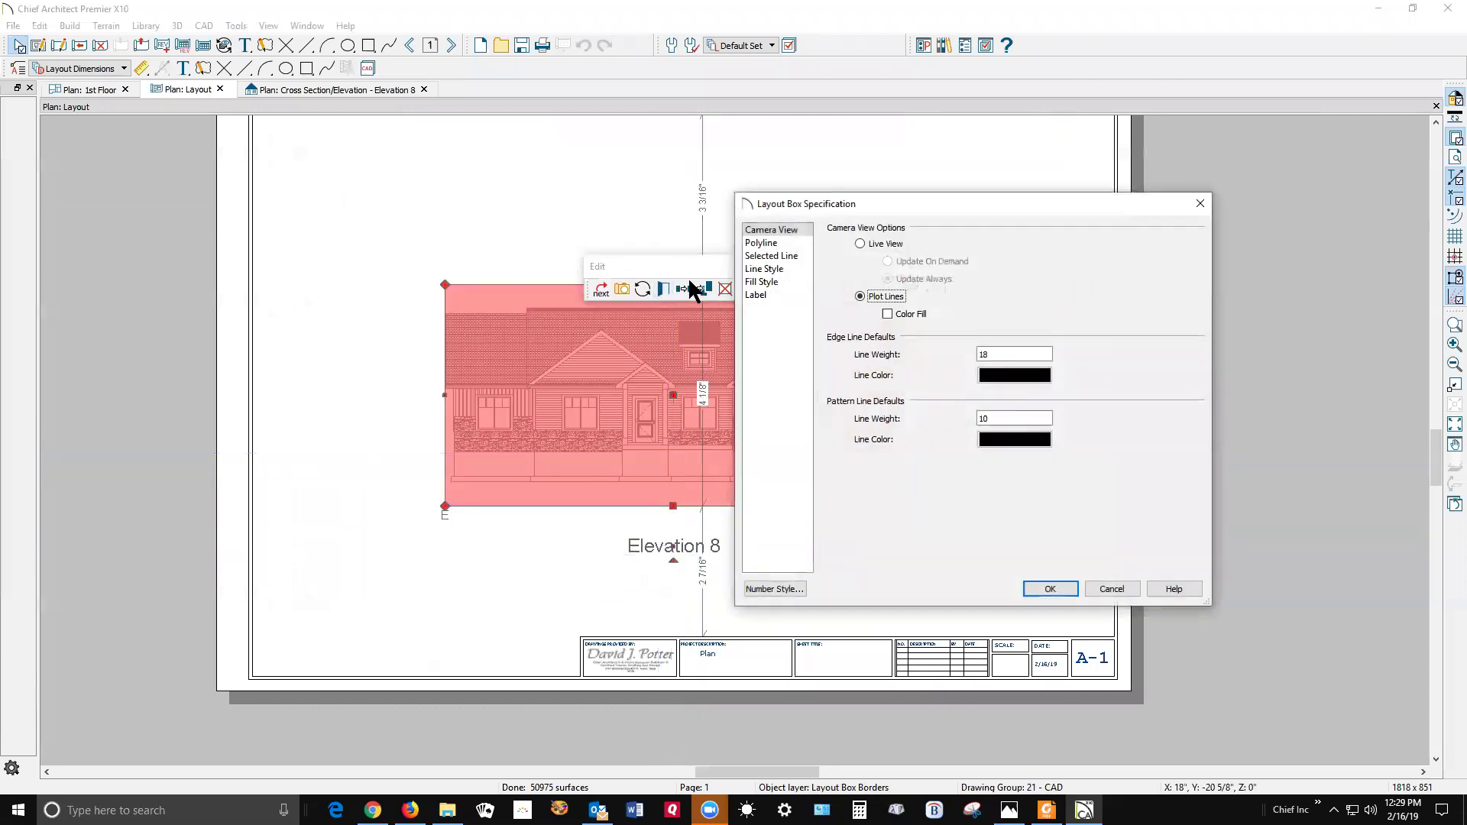
pyautogui.click(757, 295)
pyautogui.click(848, 230)
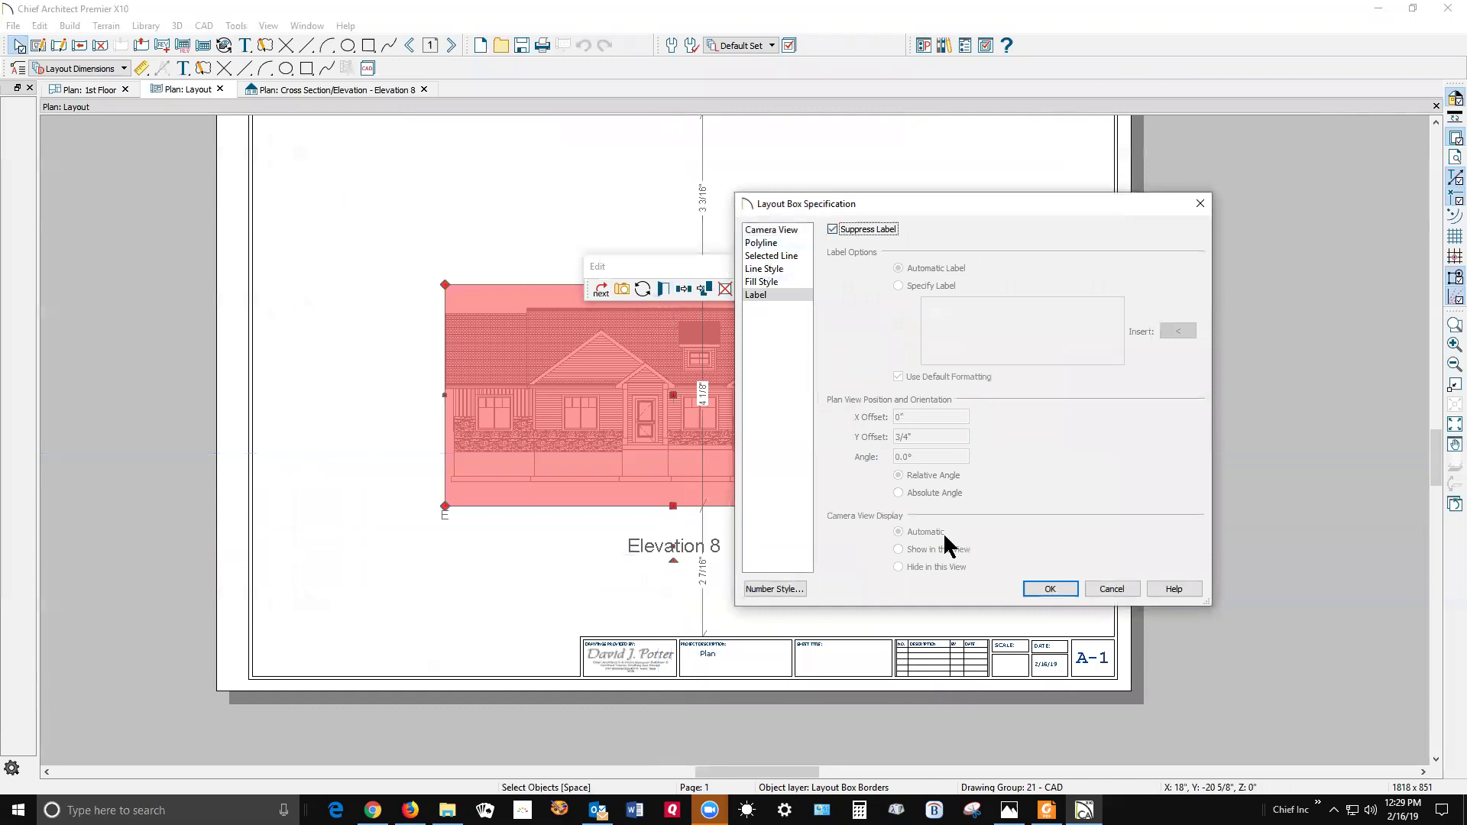
pyautogui.click(1048, 589)
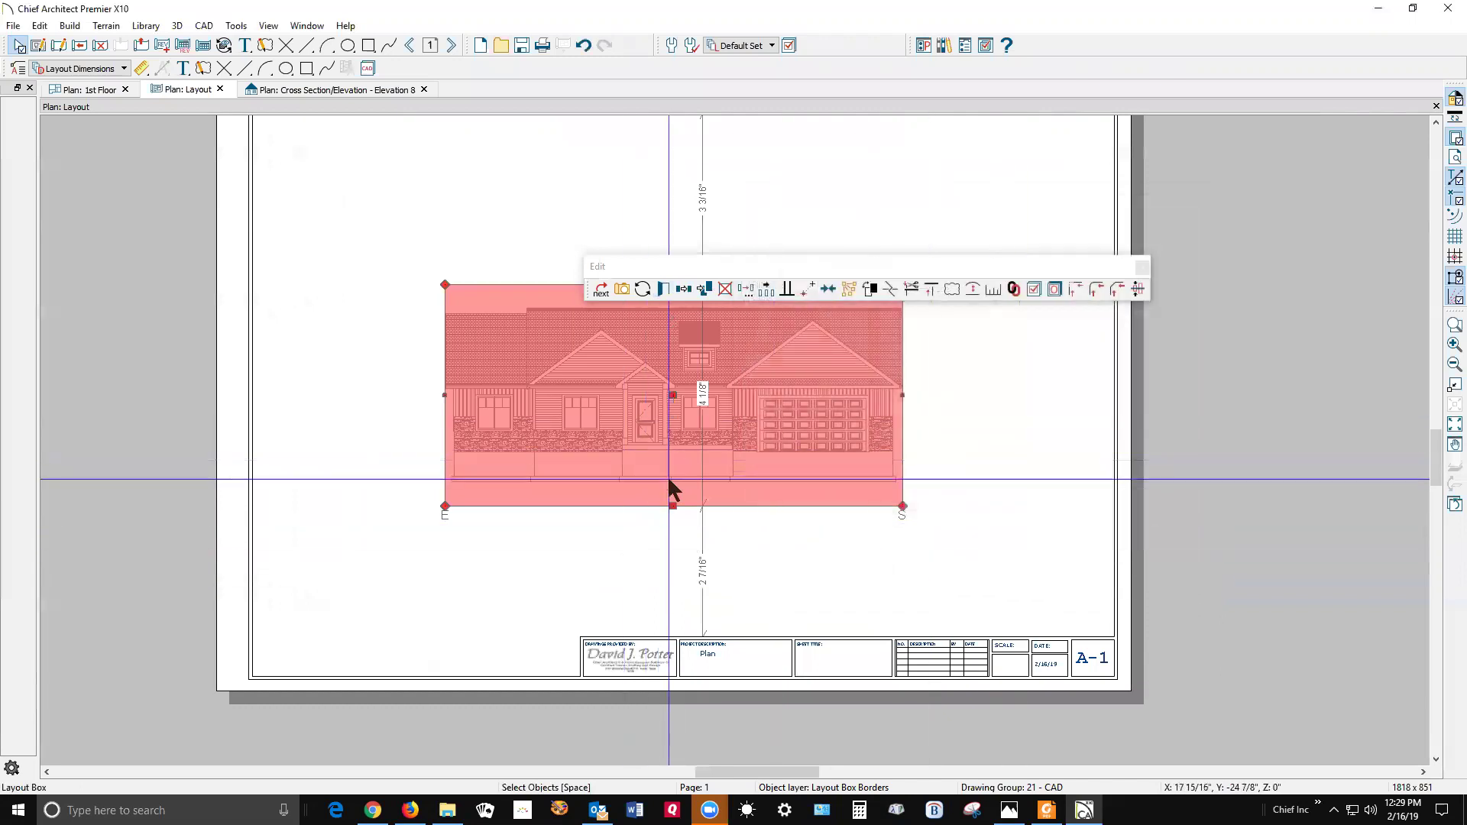
# Step: Crop the layout box below the stone to about 3 1/4" high and widen both sides to about 9 7/16" overall
pyautogui.moveTo(672, 511); pyautogui.dragTo(667, 458)
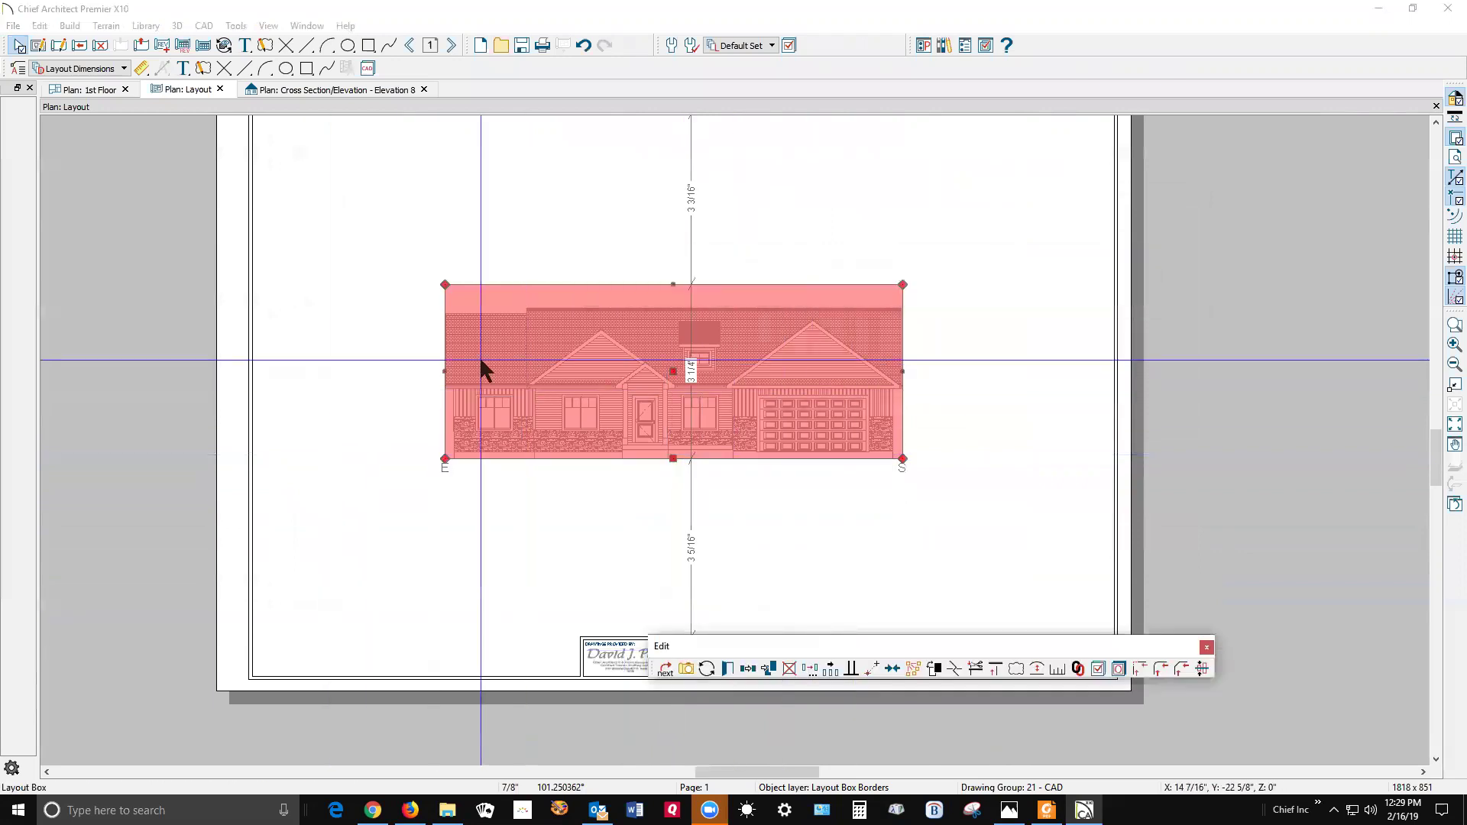
pyautogui.moveTo(442, 382); pyautogui.dragTo(415, 382)
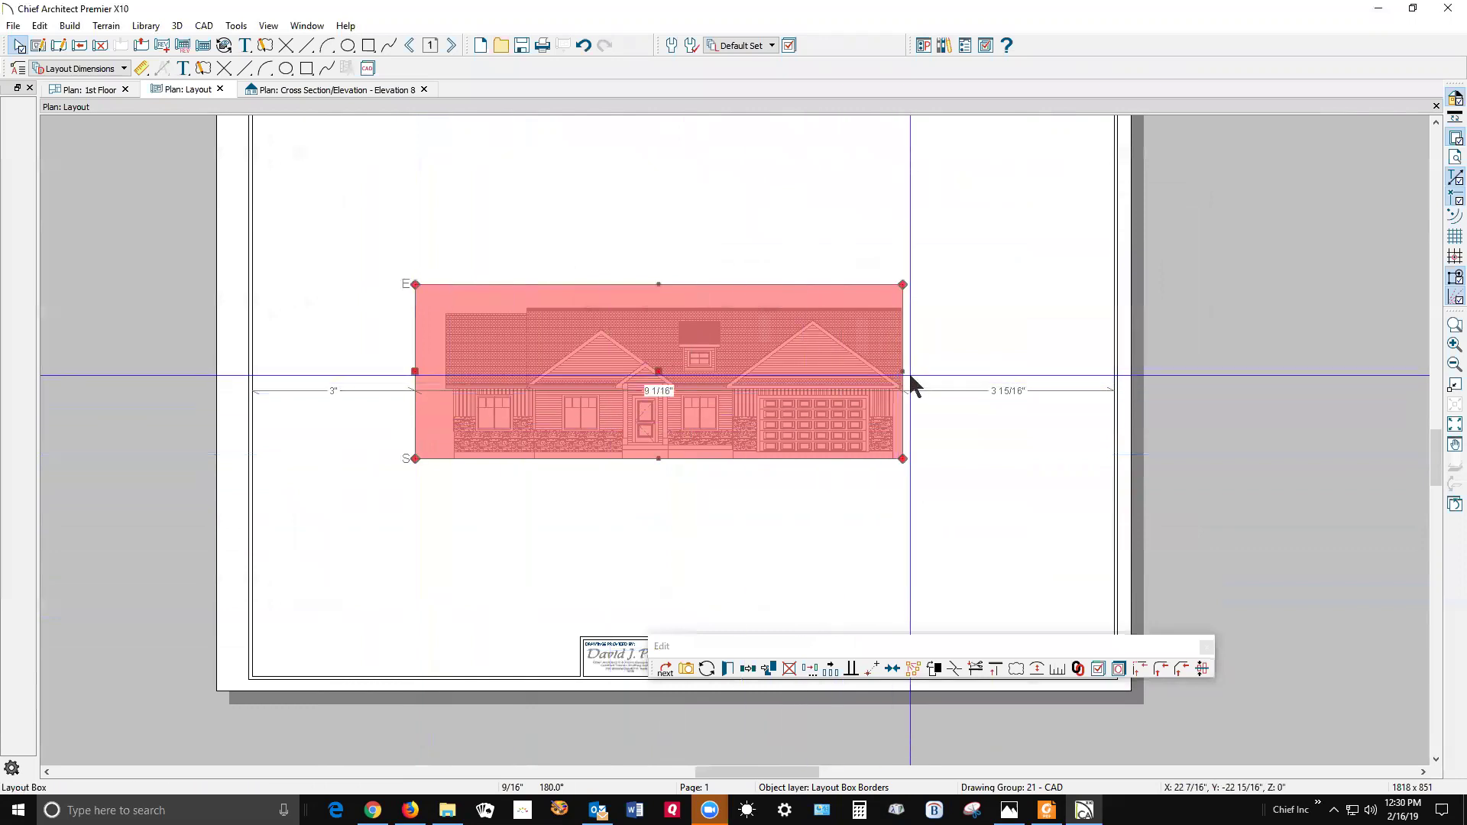
pyautogui.moveTo(902, 373); pyautogui.dragTo(922, 386)
# Step: Undo the skewed corner of the layout box and enlarge the elevation proportionally to nearly fill the sheet's width
pyautogui.moveTo(922, 284)
pyautogui.mouseDown()
pyautogui.moveTo(965, 263)
pyautogui.moveTo(947, 260)
pyautogui.moveTo(918, 289)
pyautogui.mouseUp()
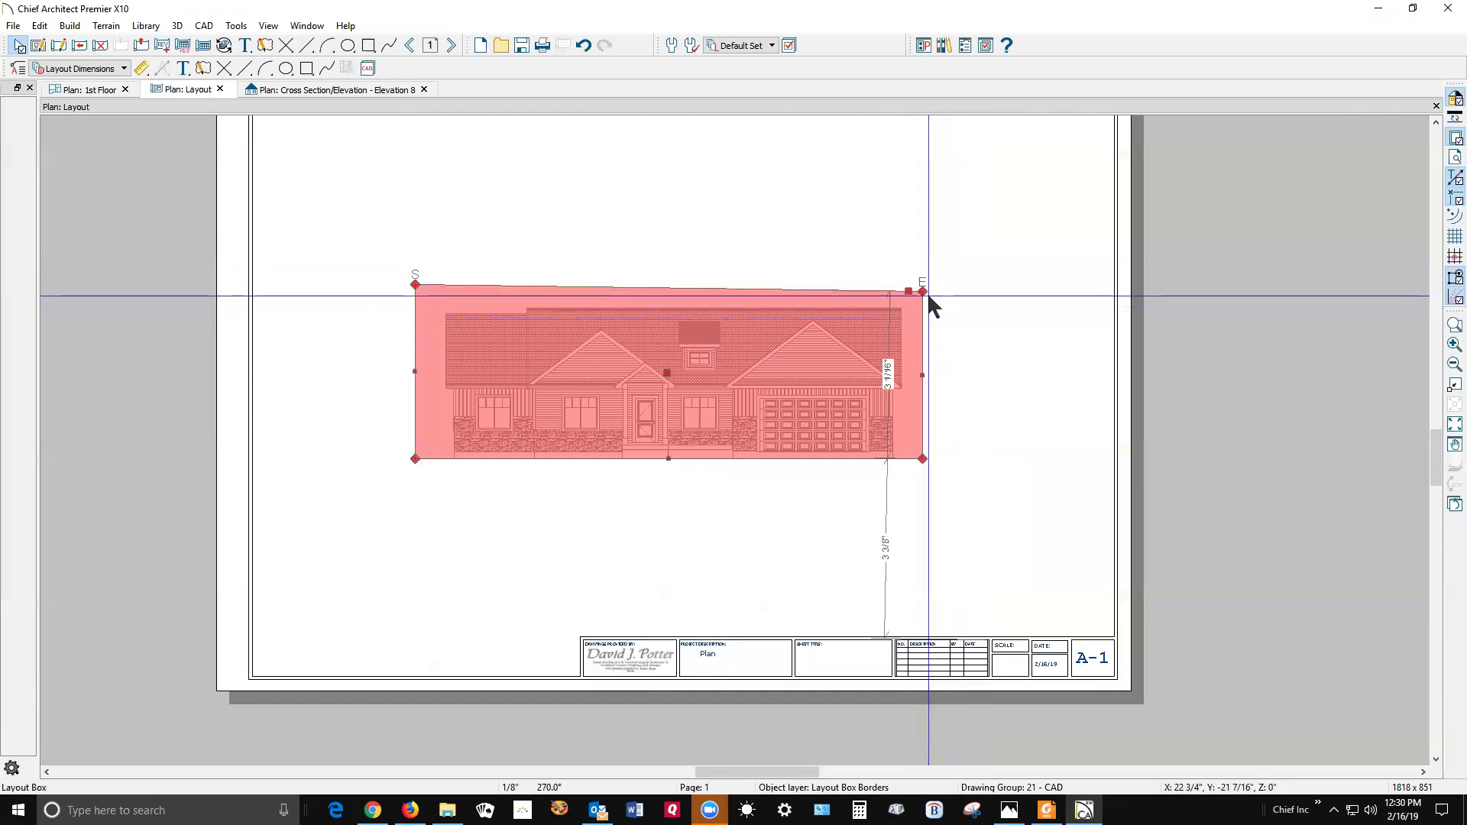
pyautogui.hotkey('ctrl', 'z')
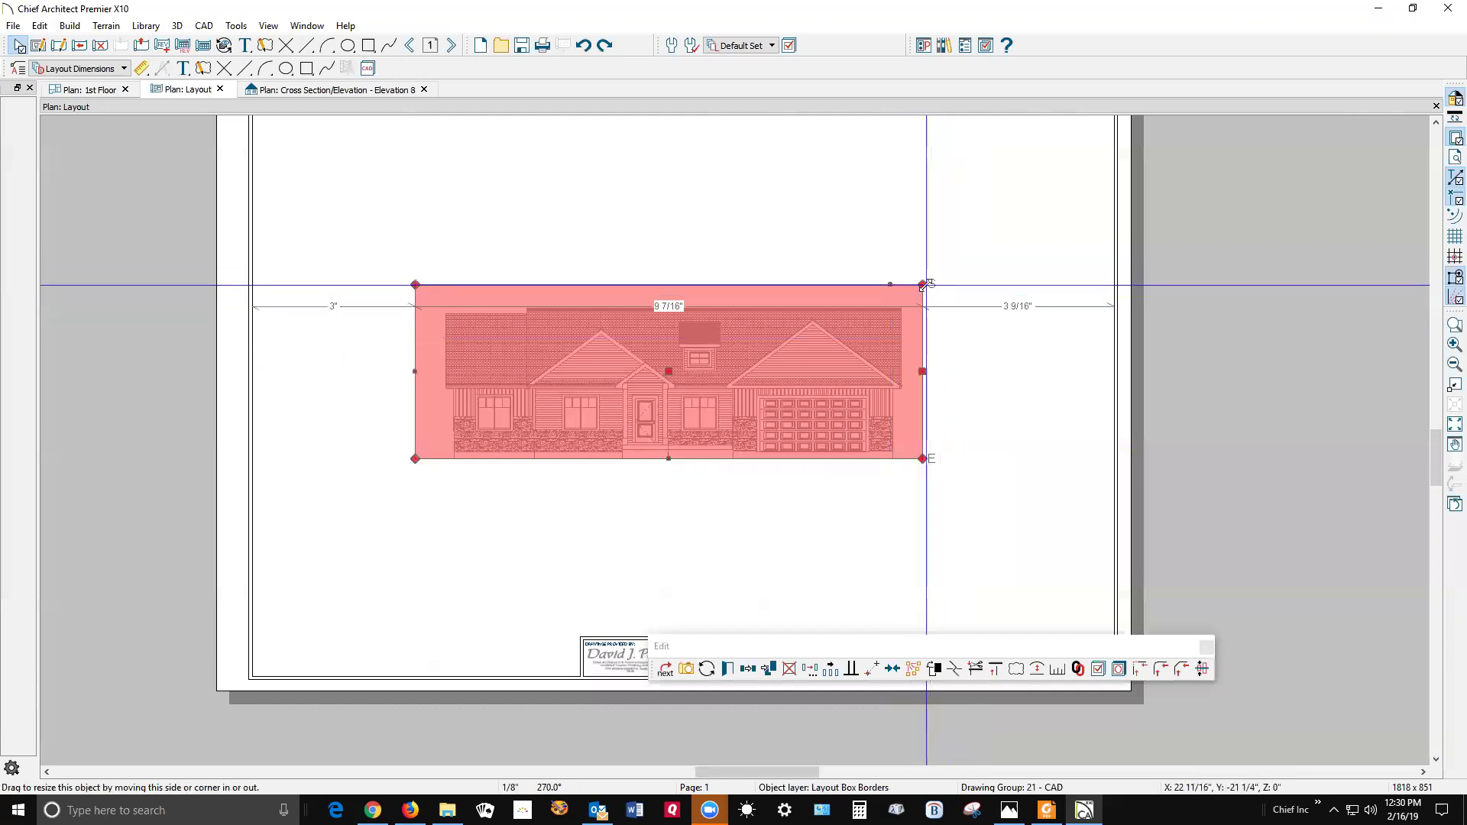
pyautogui.moveTo(927, 285); pyautogui.dragTo(1076, 188)
pyautogui.click(366, 539)
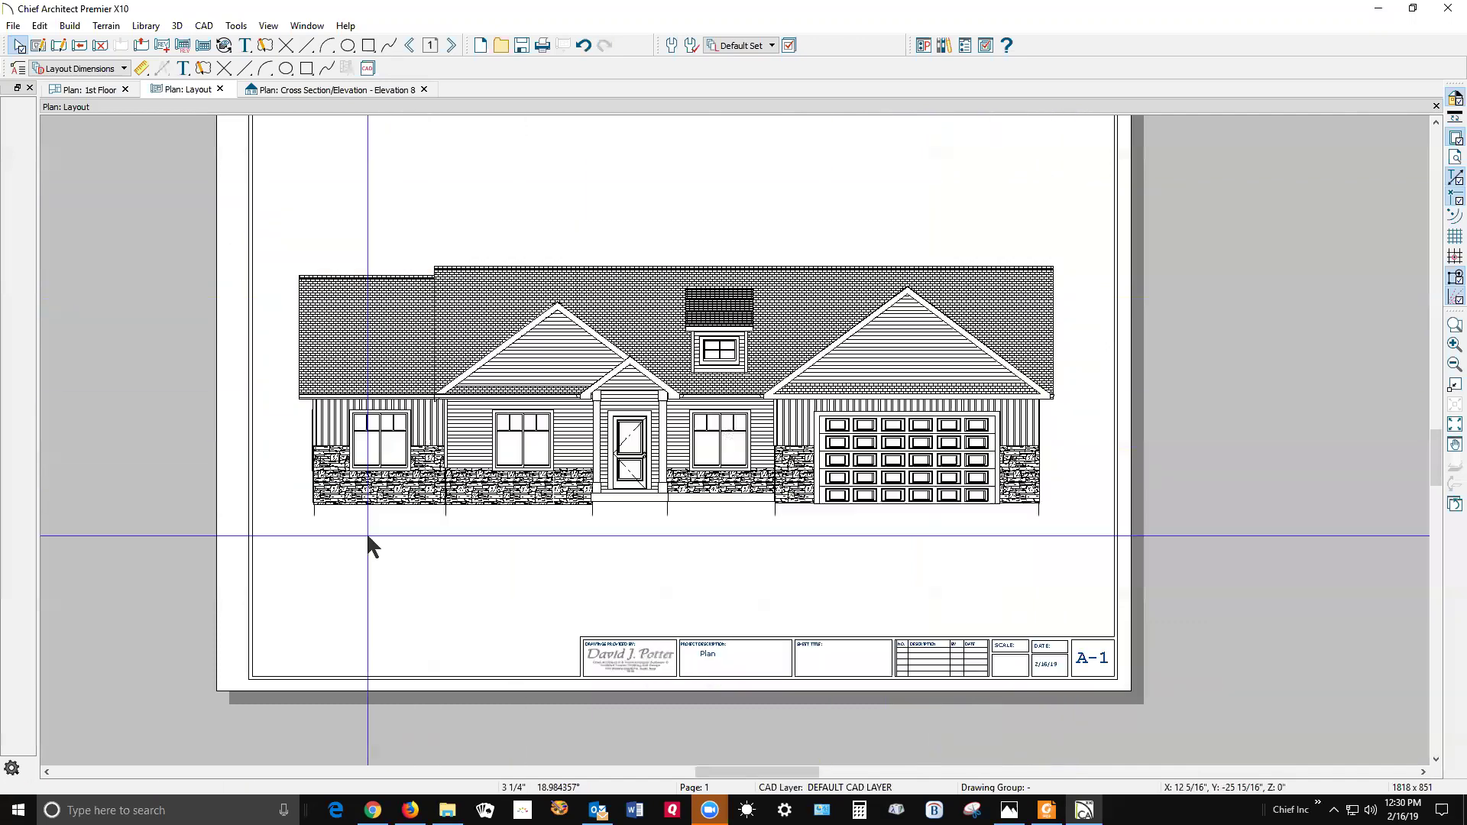
# Step: Use Edit Layout Lines to delete the short diagonal line hanging below the front window gable's eave corner
pyautogui.scroll(6, 363, 393)
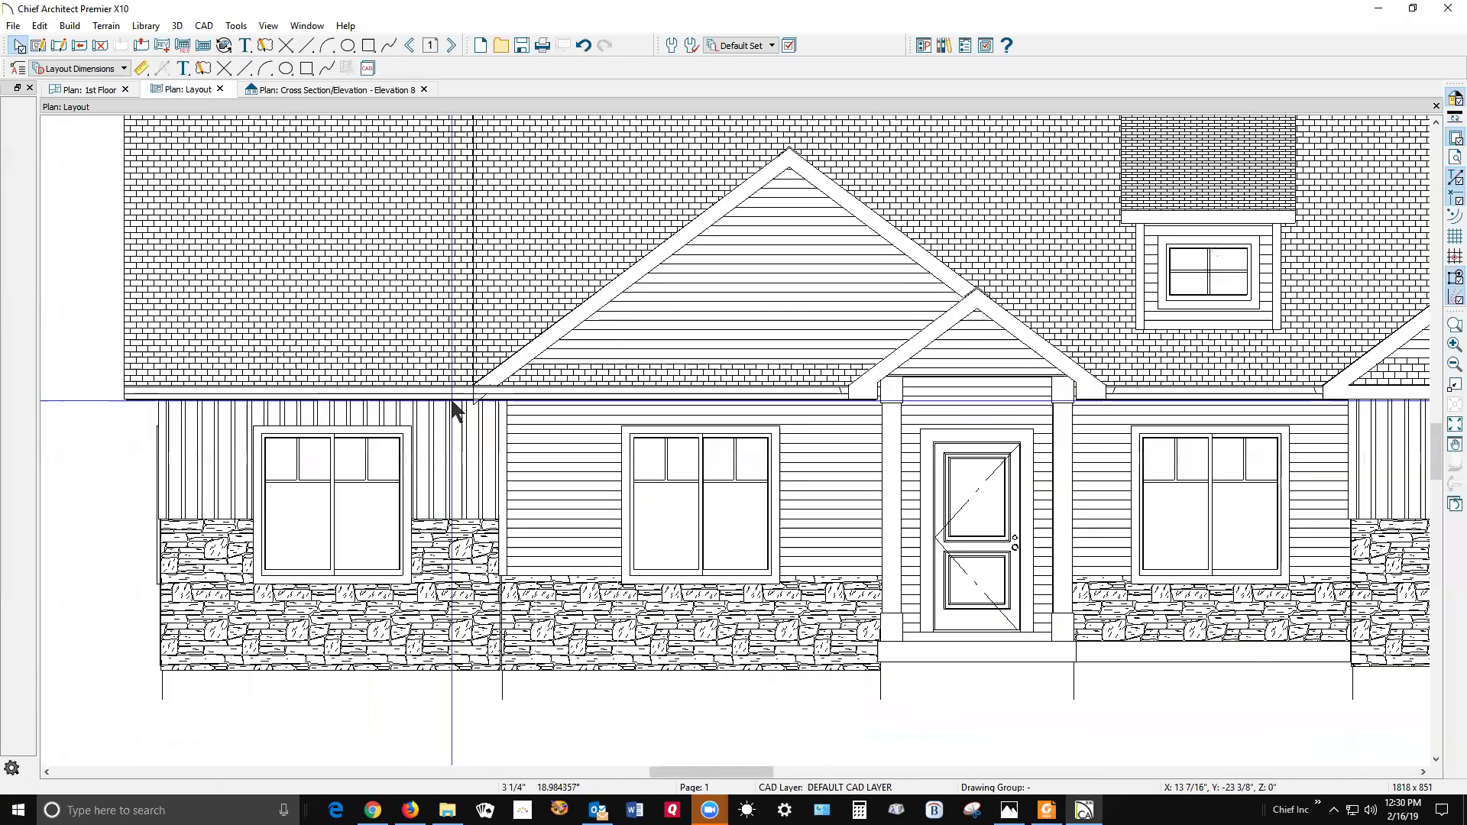
pyautogui.scroll(5, 409, 416)
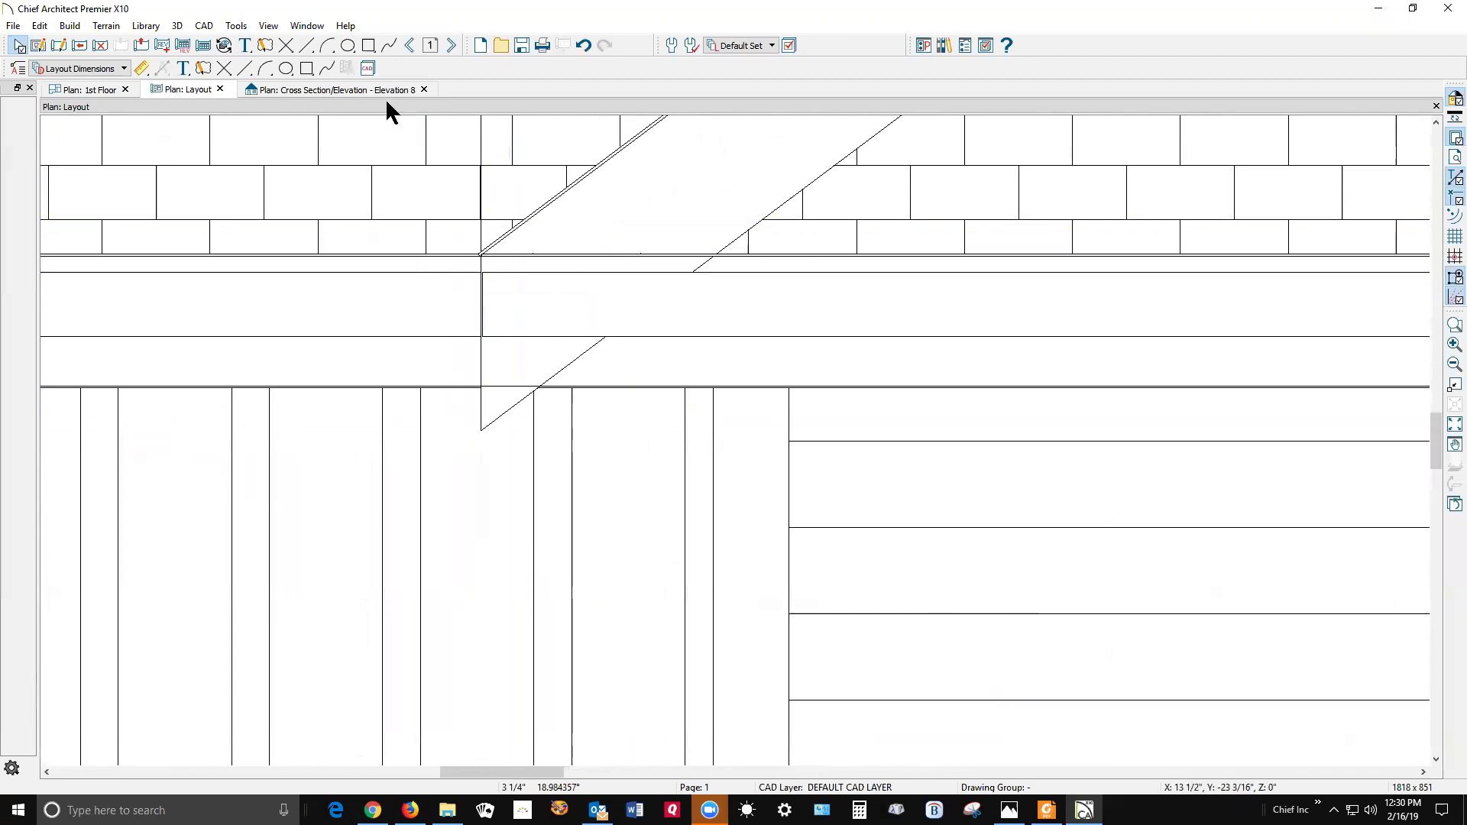
pyautogui.click(60, 45)
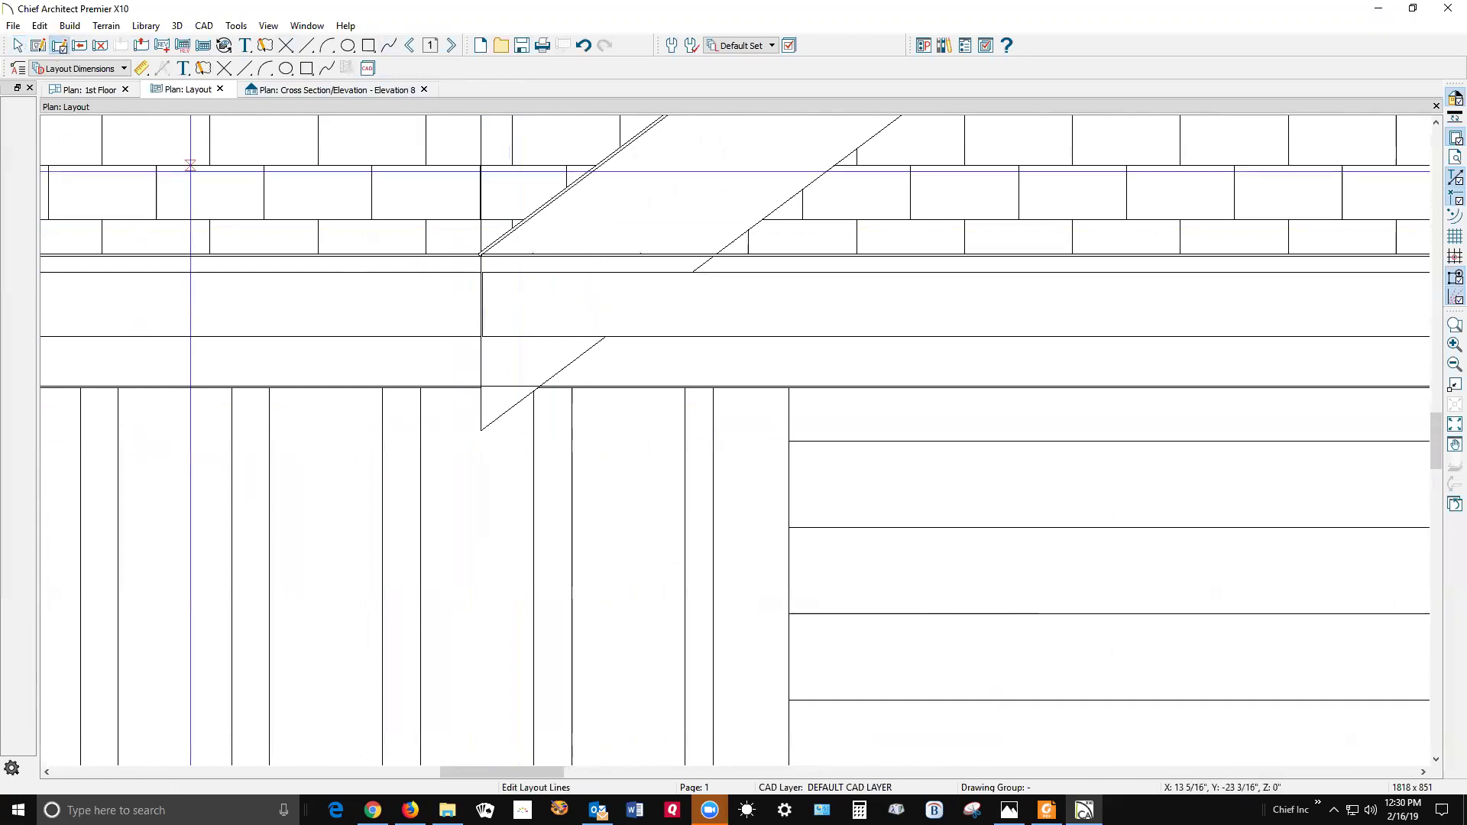
pyautogui.click(58, 47)
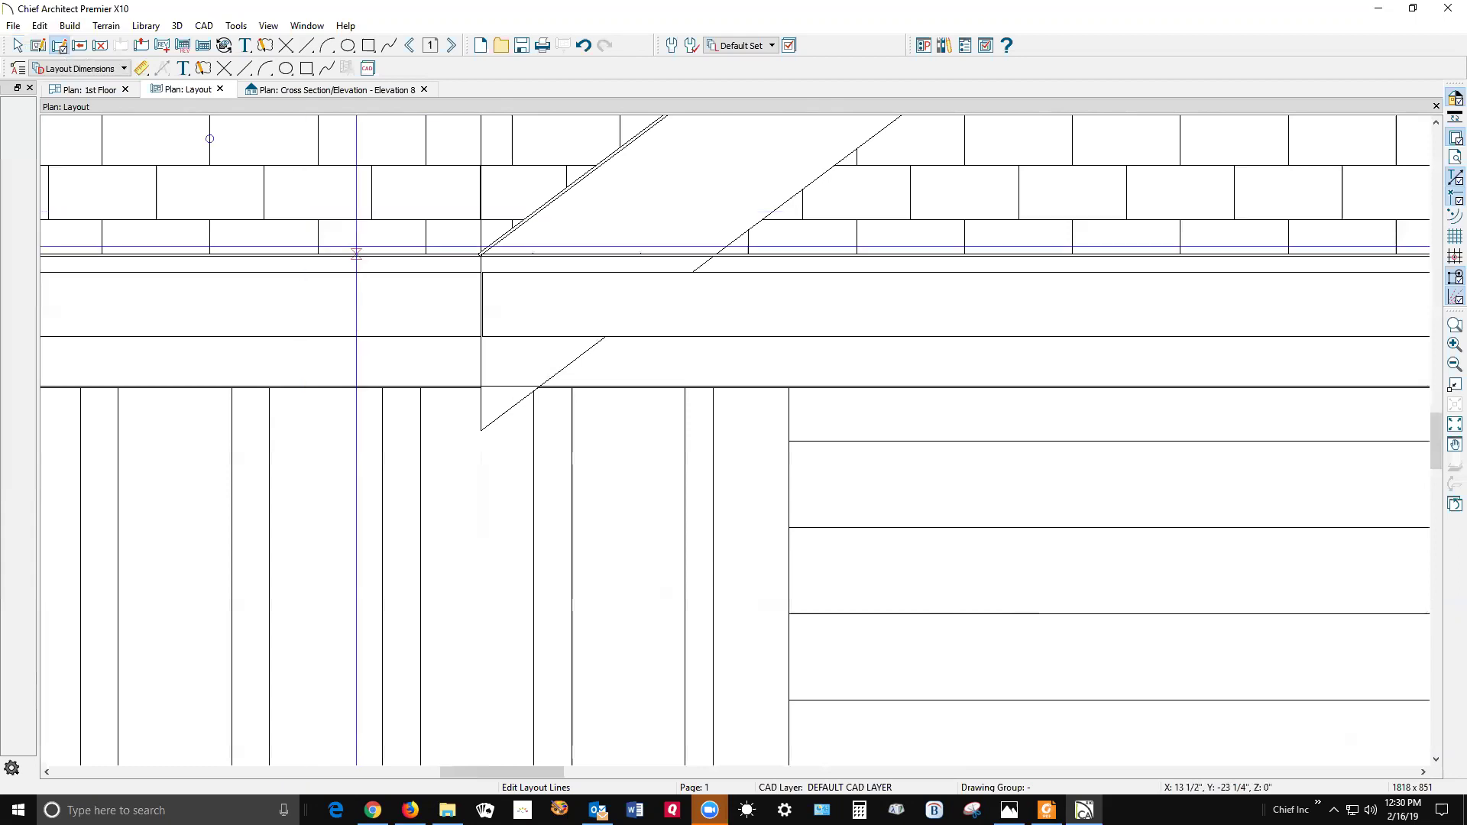
pyautogui.click(510, 409)
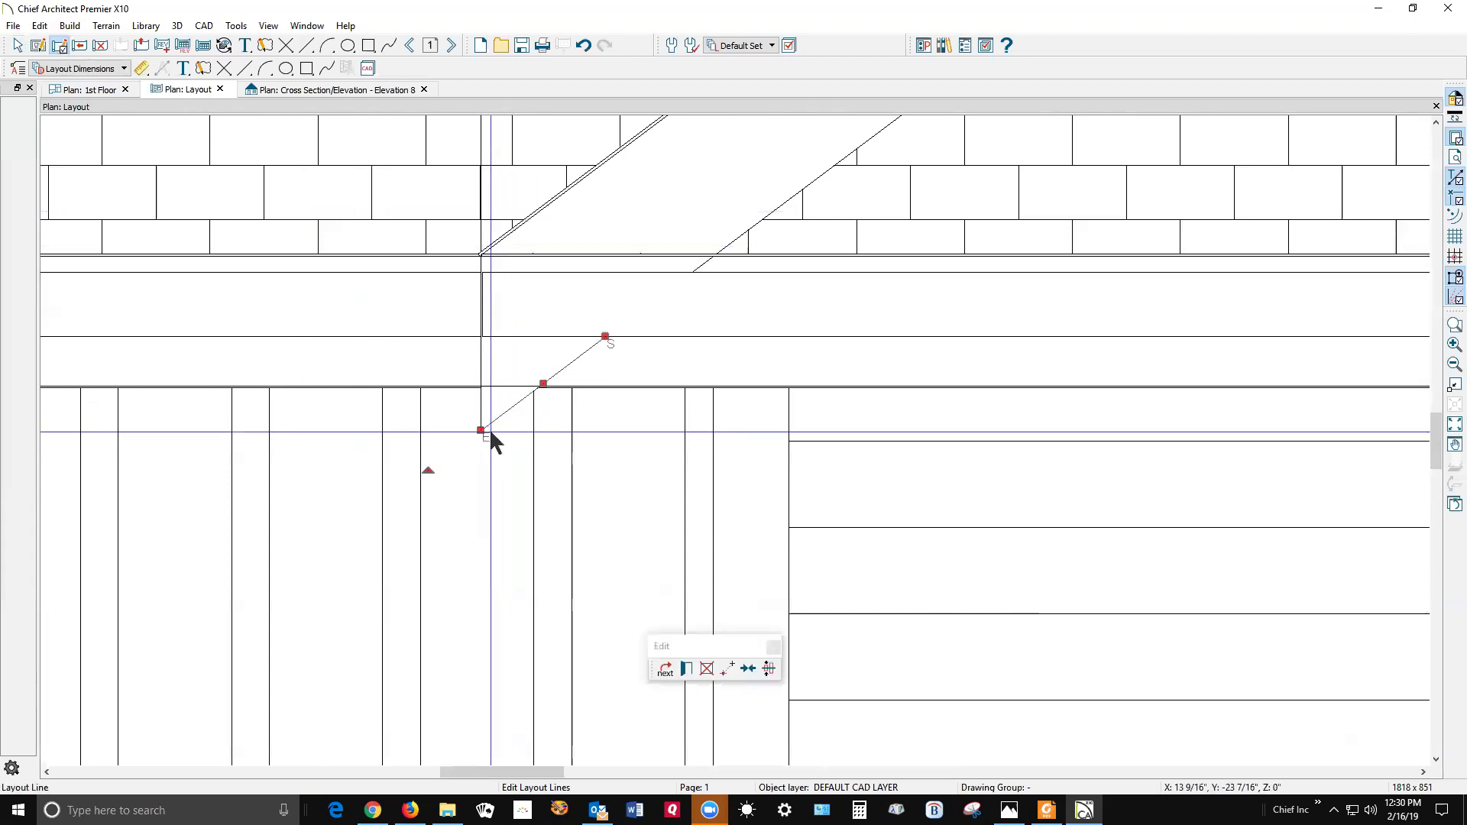
pyautogui.press('Delete')
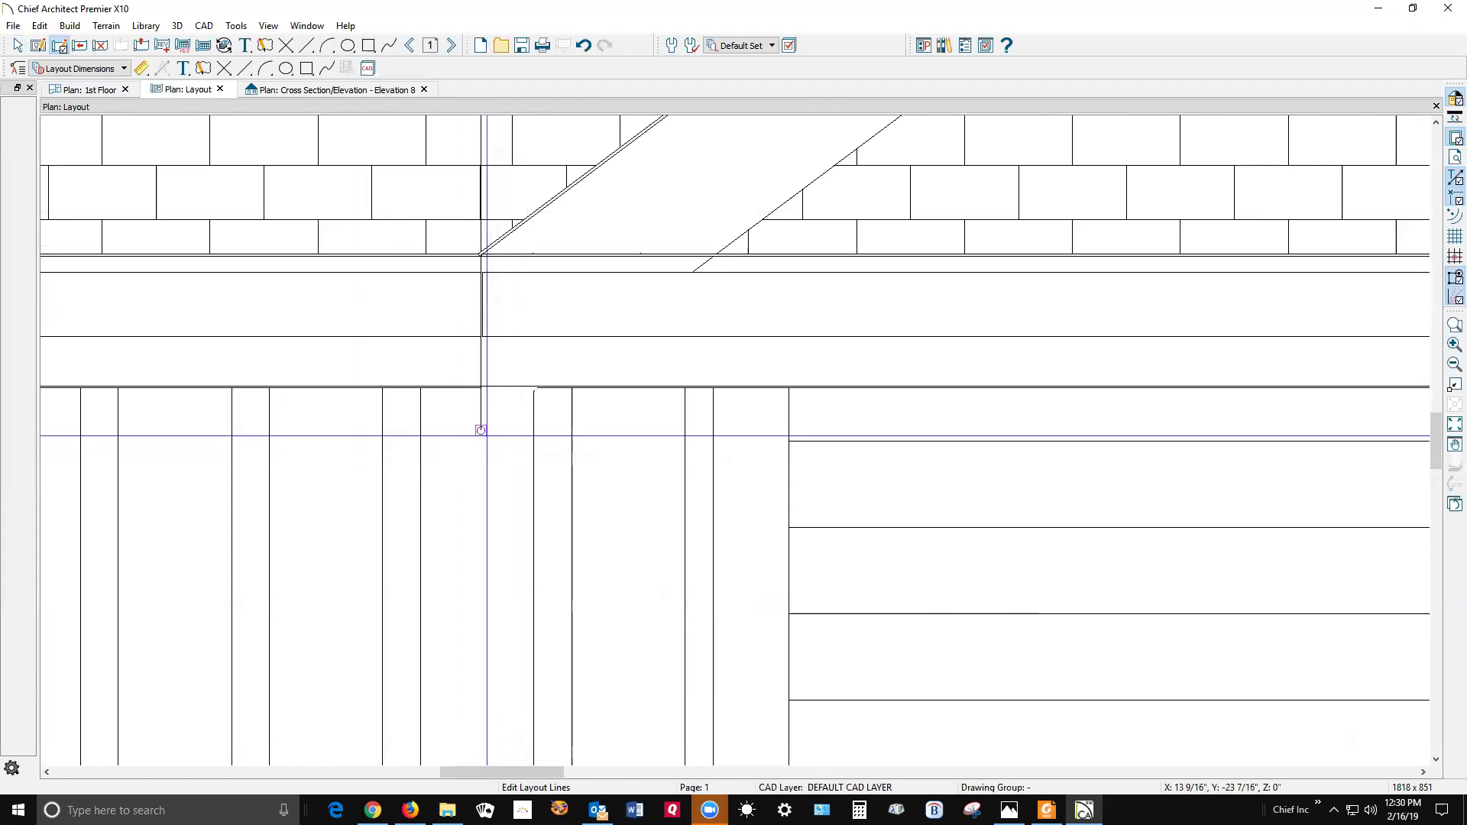
# Step: Shorten the vertical line at the window gable's eave corner to the eave trim's lower edge, and extend the rake's lower diagonal line to that edge
pyautogui.click(481, 430)
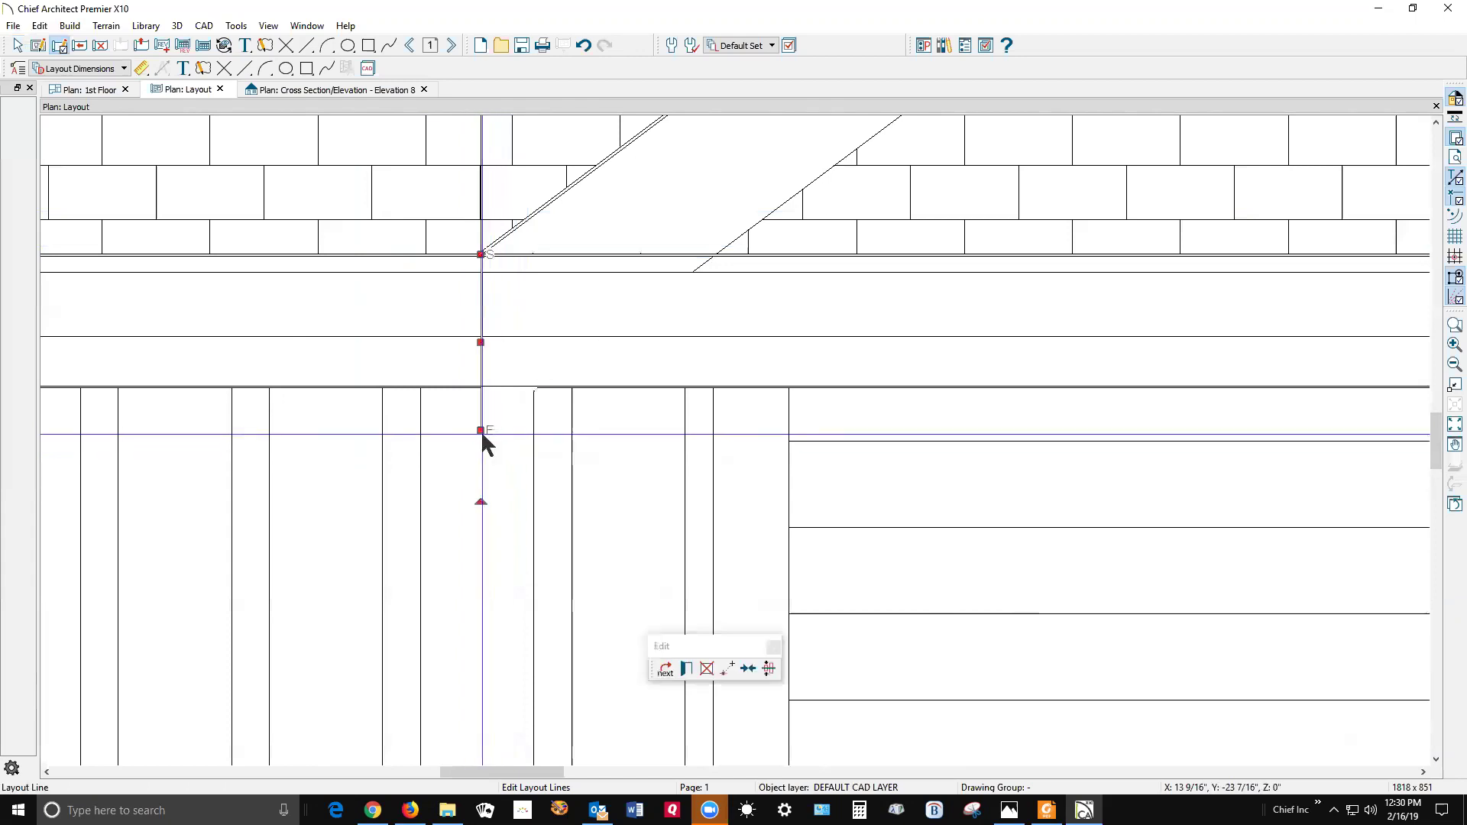
pyautogui.moveTo(482, 430); pyautogui.dragTo(483, 387)
pyautogui.click(727, 249)
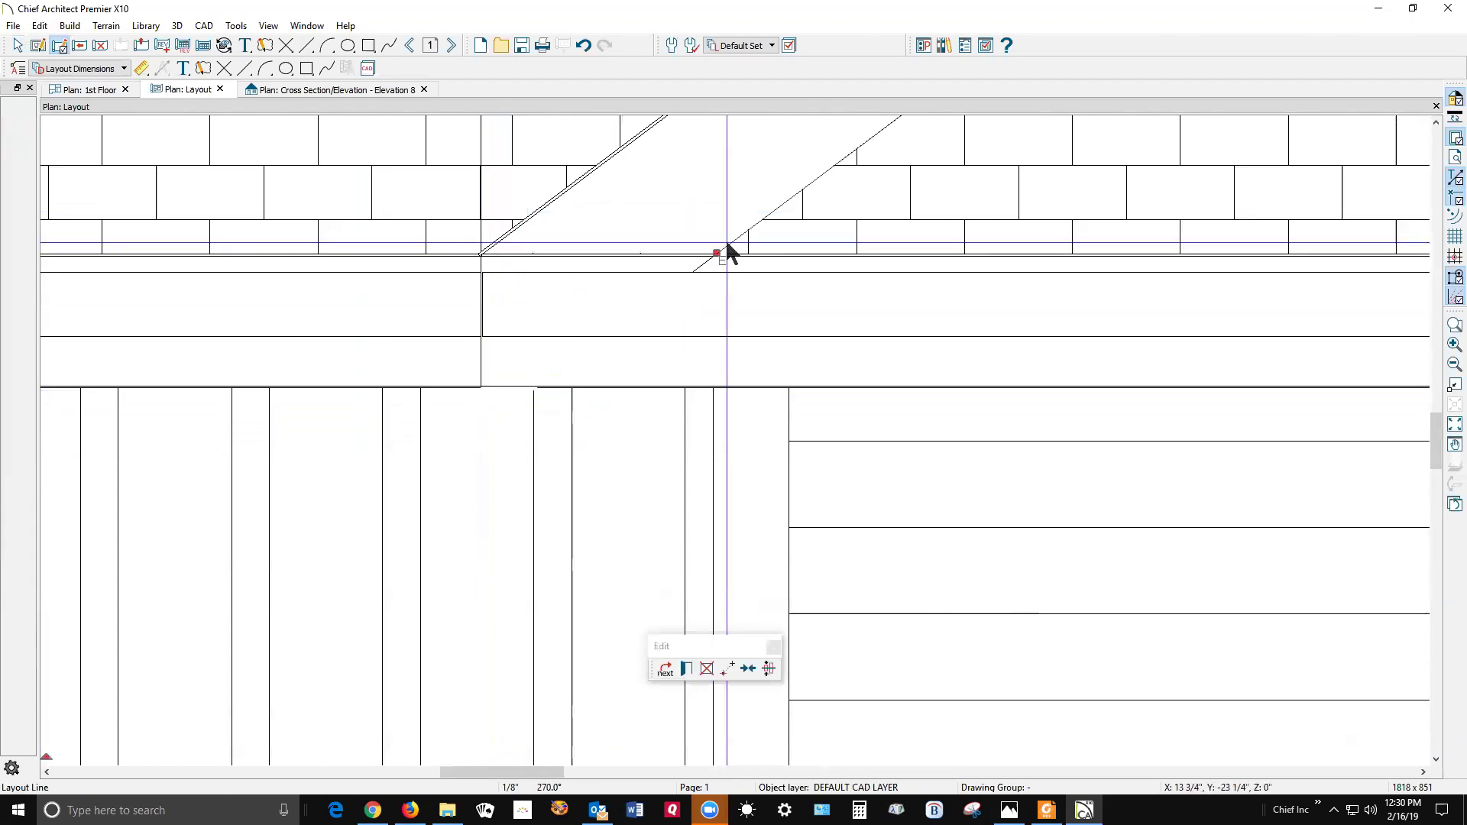
pyautogui.moveTo(715, 254); pyautogui.dragTo(538, 387)
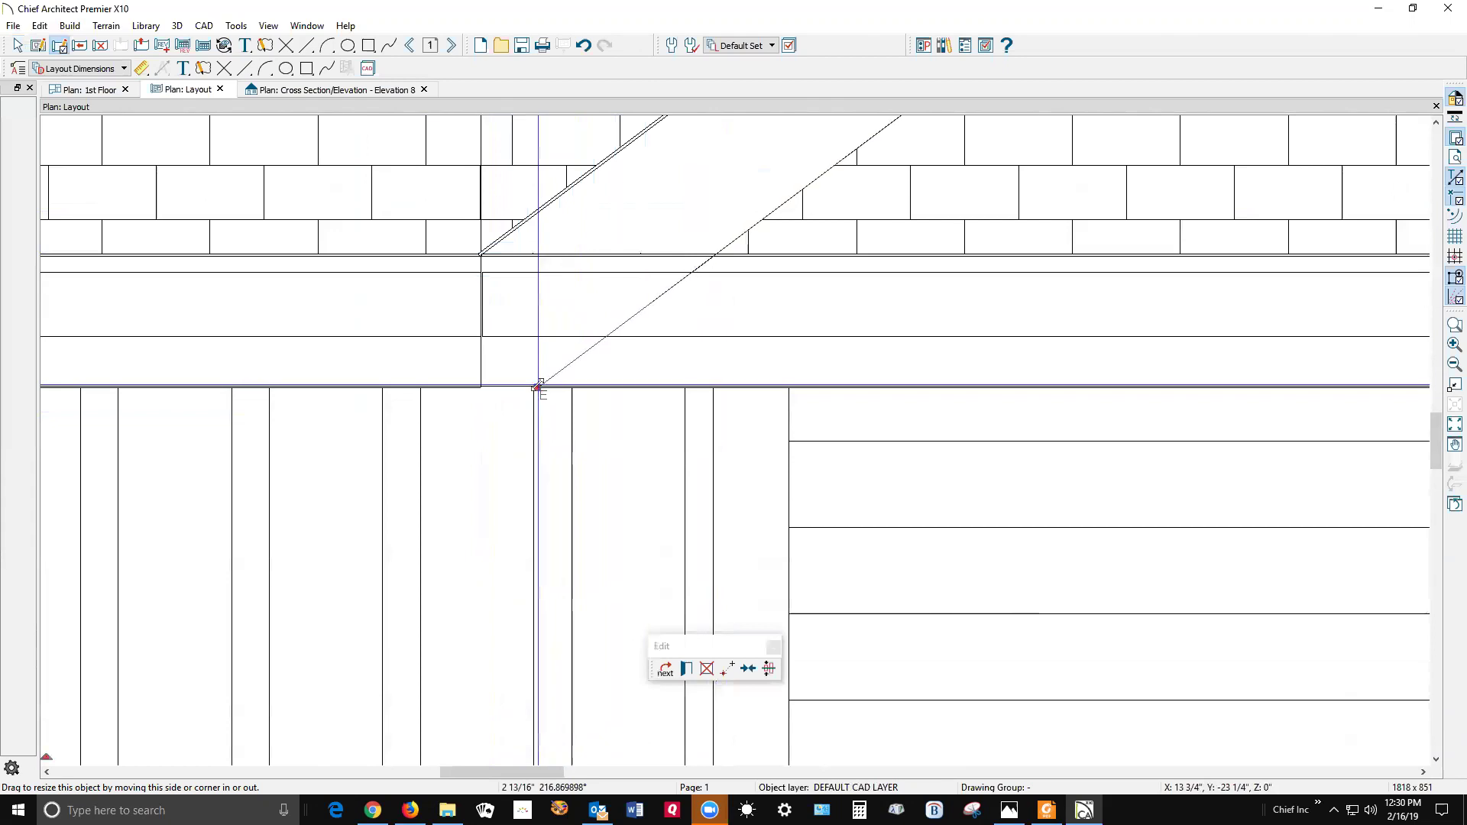
pyautogui.press('Escape')
pyautogui.scroll(-5, 448, 472)
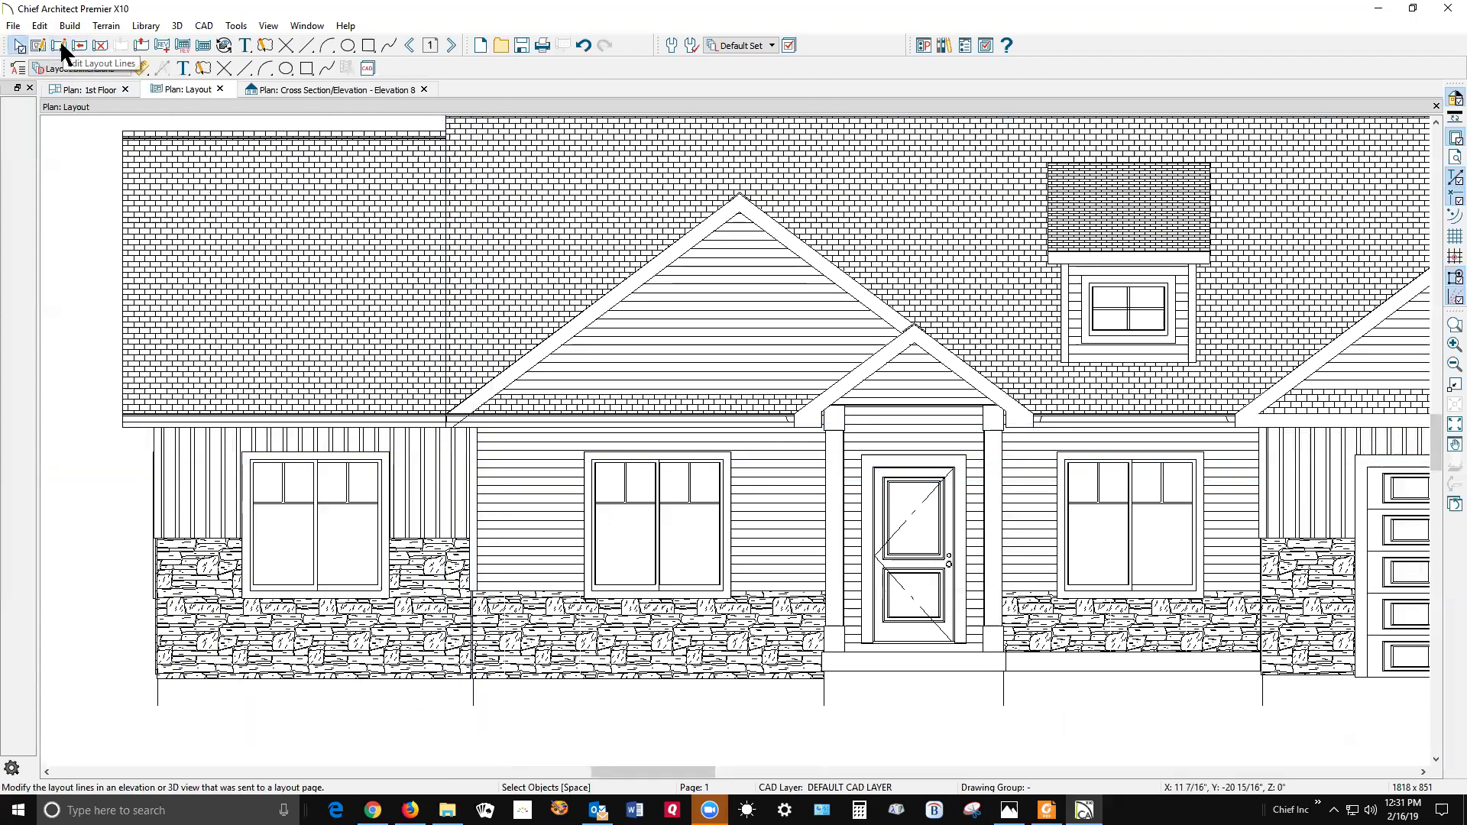
pyautogui.scroll(-2, 284, 317)
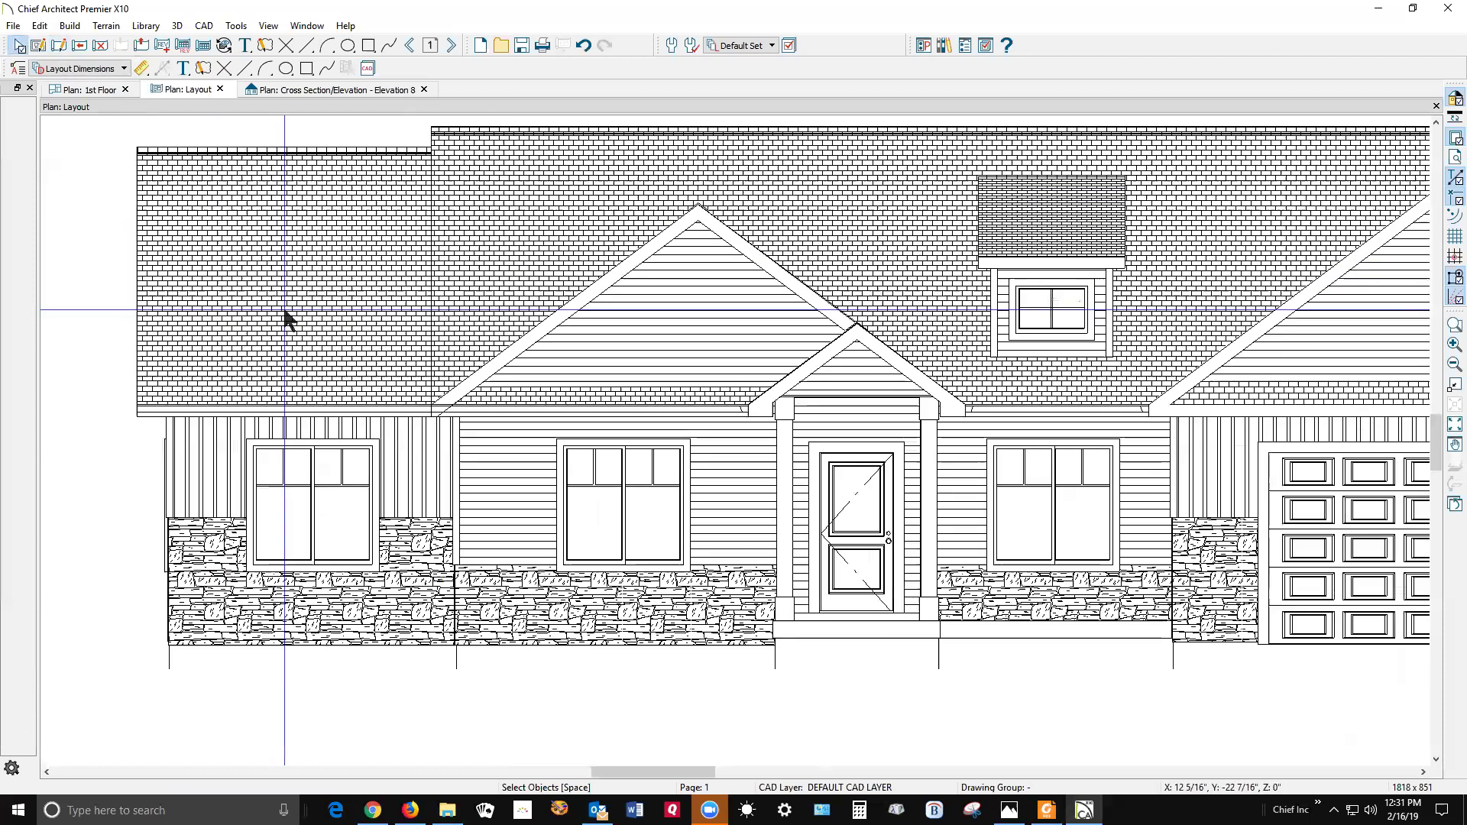
pyautogui.scroll(-3, 284, 312)
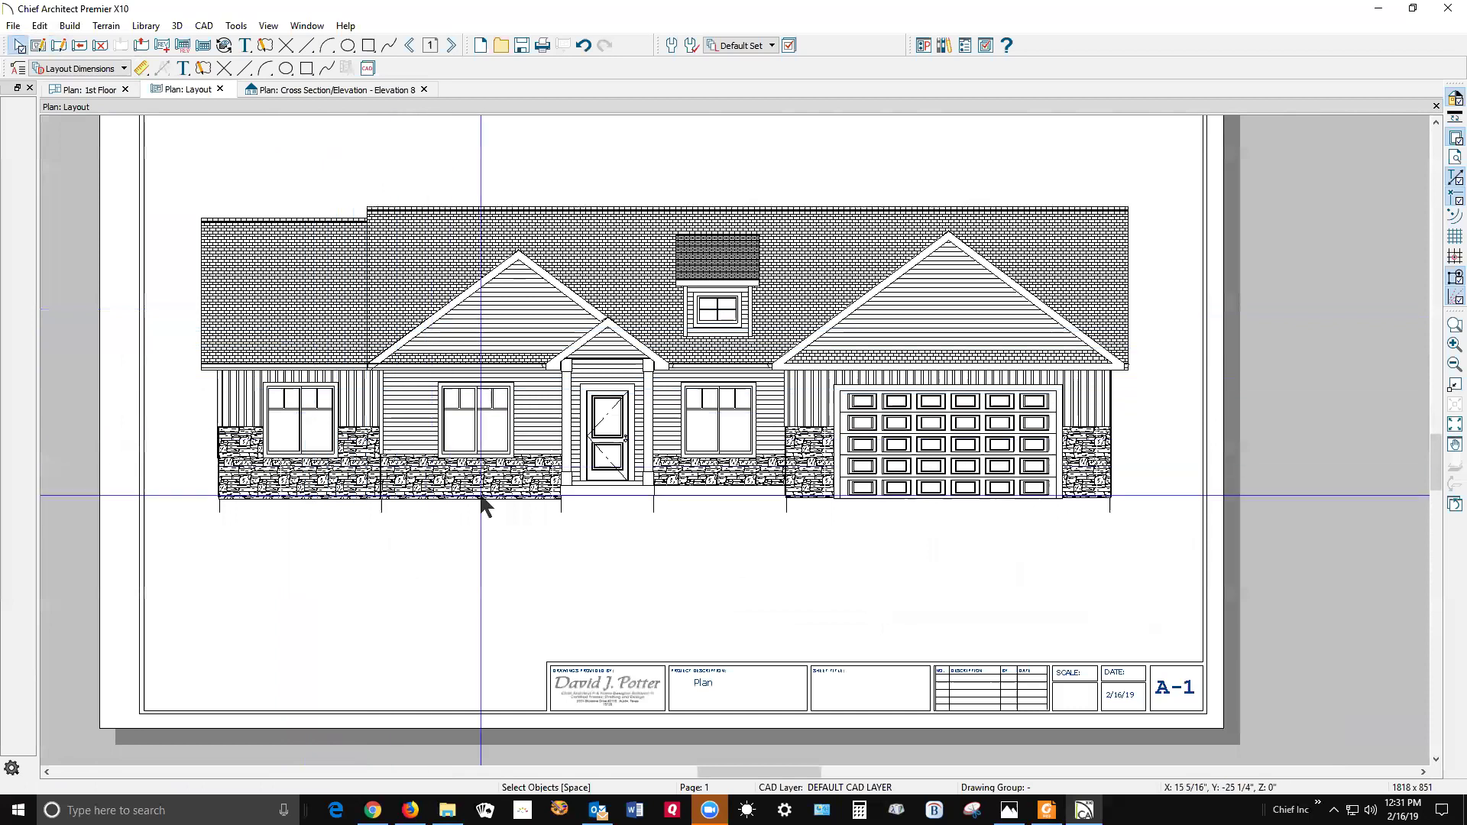
pyautogui.scroll(-3, 480, 521)
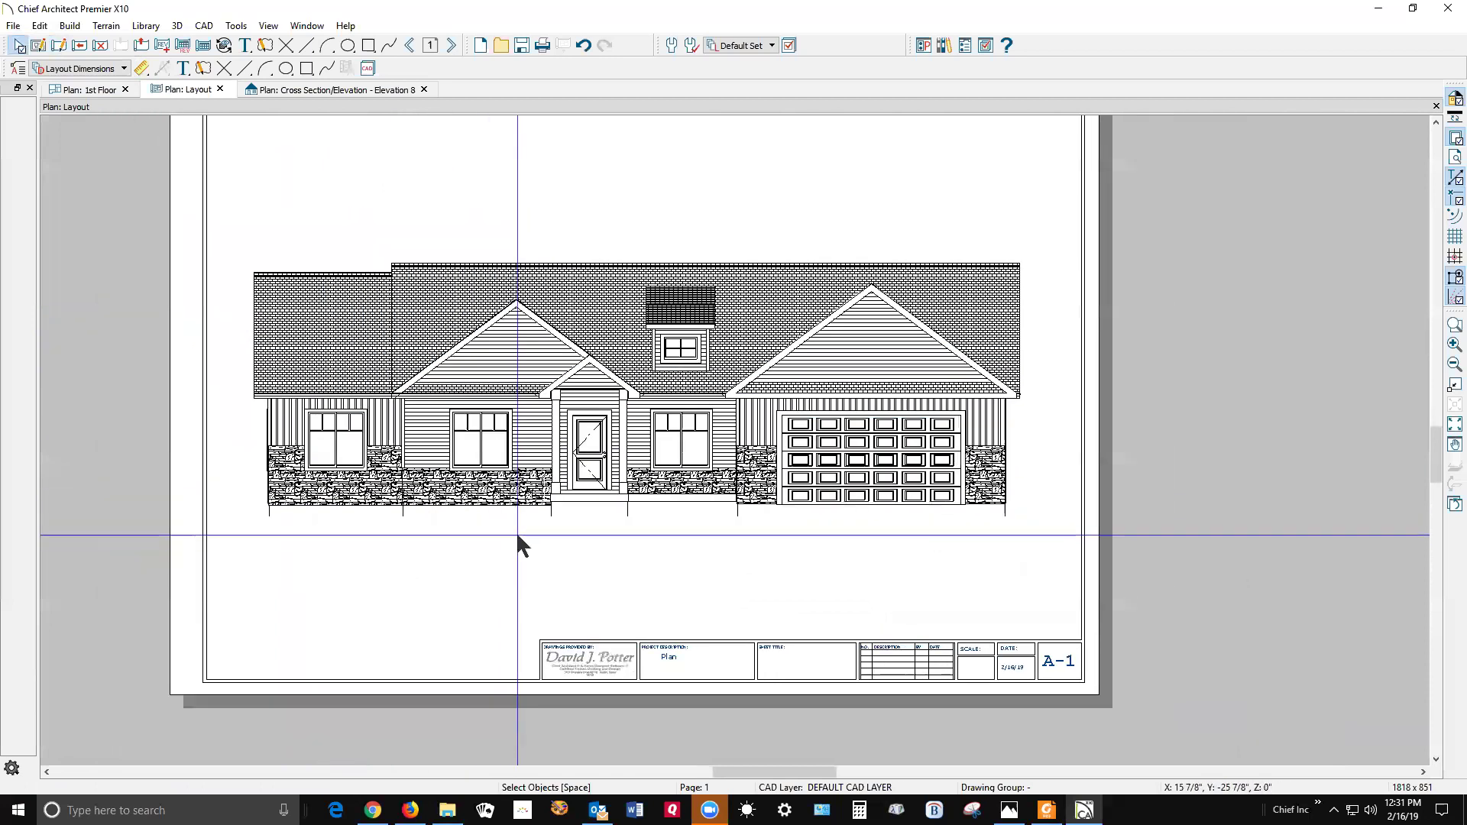
pyautogui.scroll(1, 525, 312)
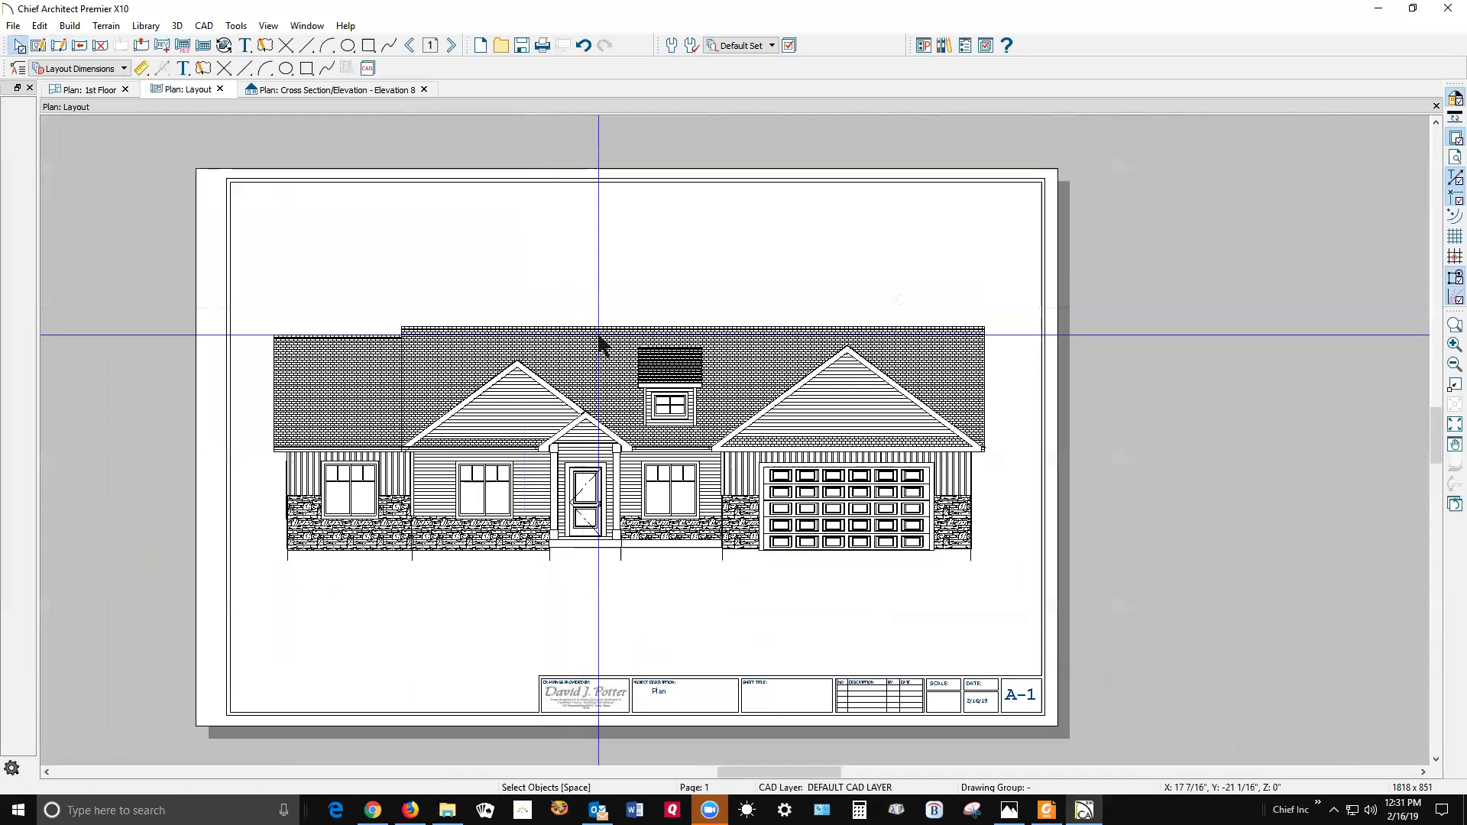
# Step: Close the front elevation view without updating its layout view, and return to the 1st Floor plan, keeping the layout open
pyautogui.click(1435, 107)
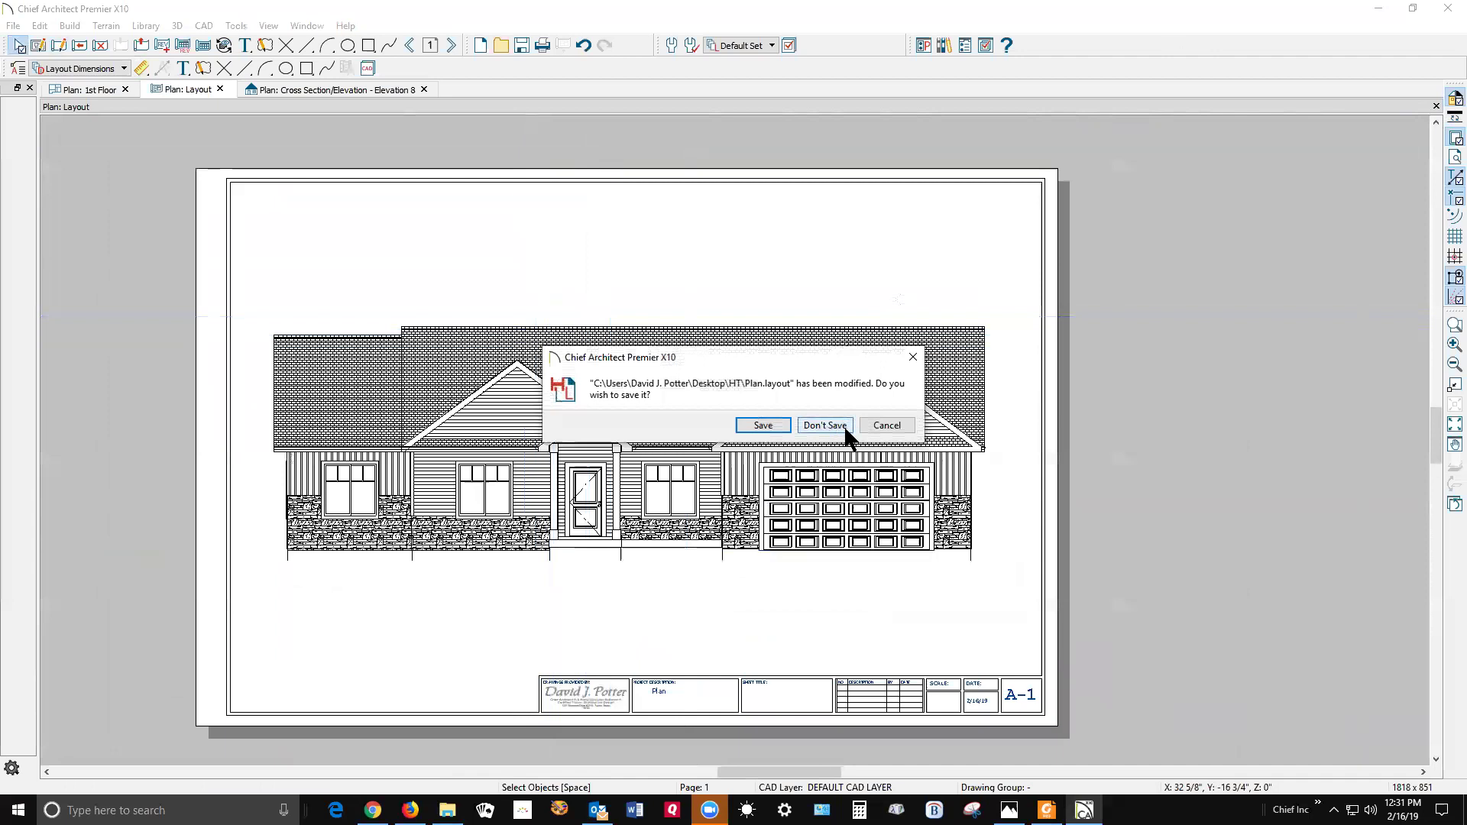
pyautogui.click(833, 426)
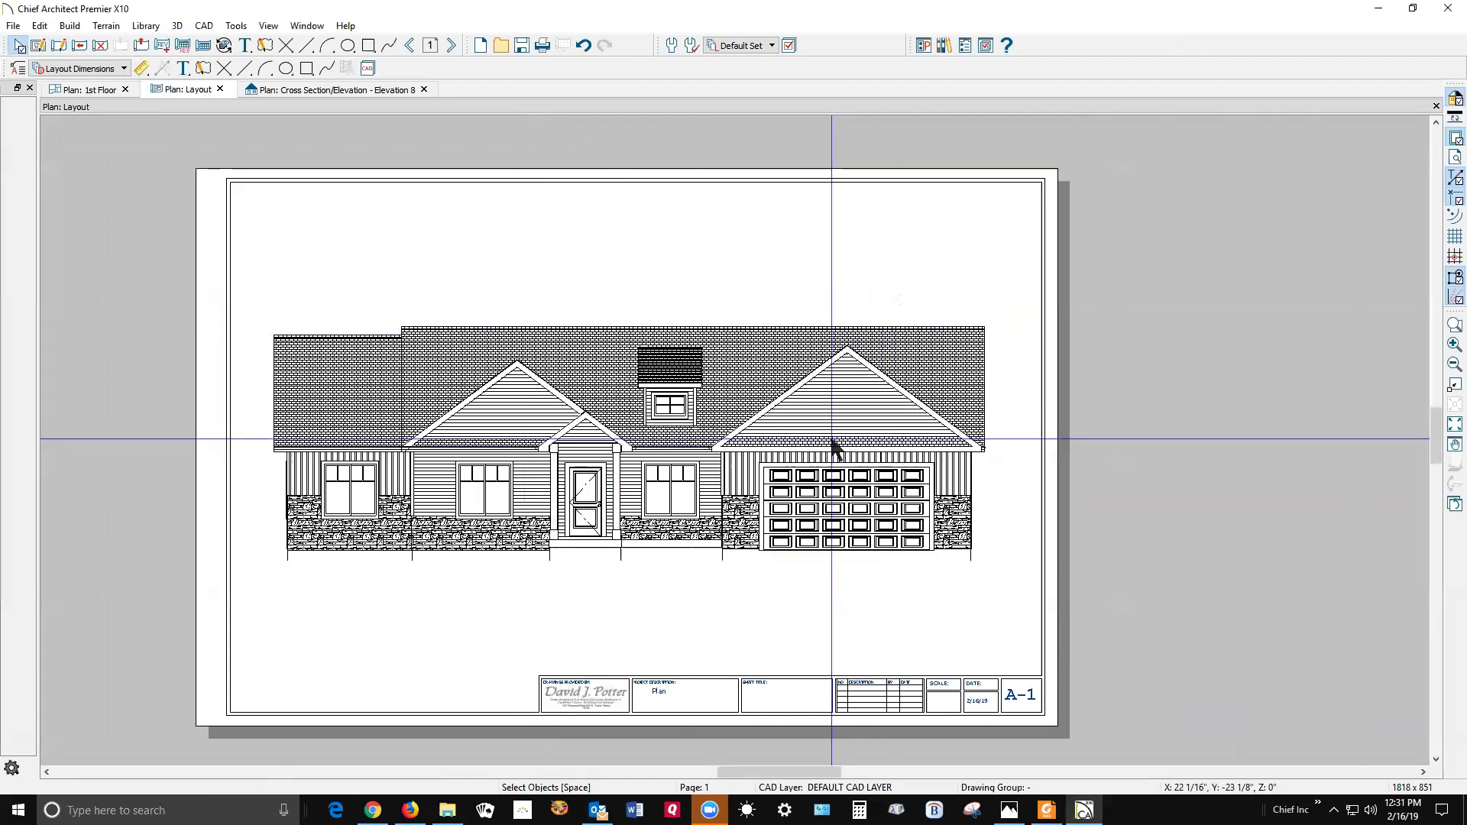
pyautogui.hotkey('ctrl', 'Tab')
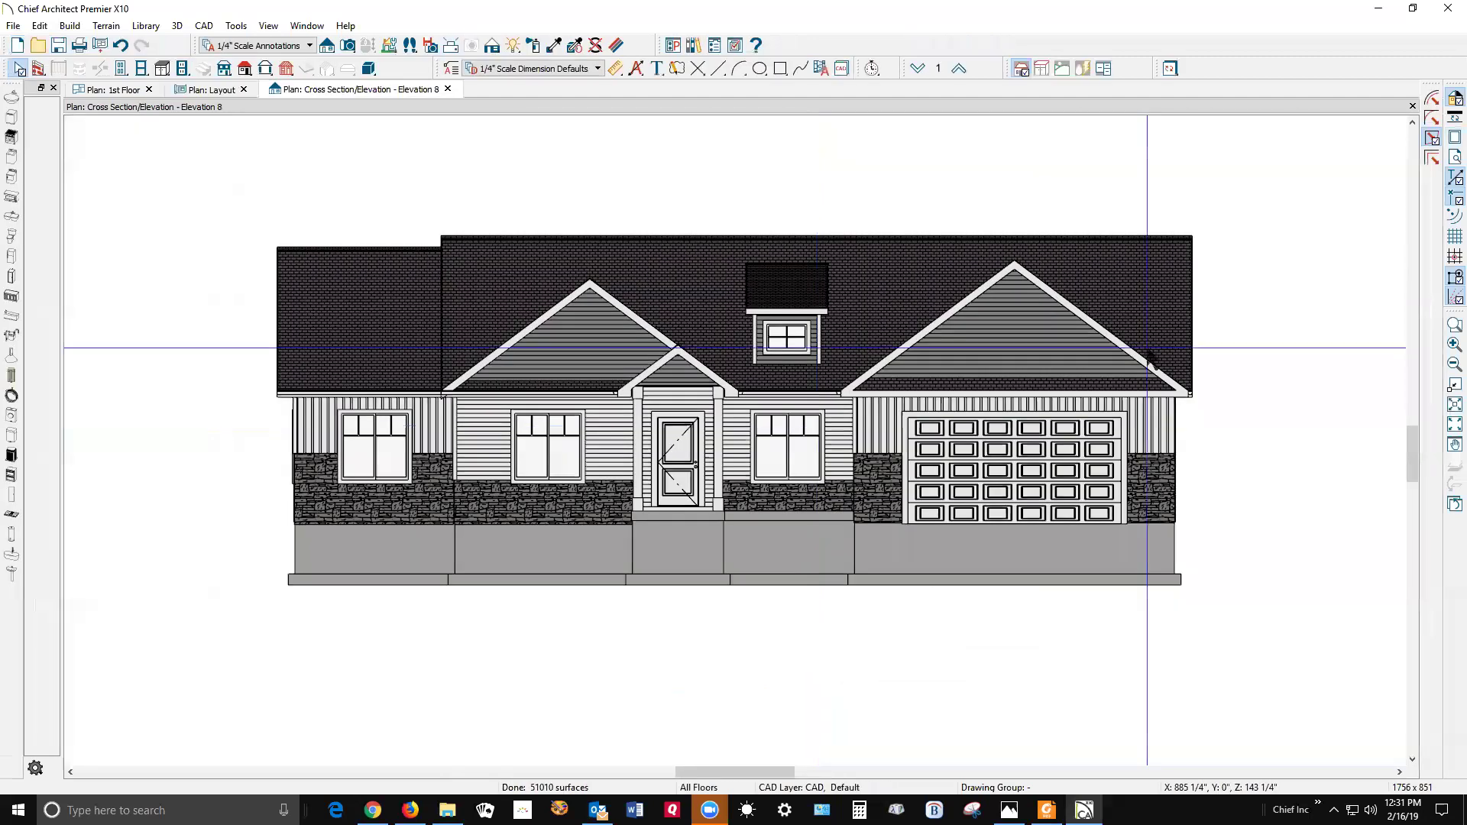
pyautogui.click(1412, 107)
pyautogui.click(903, 437)
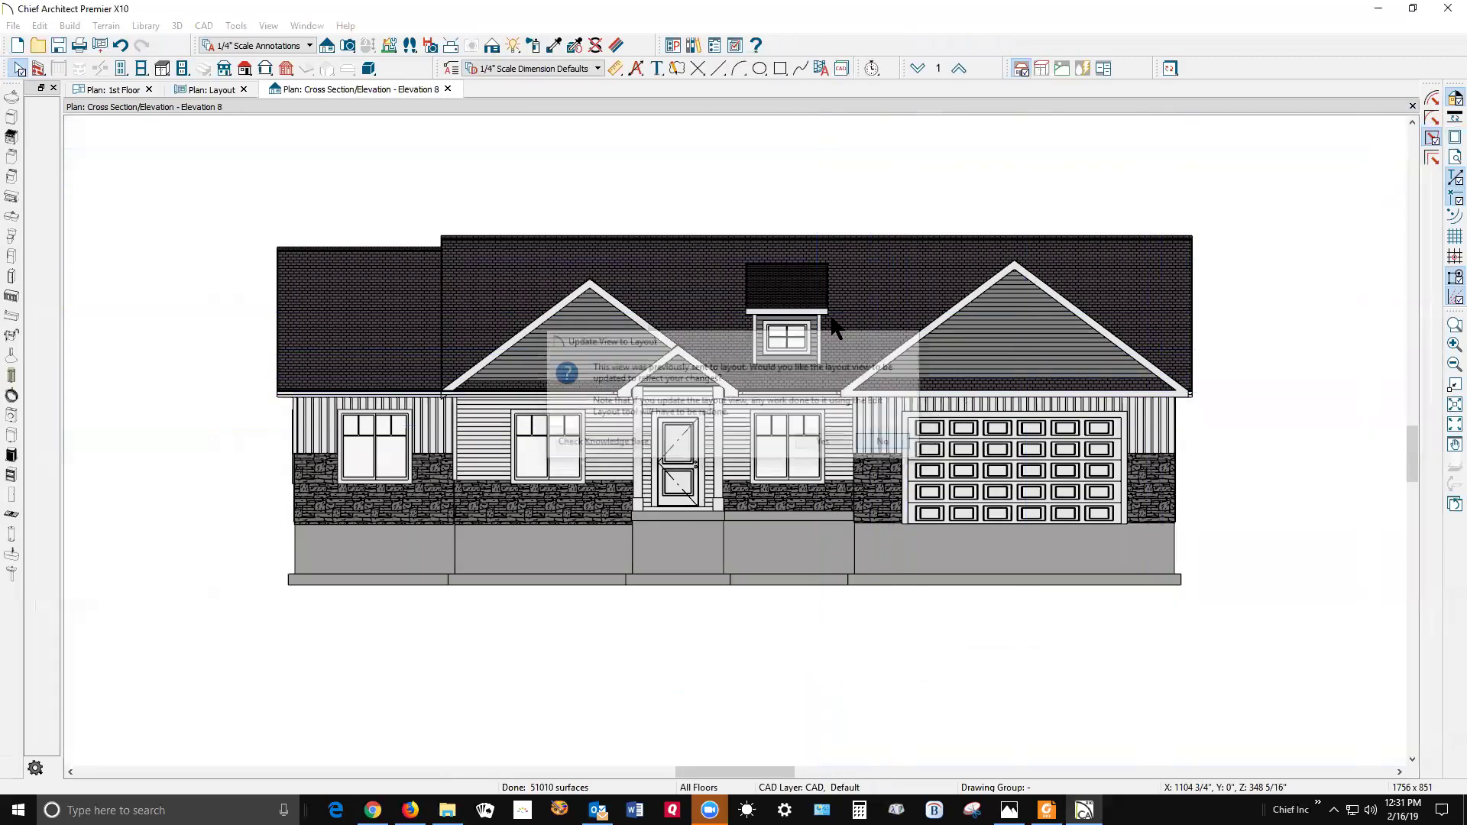
pyautogui.hotkey('ctrl', 'Tab')
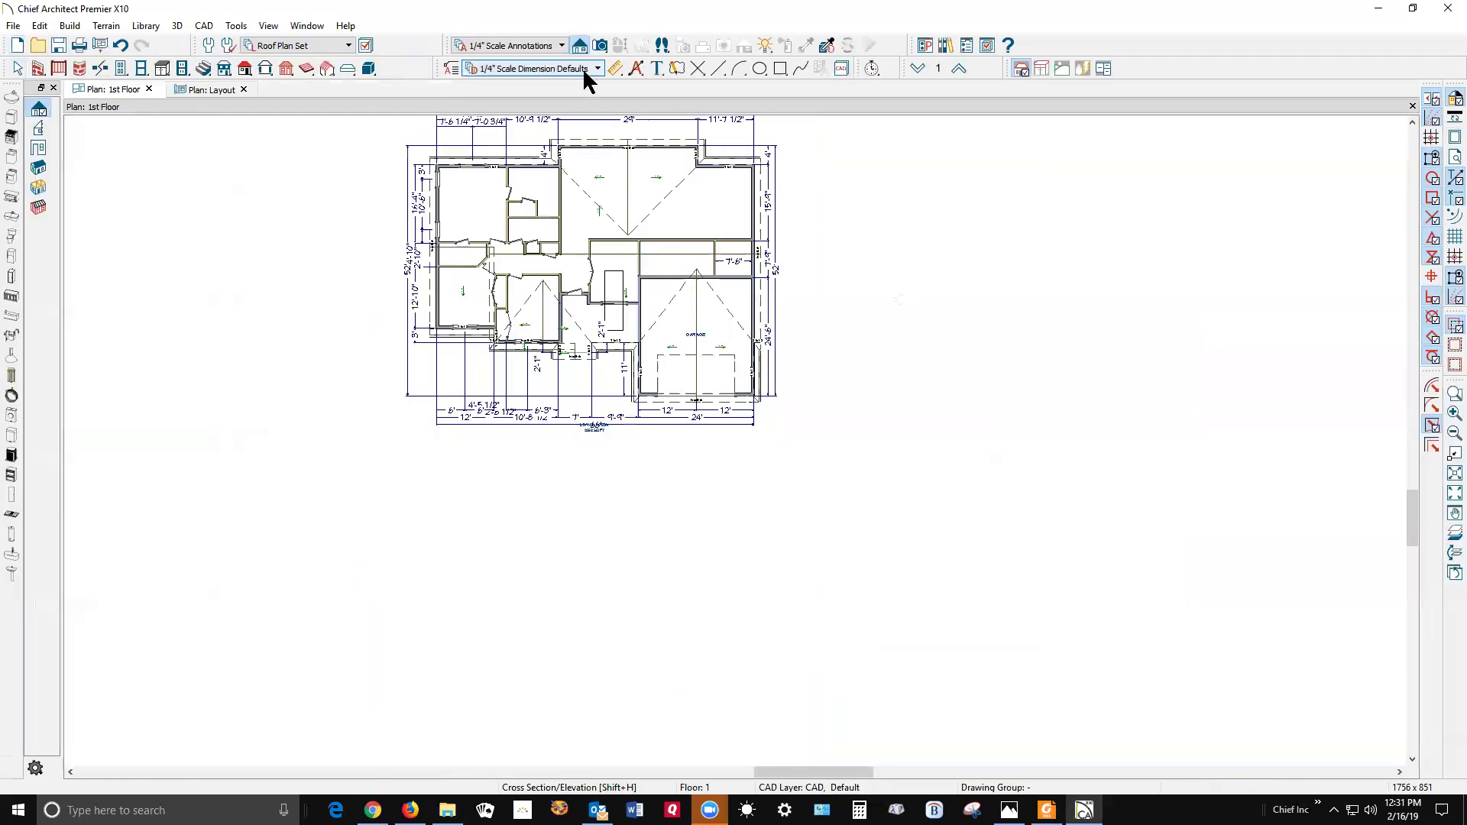
pyautogui.hotkey('ctrl', 'Tab')
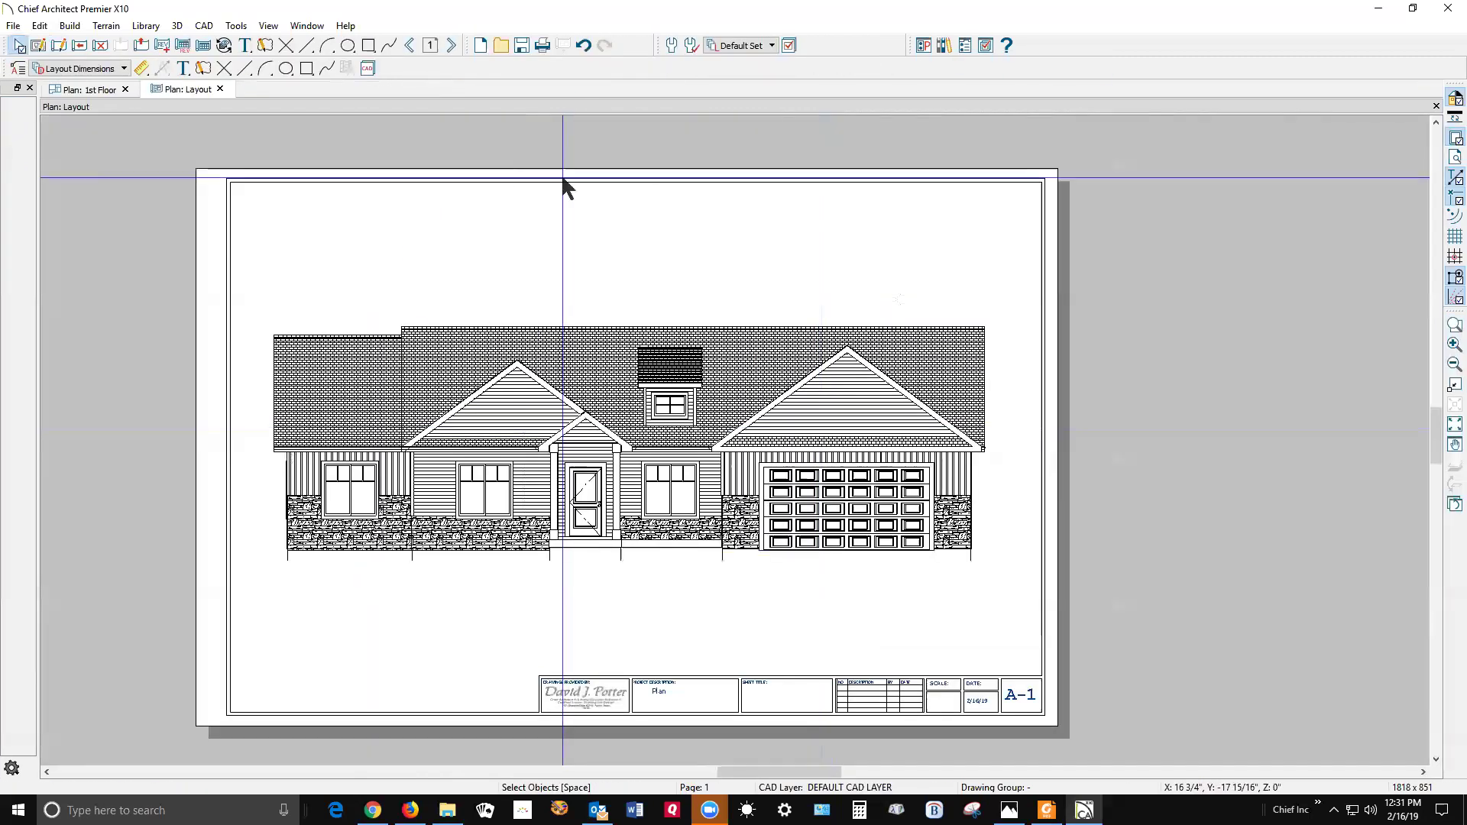
pyautogui.click(450, 46)
pyautogui.hotkey('ctrl', 'Tab')
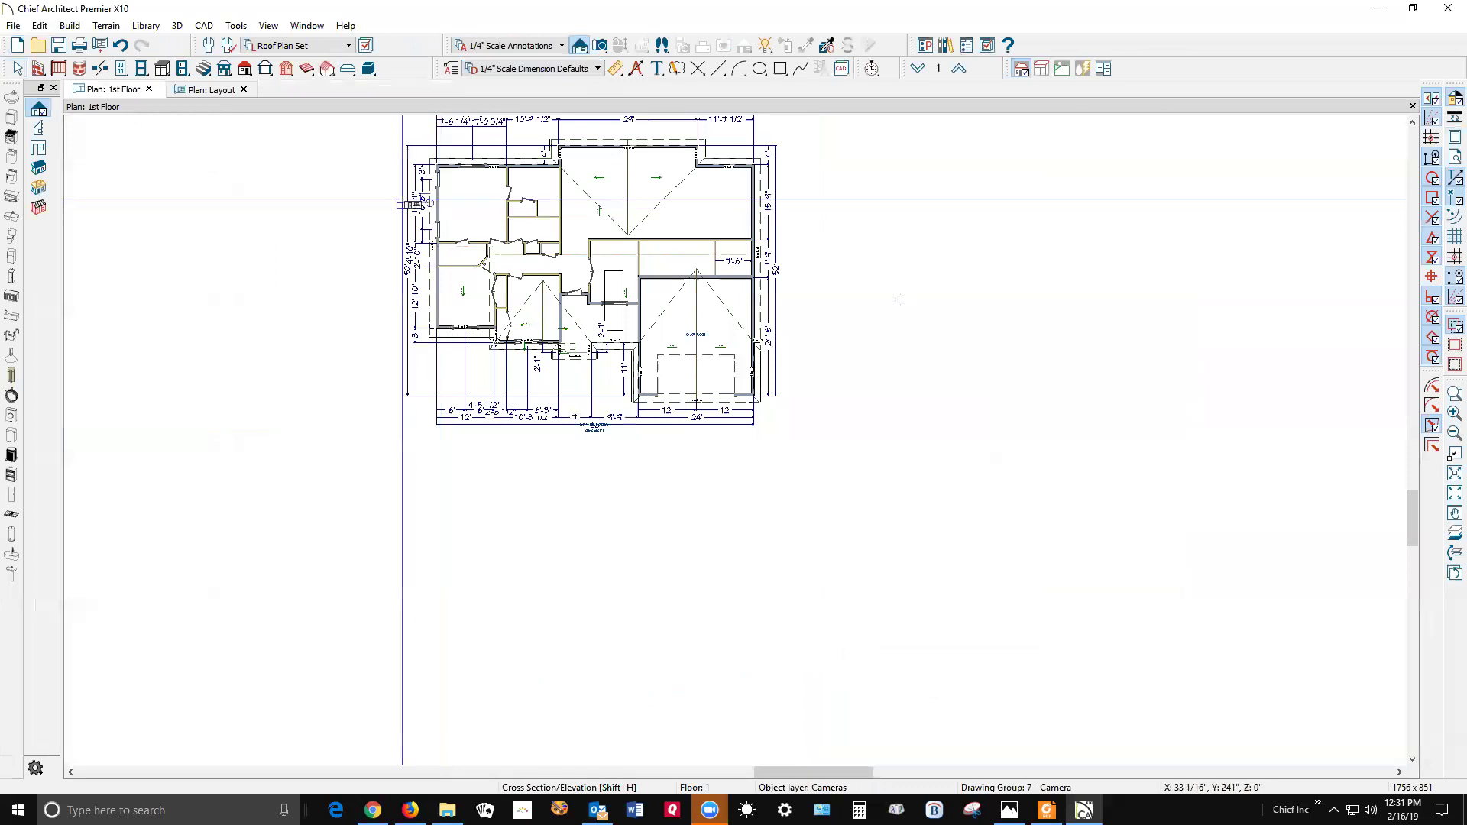
# Step: Create a perspective full overview of the house and orient it to show the front at an angle
pyautogui.click(602, 48)
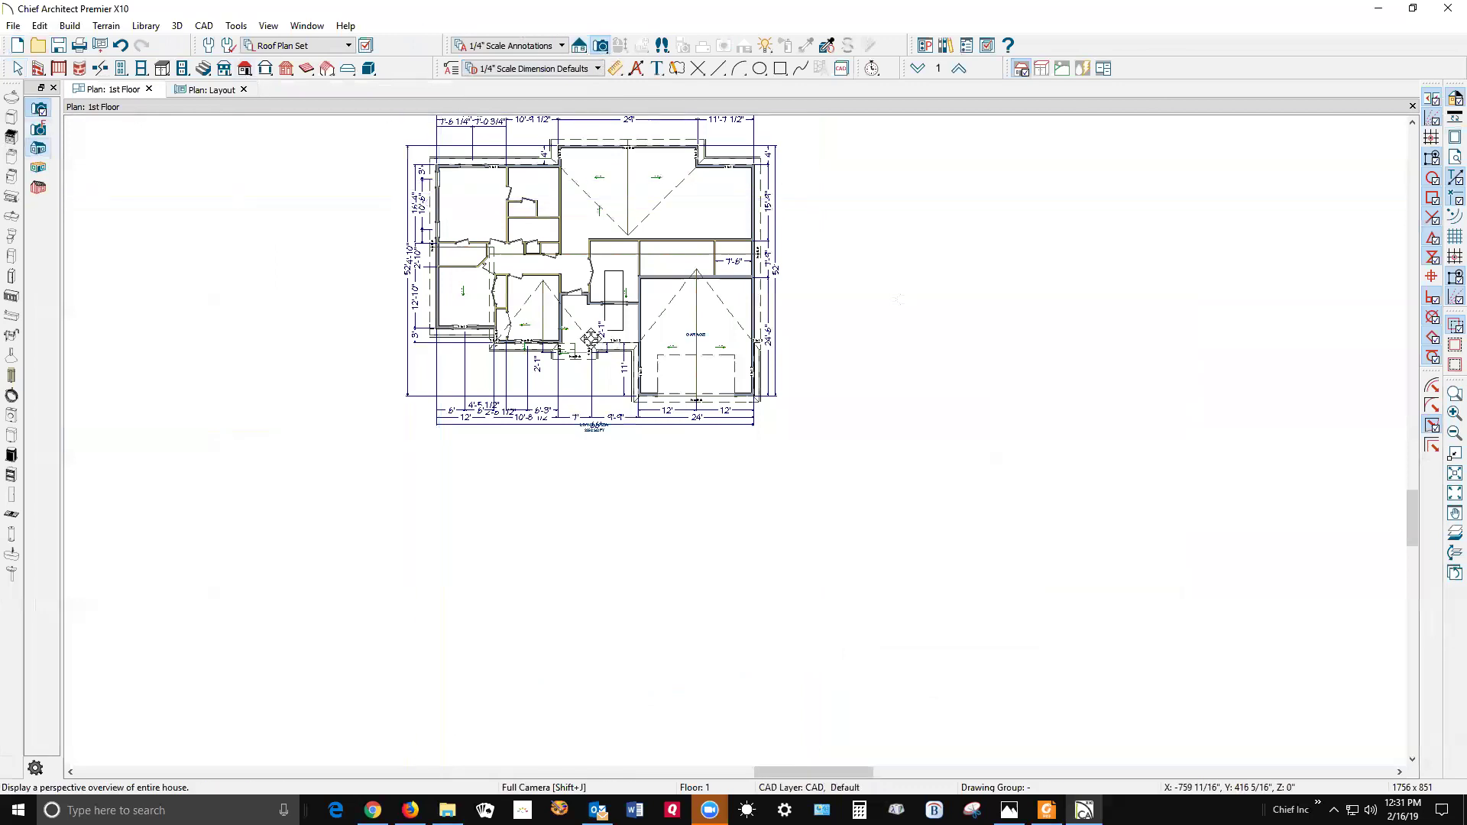
pyautogui.moveTo(576, 370); pyautogui.dragTo(771, 325)
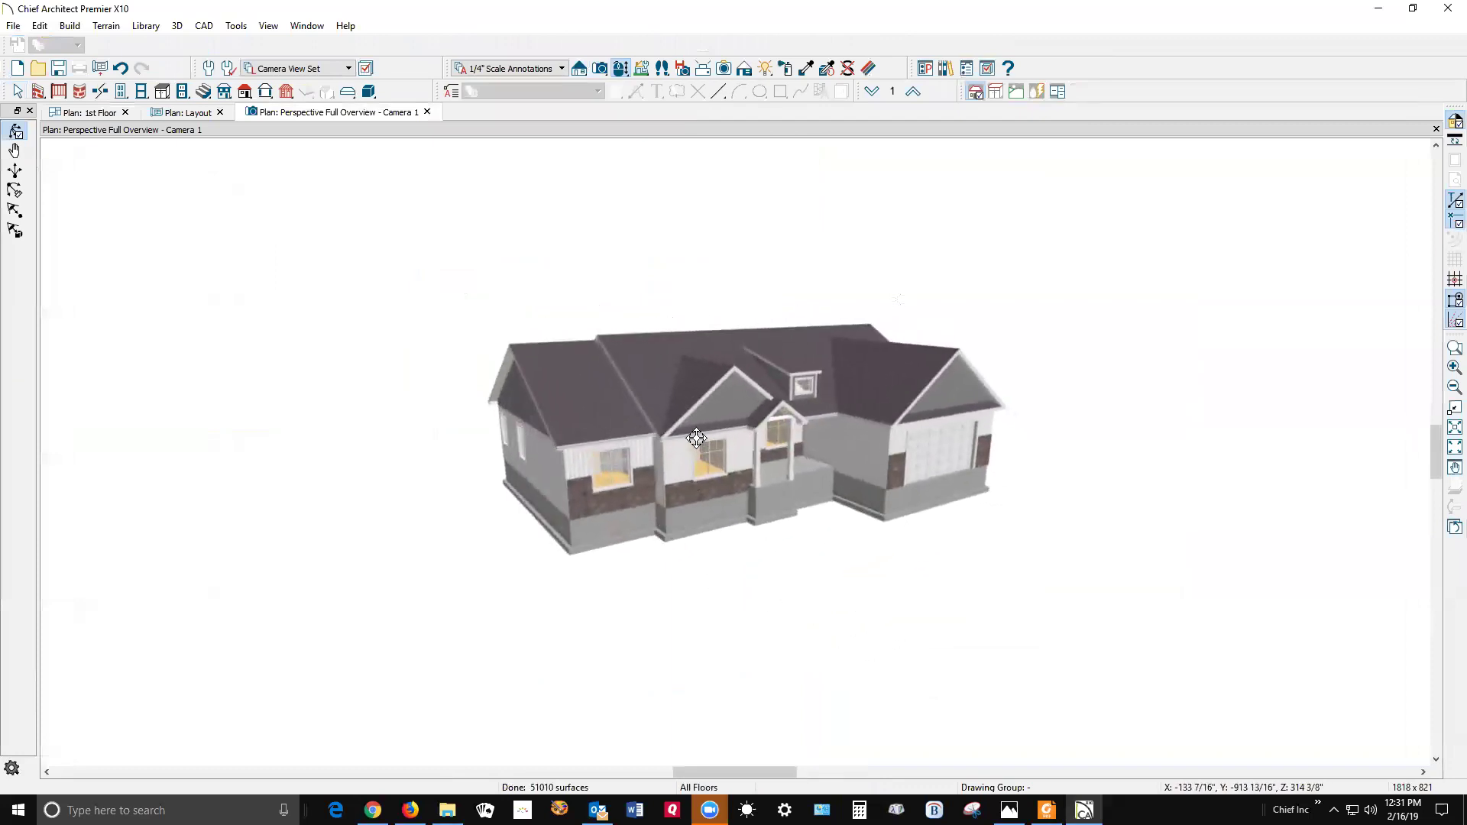
pyautogui.scroll(5, 696, 438)
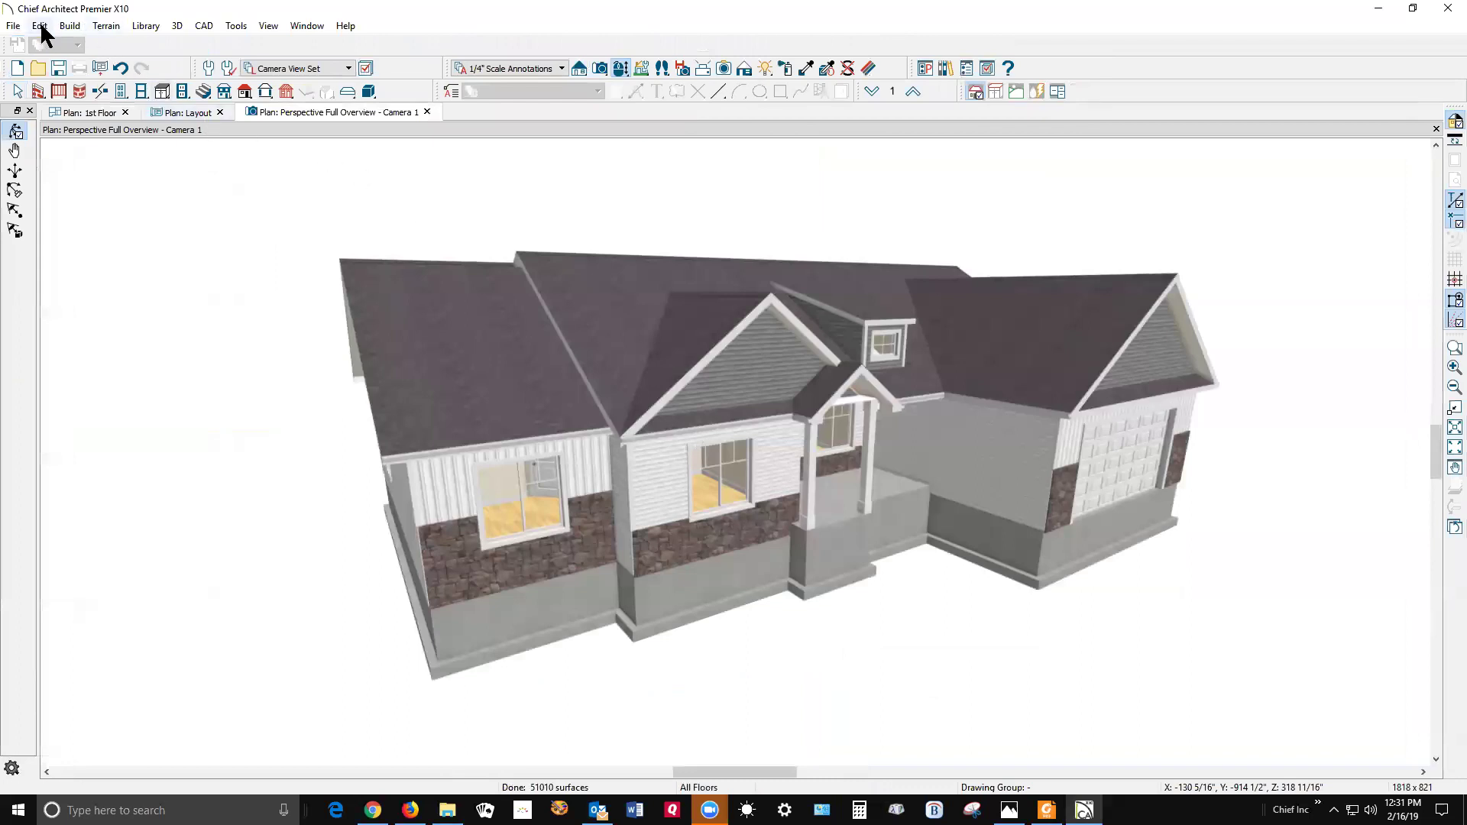
pyautogui.click(14, 26)
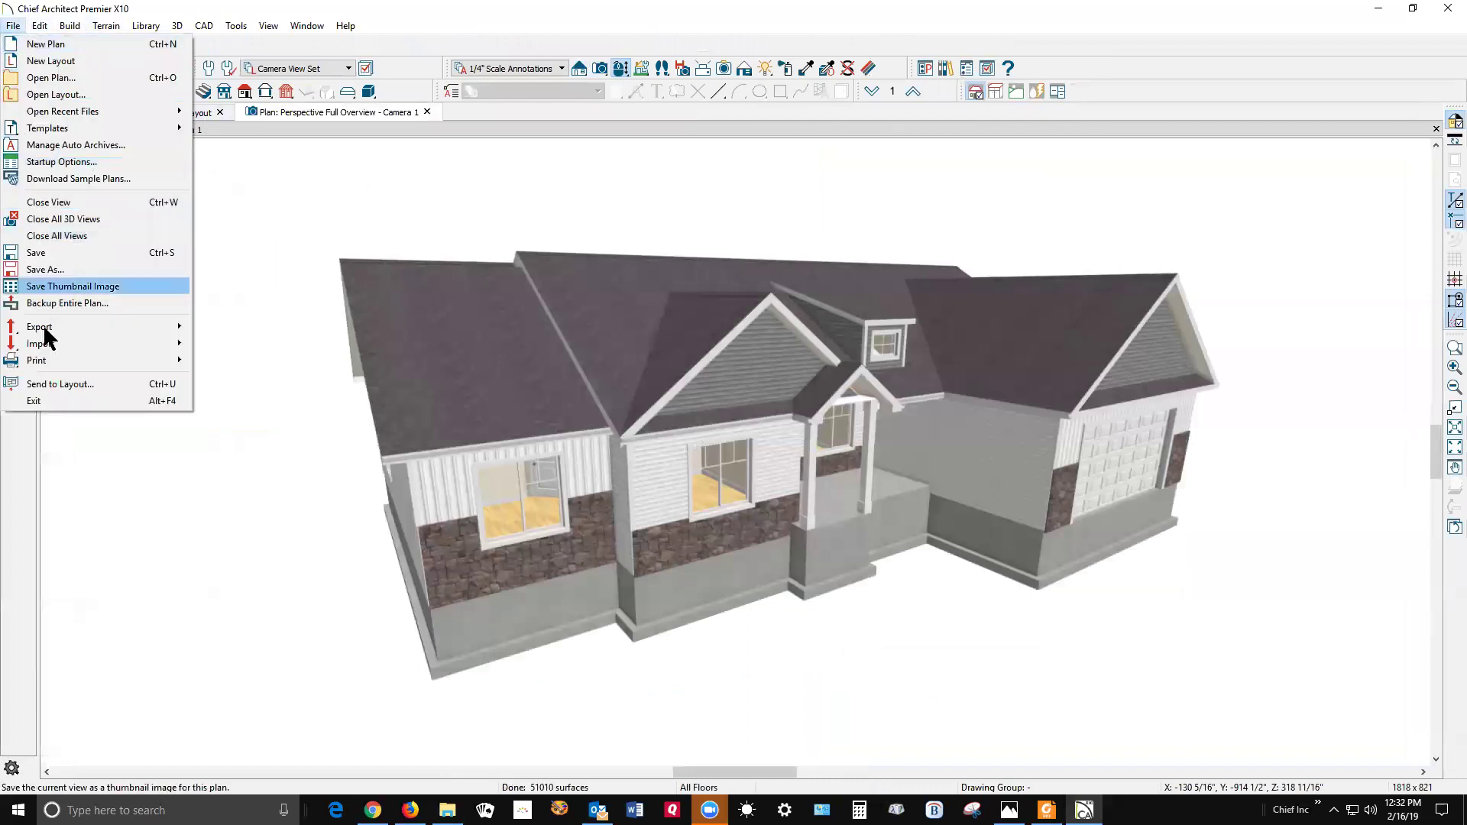
pyautogui.click(68, 383)
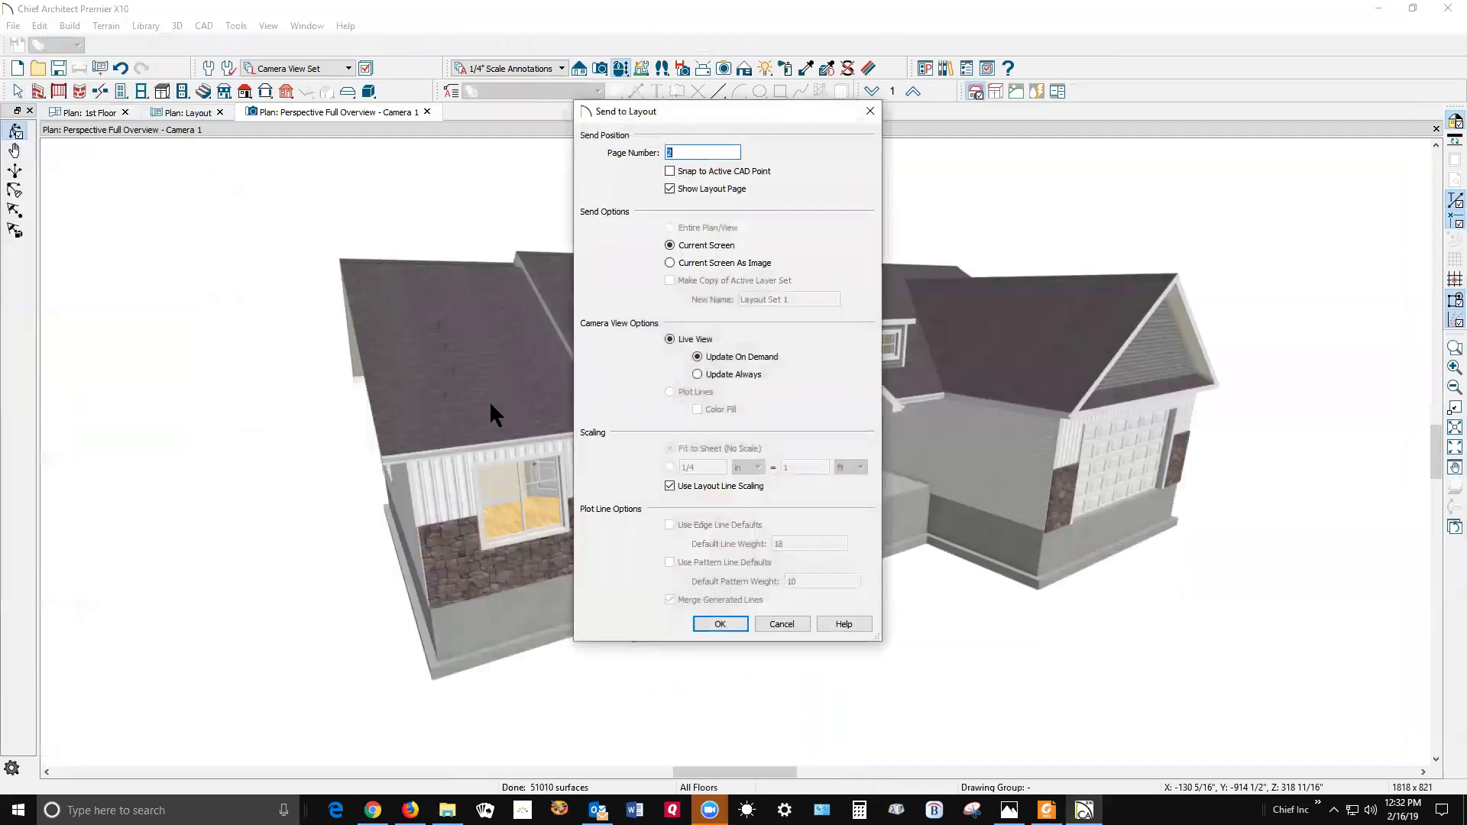
pyautogui.click(794, 621)
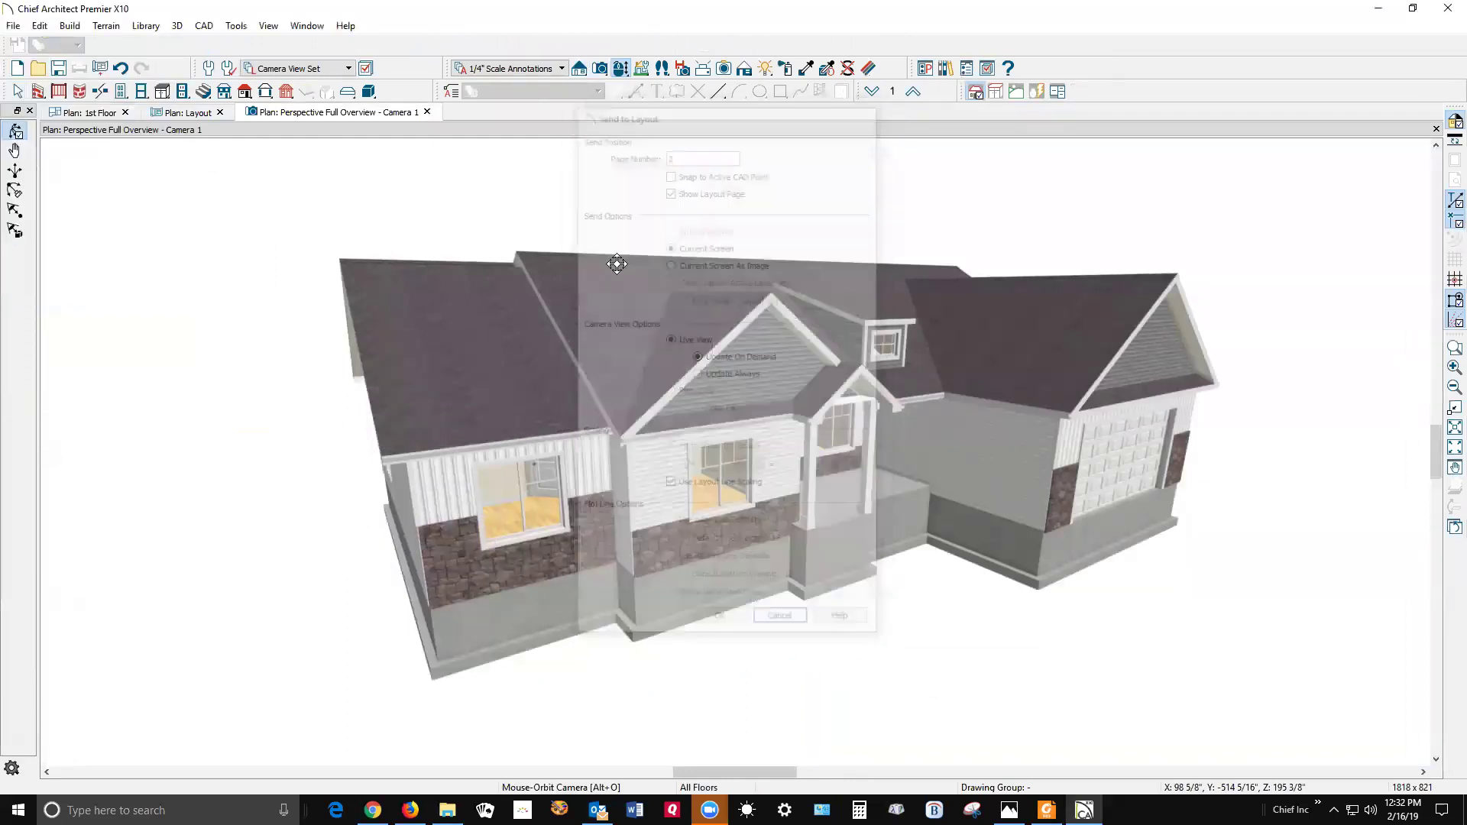
# Step: Switch the overview to Vector View and send the current screen to layout page 2 as plot lines without color fill
pyautogui.click(741, 68)
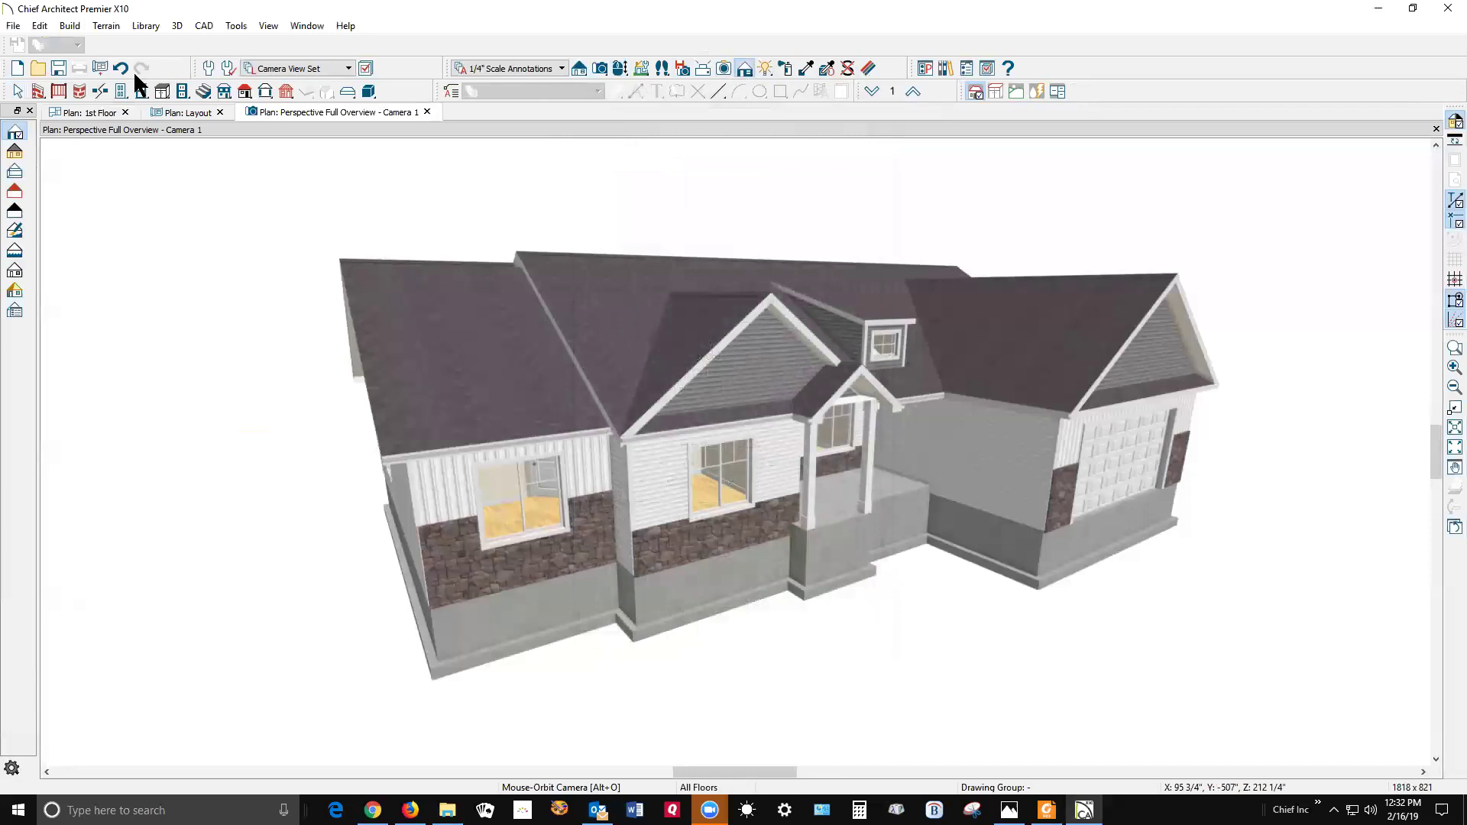
pyautogui.click(15, 152)
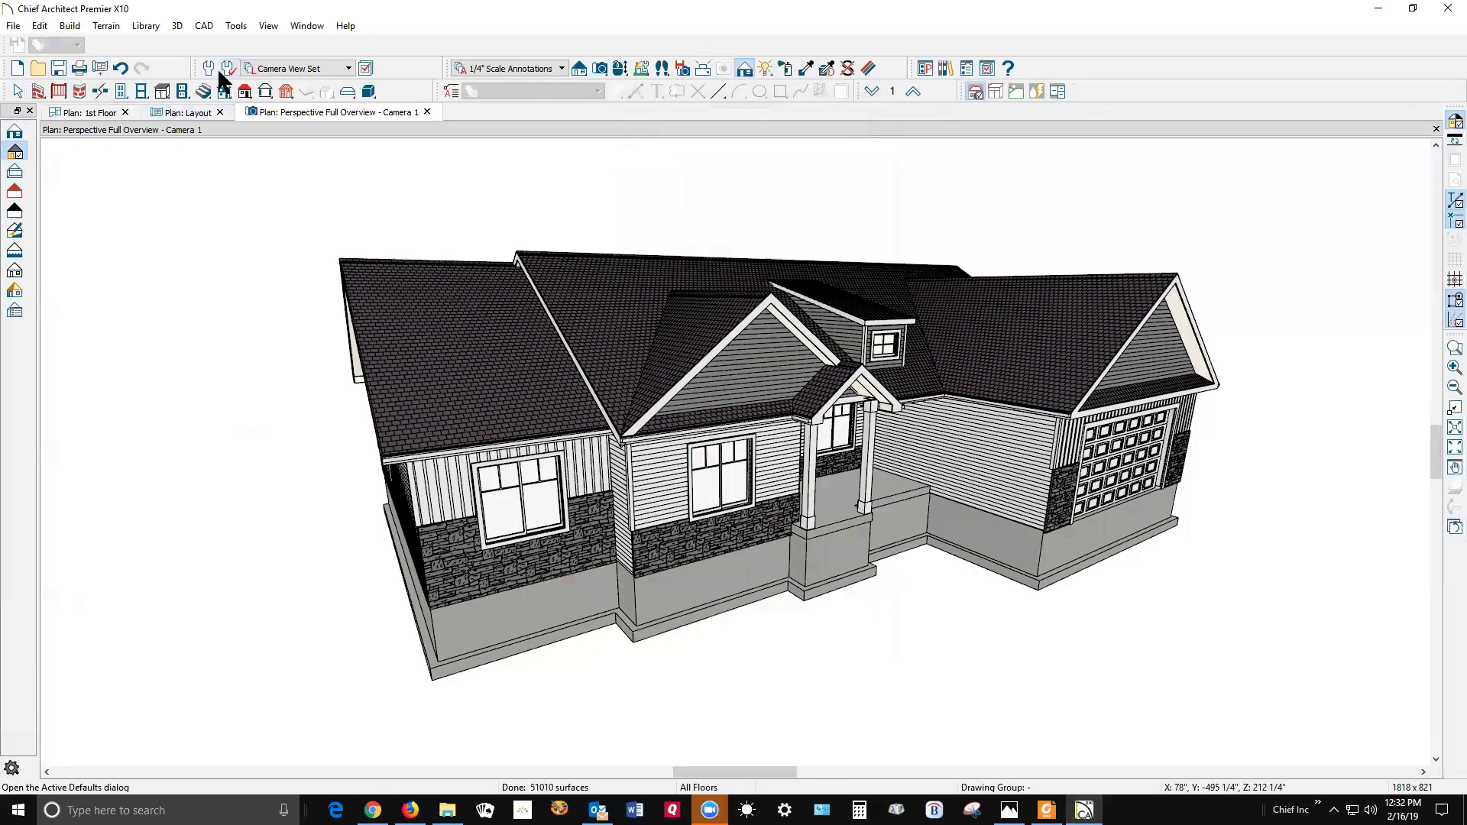
pyautogui.click(16, 23)
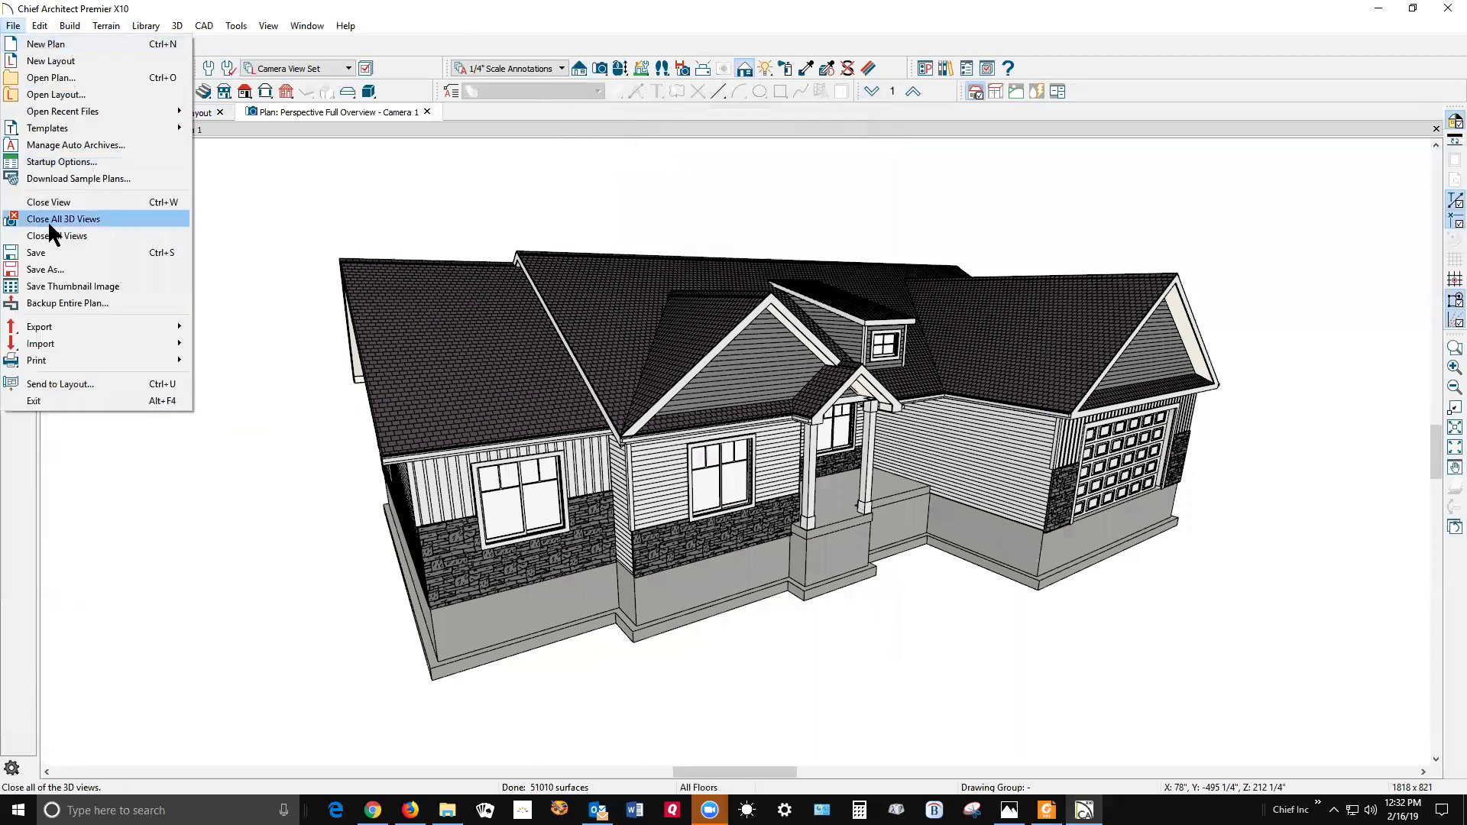
pyautogui.click(84, 376)
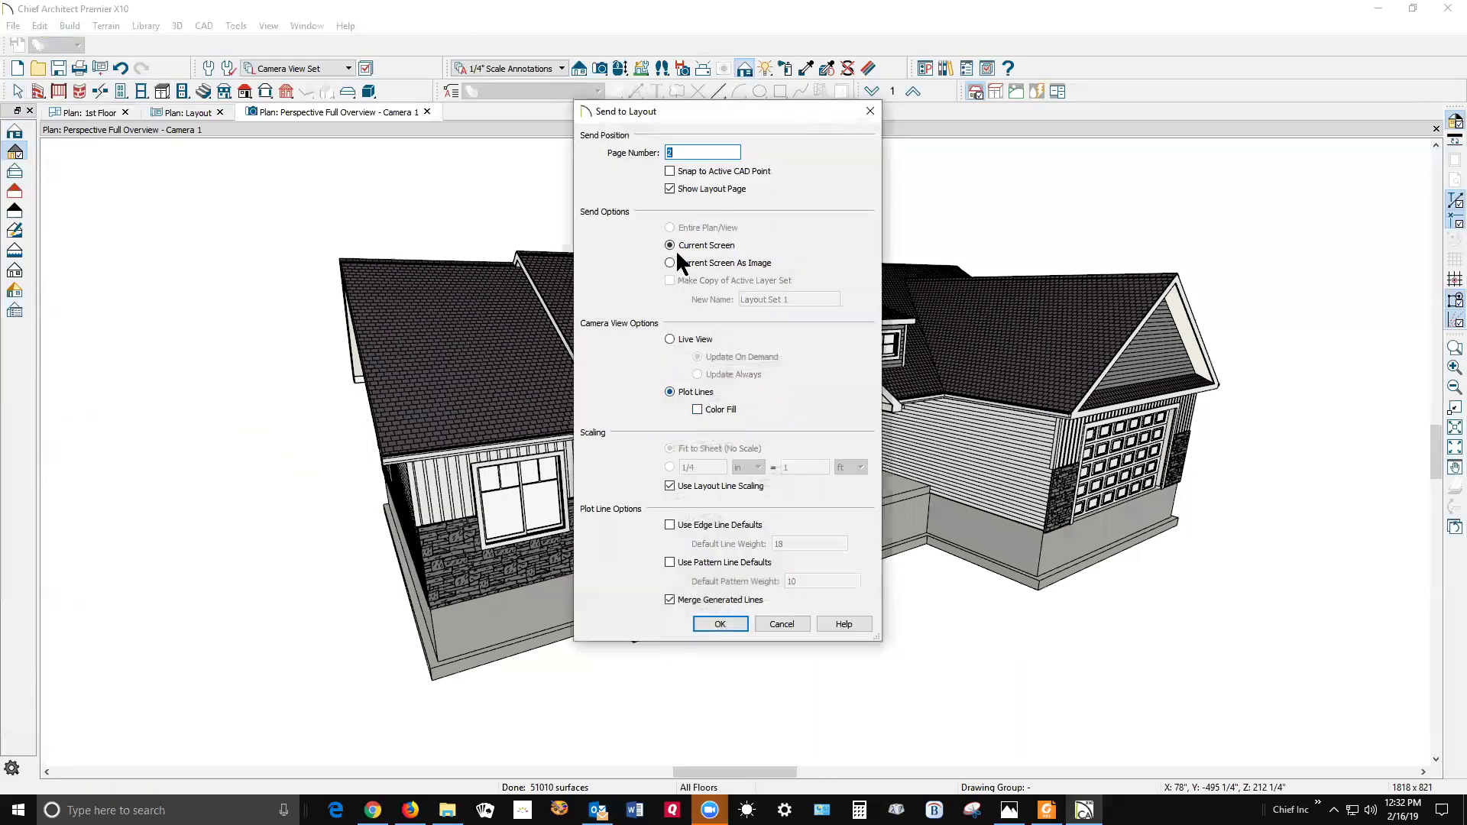
pyautogui.click(719, 625)
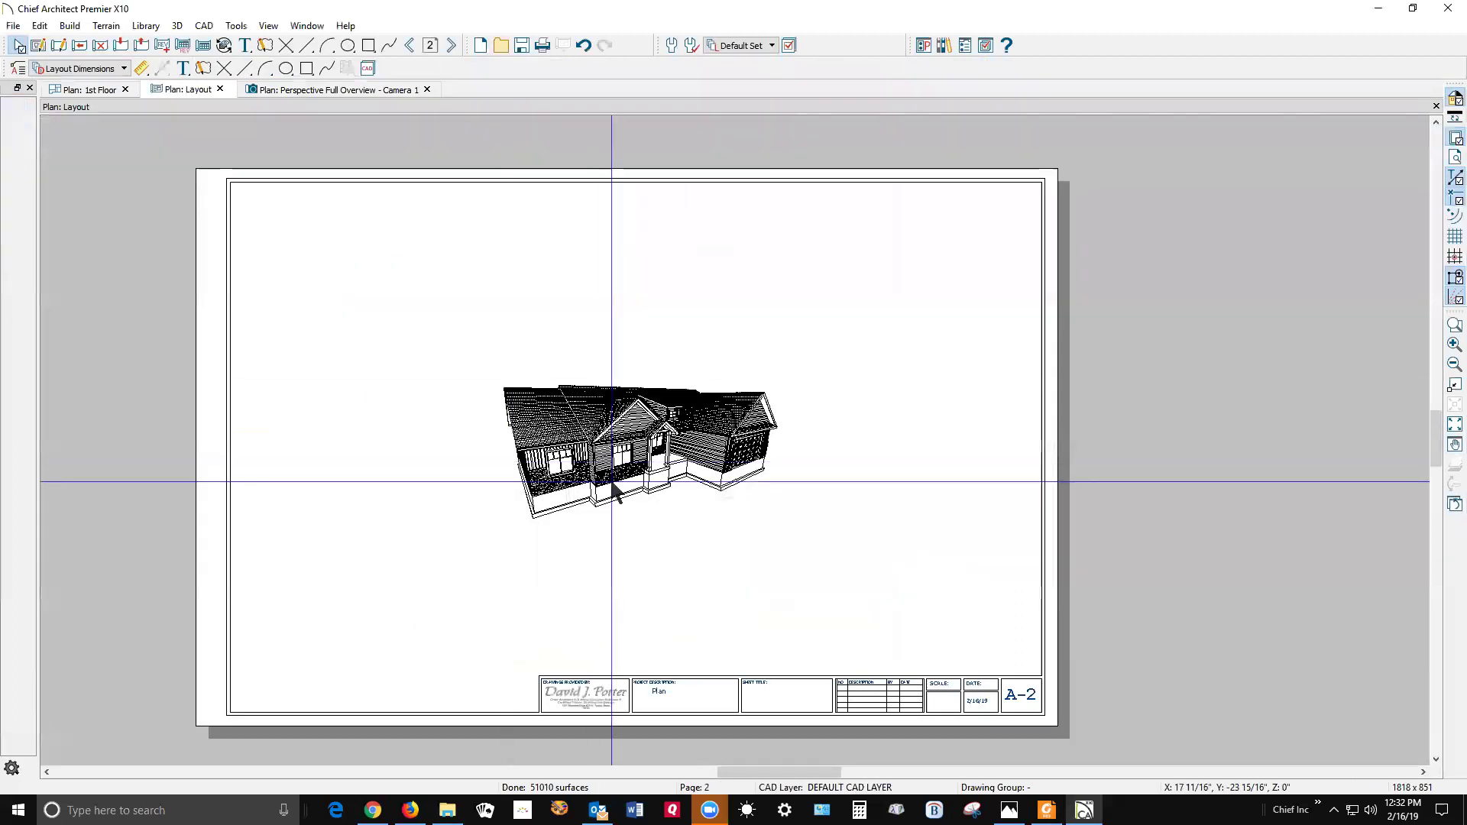
# Step: Enlarge the perspective's layout box proportionally until it nearly spans the sheet's width
pyautogui.click(615, 493)
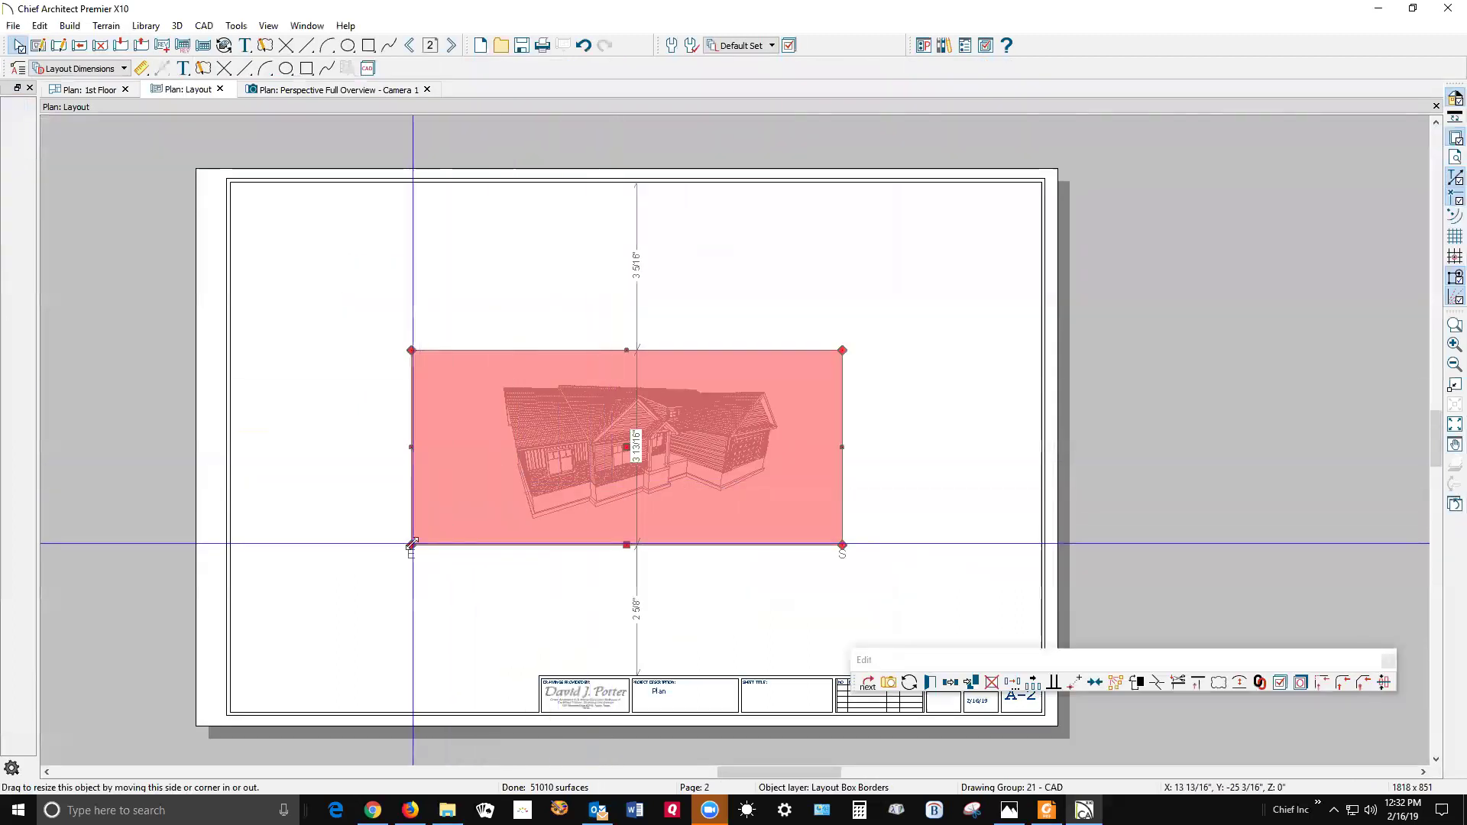
pyautogui.moveTo(412, 544); pyautogui.dragTo(254, 672)
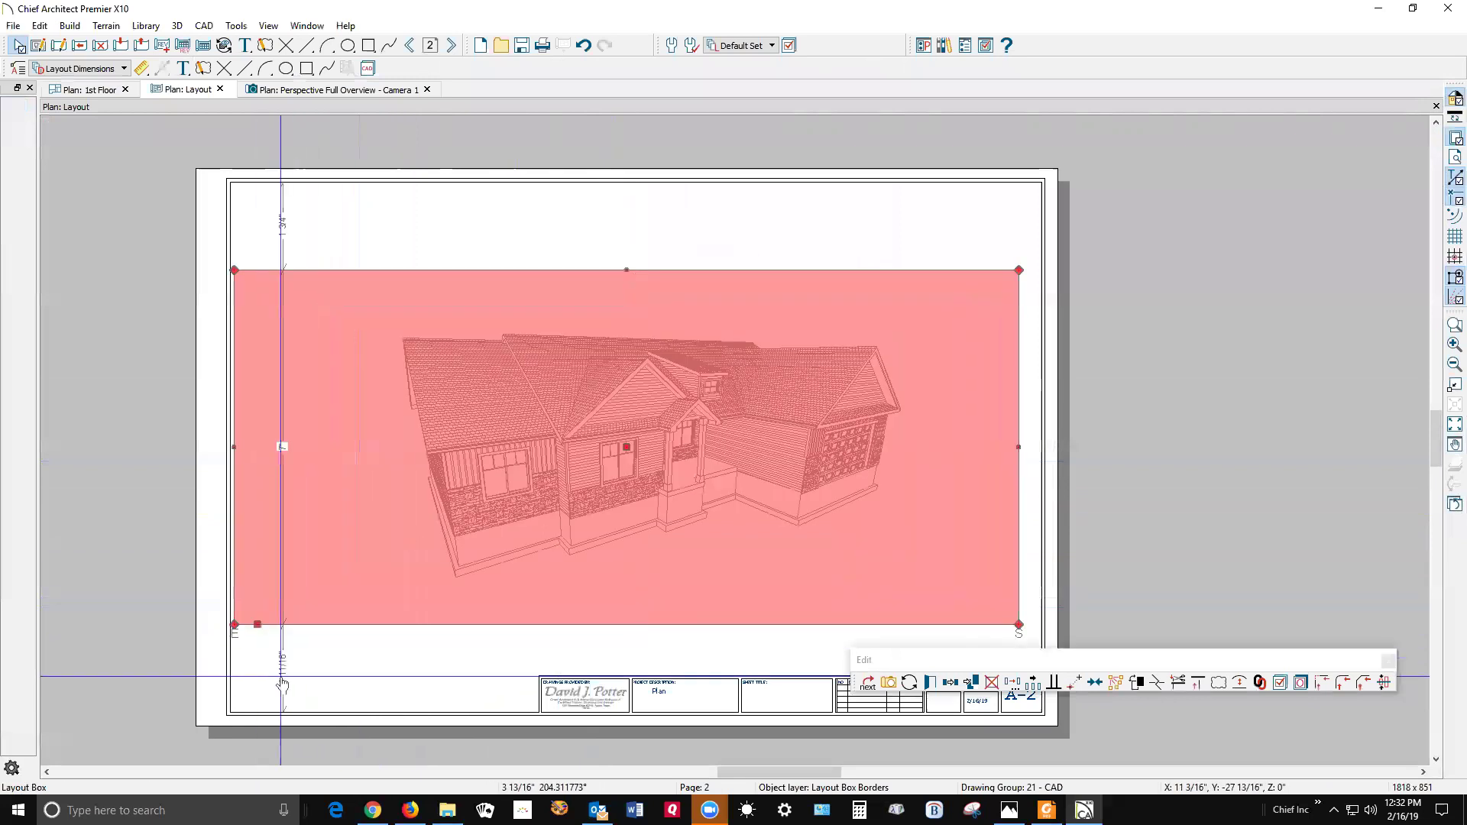
pyautogui.press('Escape')
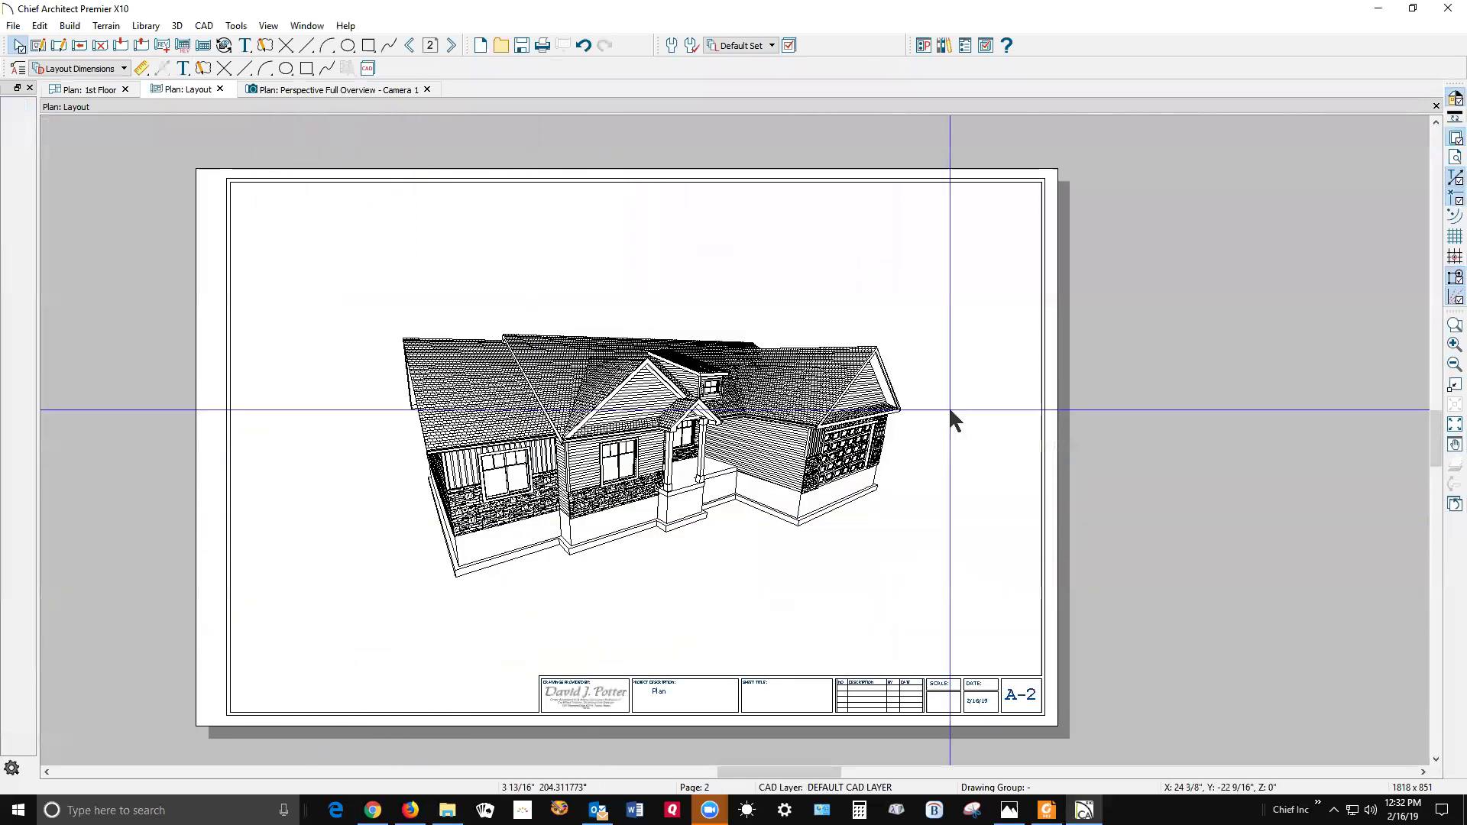
# Step: Use Edit Layout Lines to delete the short diagonal line below the front window gable's eave corner on the perspective
pyautogui.click(1454, 325)
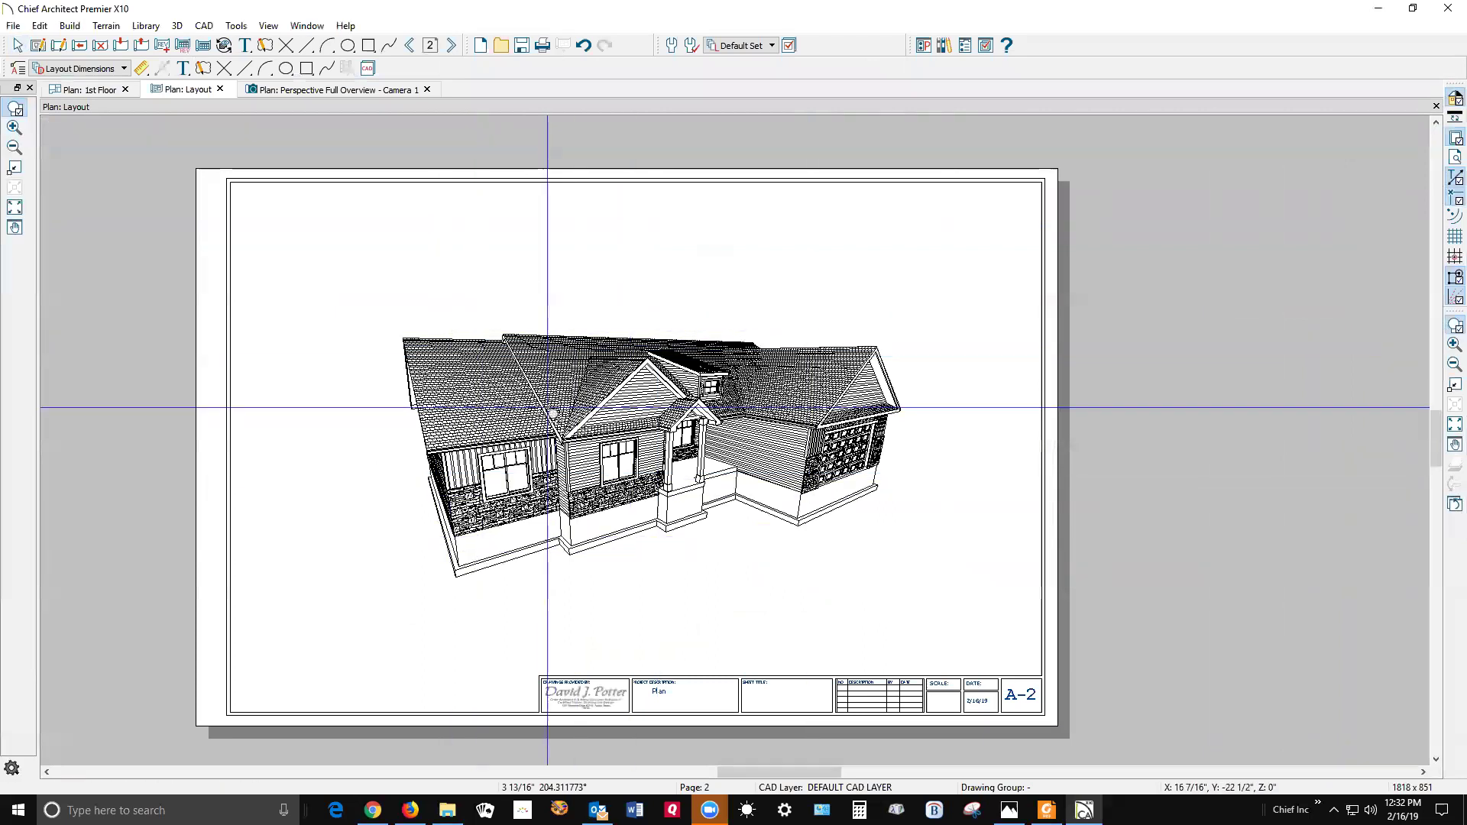
pyautogui.moveTo(557, 444); pyautogui.dragTo(585, 416)
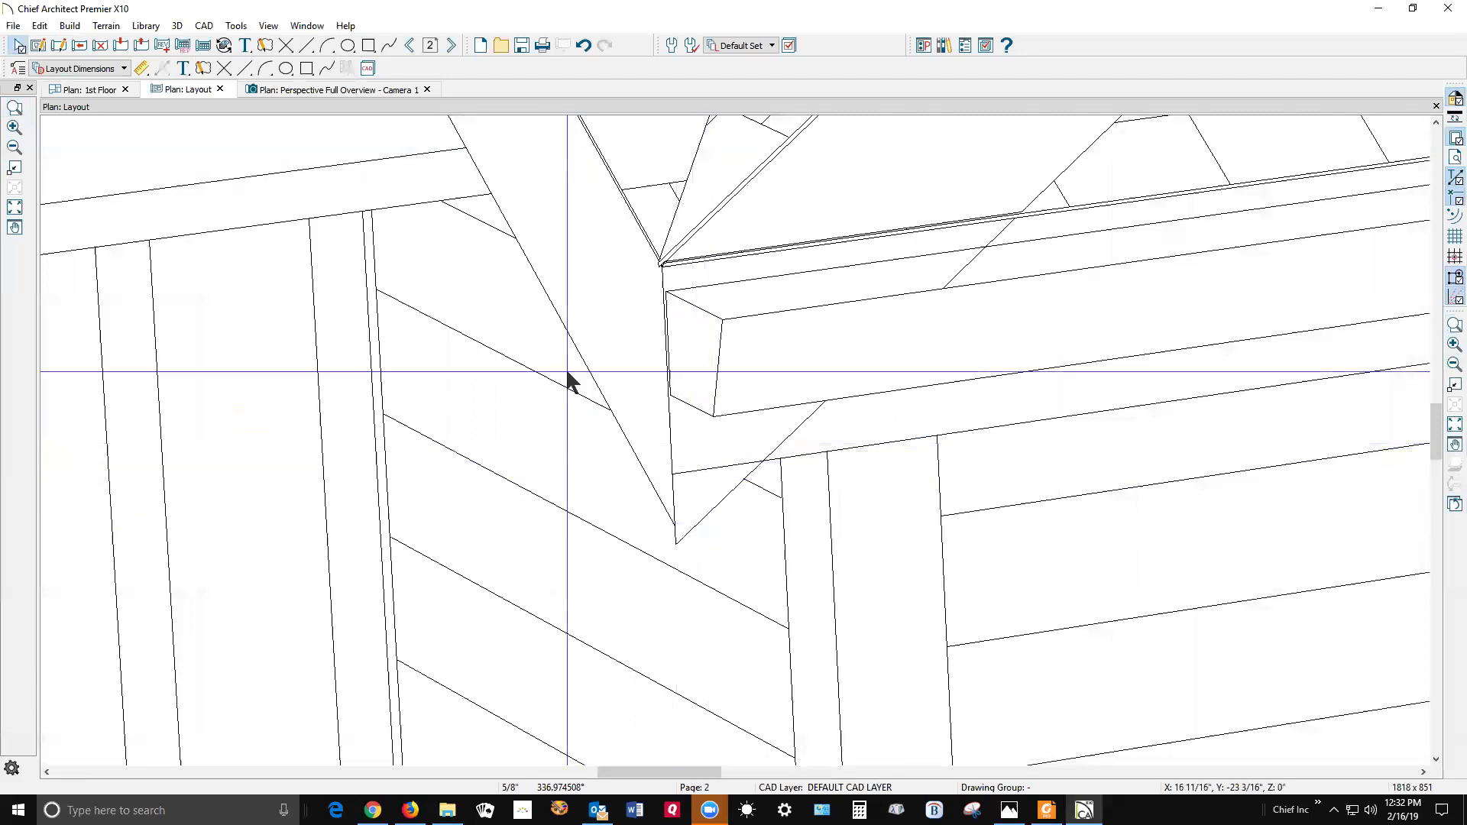
pyautogui.click(58, 45)
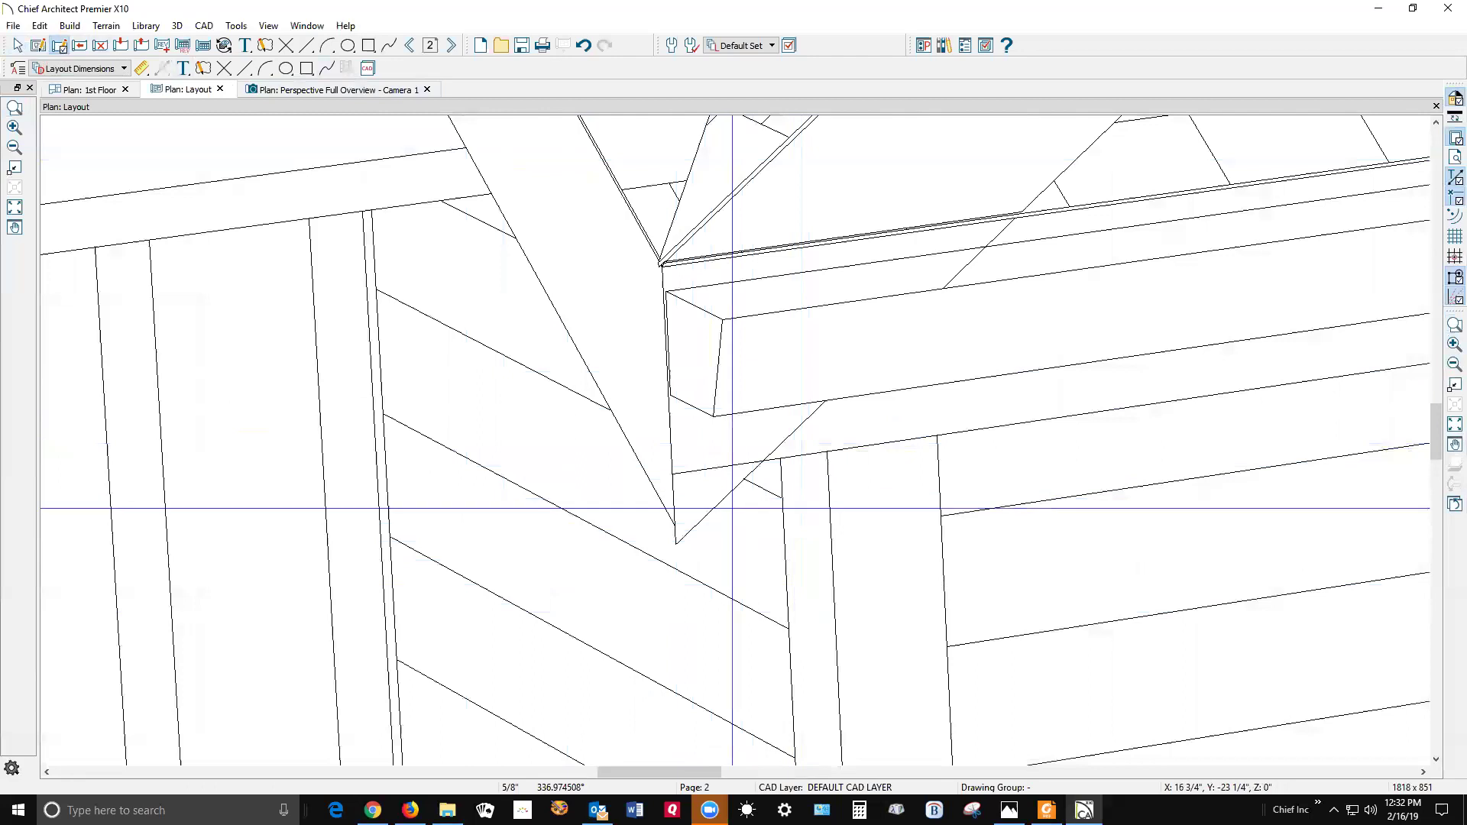
pyautogui.click(718, 494)
pyautogui.click(721, 503)
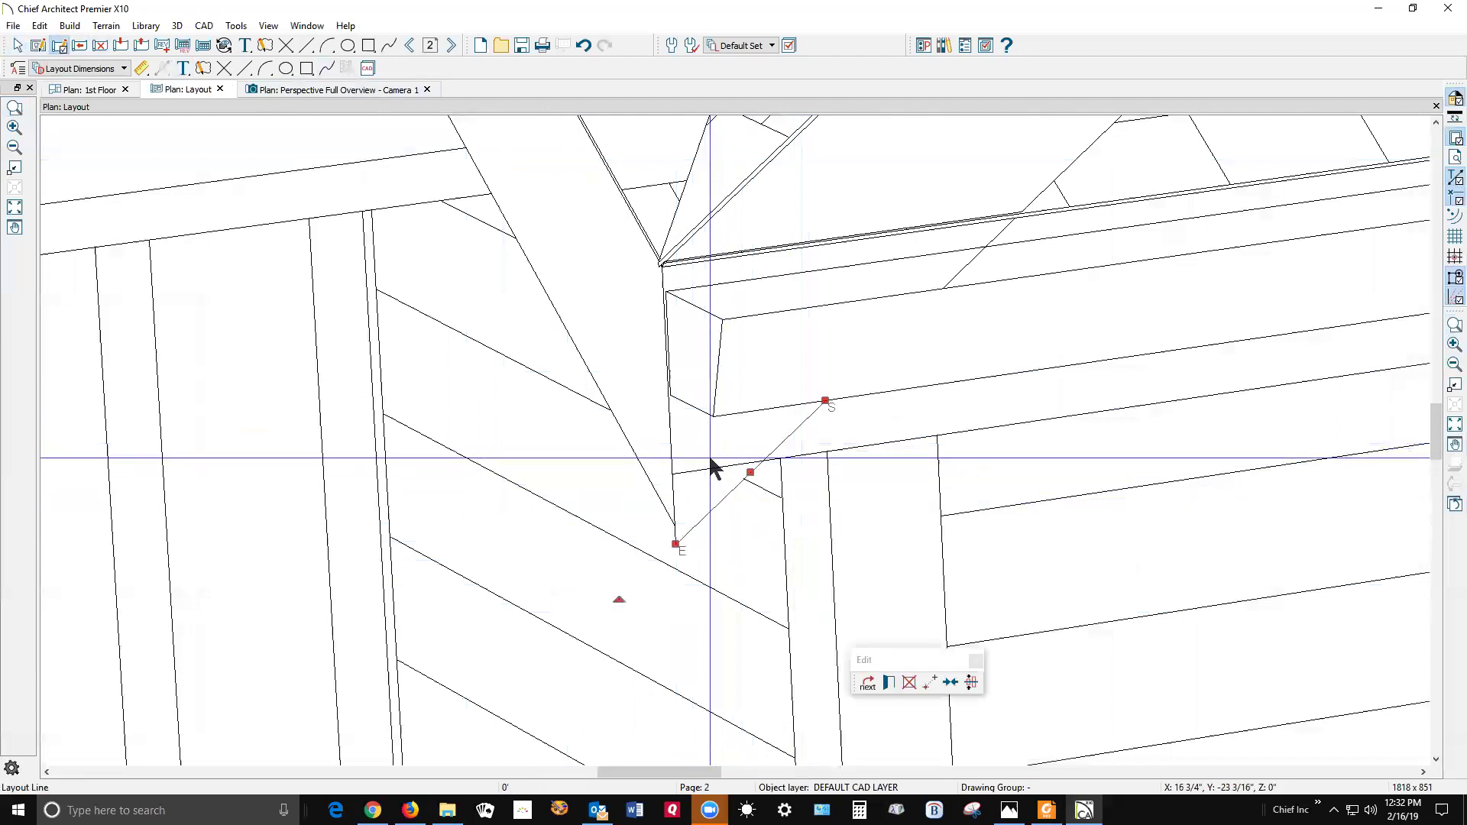
pyautogui.press('Delete')
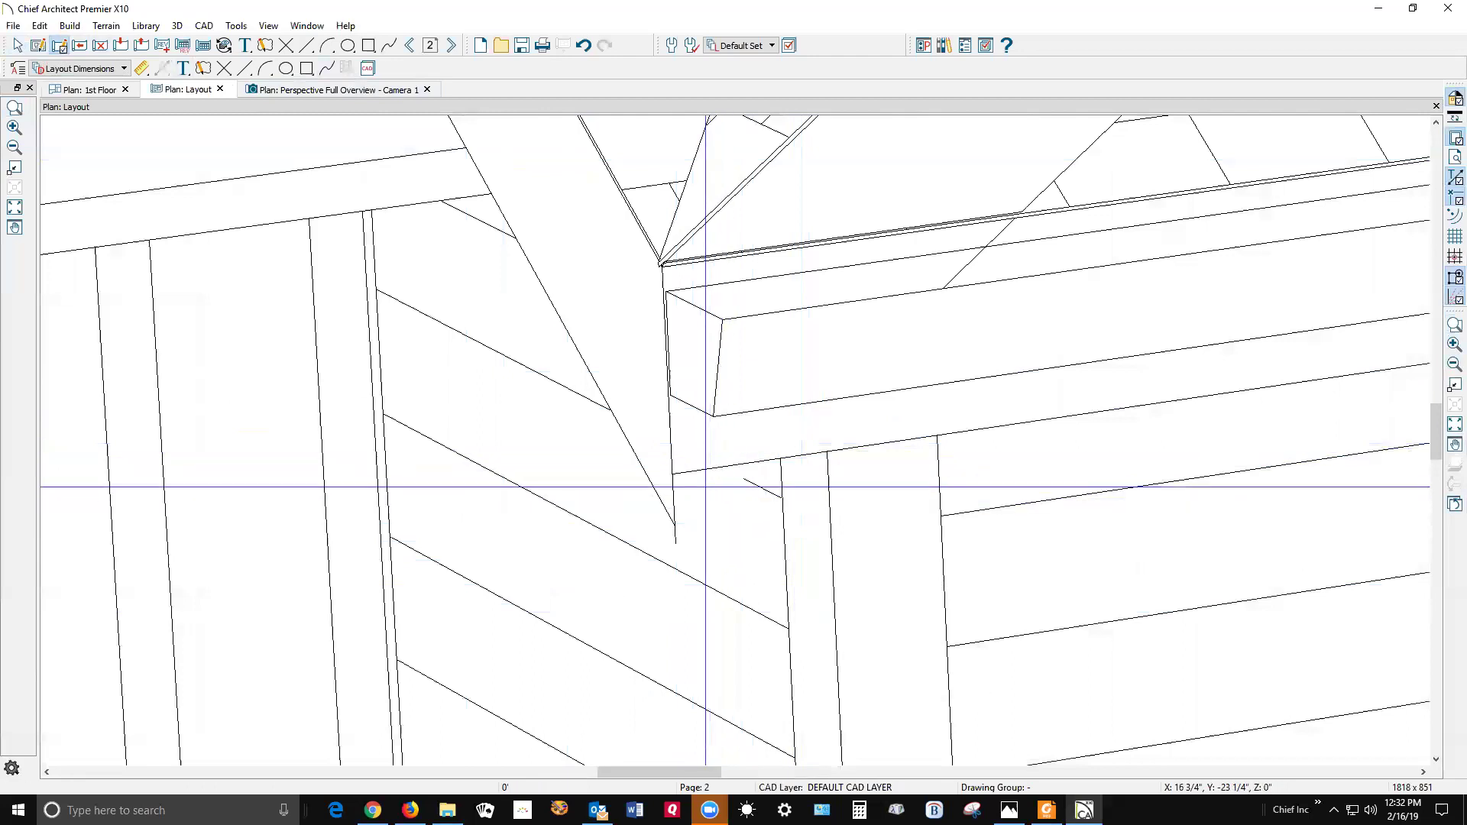
# Step: Shorten the near-vertical line at the front window gable's eave corner so its lower end meets the fascia's bottom corner
pyautogui.click(675, 535)
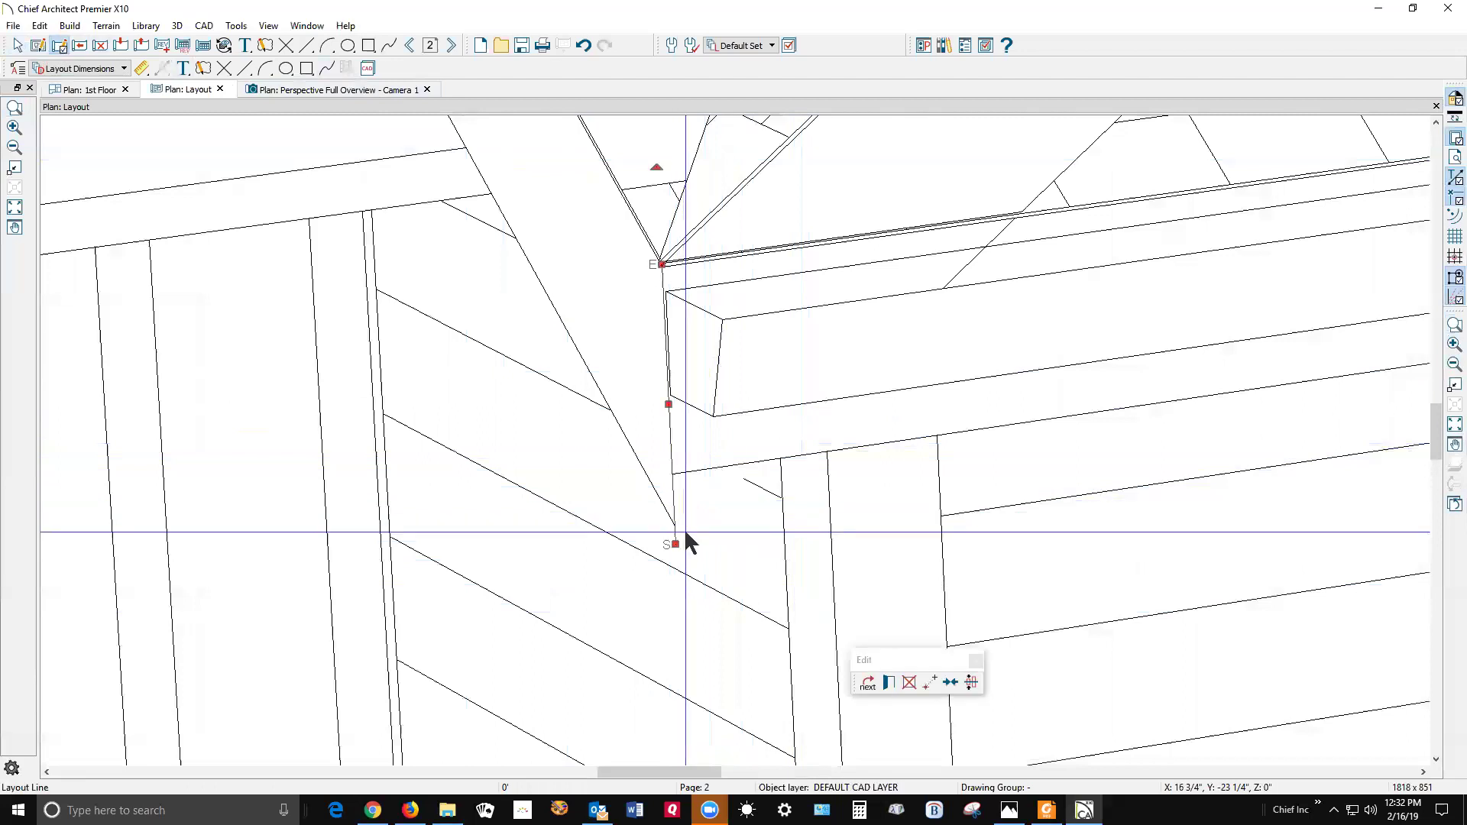
pyautogui.moveTo(675, 541); pyautogui.dragTo(672, 474)
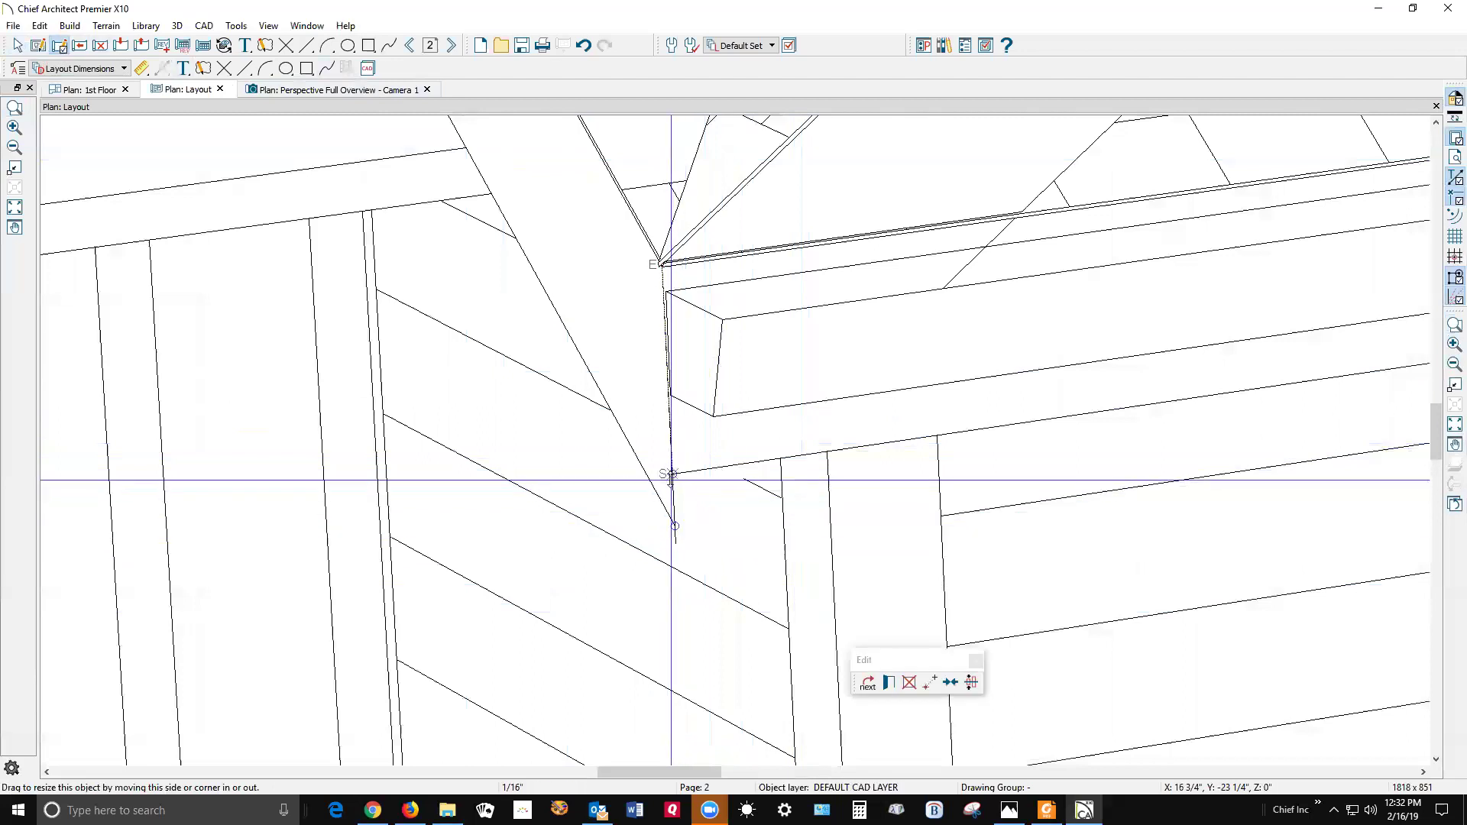
pyautogui.click(703, 521)
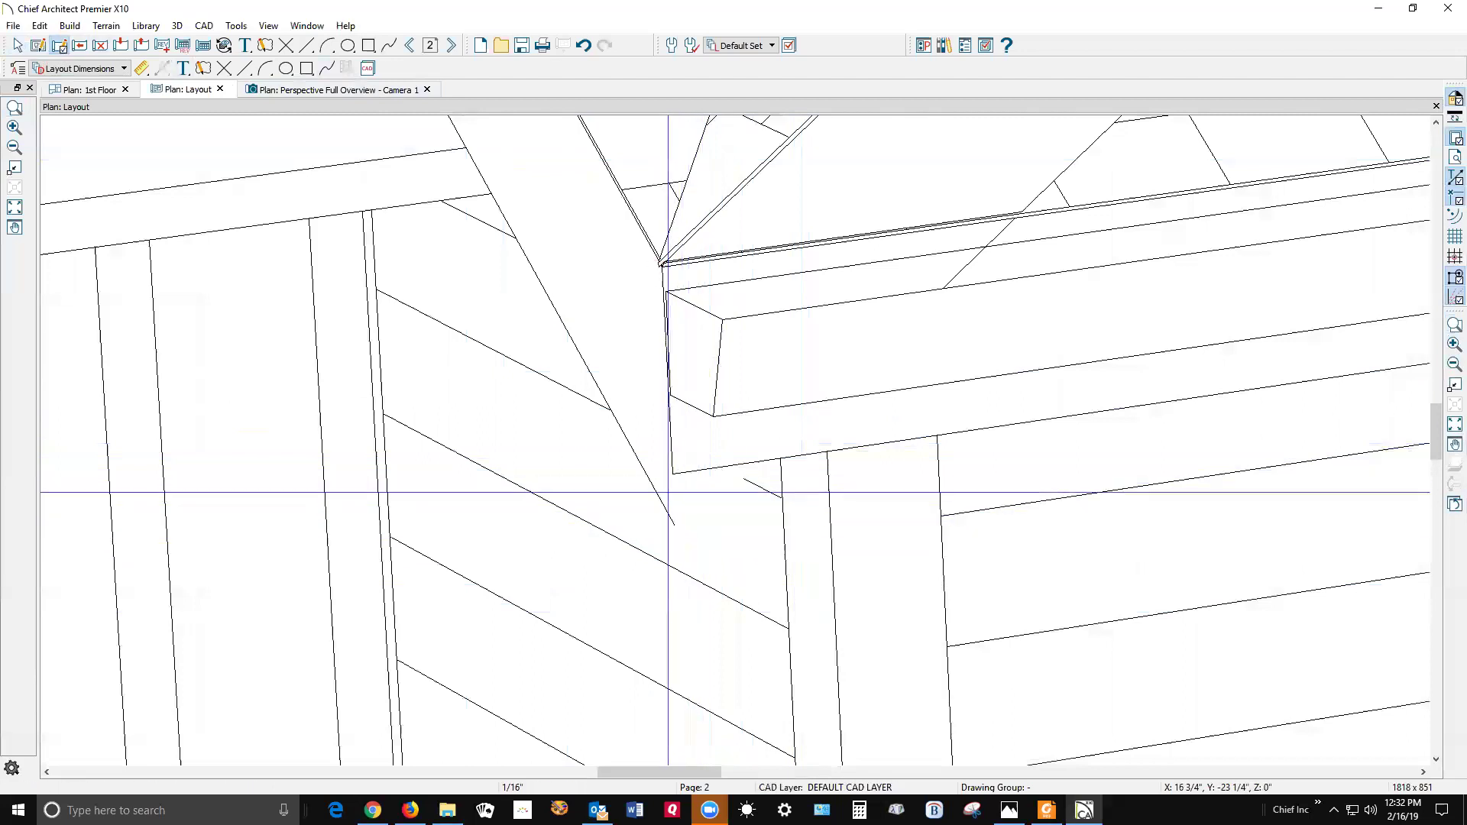
# Step: Pull the lower end of the long diagonal rake line back to the fascia's bottom corner at the same eave
pyautogui.scroll(-2, 671, 483)
pyautogui.scroll(3, 671, 483)
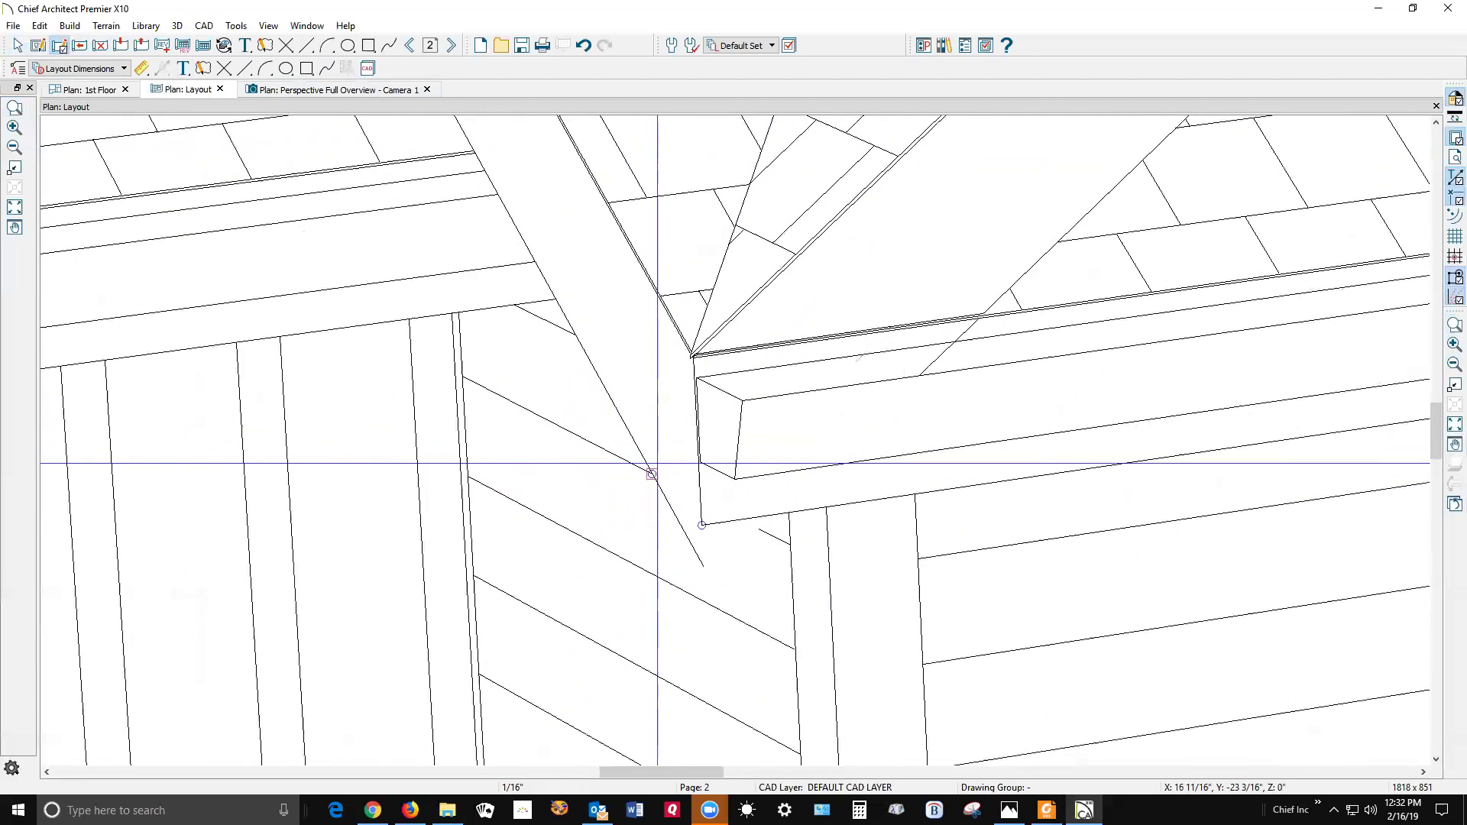
pyautogui.click(676, 535)
pyautogui.moveTo(715, 591); pyautogui.dragTo(704, 540)
# Step: Examine the edited eave corner up close and within the full house perspective on the layout page
pyautogui.scroll(-3, 703, 538)
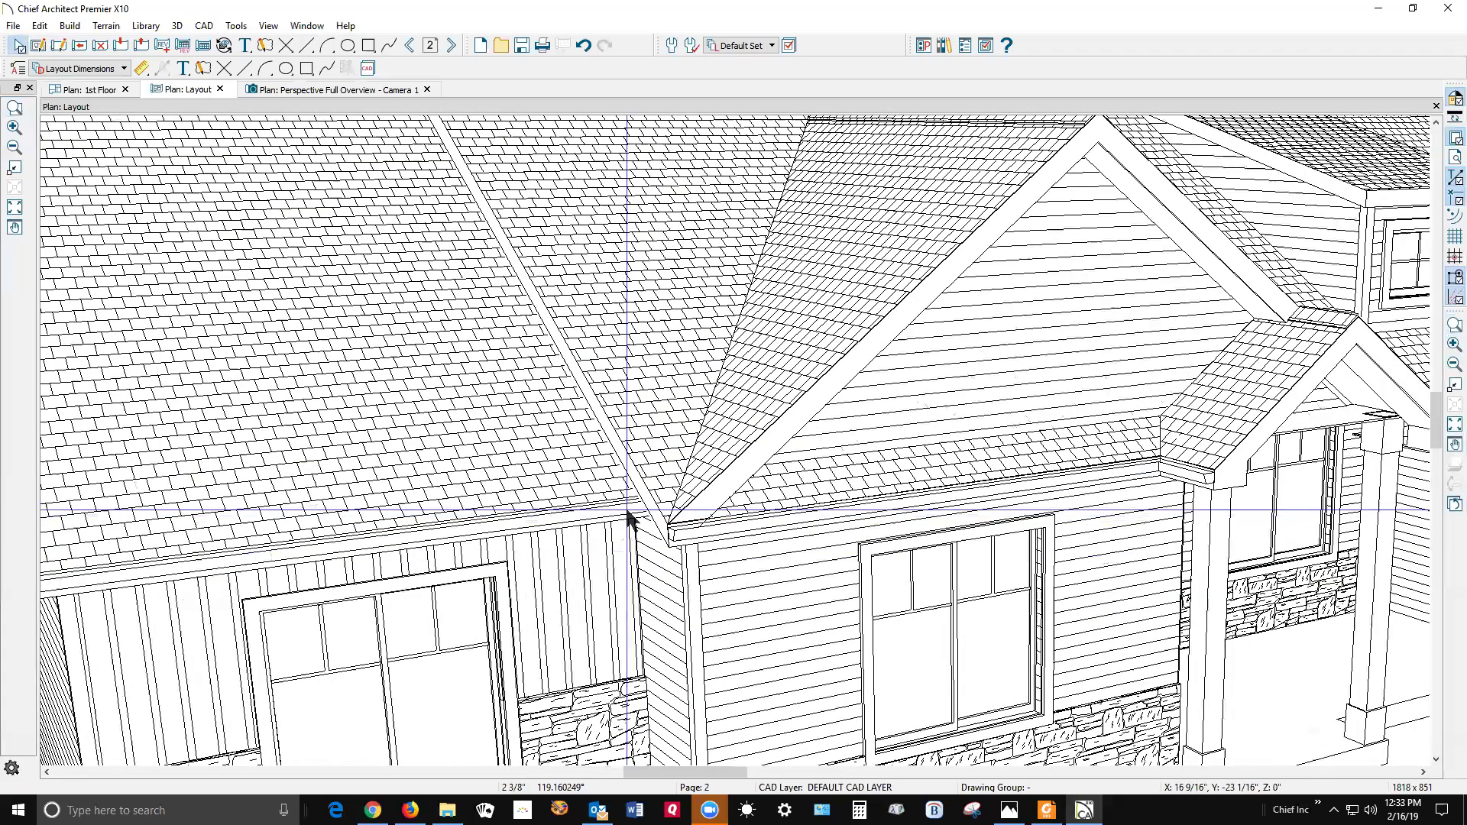
pyautogui.scroll(-1, 629, 517)
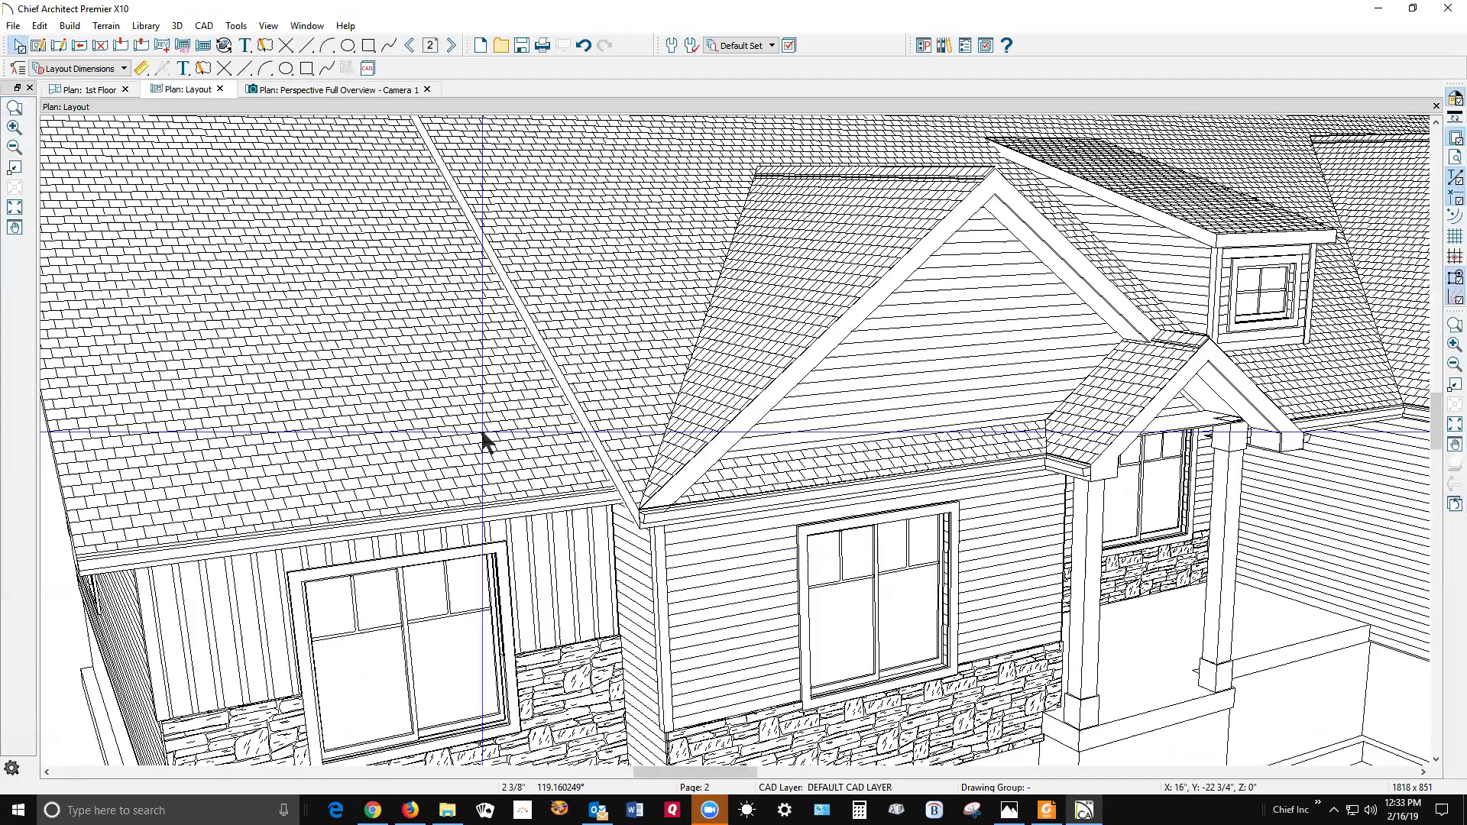
pyautogui.scroll(1, 583, 508)
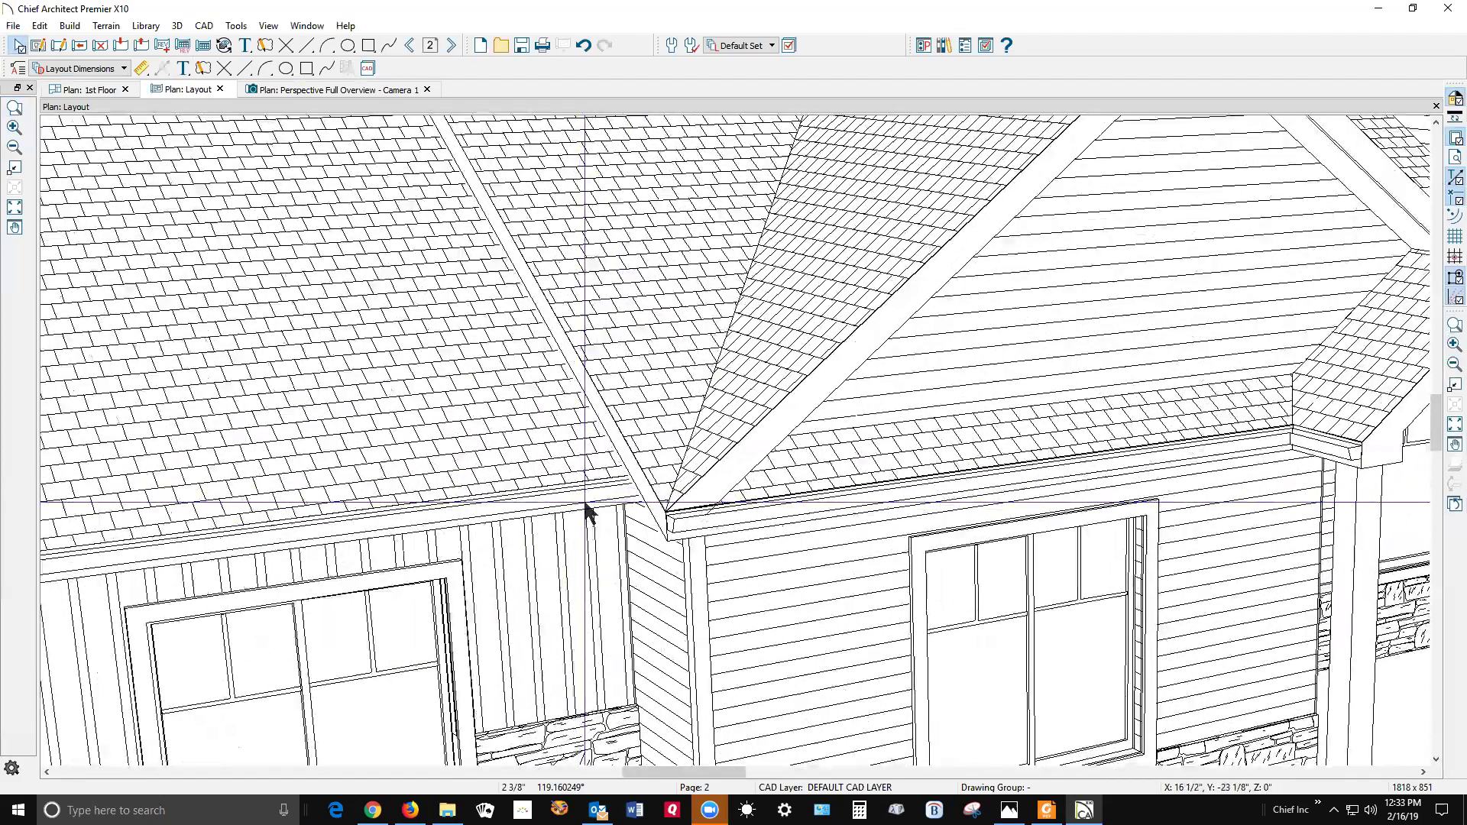
pyautogui.scroll(-3, 599, 491)
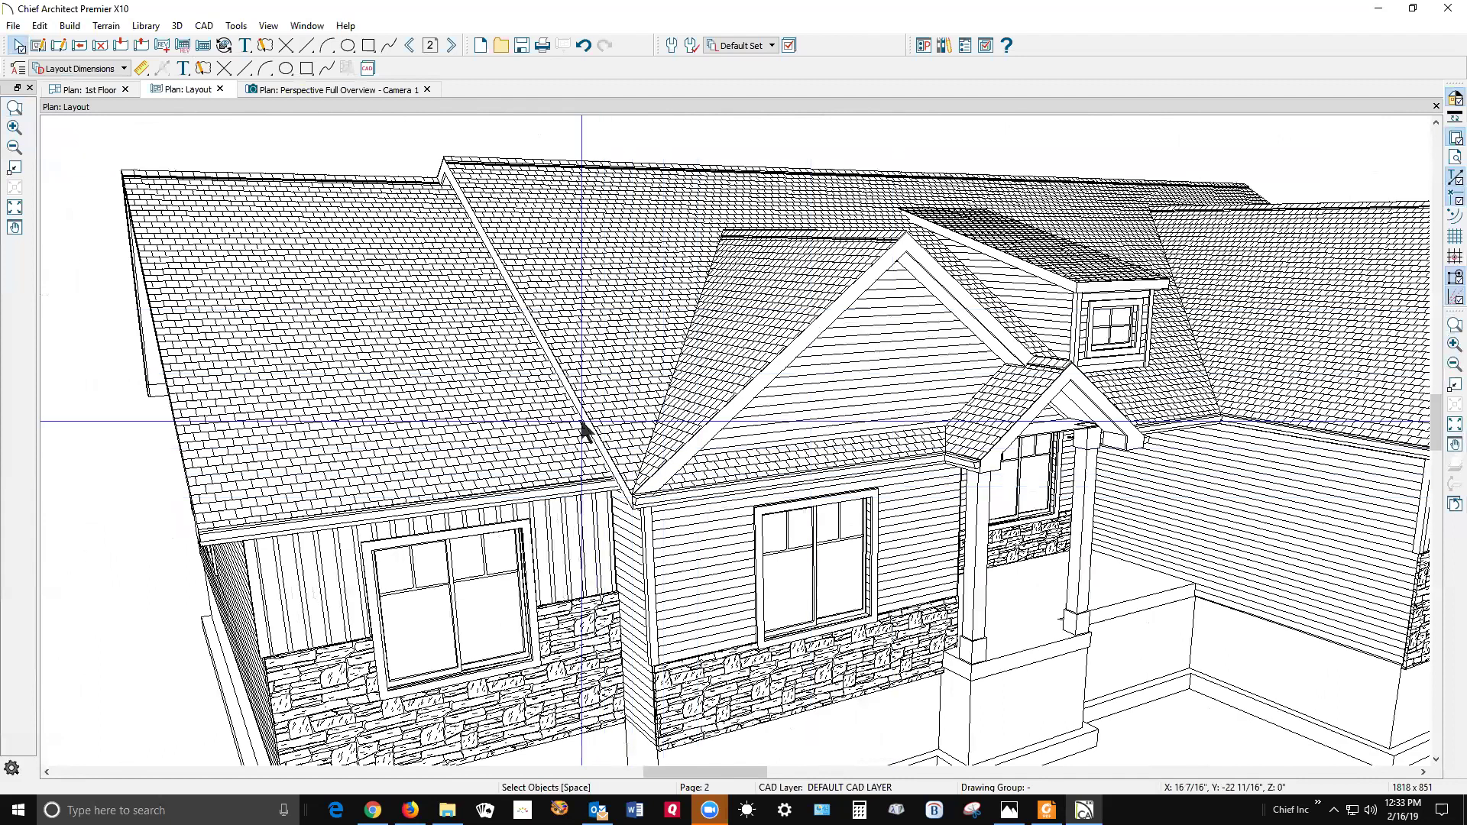
pyautogui.scroll(-1, 521, 396)
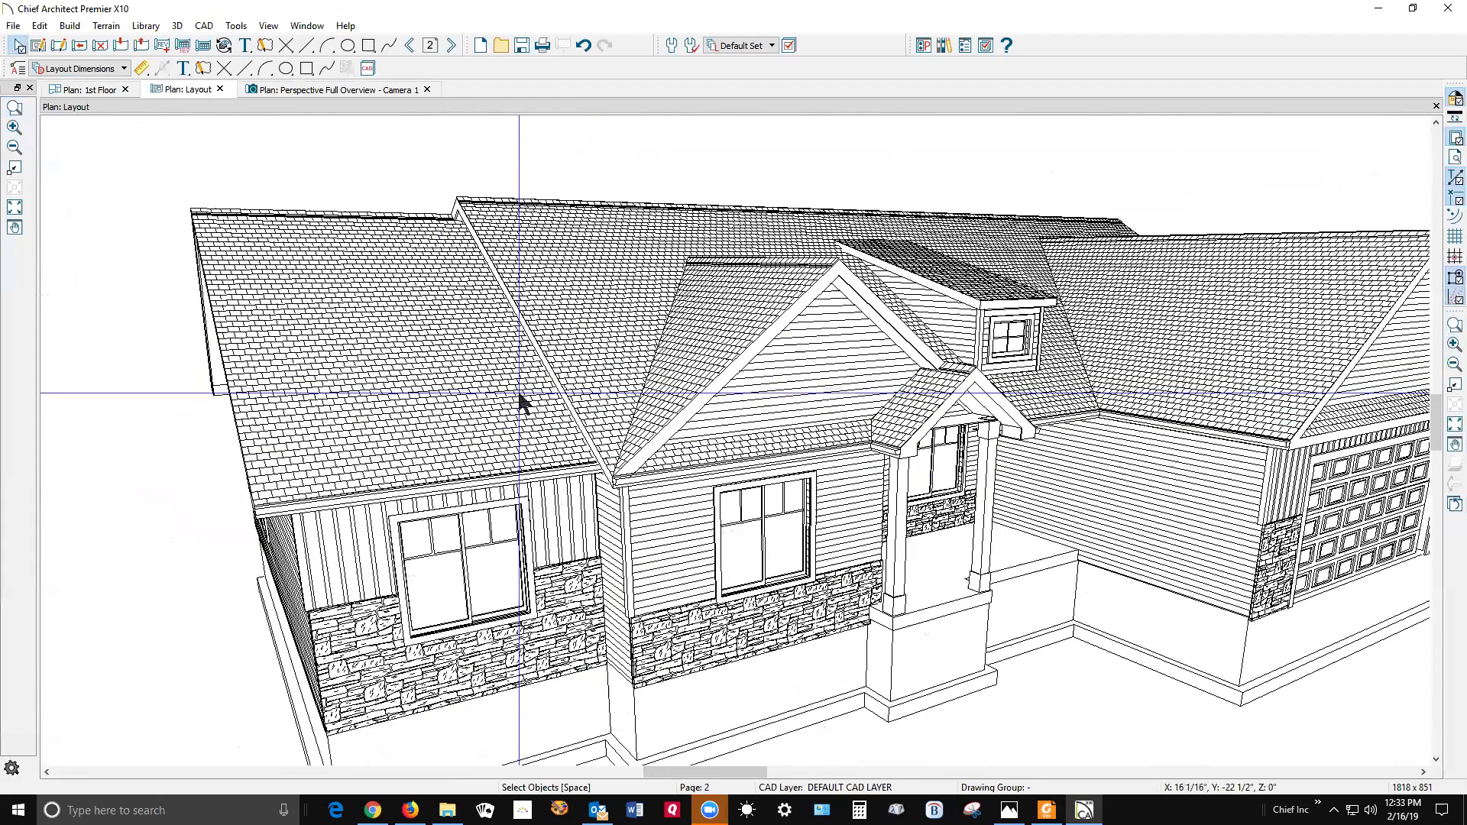
pyautogui.scroll(-1, 519, 397)
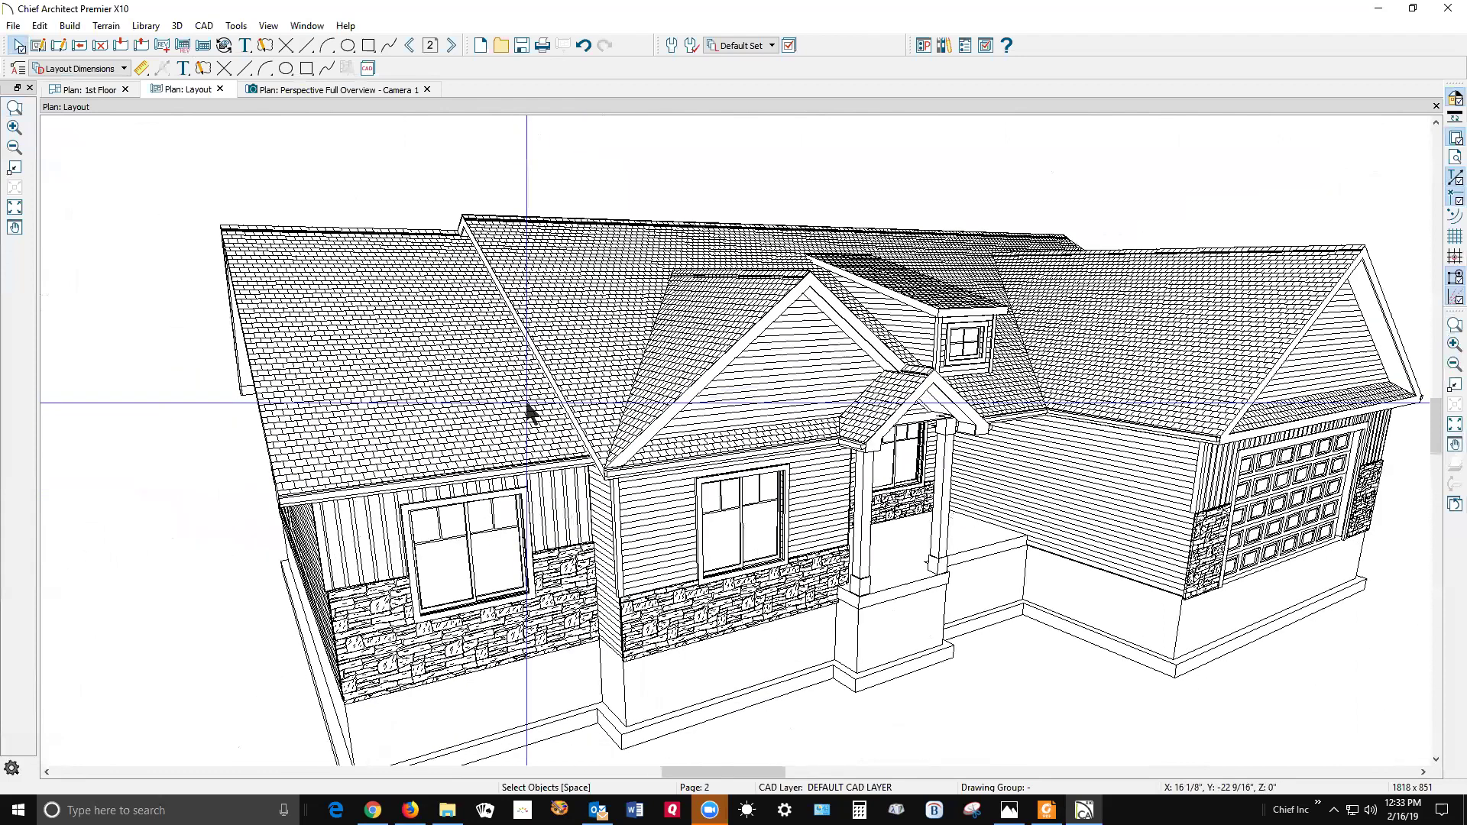
pyautogui.scroll(-1, 493, 401)
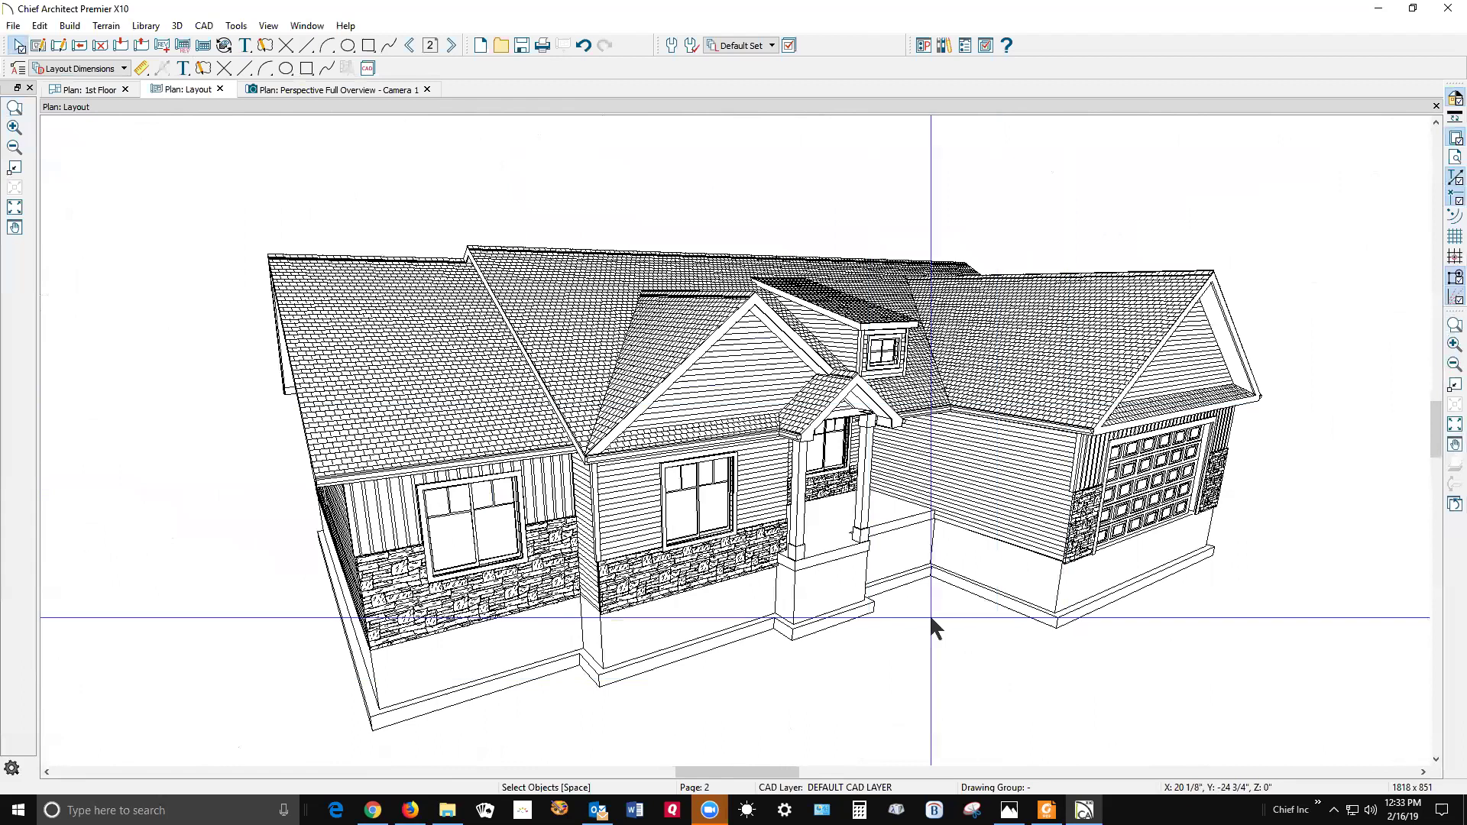